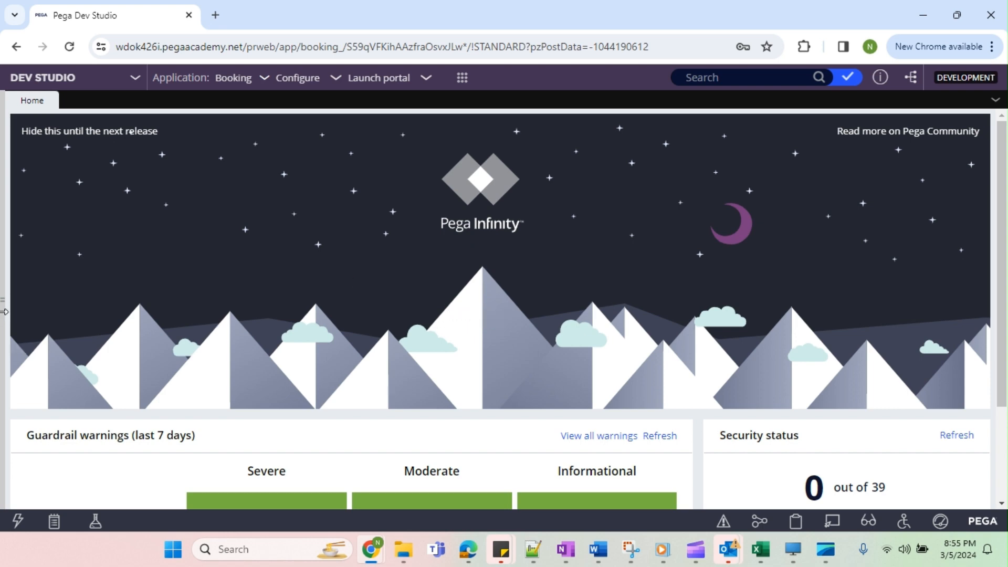
Open the integration Service Wizard, review the available service types, and close the wizard.
{"action": "left_click", "coordinate": [313, 87]}
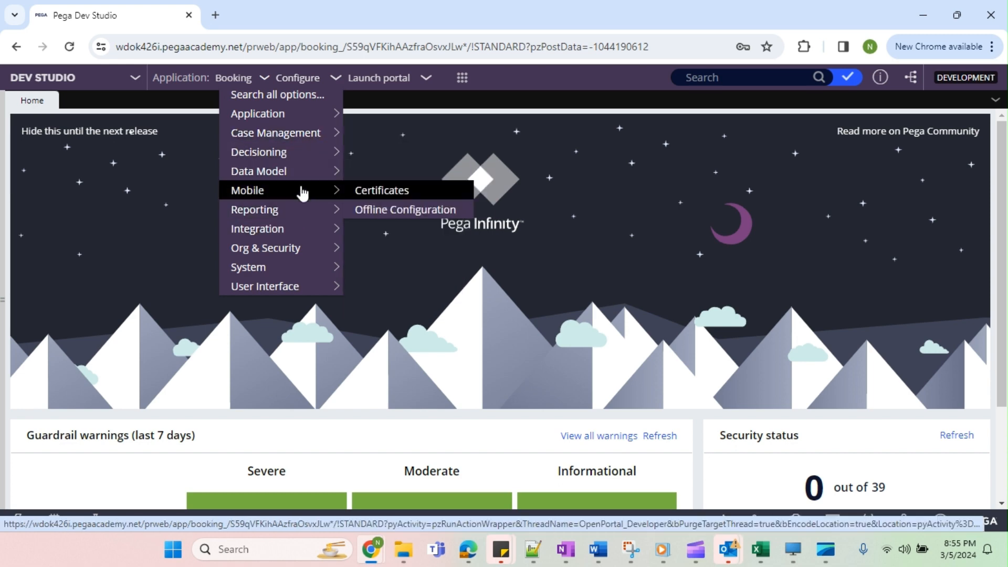
{"action": "mouse_move", "coordinate": [283, 234]}
{"action": "mouse_move", "coordinate": [373, 233]}
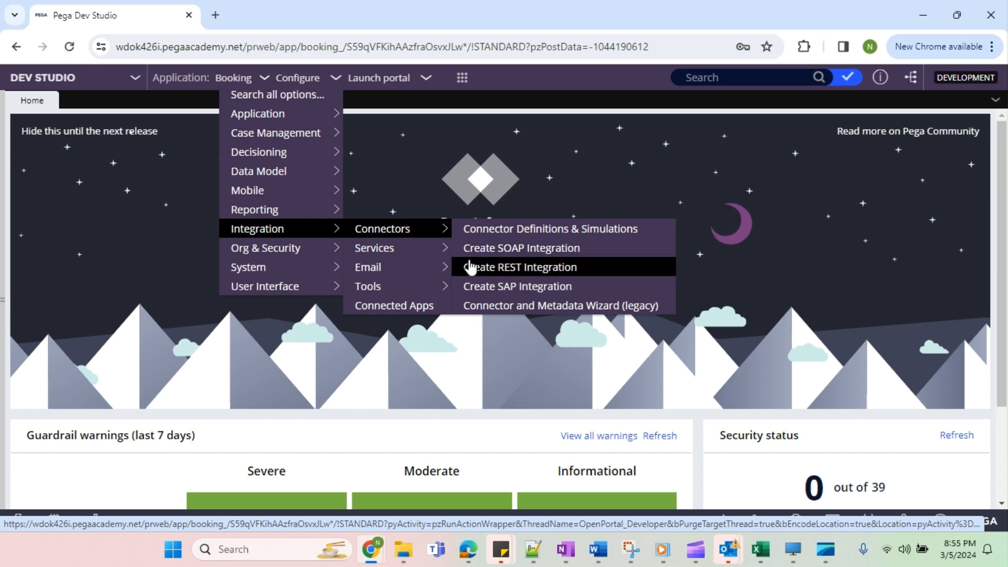
{"action": "mouse_move", "coordinate": [419, 256]}
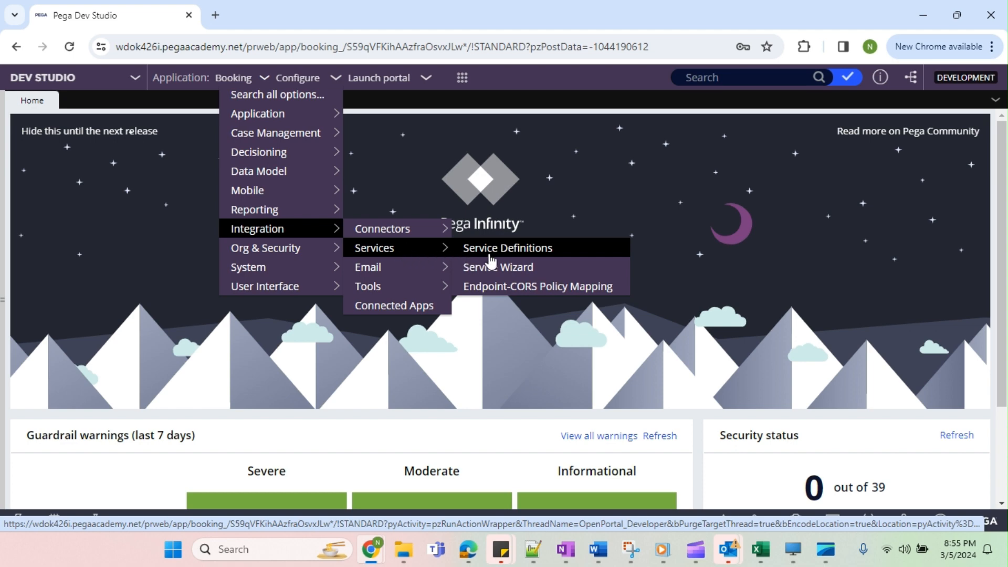
{"action": "left_click", "coordinate": [509, 269]}
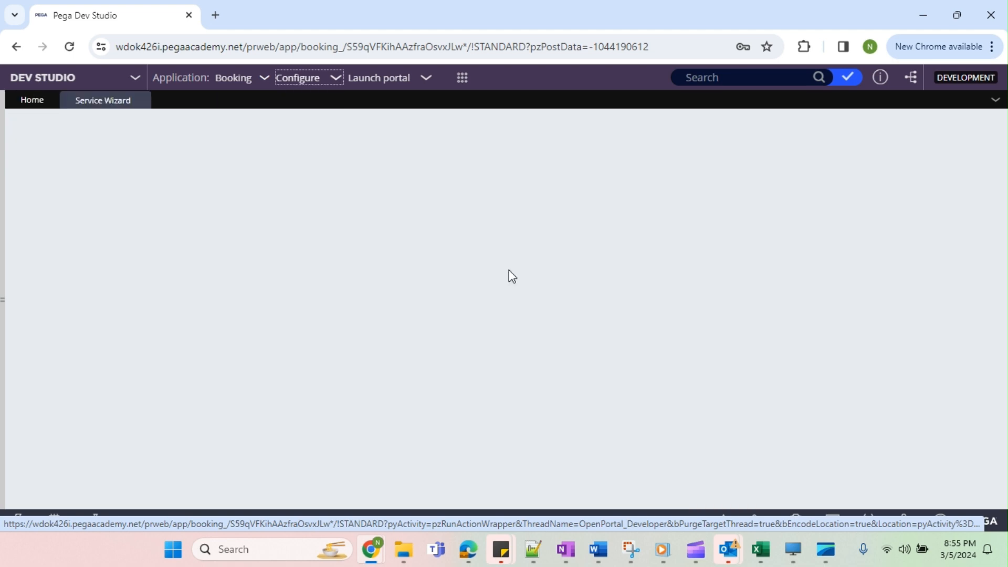
{"action": "left_click", "coordinate": [245, 320]}
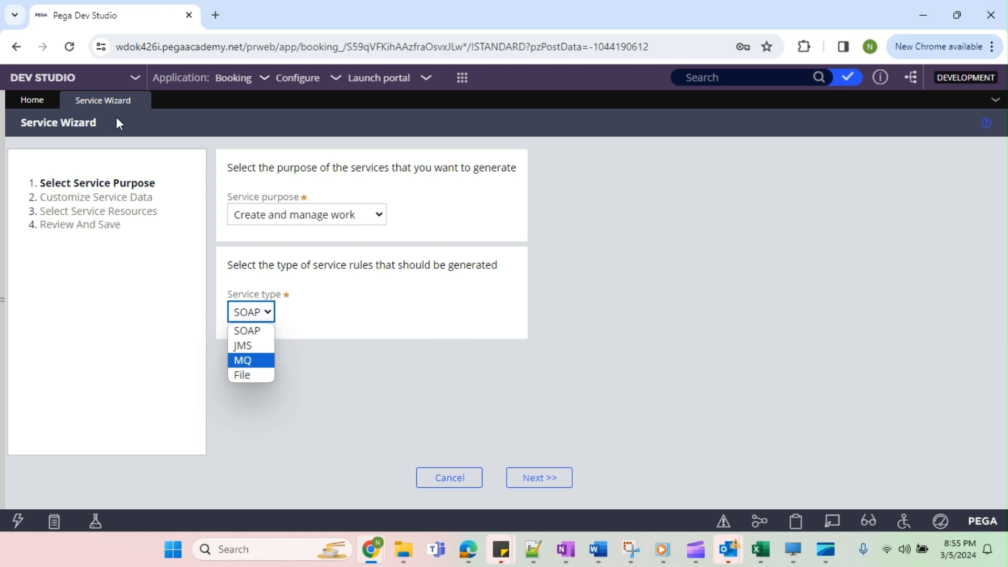
{"action": "left_click", "coordinate": [140, 101]}
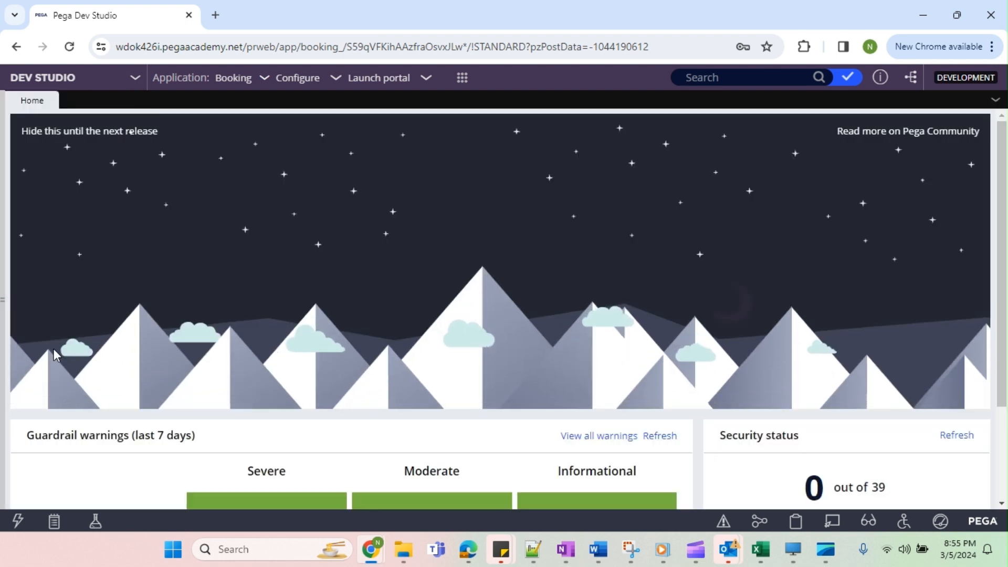
Show the FSG-Int class in the App explorer and close its instances view.
{"action": "left_click", "coordinate": [4, 318]}
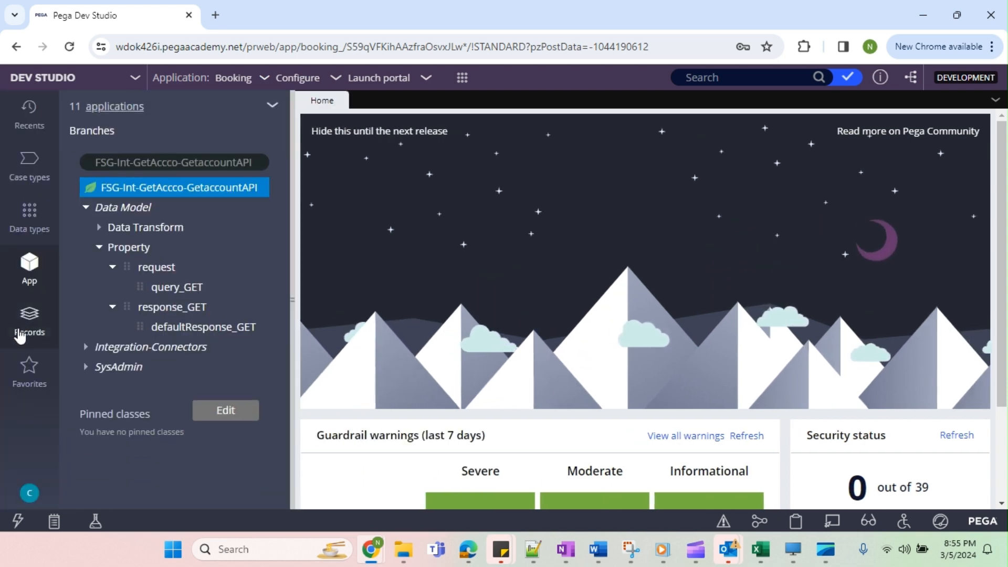
{"action": "triple_click", "coordinate": [209, 166]}
{"action": "key", "text": "BackSpace"}
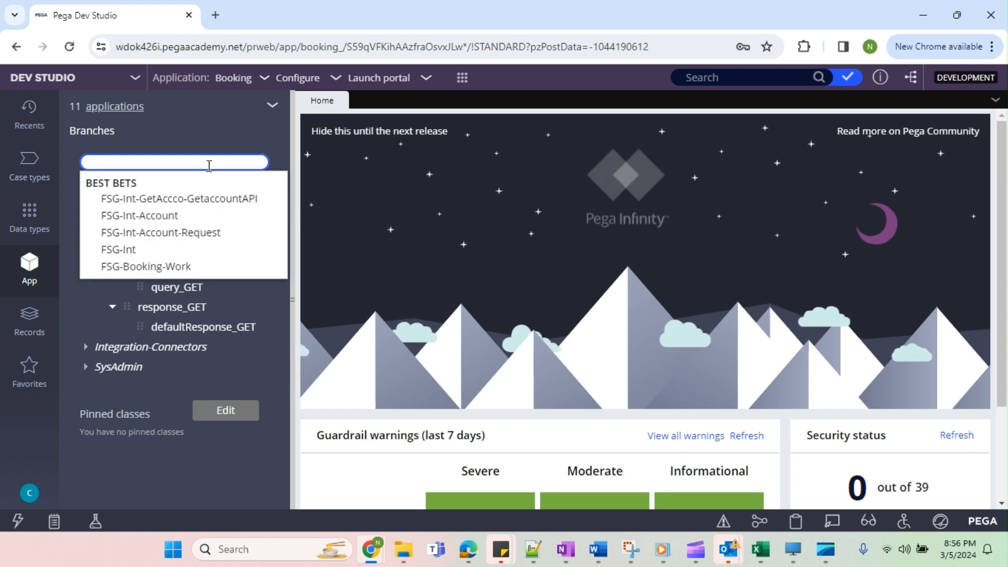
{"action": "type", "text": "g"}
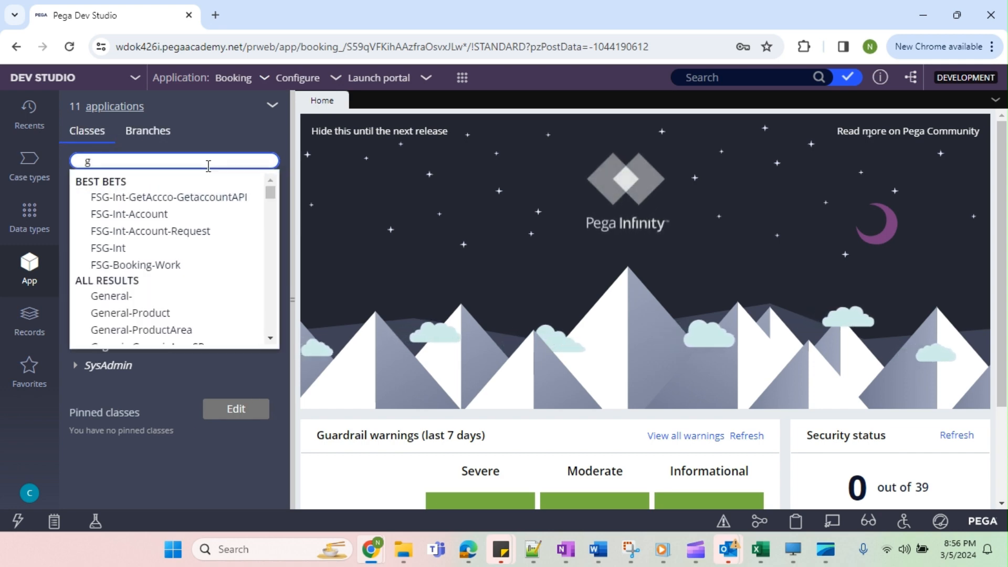
{"action": "key", "text": "BackSpace"}
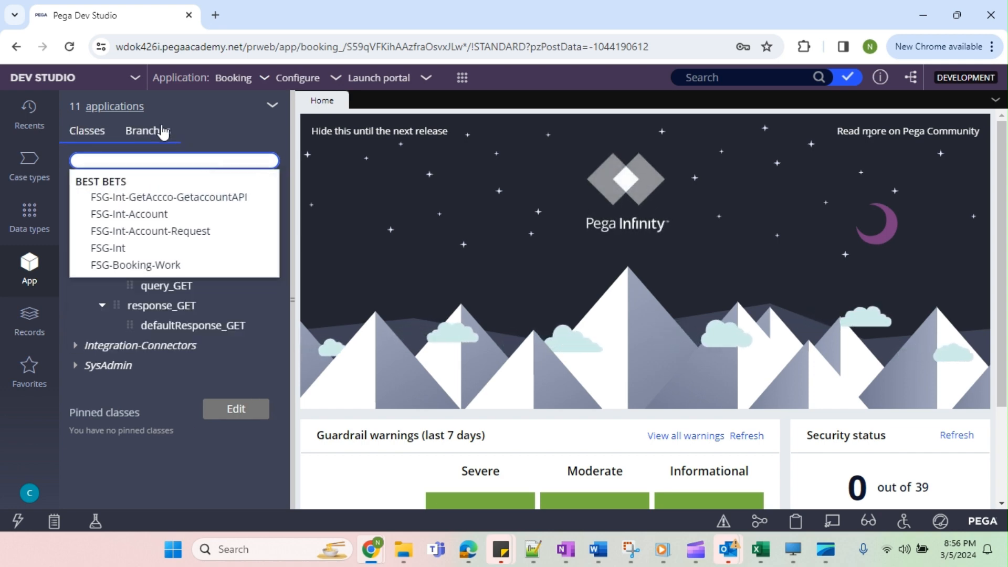
{"action": "type", "text": "FSG-in"}
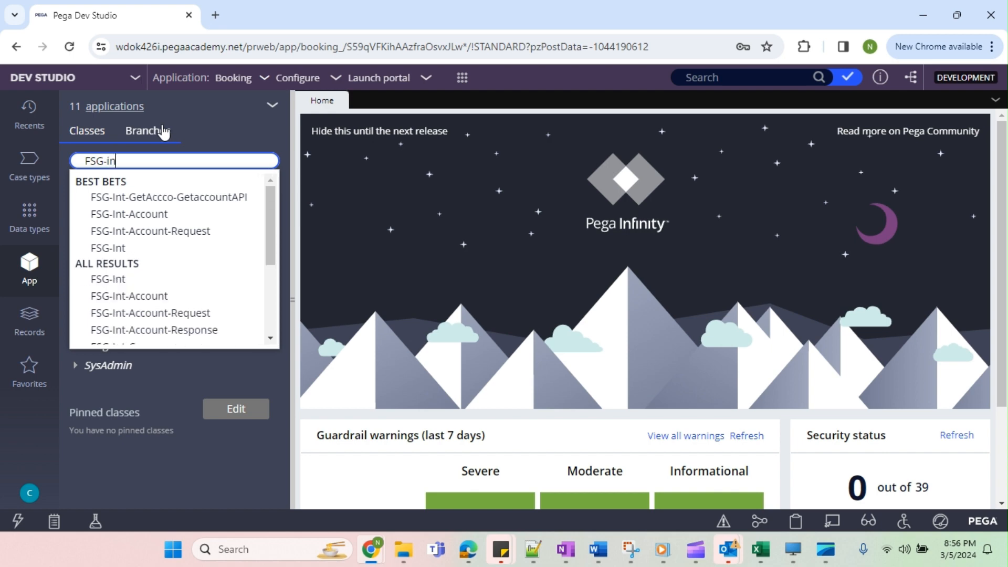
{"action": "key", "text": "Down"}
{"action": "key", "text": "Down"}
{"action": "key", "text": "Down"}
{"action": "key", "text": "Down"}
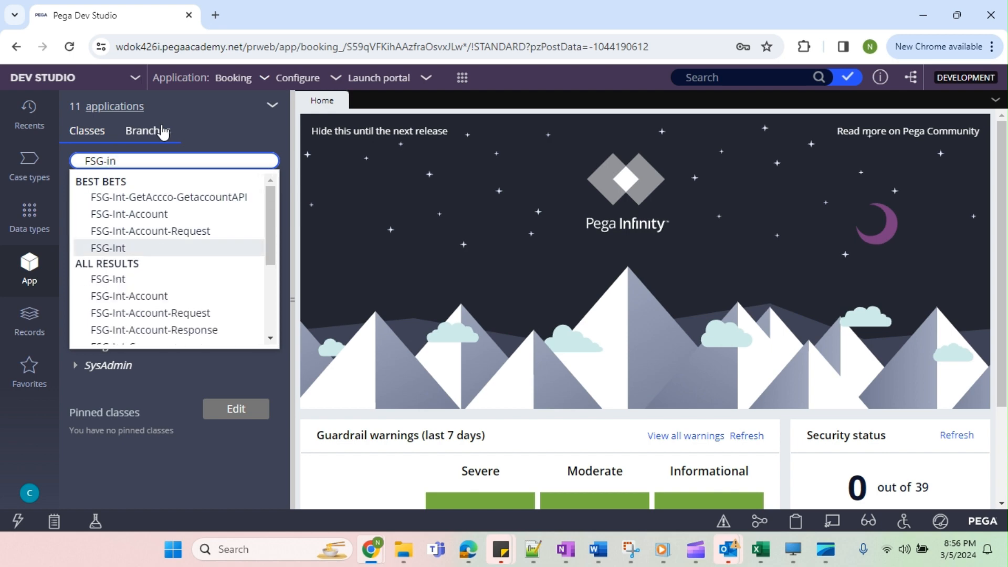
{"action": "key", "text": "Return"}
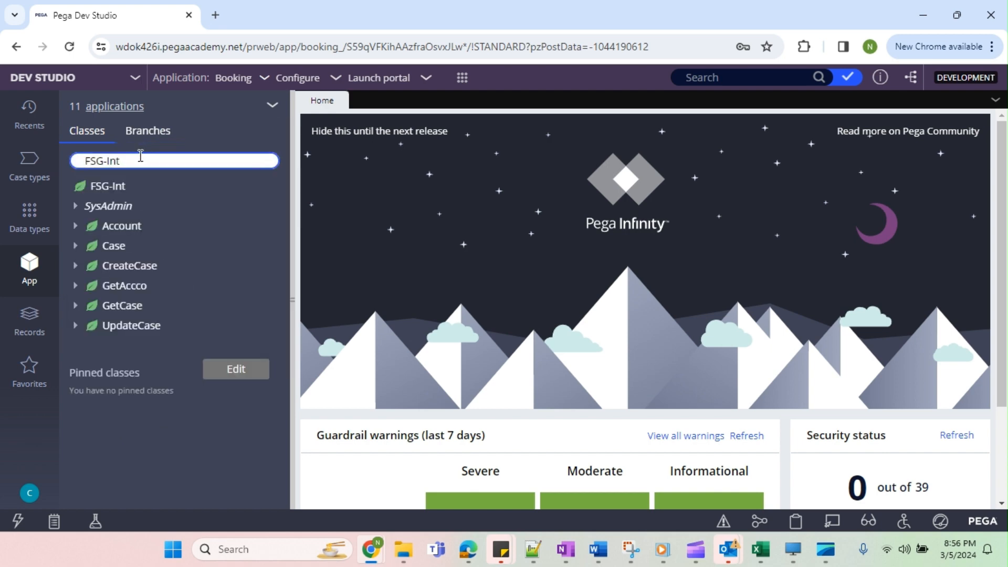
{"action": "left_click", "coordinate": [124, 187]}
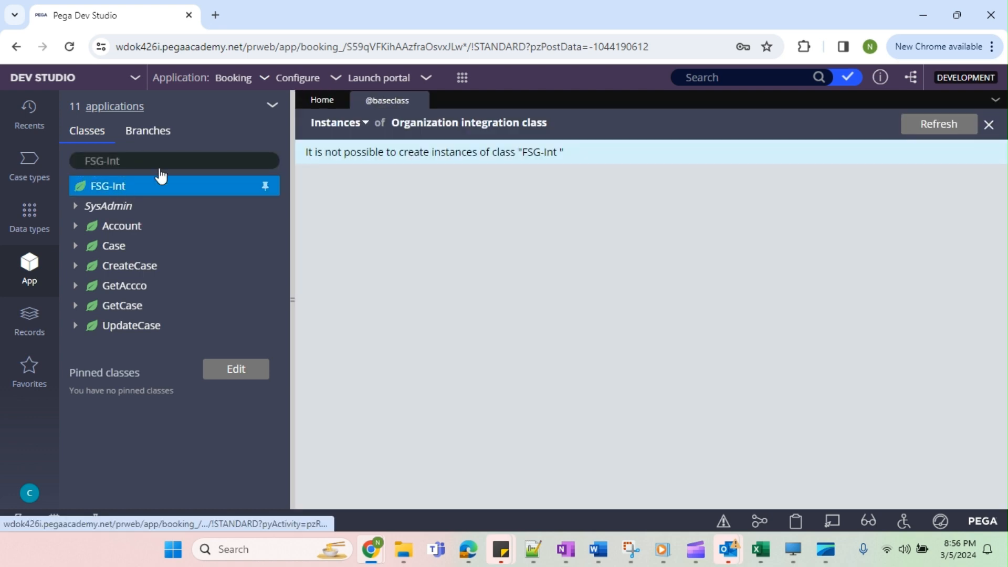
{"action": "left_click", "coordinate": [419, 100]}
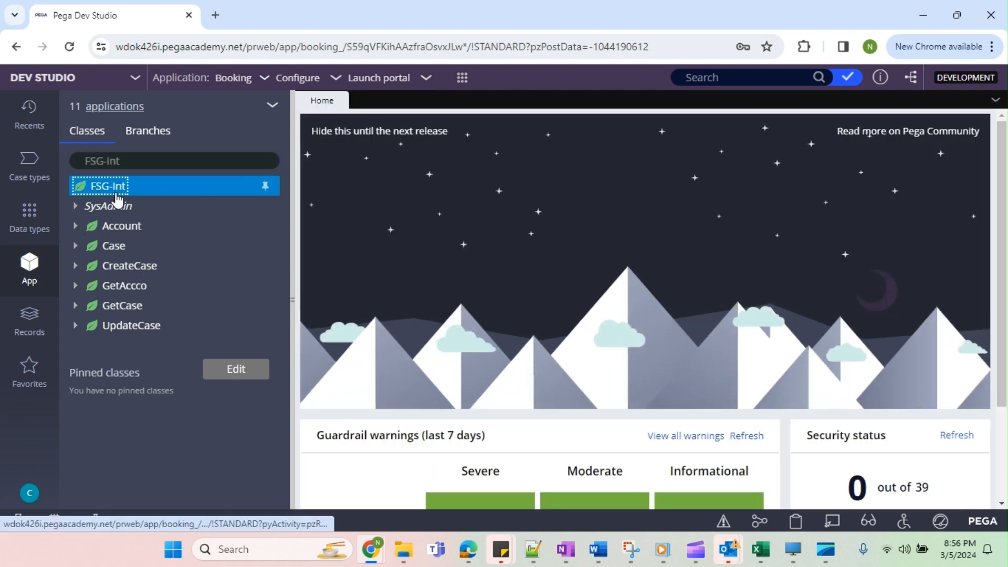
Start a new class record under FSG-Int with both label and class name set to FSG-Int-Student.
{"action": "right_click", "coordinate": [116, 195]}
{"action": "mouse_move", "coordinate": [117, 206]}
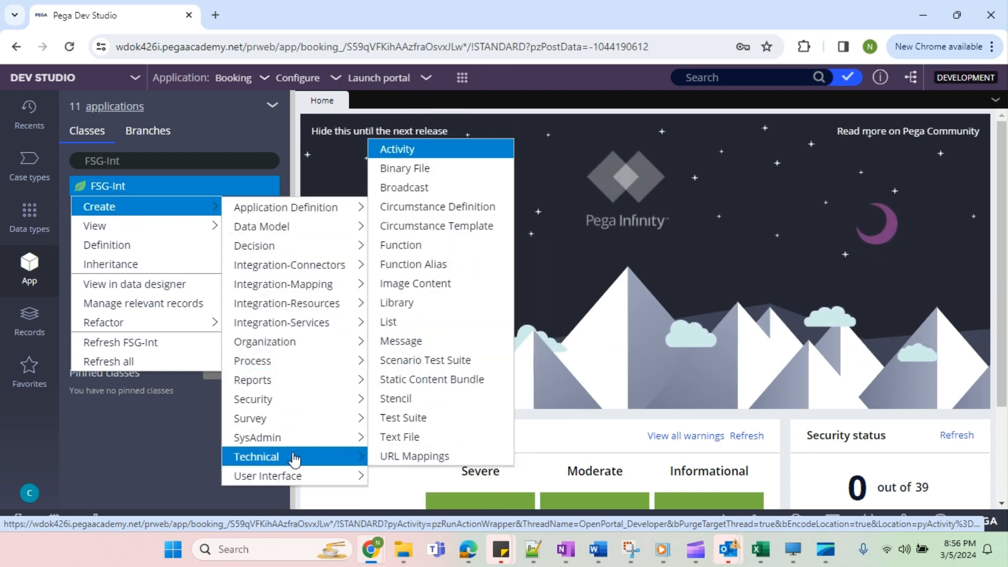
{"action": "mouse_move", "coordinate": [304, 438]}
{"action": "left_click", "coordinate": [393, 322]}
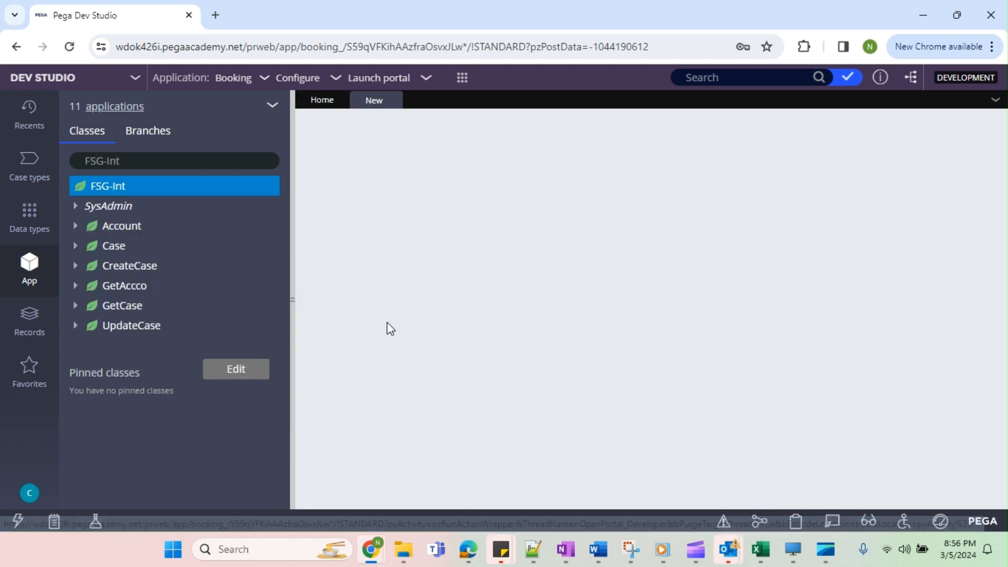
{"action": "left_click", "coordinate": [368, 234]}
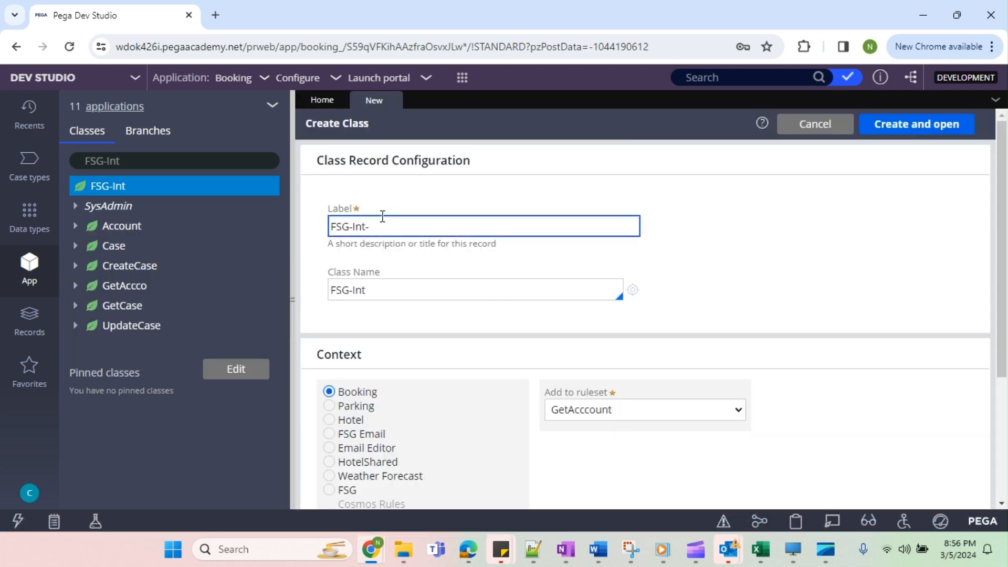
{"action": "type", "text": "Student"}
{"action": "double_click", "coordinate": [399, 229]}
{"action": "key", "text": "ctrl+c"}
{"action": "left_click_drag", "start_coordinate": [399, 229], "coordinate": [402, 262]}
{"action": "left_click", "coordinate": [394, 290]}
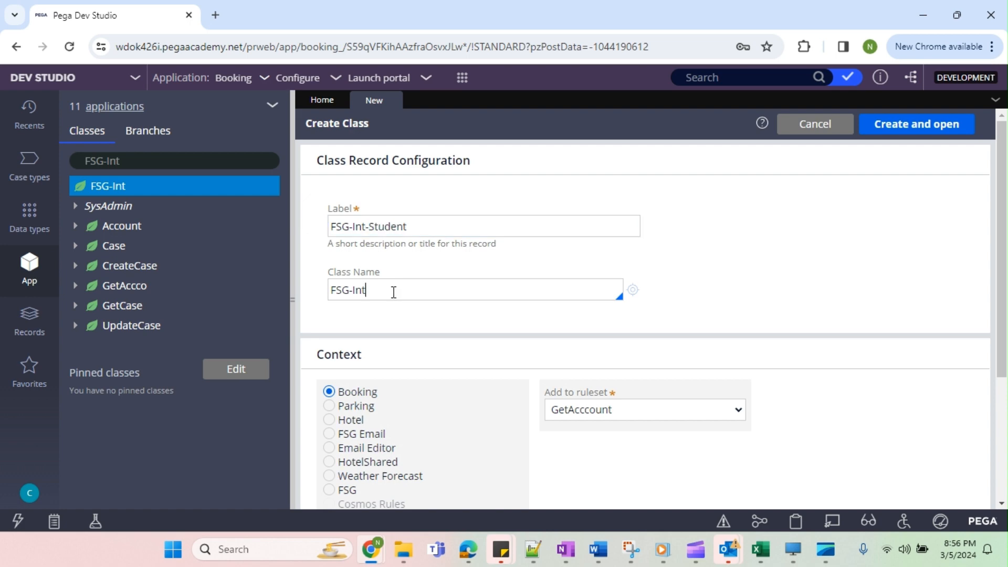
{"action": "type", "text": "-"}
{"action": "key", "text": "ctrl+v"}
Set the new class's context to FSG with the FSG ruleset and create the record.
{"action": "scroll", "coordinate": [648, 390], "scroll_direction": "down", "scroll_amount": 3}
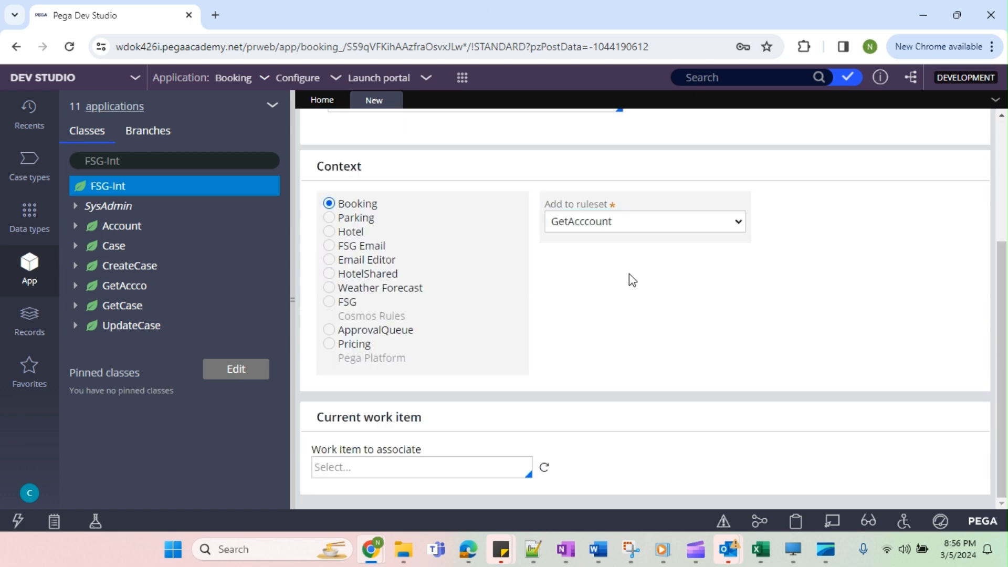
{"action": "left_click", "coordinate": [615, 223]}
{"action": "left_click", "coordinate": [940, 243]}
{"action": "scroll", "coordinate": [790, 326], "scroll_direction": "up", "scroll_amount": 4}
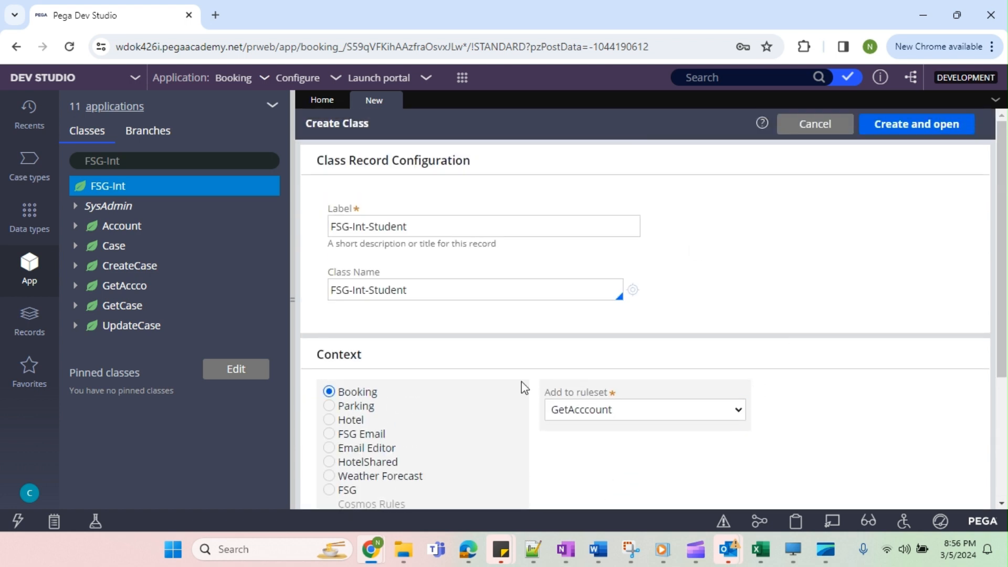
{"action": "left_click", "coordinate": [345, 494]}
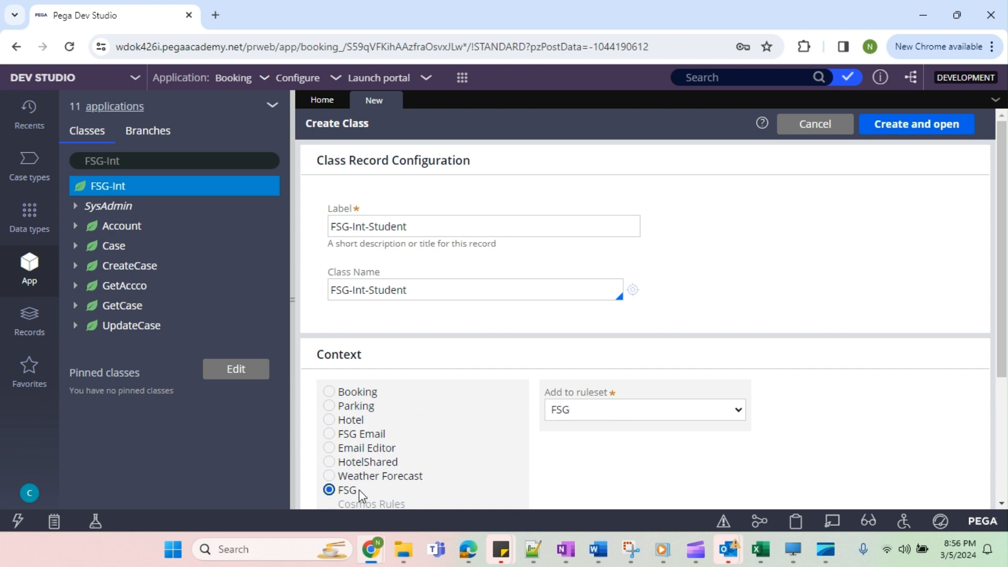
{"action": "left_click", "coordinate": [570, 411]}
{"action": "left_click", "coordinate": [659, 393]}
{"action": "left_click", "coordinate": [916, 124]}
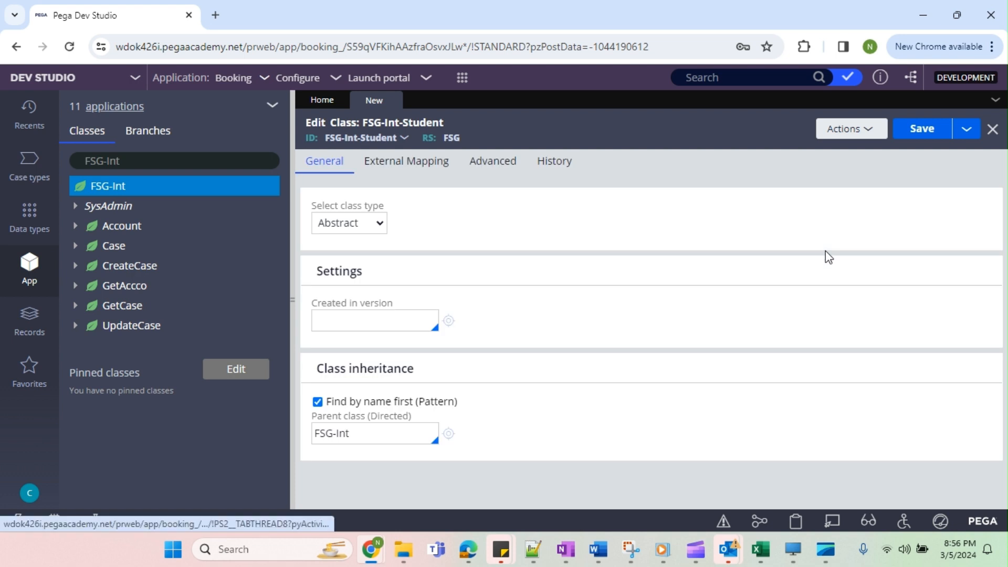
Try to save the class, and set its Created in version to 01-01-02.
{"action": "left_click", "coordinate": [918, 138]}
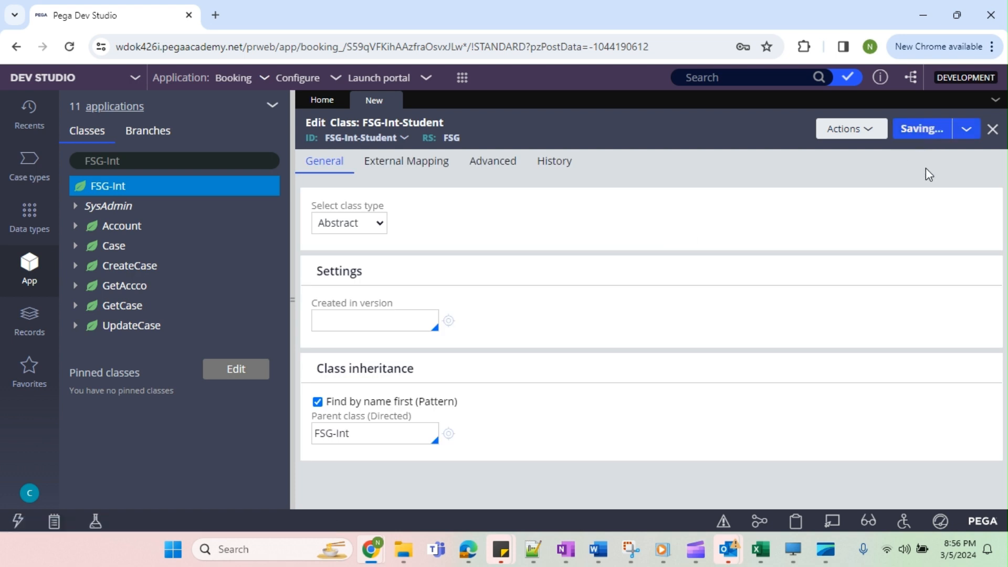
{"action": "left_click", "coordinate": [446, 396]}
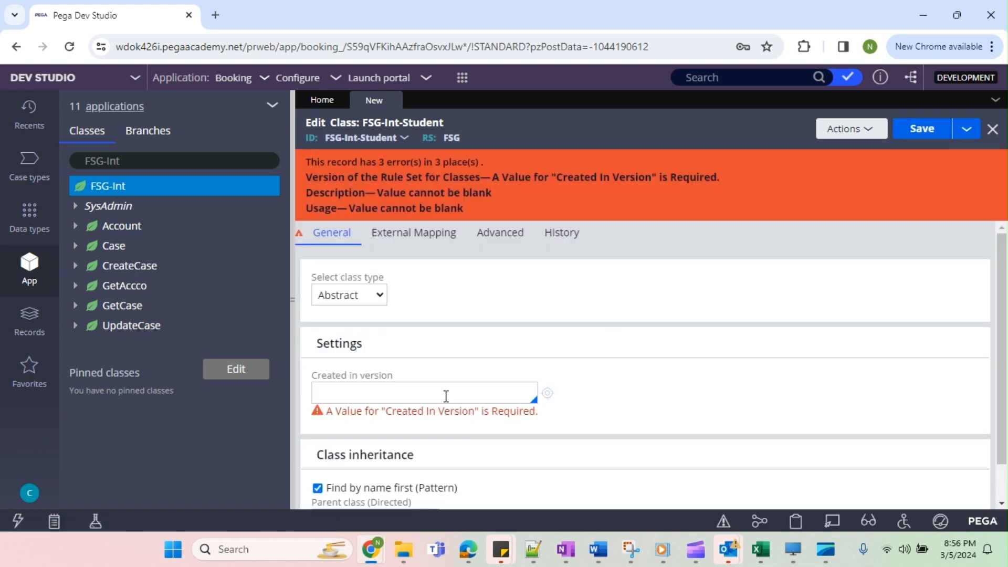
{"action": "type", "text": "01-01-02"}
Enter Student as both the description and usage in the class documentation and save the class.
{"action": "left_click", "coordinate": [566, 235]}
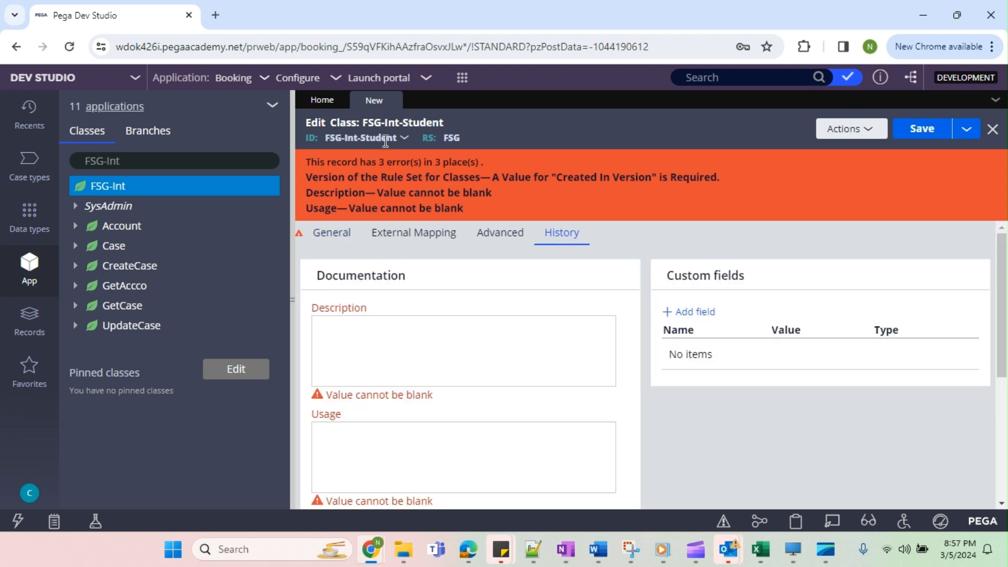
{"action": "left_click", "coordinate": [400, 344]}
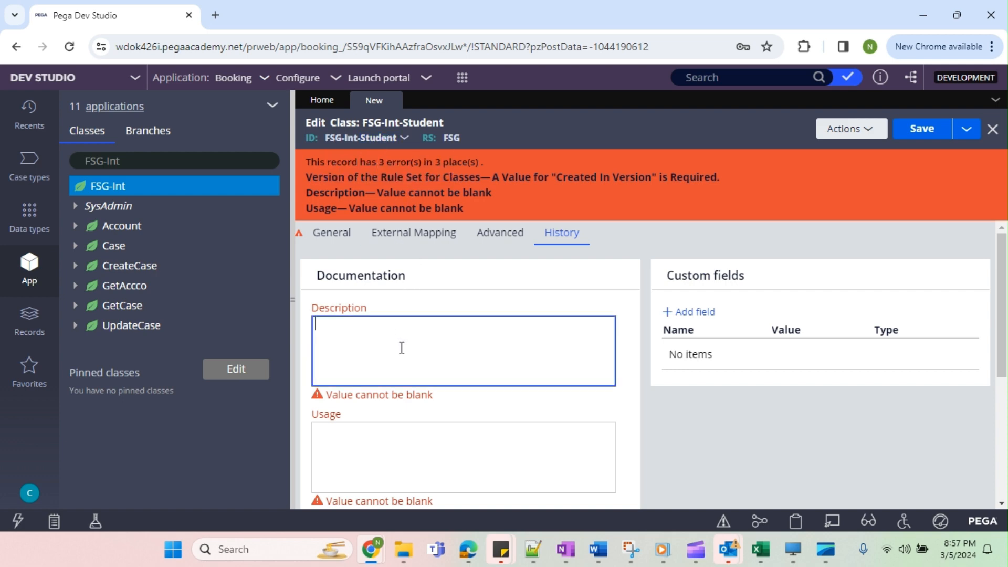
{"action": "type", "text": "Student"}
{"action": "left_click", "coordinate": [410, 457]}
{"action": "type", "text": "Student"}
{"action": "left_click", "coordinate": [922, 129]}
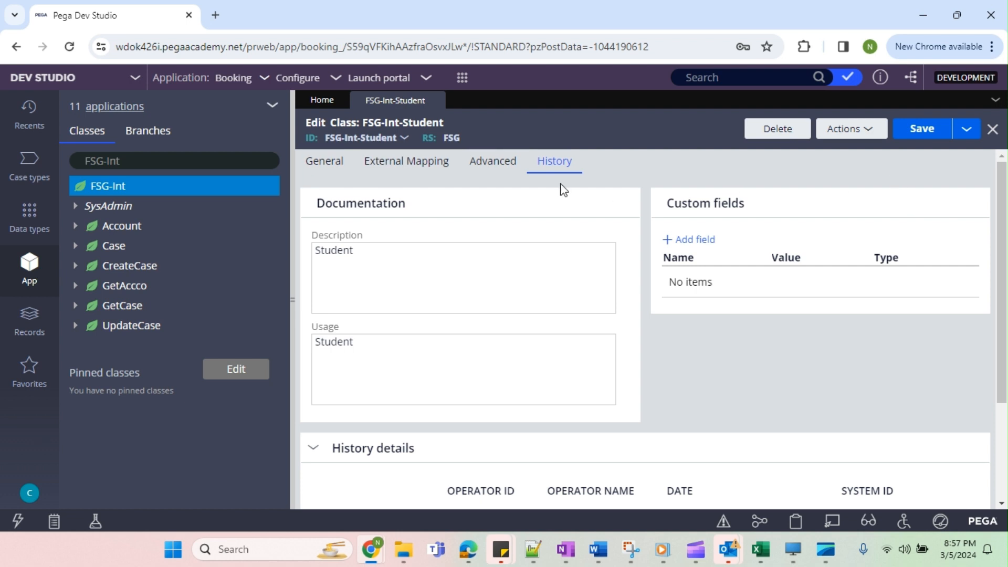
Show the FSG-Int-Student class in the App explorer and close its class record.
{"action": "left_click", "coordinate": [380, 137]}
{"action": "left_click", "coordinate": [389, 155]}
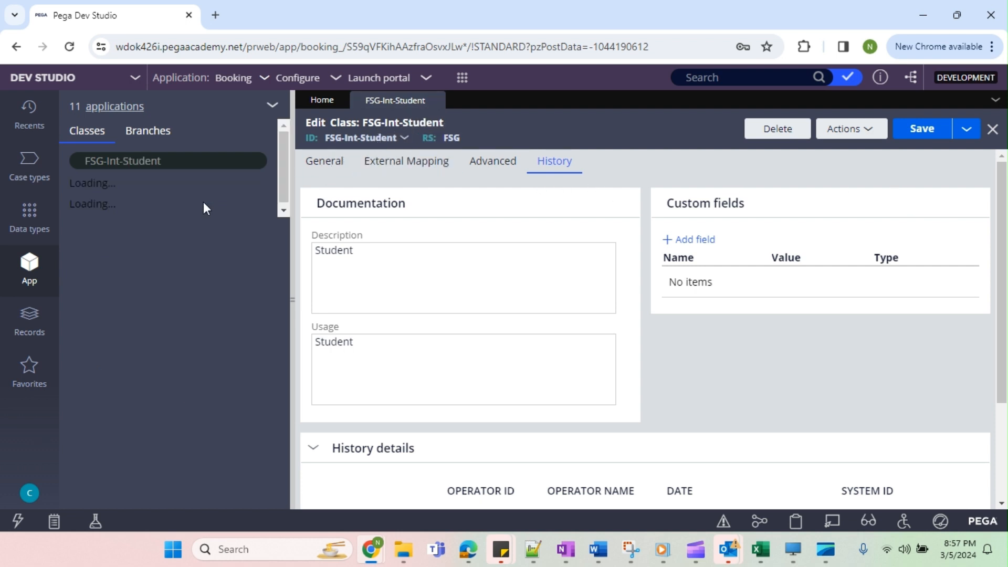
{"action": "left_click", "coordinate": [76, 207]}
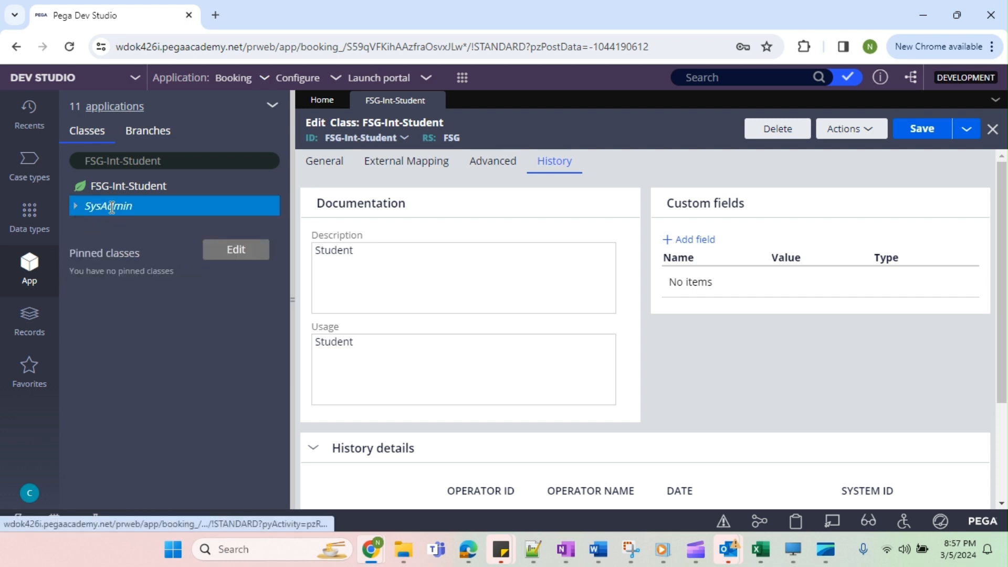
{"action": "left_click", "coordinate": [436, 100]}
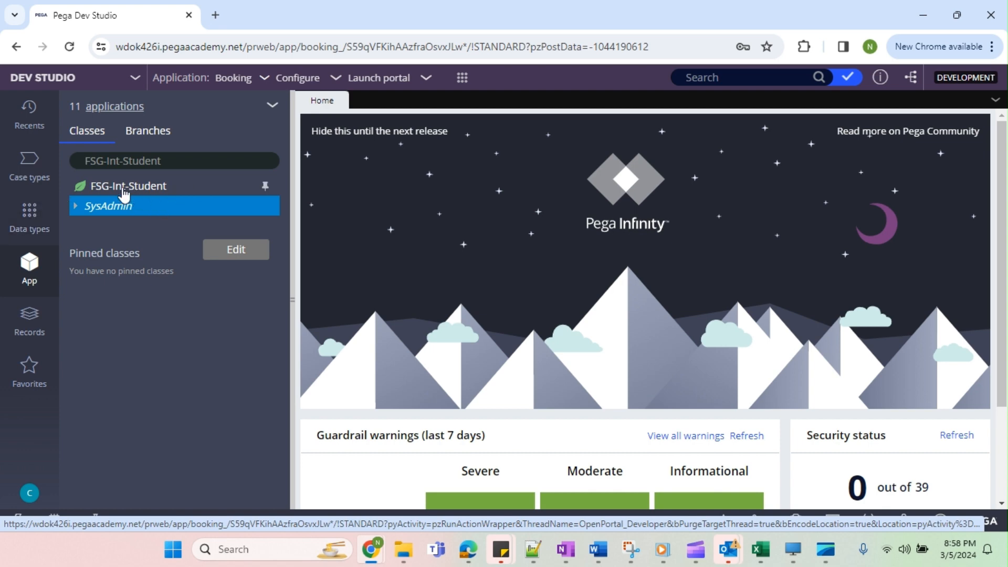
Create a new class beneath FSG-Int-Student, using FSG-Int-Student-Request as both its label and class name.
{"action": "left_click", "coordinate": [129, 188]}
{"action": "right_click", "coordinate": [134, 194]}
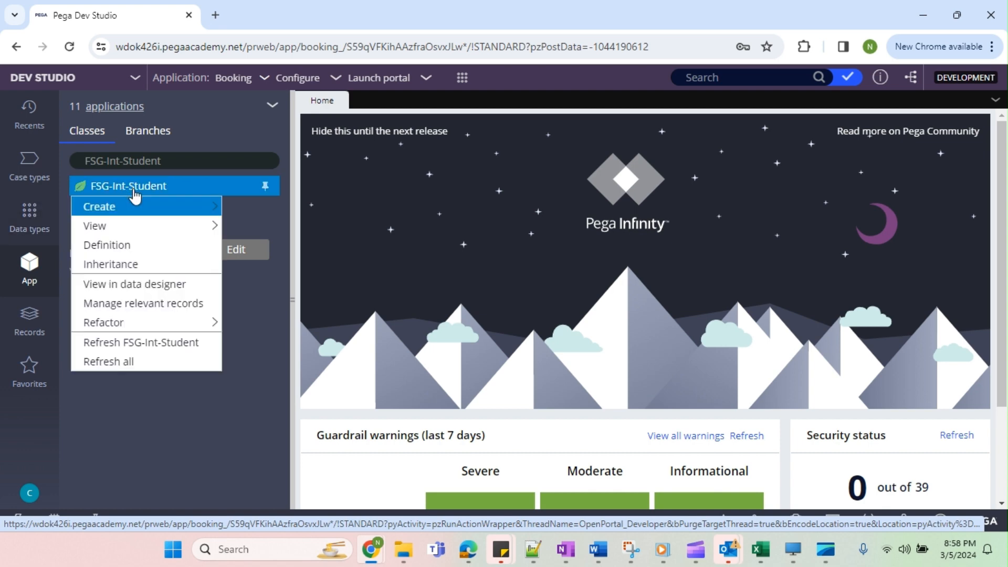
{"action": "mouse_move", "coordinate": [131, 208]}
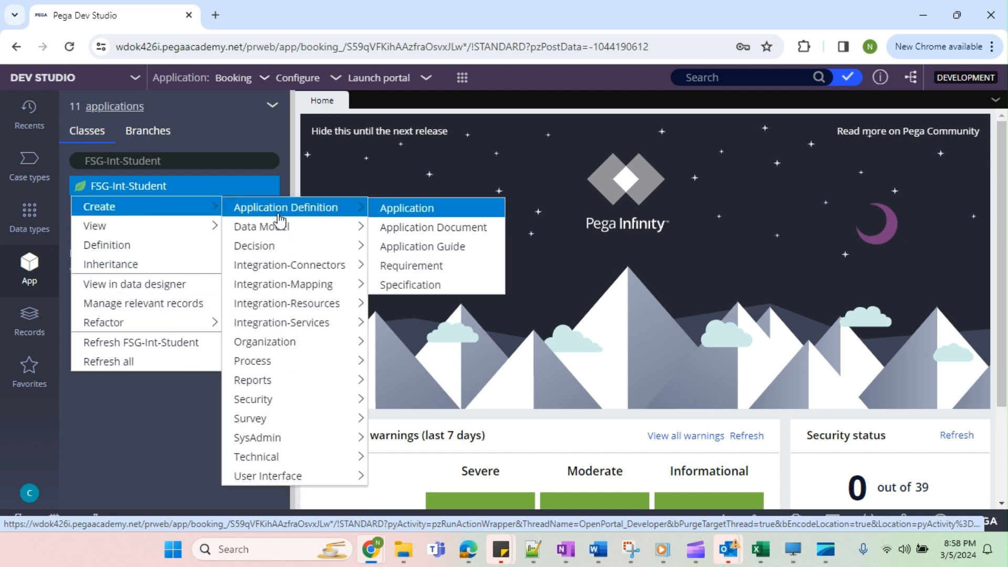
{"action": "mouse_move", "coordinate": [276, 440]}
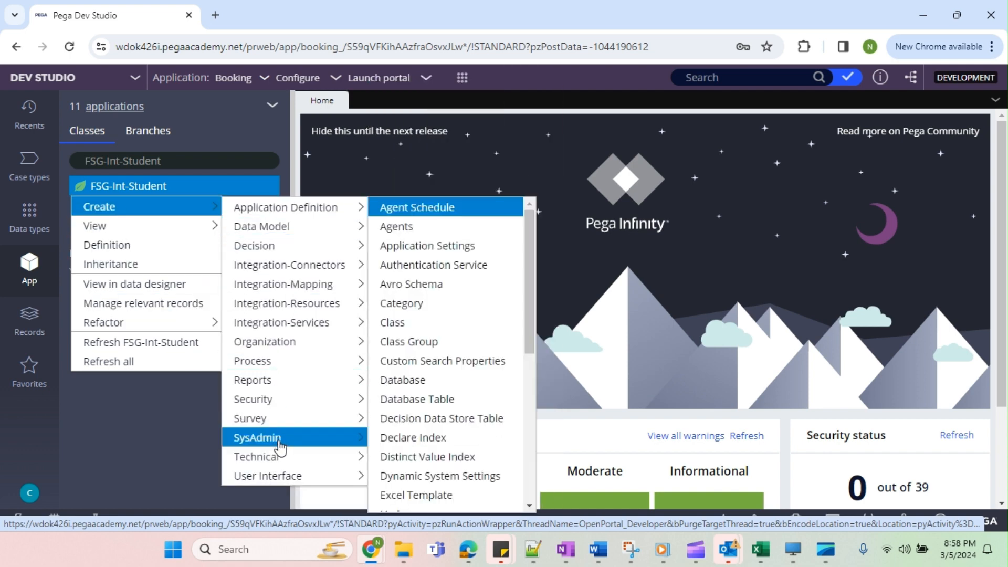
{"action": "left_click", "coordinate": [397, 326]}
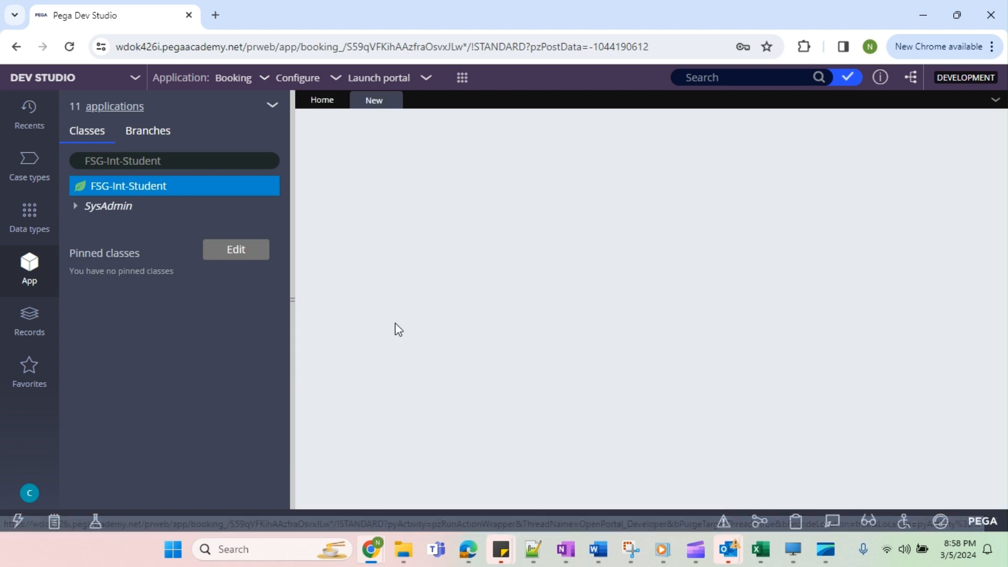
{"action": "left_click", "coordinate": [419, 228]}
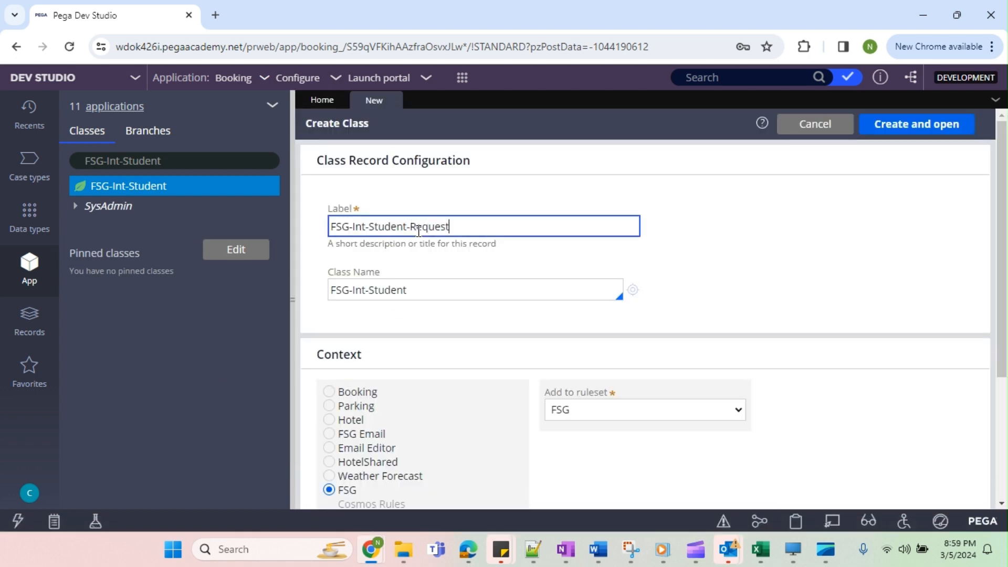
{"action": "key", "text": "ctrl+a"}
{"action": "key", "text": "ctrl+c"}
{"action": "left_click", "coordinate": [418, 286]}
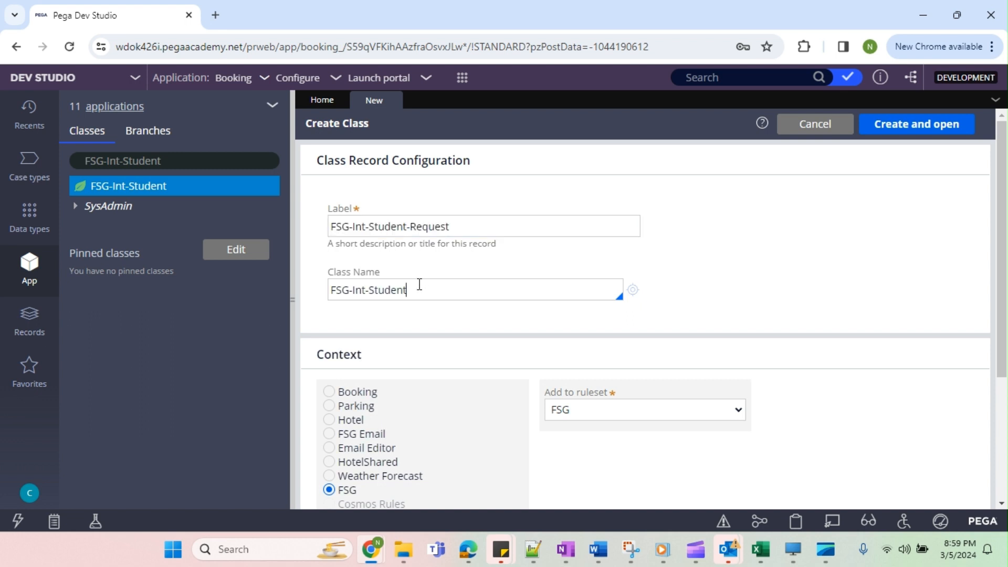
{"action": "key", "text": "ctrl+a"}
{"action": "key", "text": "ctrl+v"}
{"action": "left_click", "coordinate": [916, 125]}
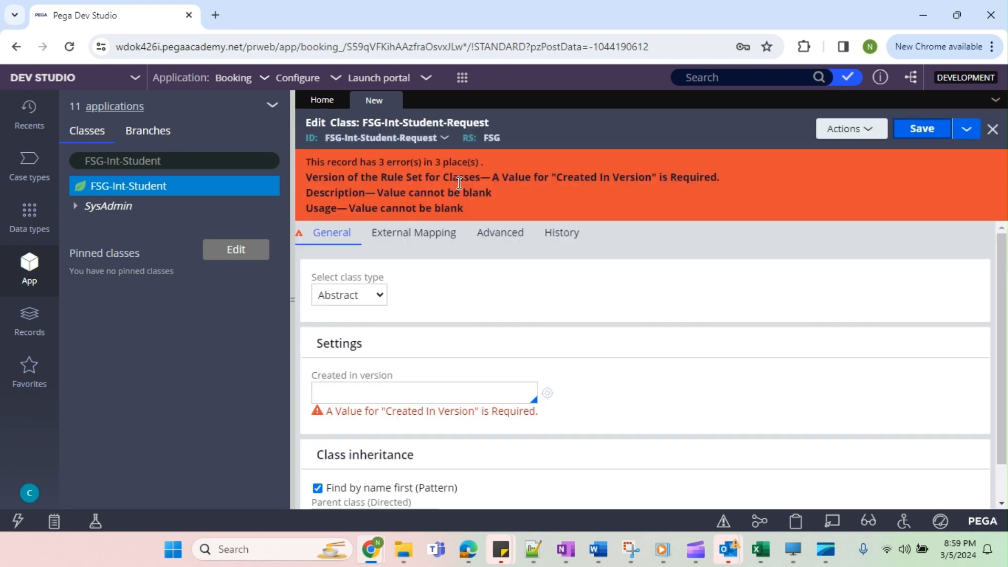
Set the Request class's Created in version to 01-01-02.
{"action": "left_click", "coordinate": [390, 389]}
{"action": "type", "text": "01-01-02"}
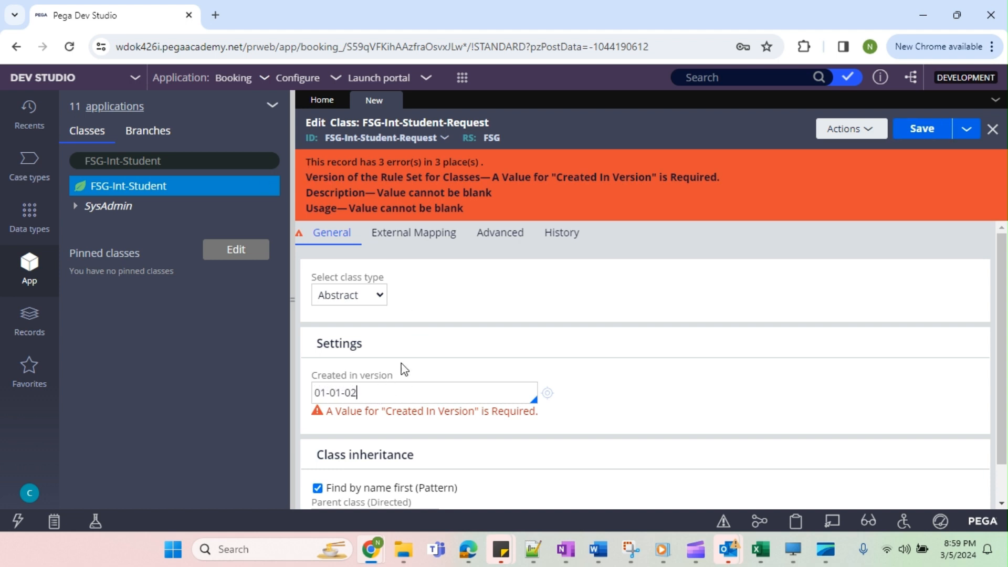
Enter Request as both the description and usage in the class documentation and save the class.
{"action": "double_click", "coordinate": [415, 139]}
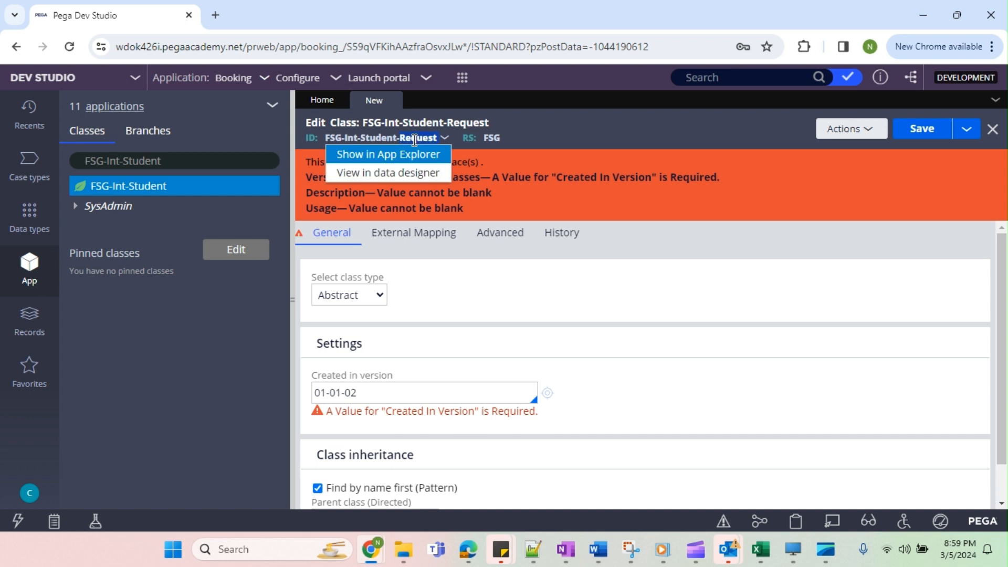
{"action": "left_click", "coordinate": [557, 233]}
{"action": "left_click", "coordinate": [365, 334]}
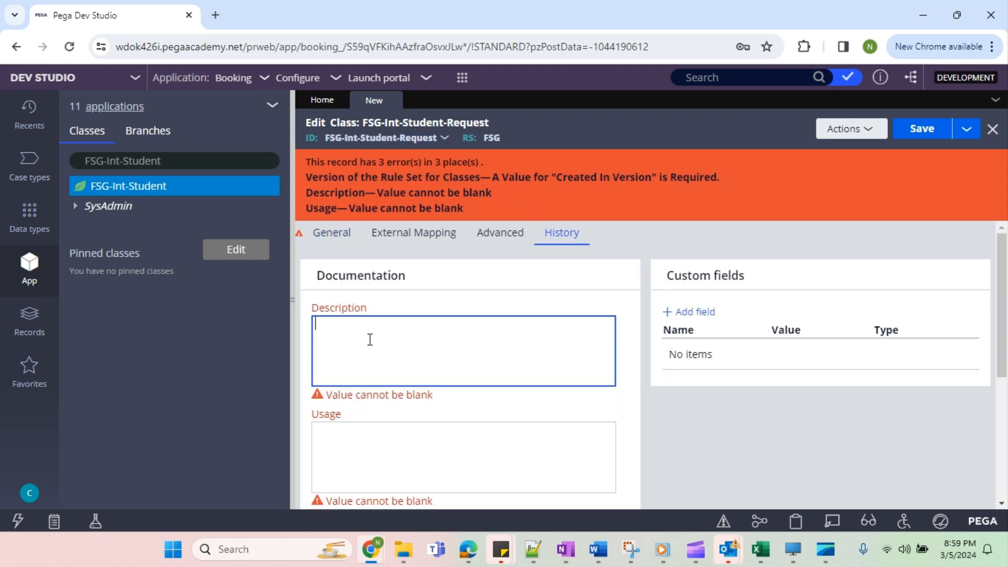
{"action": "key", "text": "ctrl+v"}
{"action": "left_click", "coordinate": [386, 461]}
{"action": "key", "text": "ctrl+v"}
{"action": "left_click", "coordinate": [945, 136]}
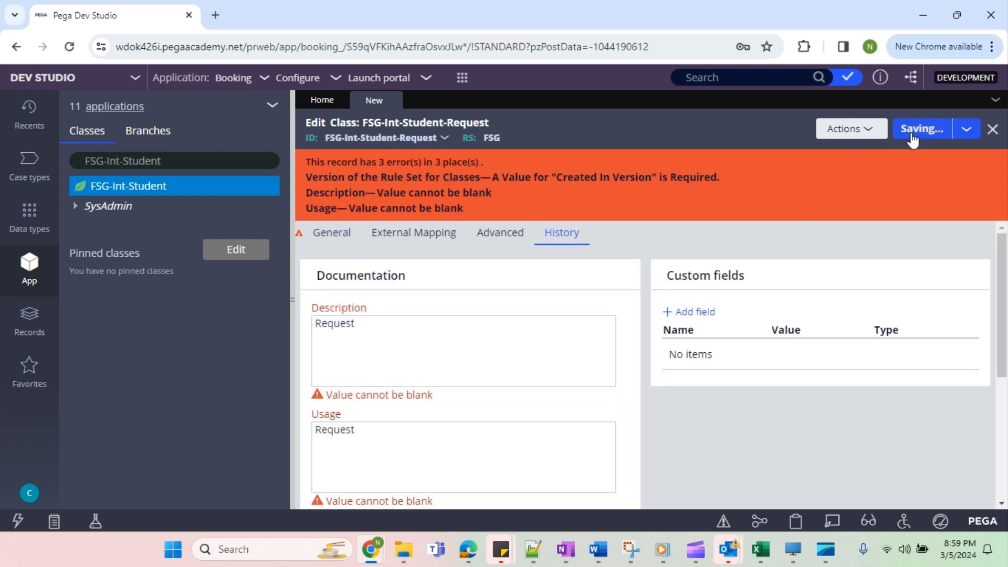
Save a copy of the Request class with FSG-Int-Student-Response as label and class name, and save the new record.
{"action": "left_click", "coordinate": [967, 128]}
{"action": "left_click", "coordinate": [942, 150]}
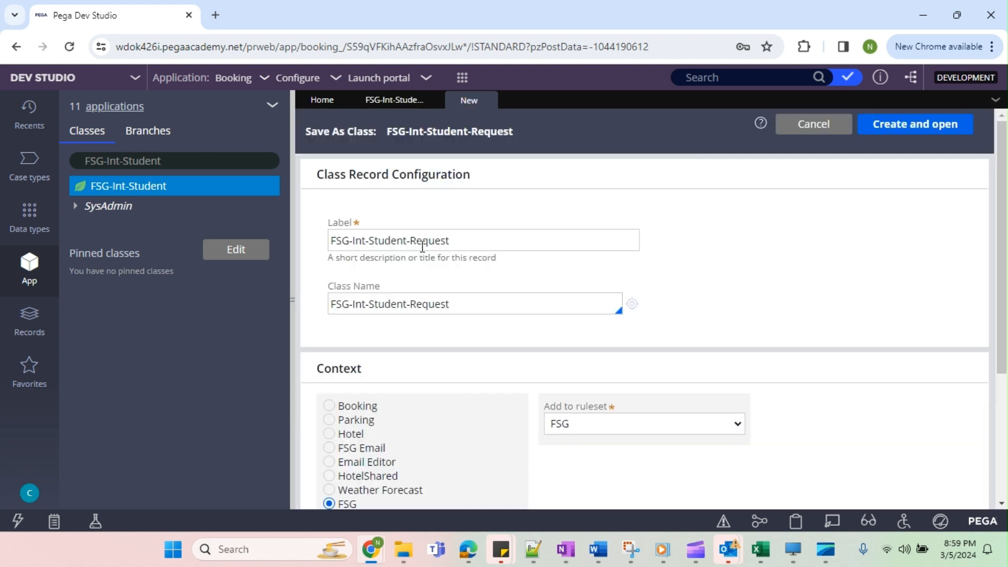
{"action": "double_click", "coordinate": [435, 241]}
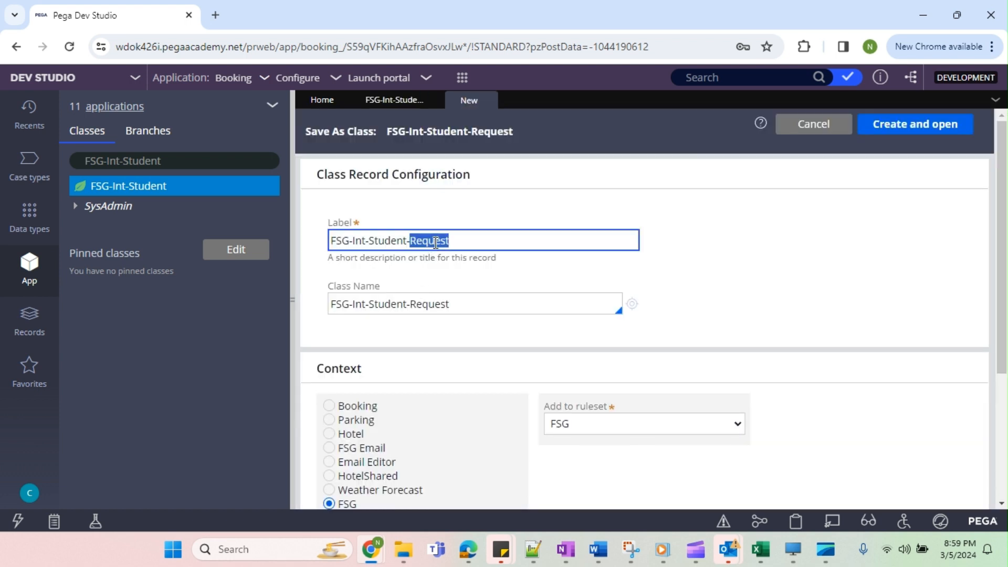
{"action": "type", "text": "Re"}
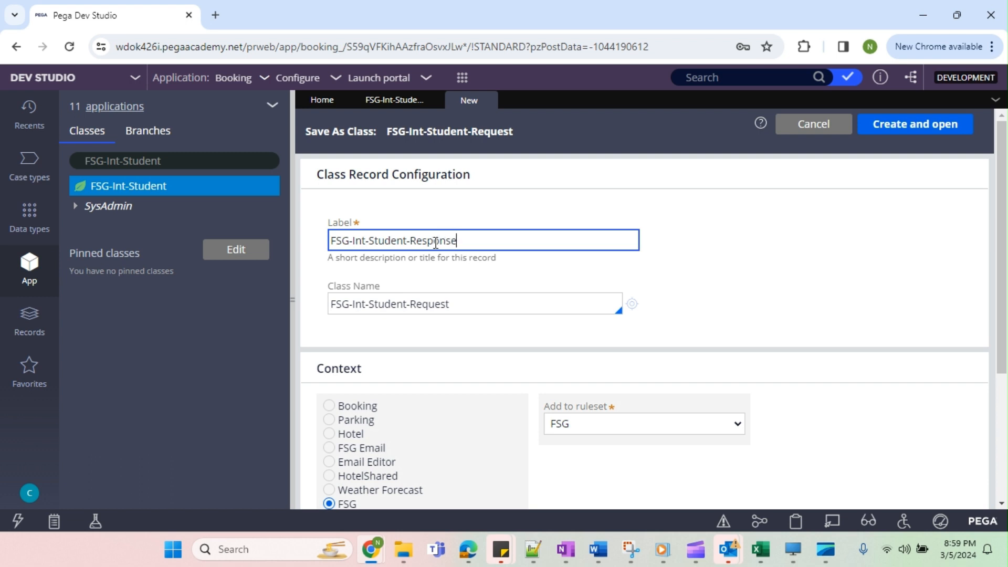
{"action": "key", "text": "ctrl+a"}
{"action": "key", "text": "ctrl+c"}
{"action": "triple_click", "coordinate": [425, 303]}
{"action": "key", "text": "ctrl+v"}
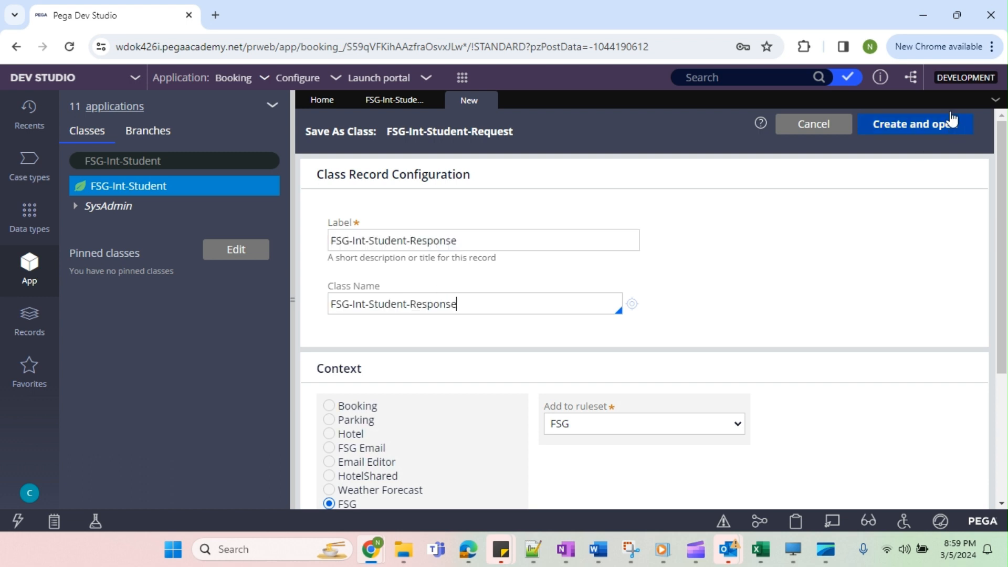
{"action": "left_click", "coordinate": [928, 135]}
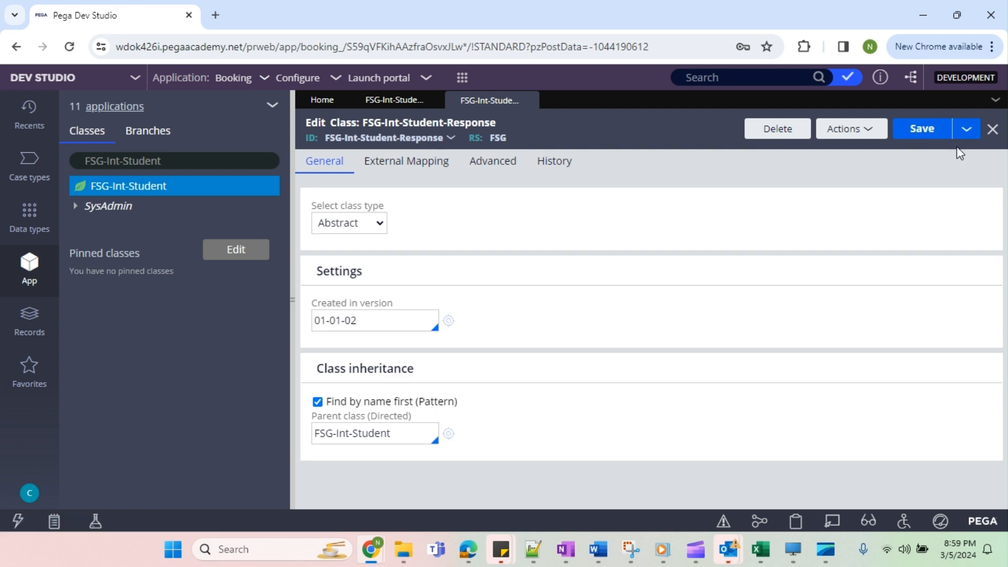
{"action": "left_click", "coordinate": [918, 133]}
Close both open class records and refresh the class list in the App explorer.
{"action": "left_click", "coordinate": [529, 100]}
{"action": "left_click", "coordinate": [433, 100]}
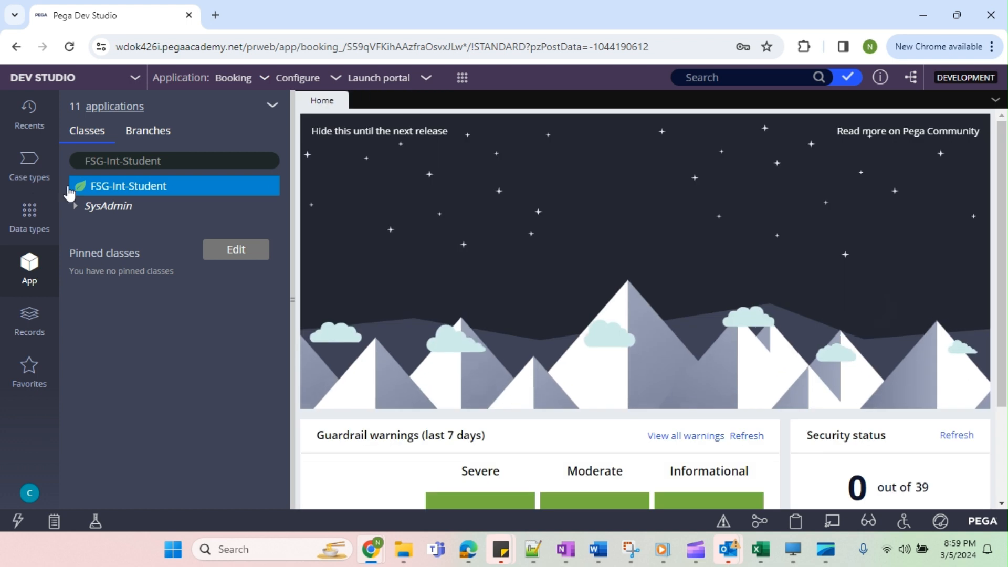
{"action": "left_click", "coordinate": [272, 109]}
{"action": "left_click", "coordinate": [298, 131]}
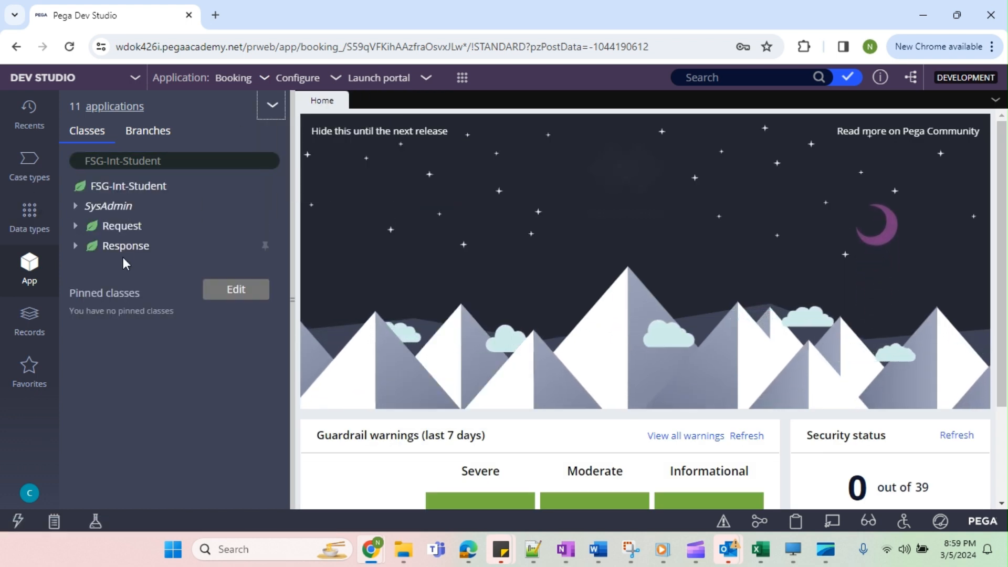
Create a property labelled Request in the FSG-Int-Student class, within the FSG ruleset version 01-01-02.
{"action": "left_click", "coordinate": [147, 196]}
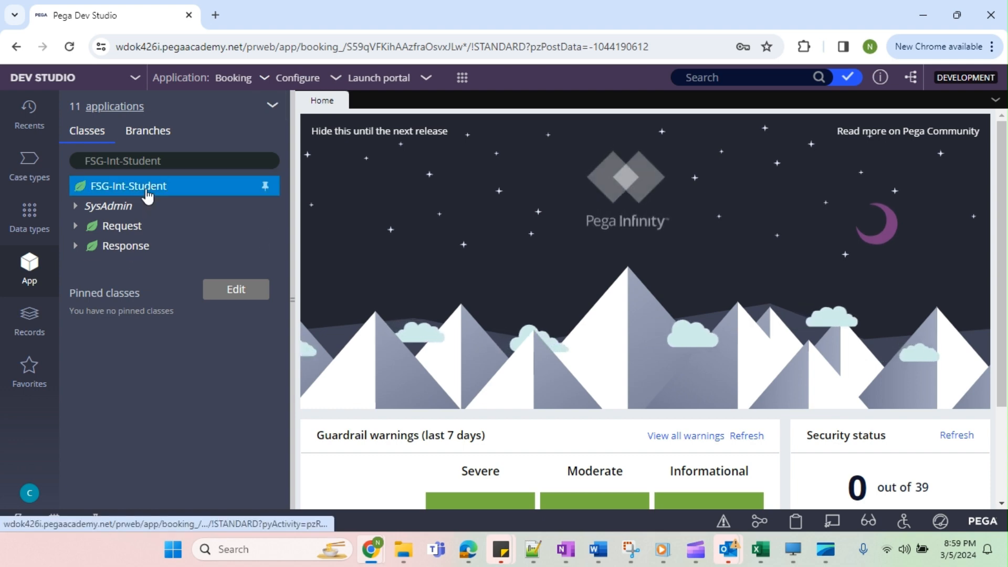
{"action": "right_click", "coordinate": [147, 196]}
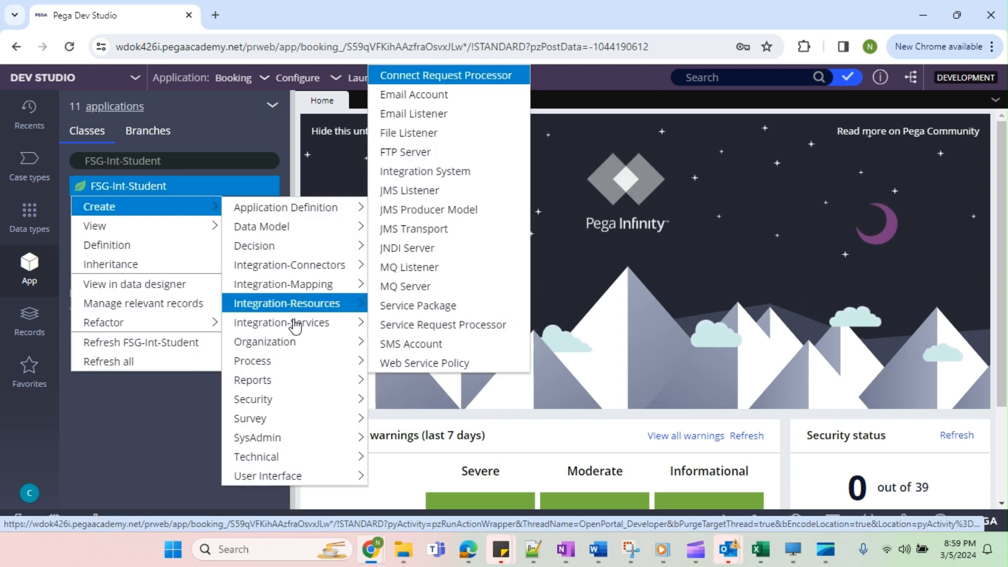
{"action": "mouse_move", "coordinate": [302, 237]}
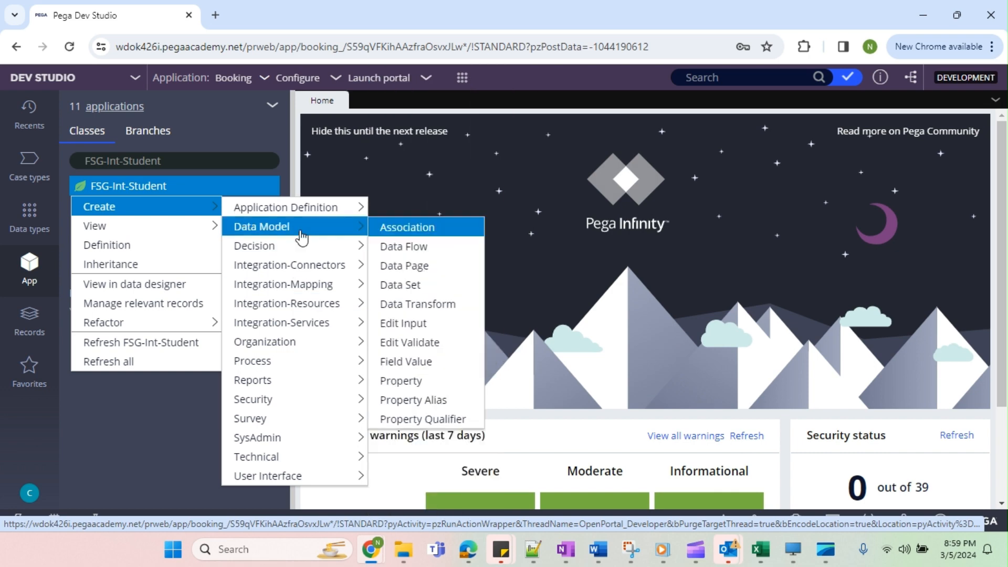
{"action": "left_click", "coordinate": [408, 380]}
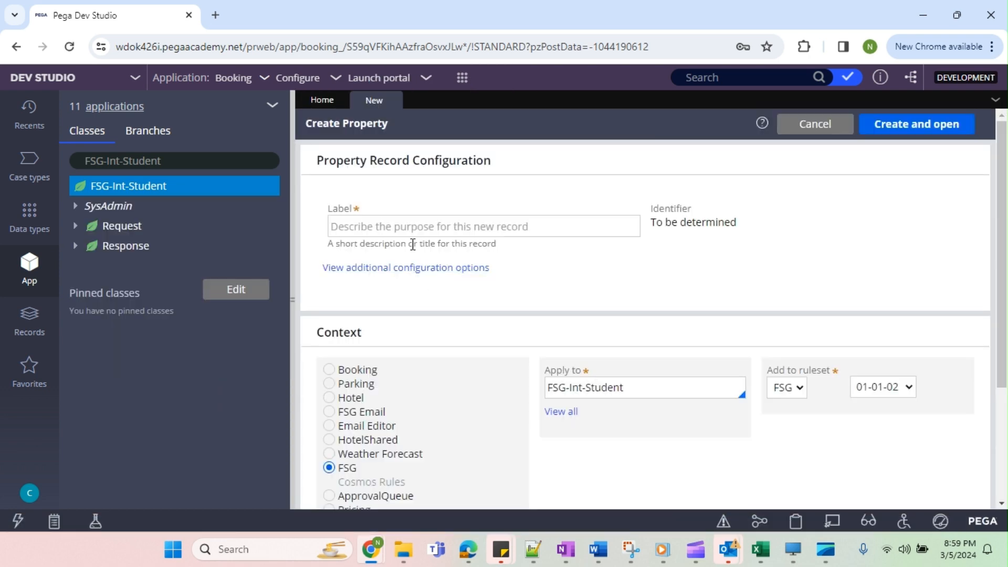
{"action": "left_click", "coordinate": [396, 230]}
{"action": "type", "text": "Re"}
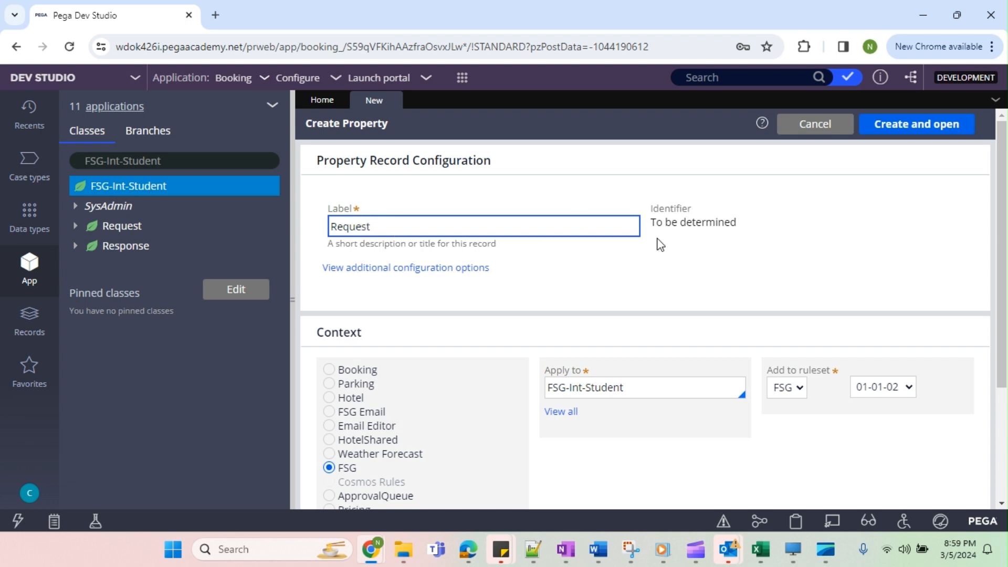
{"action": "type", "text": "quest"}
{"action": "left_click", "coordinate": [685, 292]}
{"action": "left_click", "coordinate": [896, 126]}
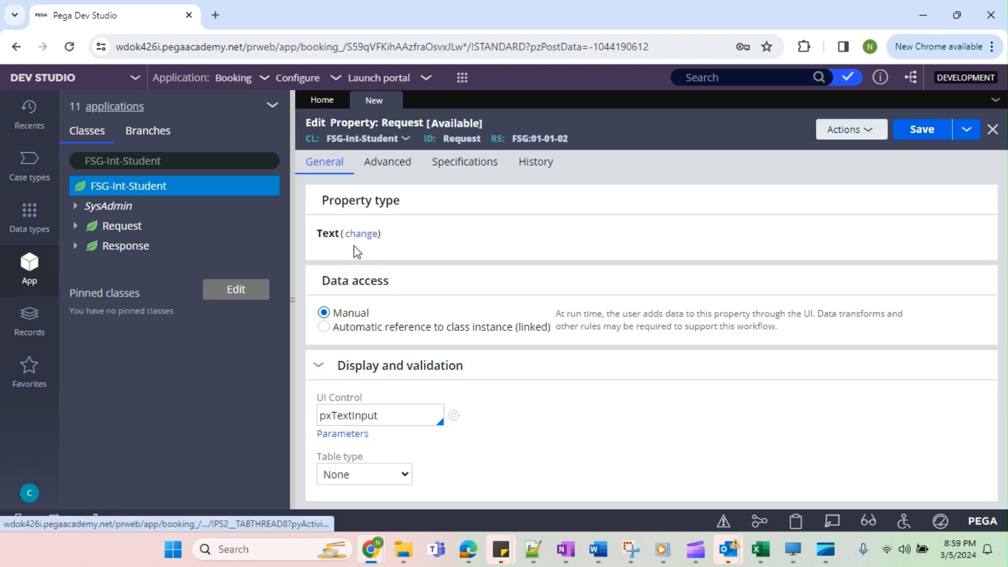
Change the Request property's type to Single Page.
{"action": "left_click", "coordinate": [362, 233]}
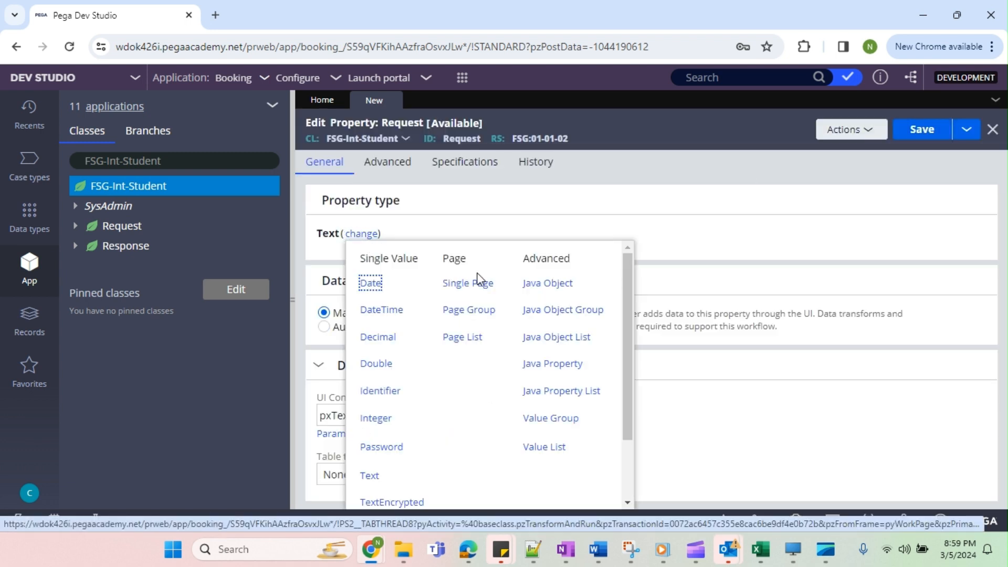
{"action": "left_click", "coordinate": [473, 284]}
{"action": "left_click", "coordinate": [392, 279]}
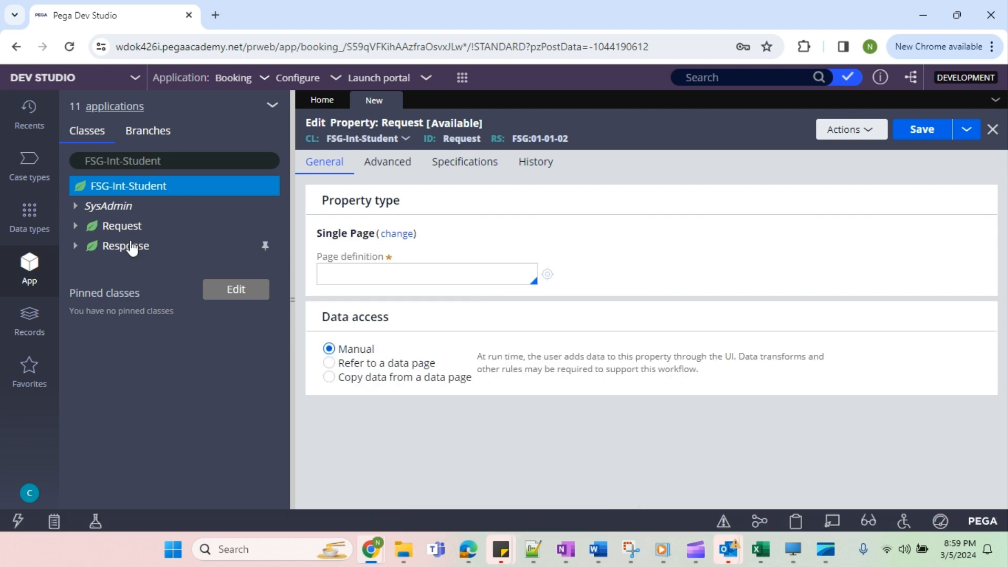
Set the Request property's page definition to FSG-Int-Student-Request and save the property.
{"action": "left_click_drag", "start_coordinate": [326, 138], "coordinate": [398, 137]}
{"action": "key", "text": "ctrl+c"}
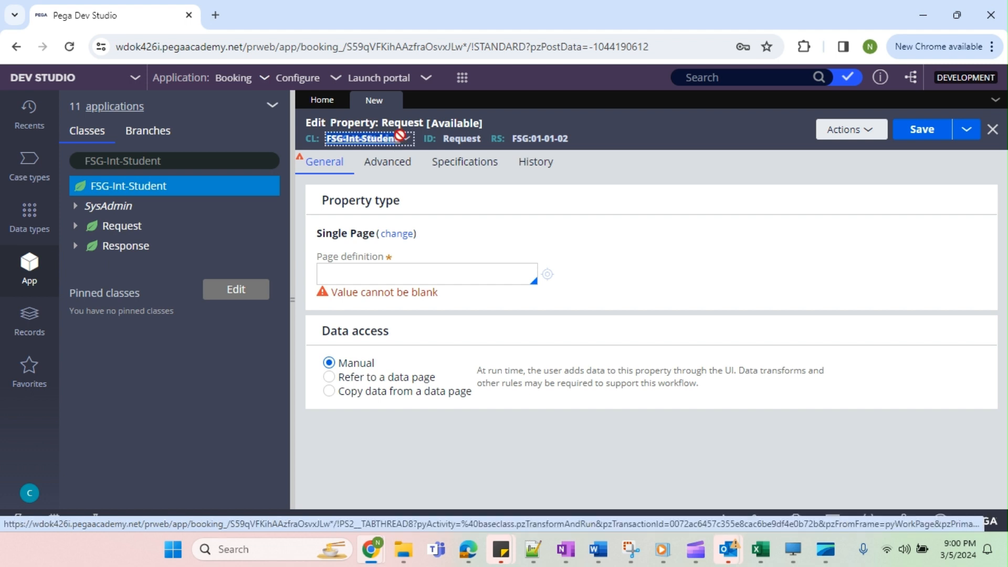
{"action": "left_click", "coordinate": [452, 279]}
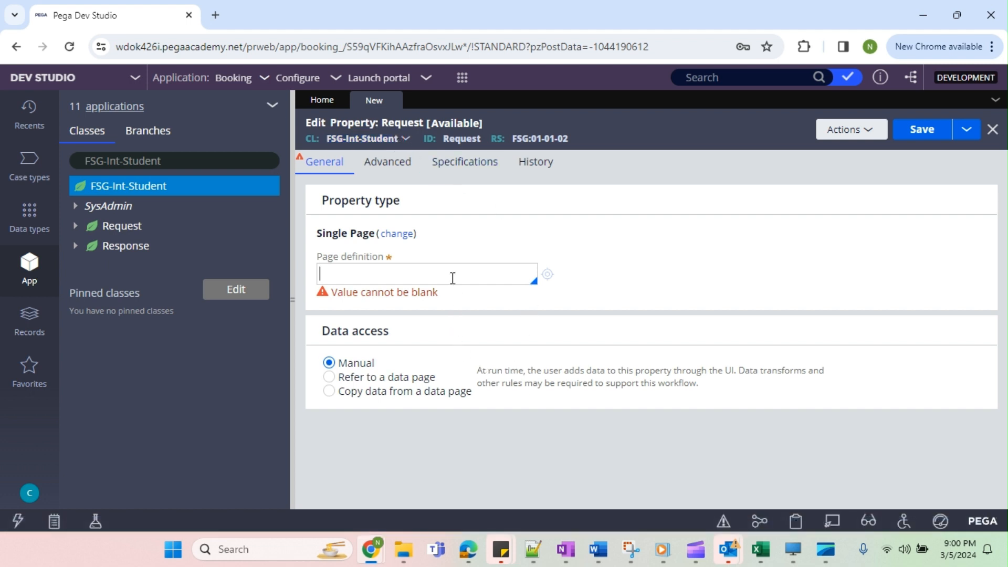
{"action": "key", "text": "ctrl+v"}
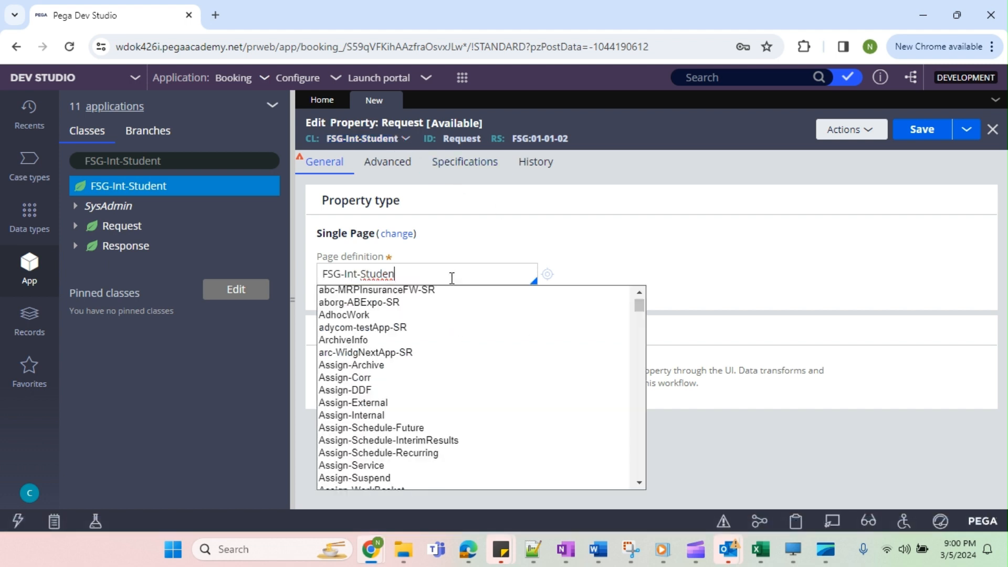
{"action": "type", "text": "t-Request"}
{"action": "left_click", "coordinate": [633, 233]}
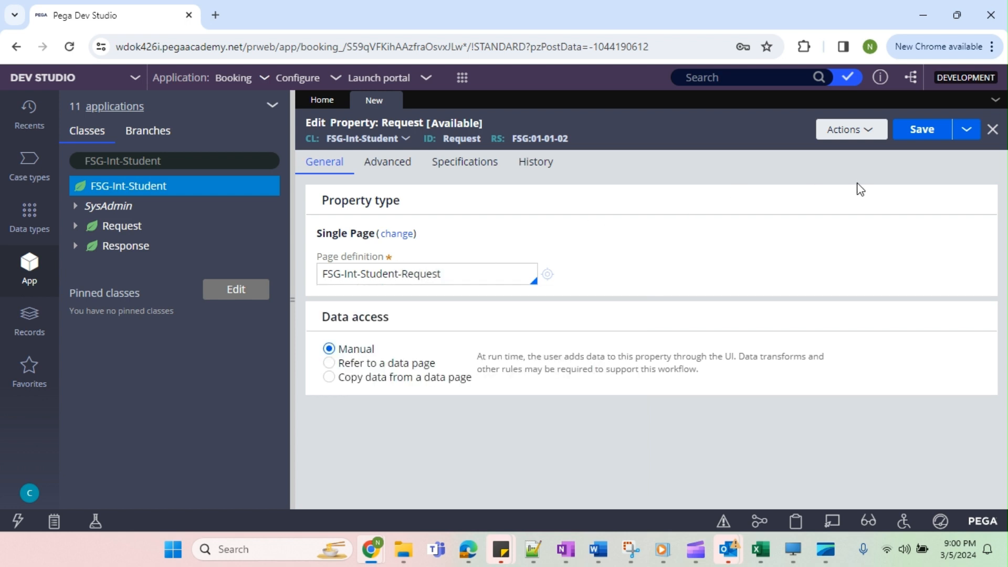
{"action": "left_click", "coordinate": [923, 132]}
{"action": "left_click", "coordinate": [688, 132]}
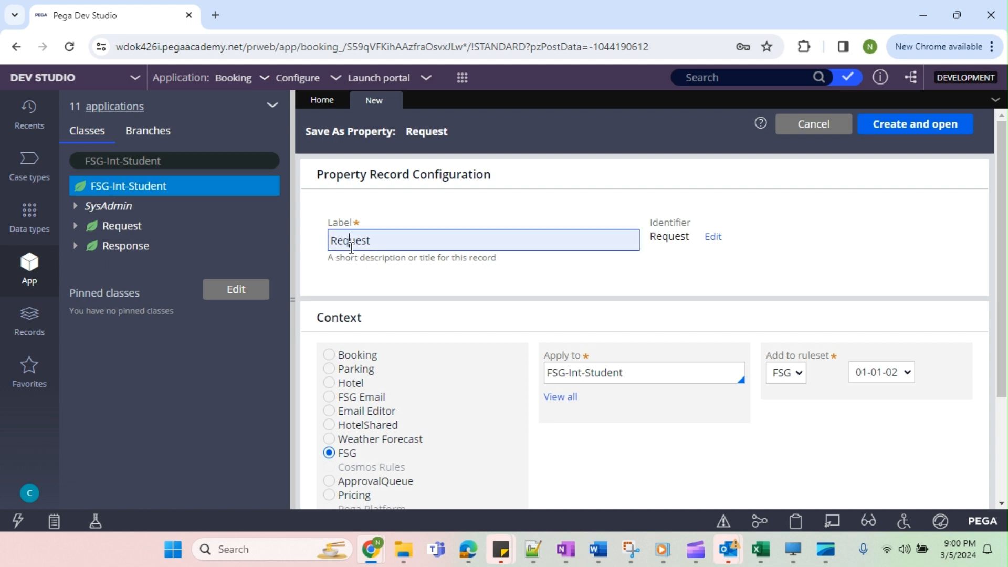
Save a copy of the Request property labelled Response, applied to FSG-Int-Student, and open the new record.
{"action": "left_click_drag", "start_coordinate": [368, 241], "coordinate": [317, 248]}
{"action": "type", "text": "Response"}
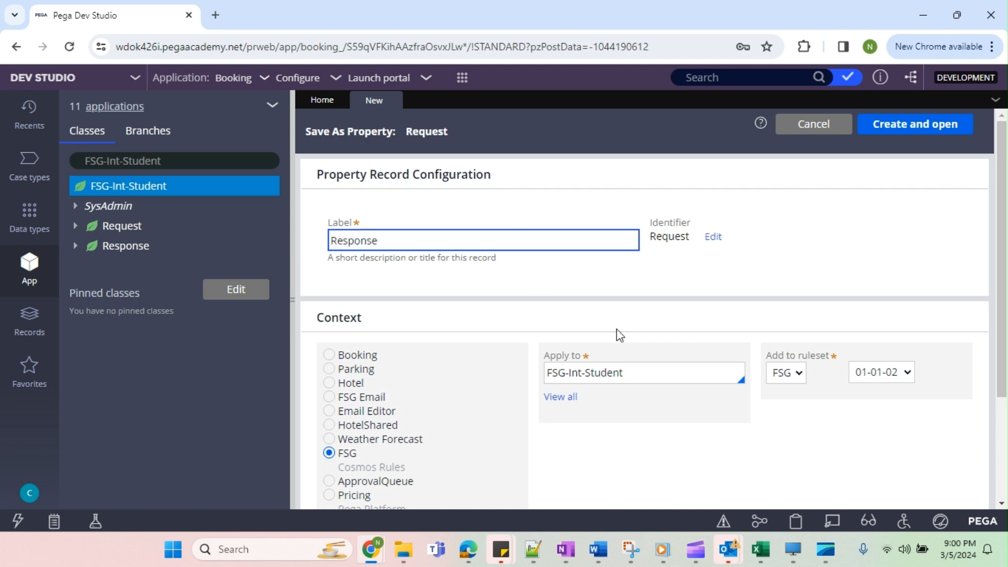
{"action": "left_click", "coordinate": [659, 374]}
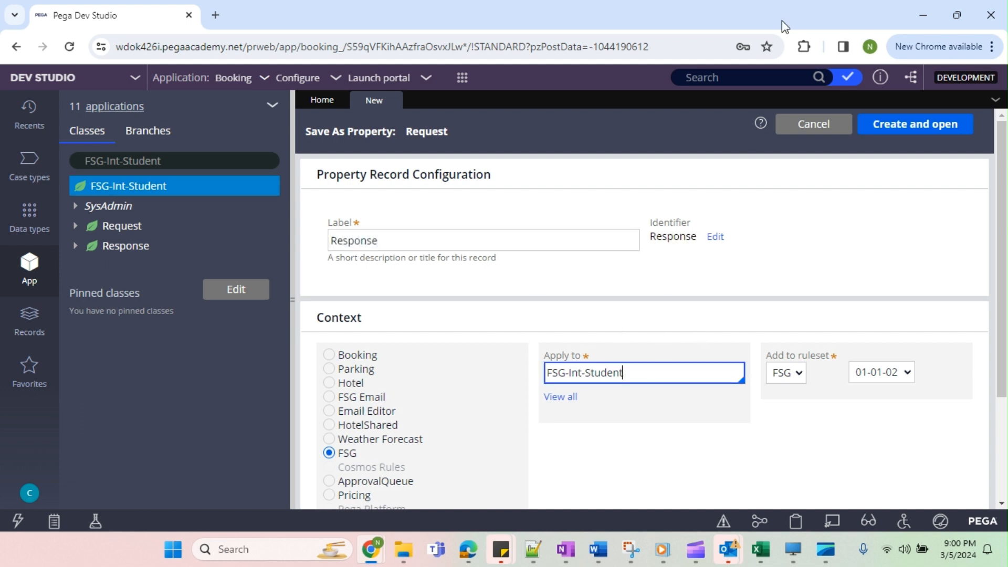
{"action": "left_click", "coordinate": [919, 131]}
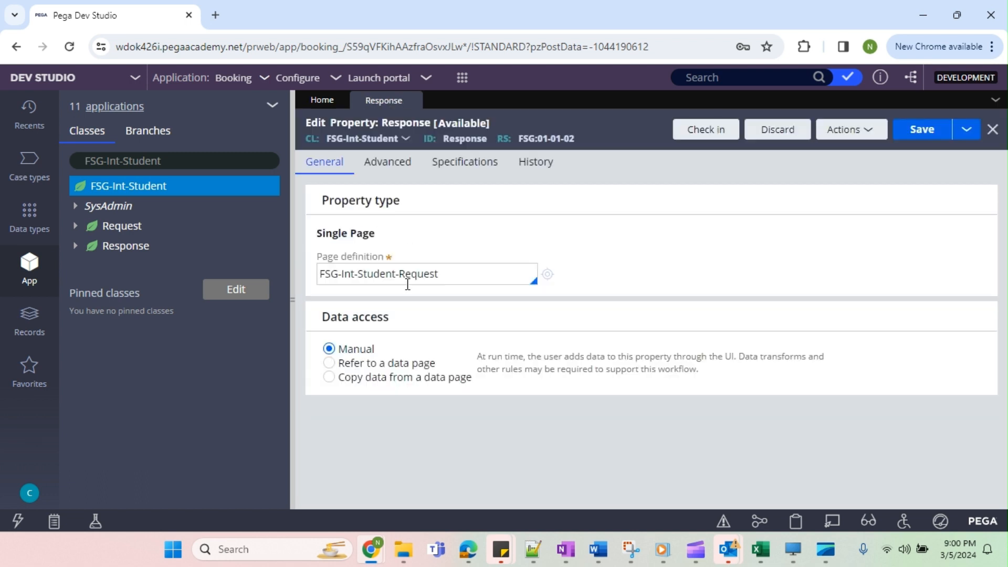
Try to save the Response property with page definition FSG-Int-Student-Response, and discard its checked-out version.
{"action": "double_click", "coordinate": [419, 274]}
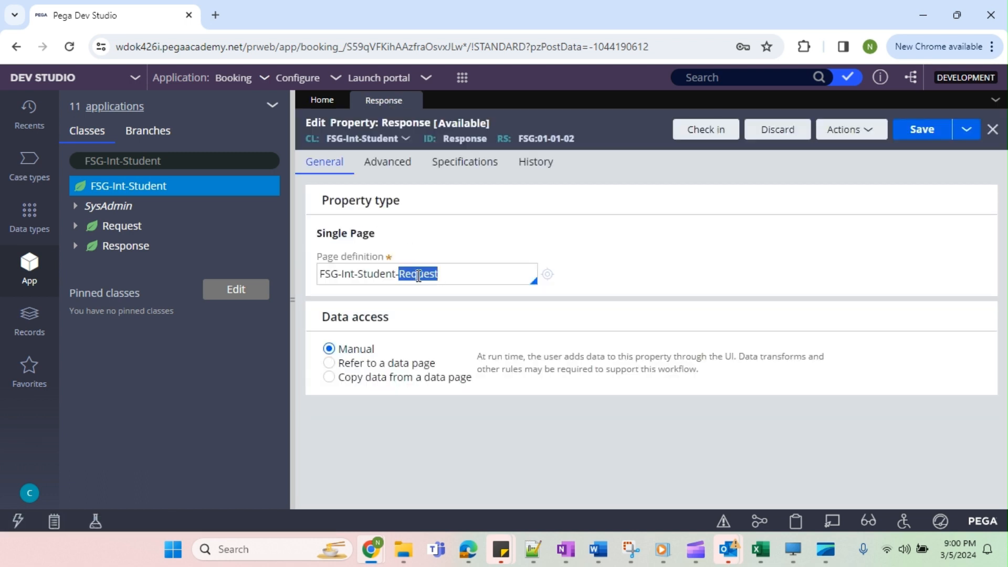
{"action": "type", "text": "Re"}
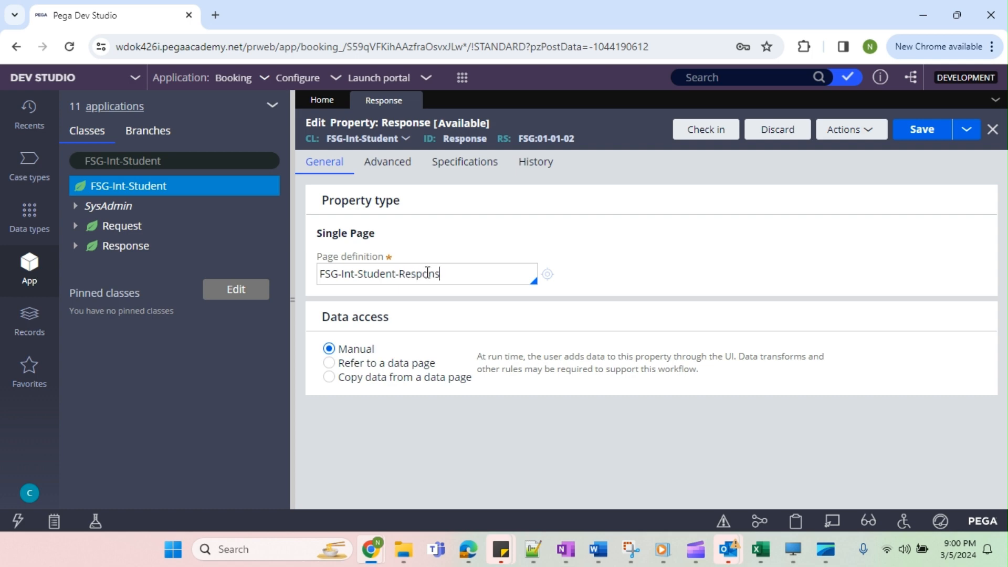
{"action": "left_click", "coordinate": [922, 129]}
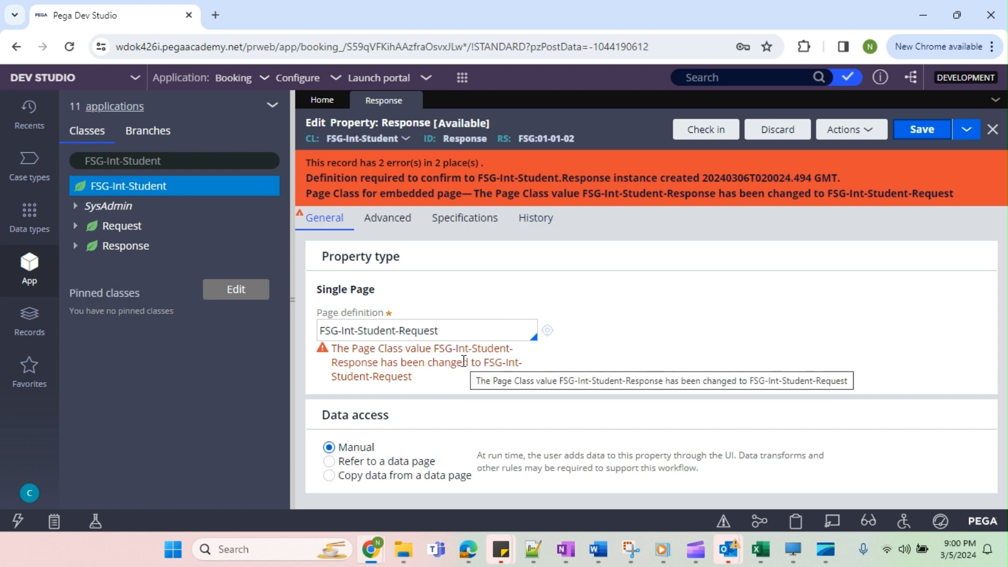
{"action": "left_click", "coordinate": [779, 131]}
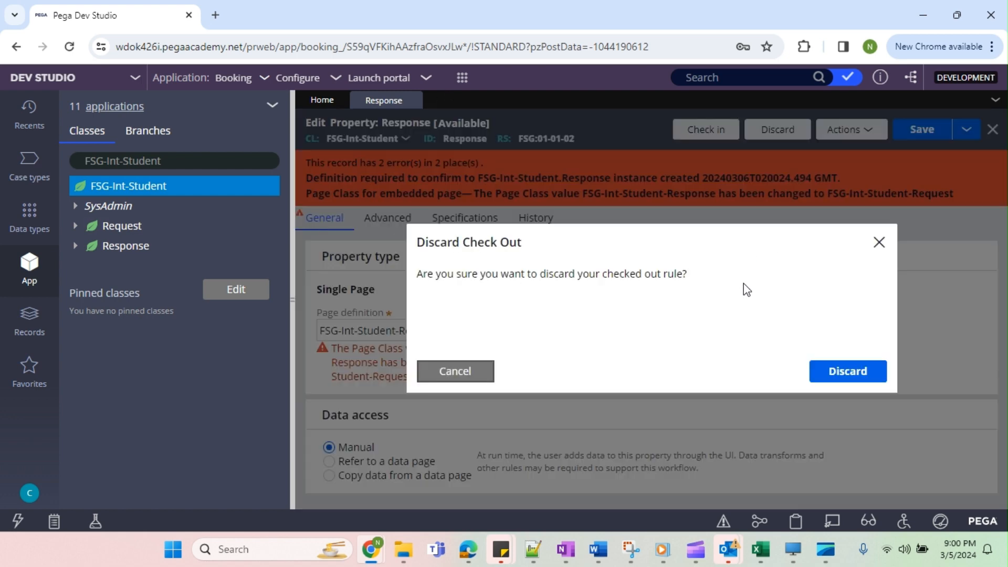
{"action": "left_click", "coordinate": [855, 371]}
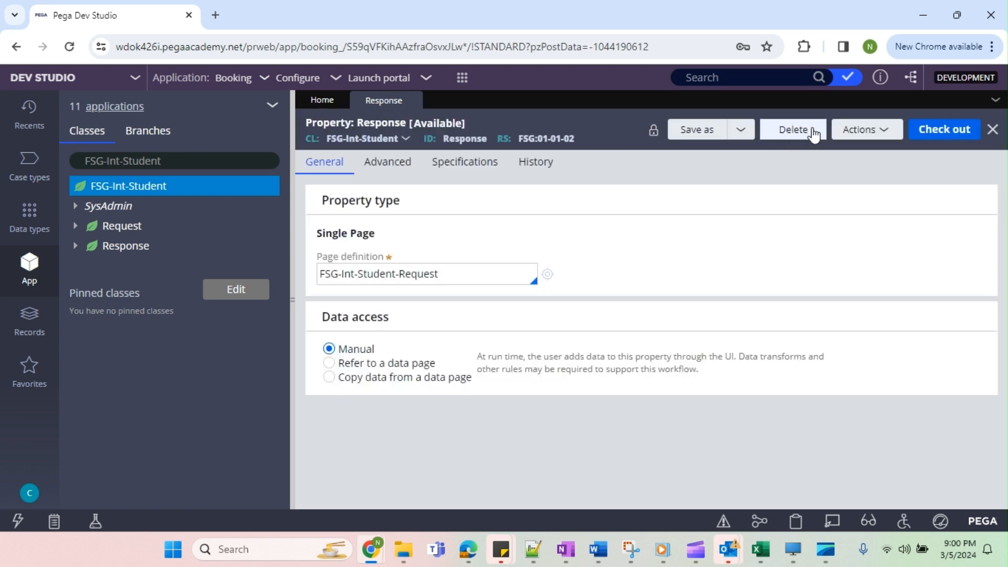
Delete the copied Response property, giving "na" as the reason for deletion, and close its record.
{"action": "left_click", "coordinate": [793, 129]}
{"action": "type", "text": "n"}
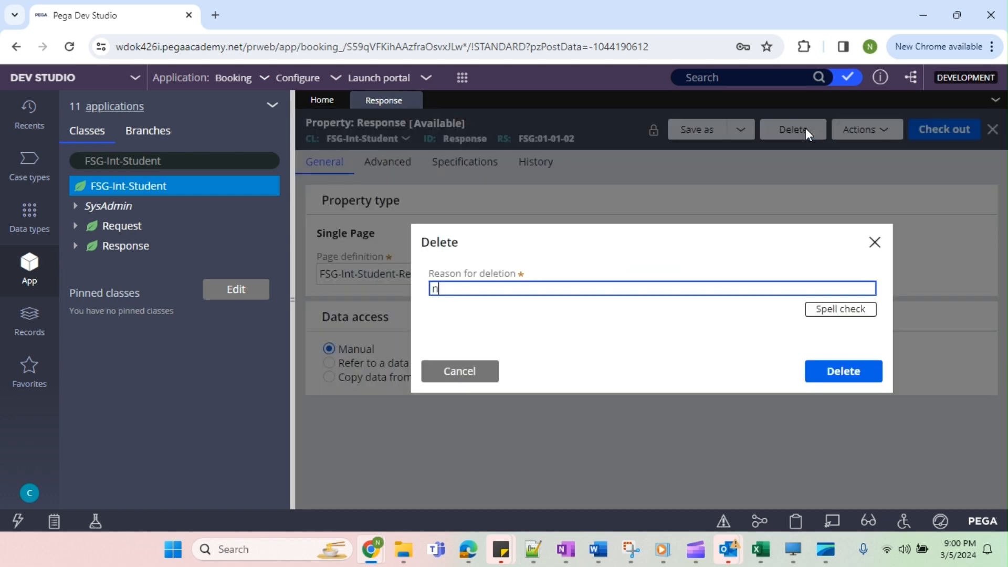
{"action": "type", "text": "a"}
{"action": "key", "text": "Return"}
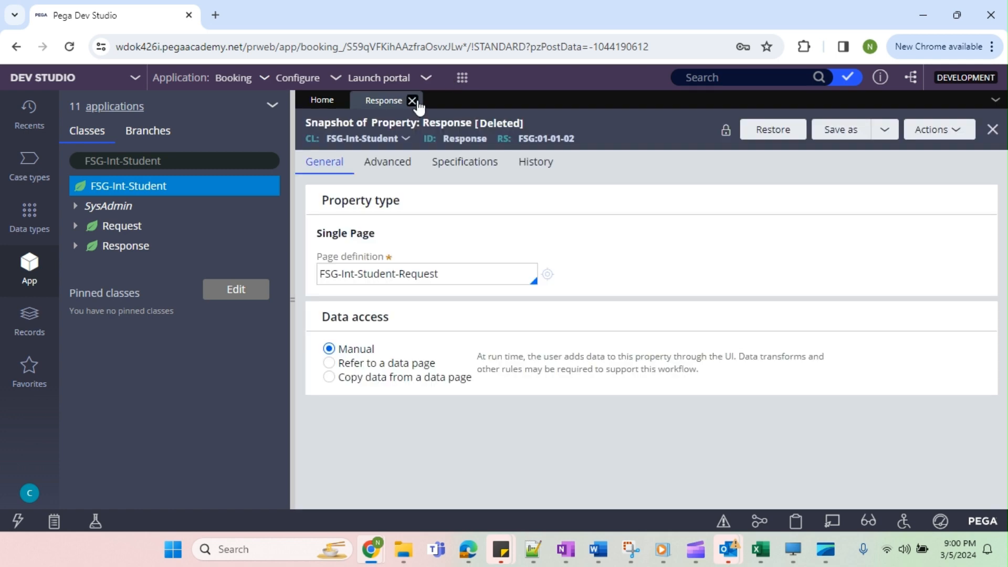
{"action": "left_click", "coordinate": [418, 101]}
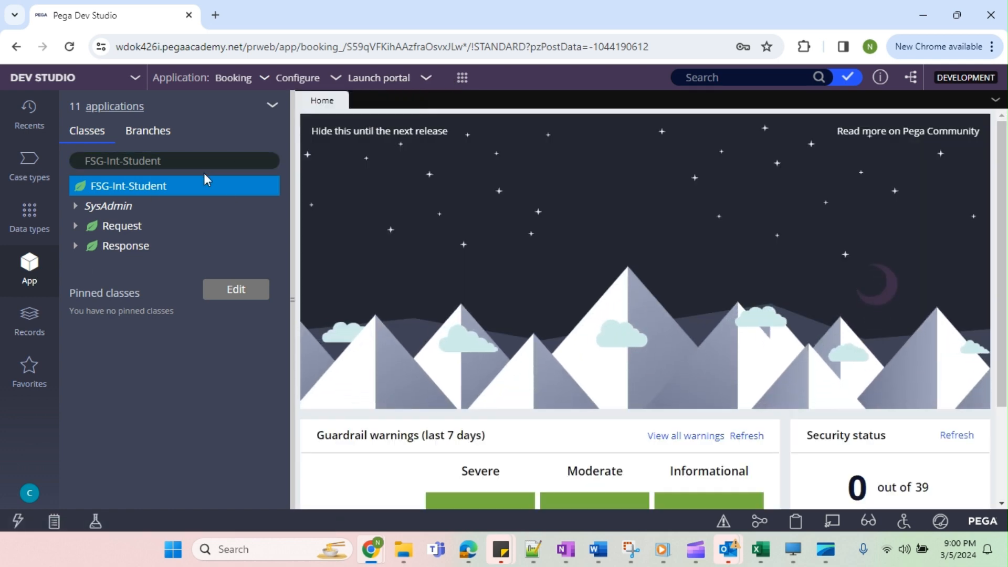
Refresh the App Explorer and expand the data model properties of the FSG-Int-Student class.
{"action": "left_click", "coordinate": [273, 108]}
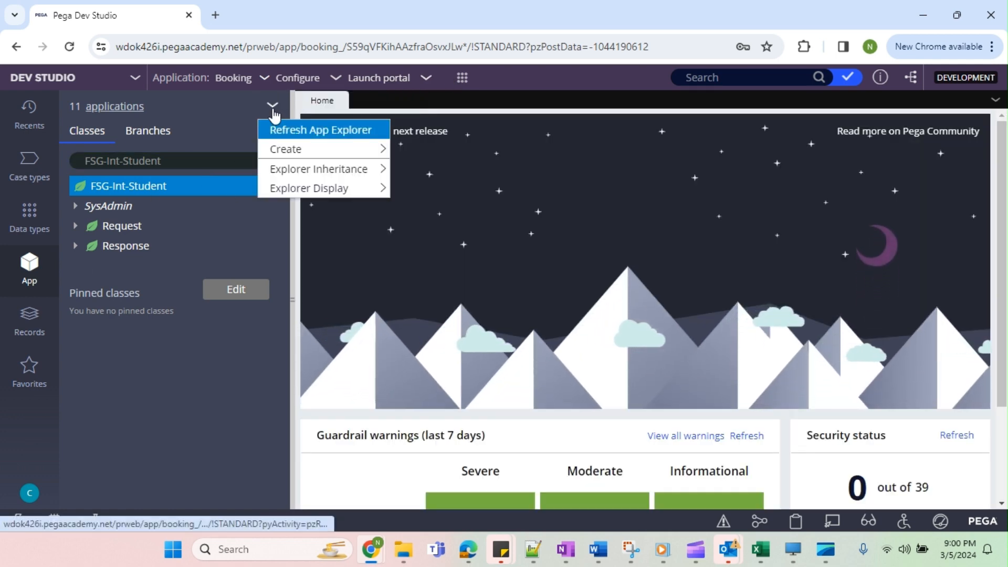
{"action": "left_click", "coordinate": [288, 132]}
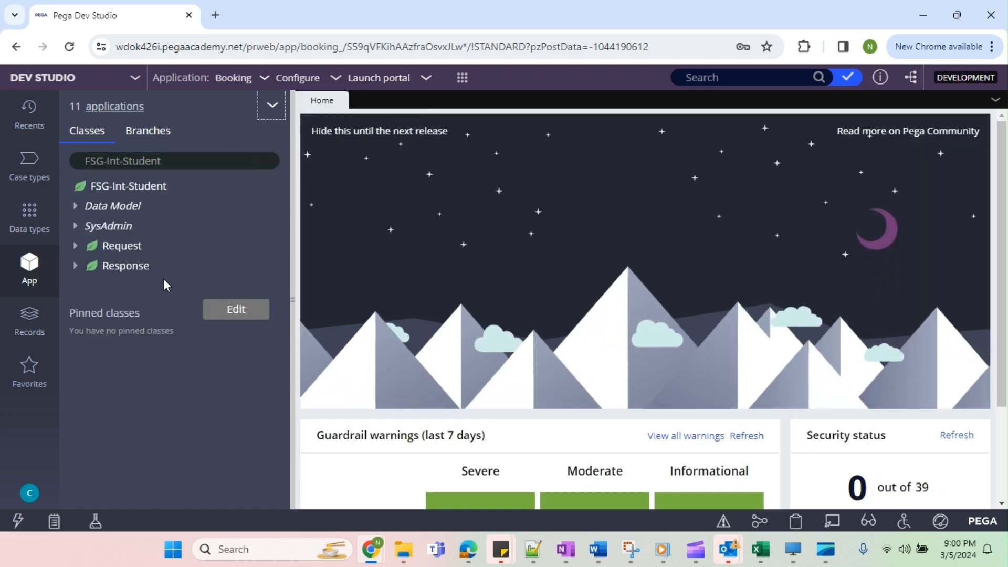
{"action": "left_click", "coordinate": [80, 207]}
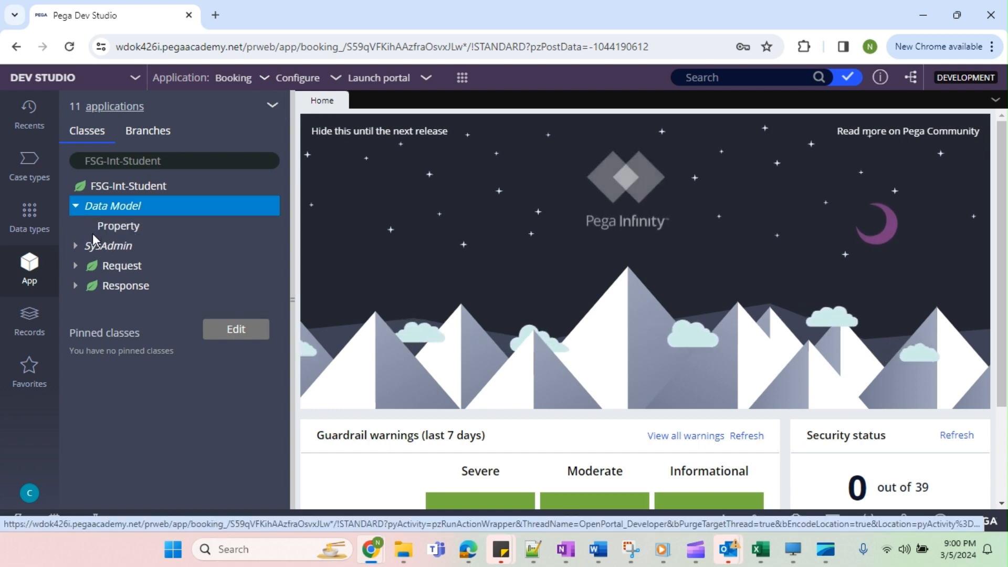
{"action": "left_click", "coordinate": [93, 232]}
Create a new property labelled Response, applied to FSG-Int-Student in ruleset FSG 01-01-02, and open it.
{"action": "right_click", "coordinate": [130, 232]}
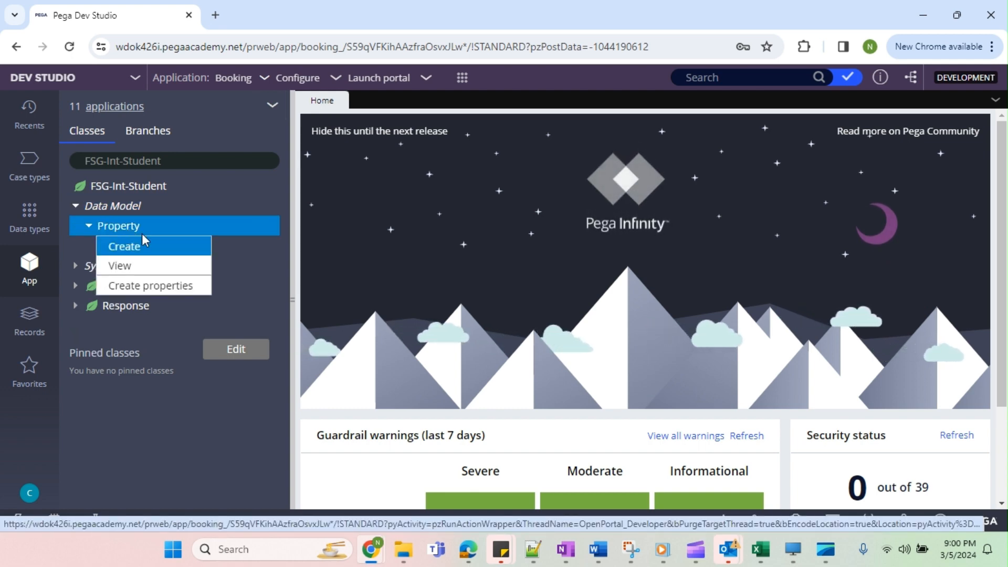
{"action": "left_click", "coordinate": [143, 247]}
{"action": "left_click", "coordinate": [410, 217]}
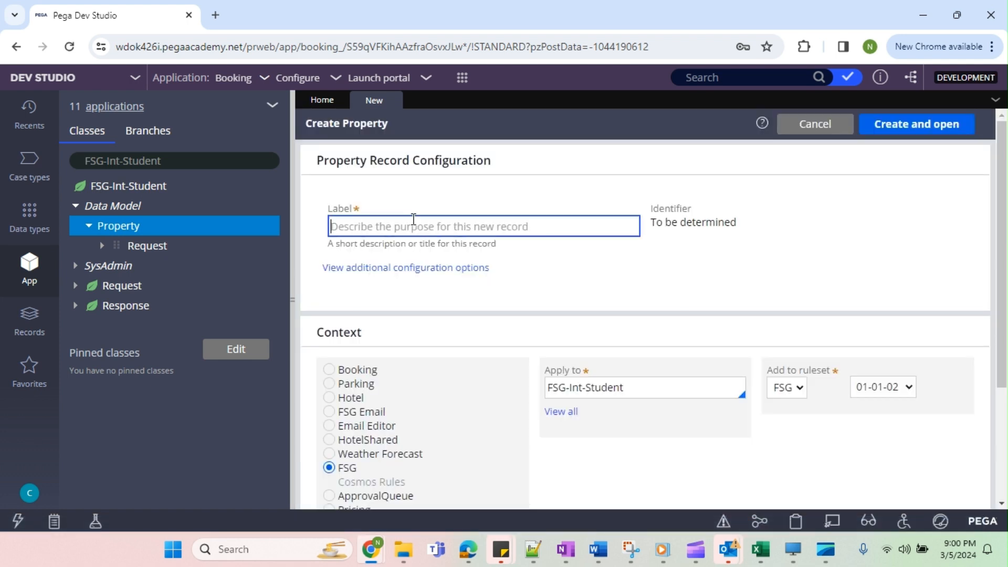
{"action": "type", "text": "Res"}
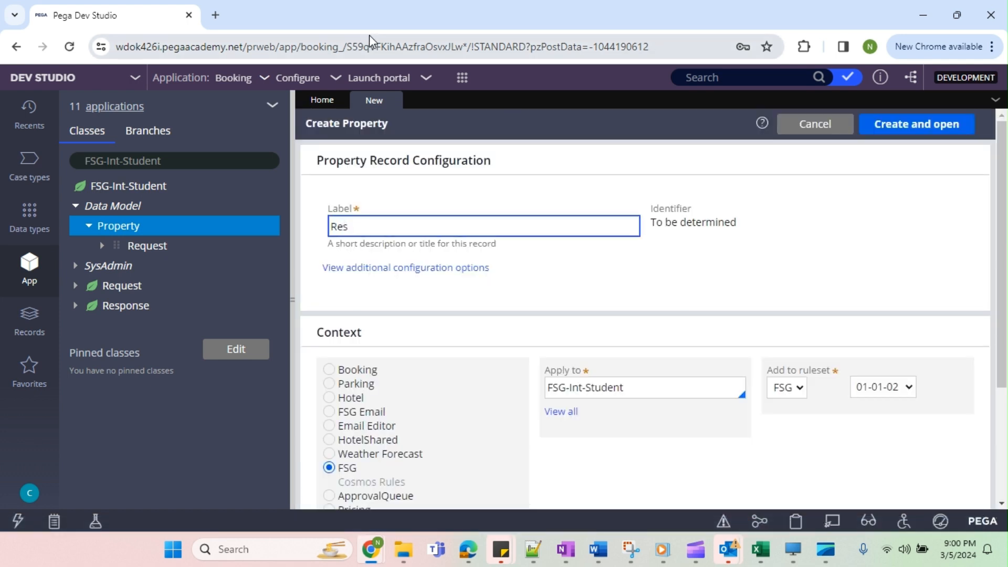
{"action": "type", "text": "ponse"}
{"action": "left_click", "coordinate": [672, 266]}
{"action": "left_click", "coordinate": [620, 395]}
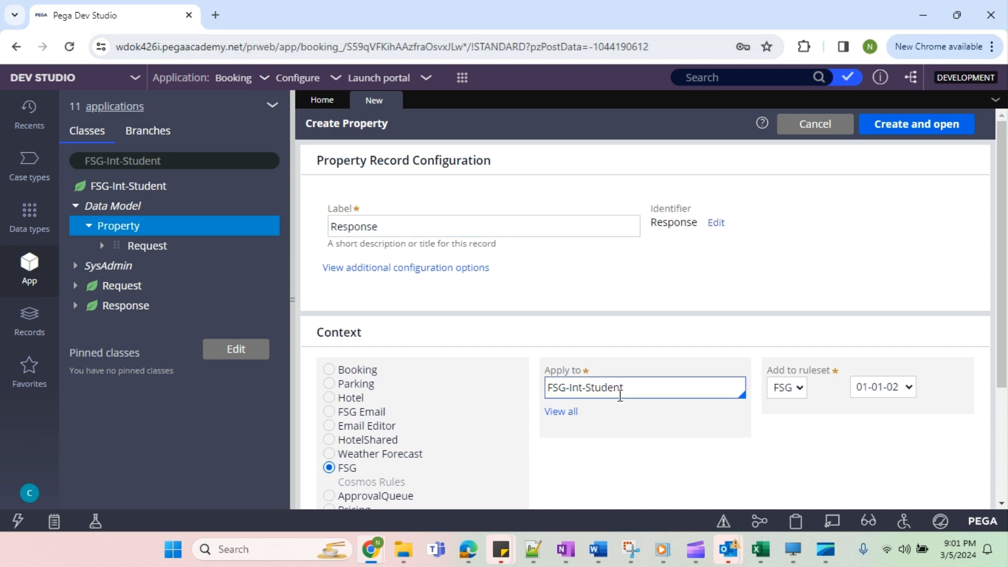
{"action": "left_click", "coordinate": [819, 256]}
{"action": "left_click", "coordinate": [909, 131]}
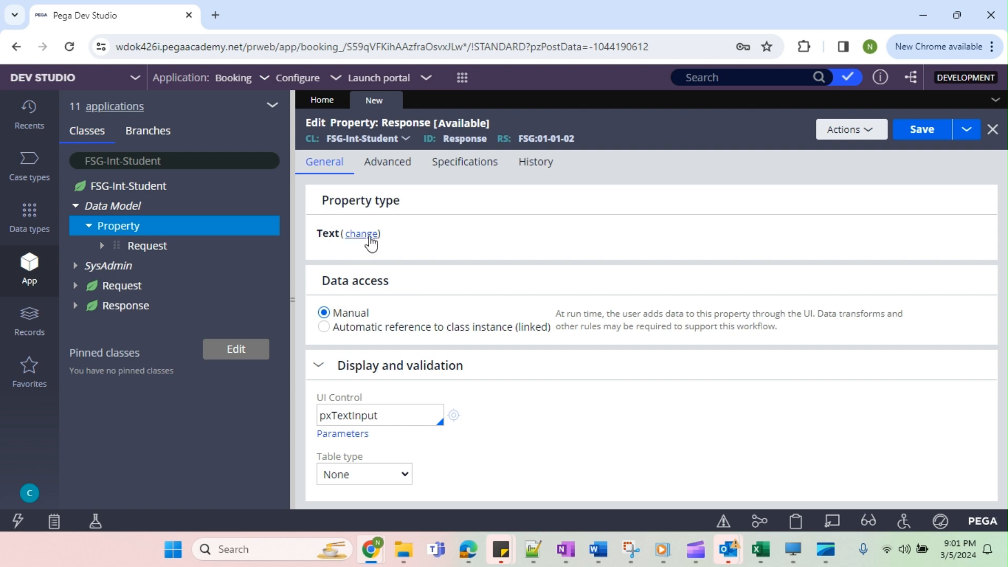
Make the Response property a Single Page with page definition FSG-Int-Account-Response and save it.
{"action": "left_click", "coordinate": [362, 234]}
{"action": "left_click", "coordinate": [487, 286]}
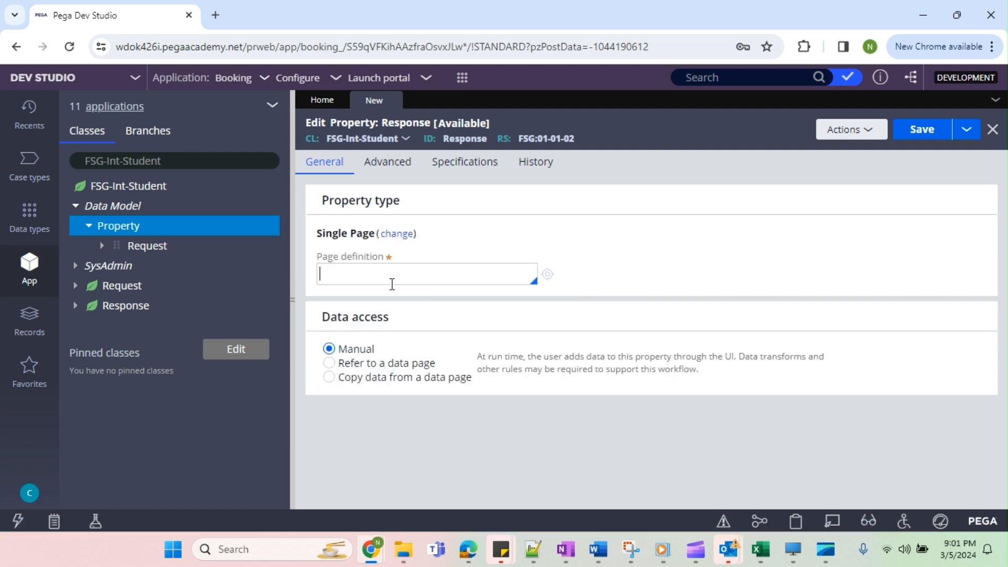
{"action": "type", "text": "F"}
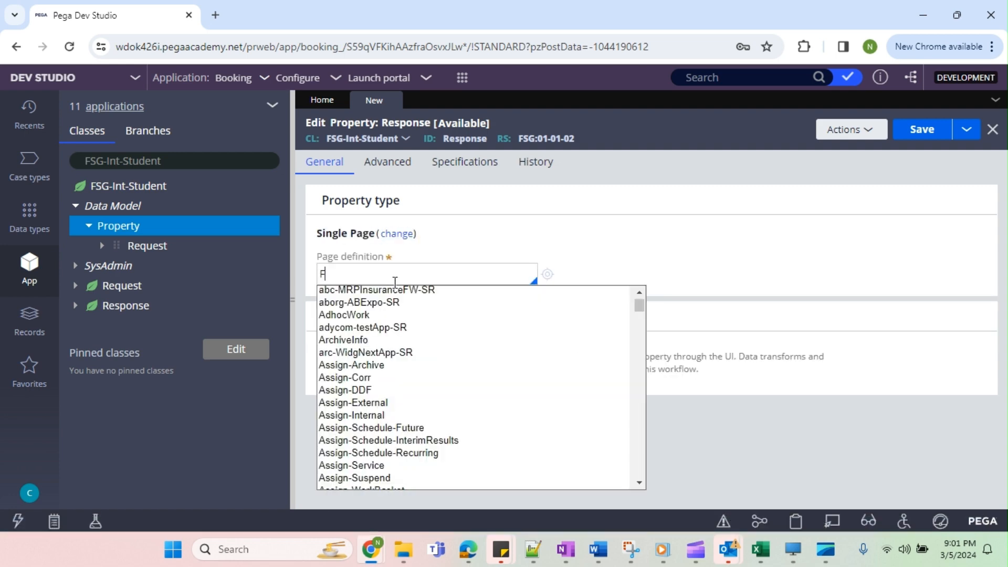
{"action": "type", "text": "SG-In"}
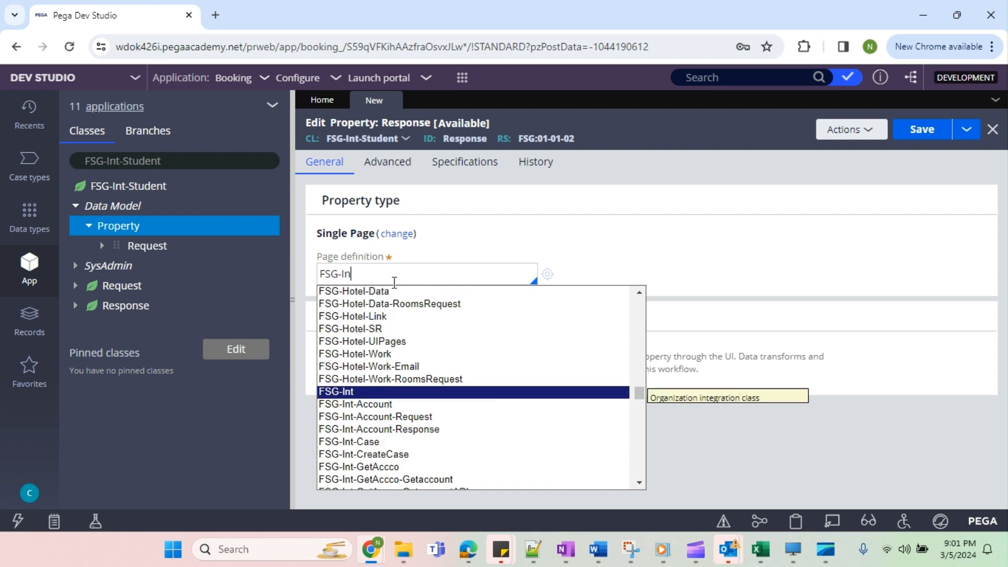
{"action": "type", "text": "t"}
{"action": "key", "text": "Down"}
{"action": "key", "text": "Down"}
{"action": "key", "text": "Down"}
{"action": "key", "text": "Return"}
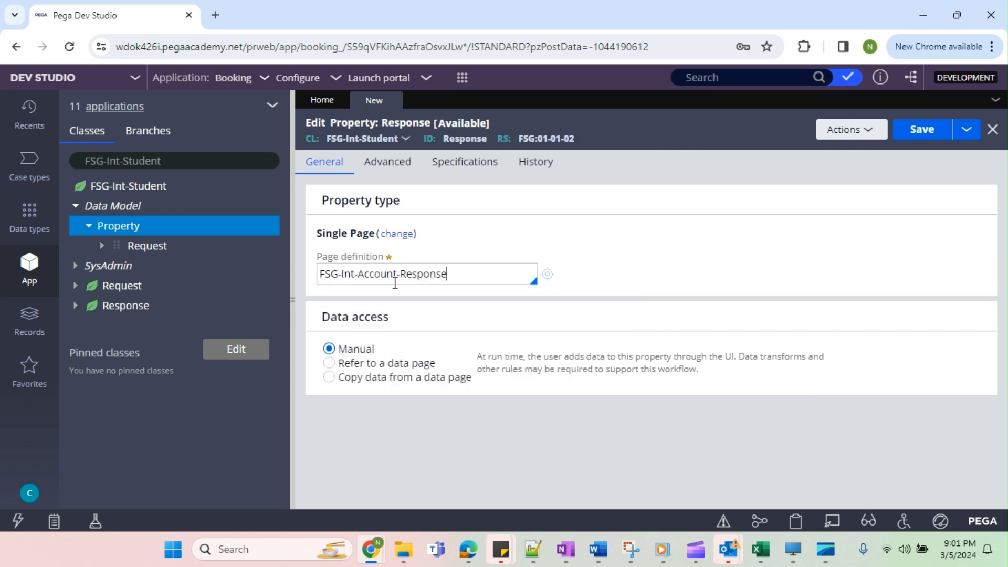
{"action": "left_click", "coordinate": [918, 139]}
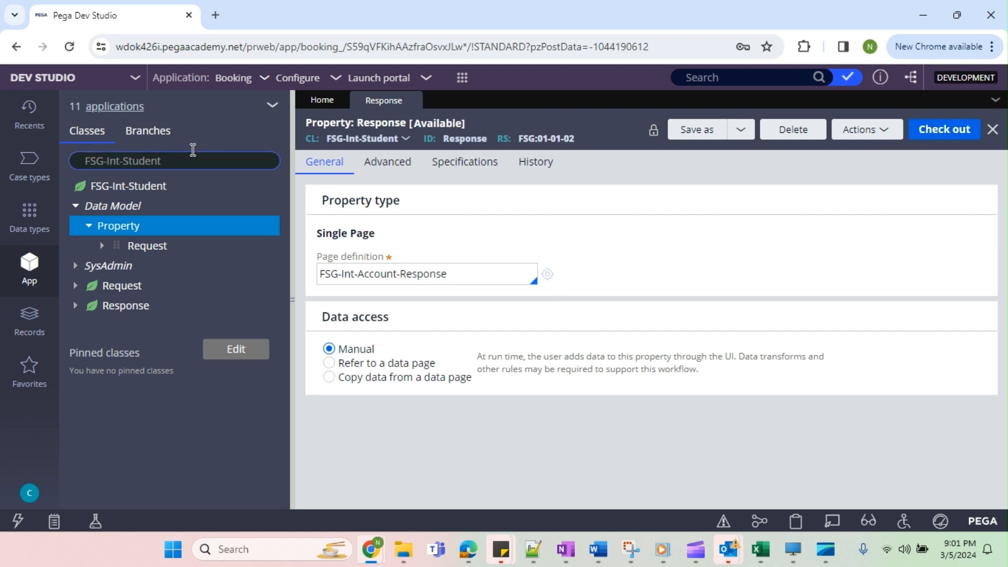
Refresh the App Explorer, close the Response record and list the properties of FSG-Int-Student.
{"action": "left_click", "coordinate": [272, 105]}
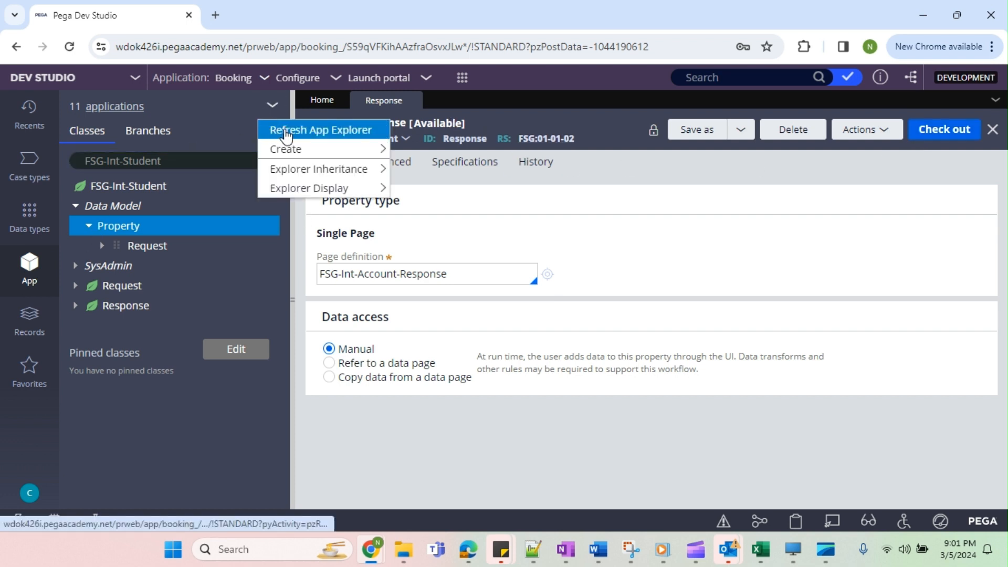
{"action": "left_click", "coordinate": [288, 129]}
{"action": "left_click", "coordinate": [412, 101]}
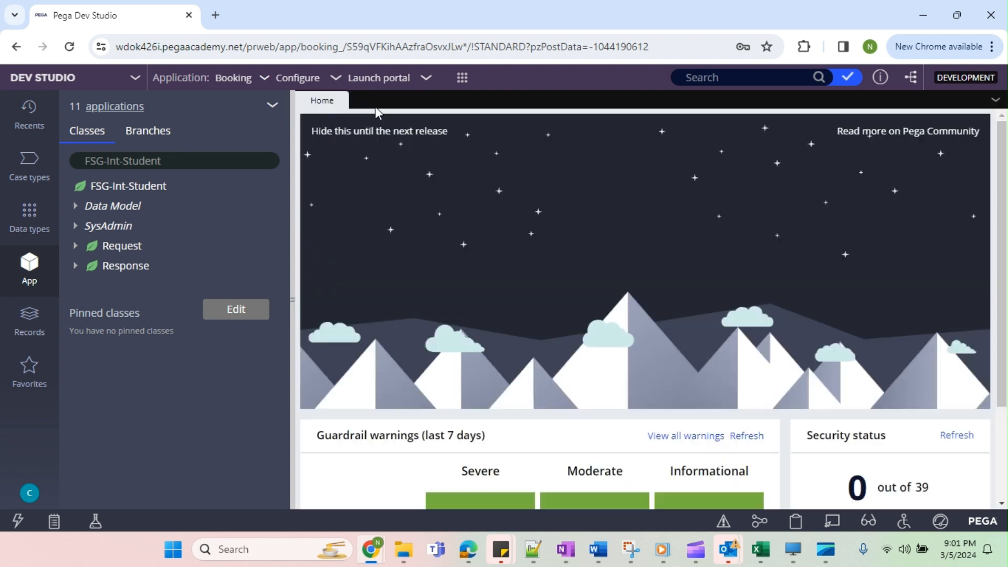
{"action": "left_click", "coordinate": [75, 207]}
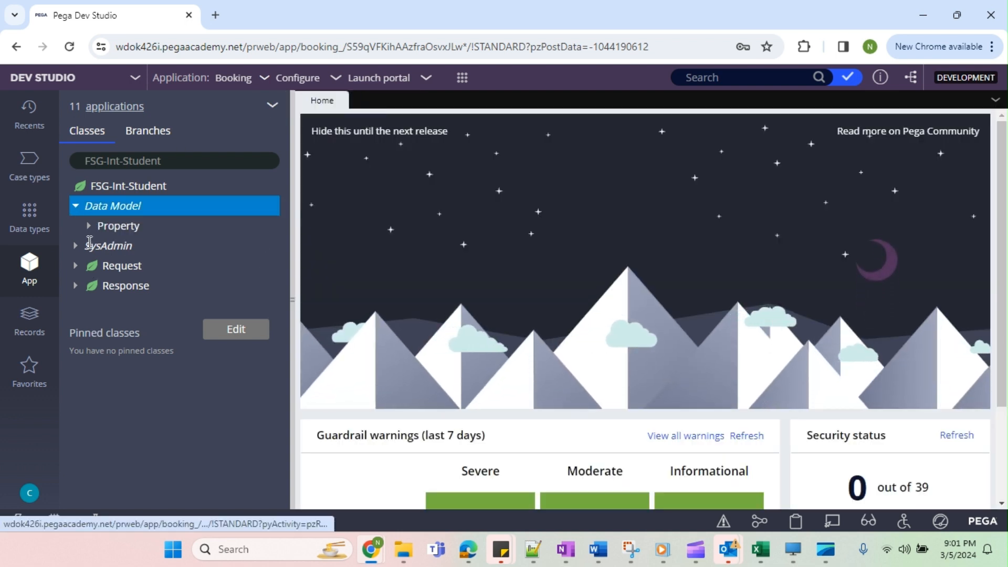
{"action": "left_click", "coordinate": [89, 226]}
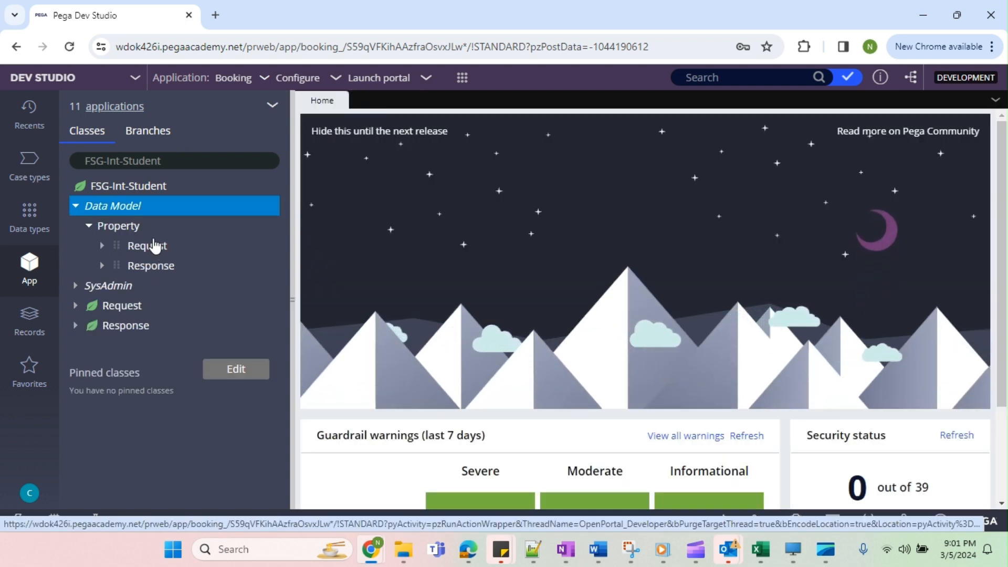
Create a new property labelled RollNo, applied to FSG-Int-Student in ruleset FSG 01-01-02, and open it.
{"action": "left_click", "coordinate": [152, 252]}
{"action": "right_click", "coordinate": [152, 252]}
{"action": "left_click", "coordinate": [149, 266]}
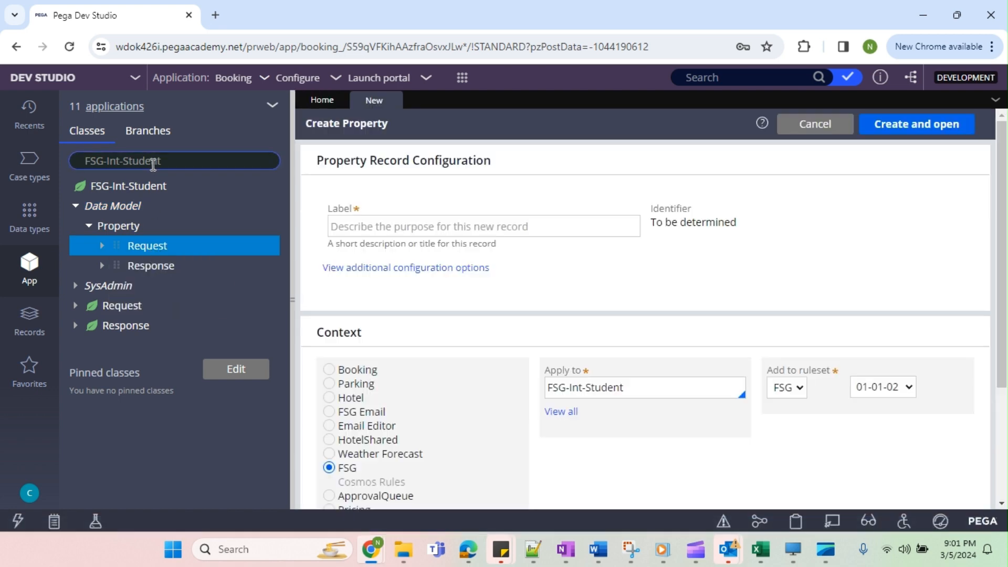
{"action": "left_click_drag", "start_coordinate": [162, 160], "coordinate": [86, 163]}
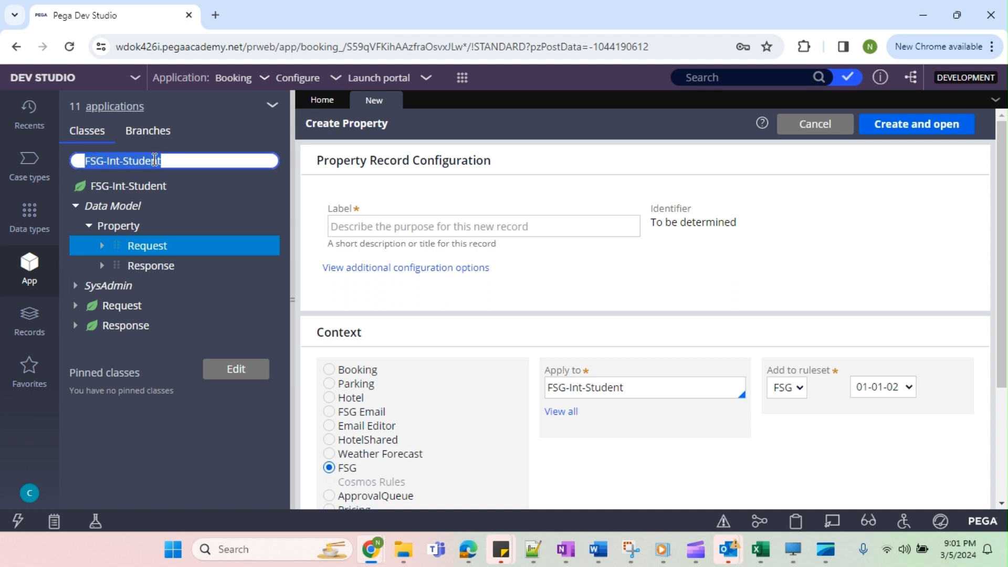
{"action": "left_click", "coordinate": [178, 161]}
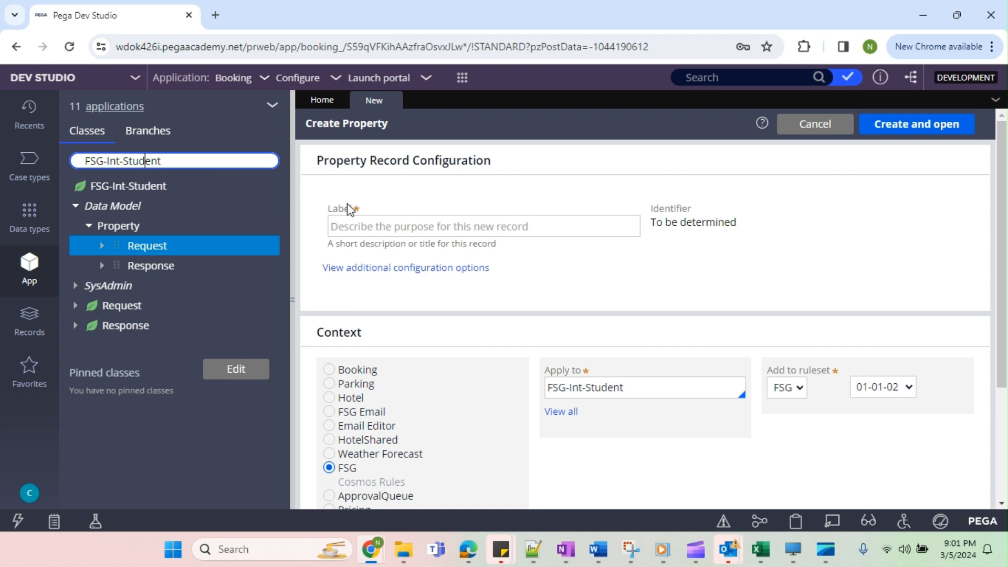
{"action": "left_click", "coordinate": [352, 225]}
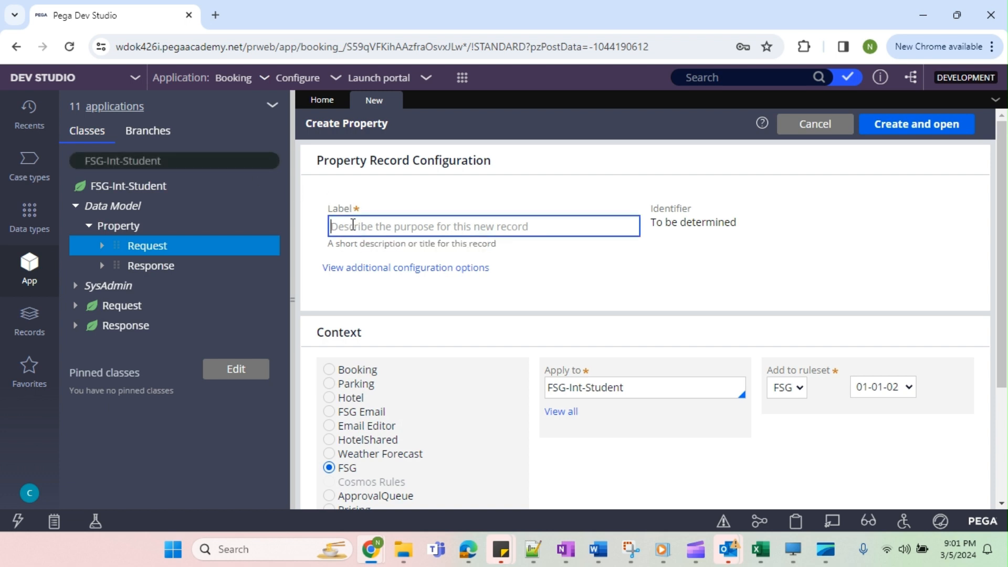
{"action": "type", "text": "StudentId"}
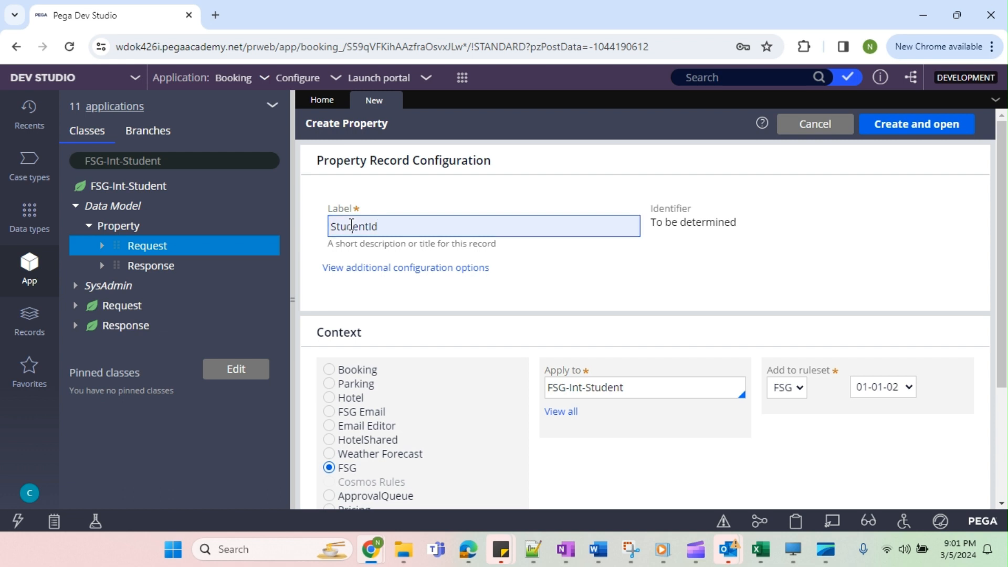
{"action": "double_click", "coordinate": [351, 225]}
{"action": "type", "text": "RollNo"}
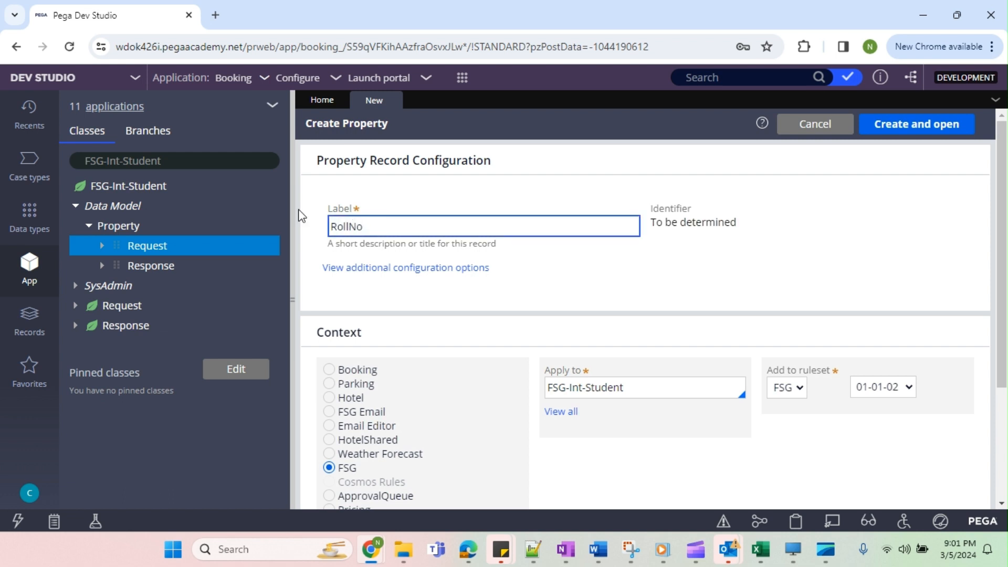
{"action": "left_click", "coordinate": [683, 281]}
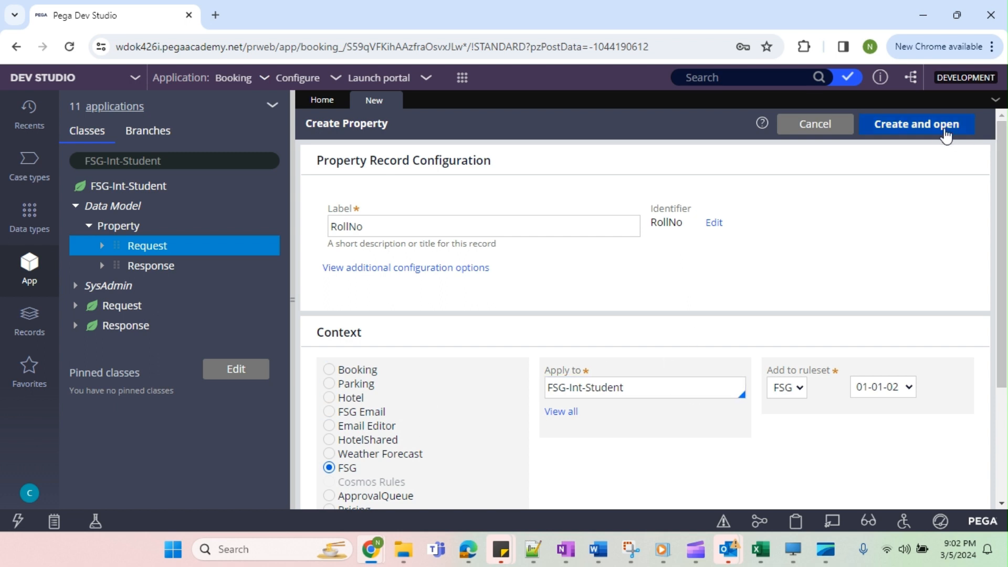
{"action": "left_click", "coordinate": [945, 135]}
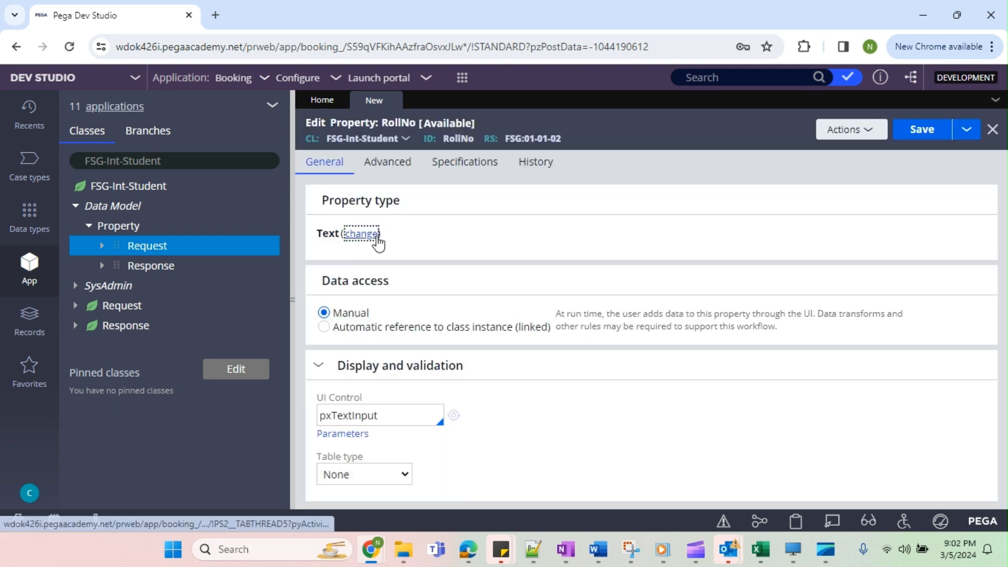
Set the RollNo property's type to Text and save the record.
{"action": "left_click", "coordinate": [362, 233]}
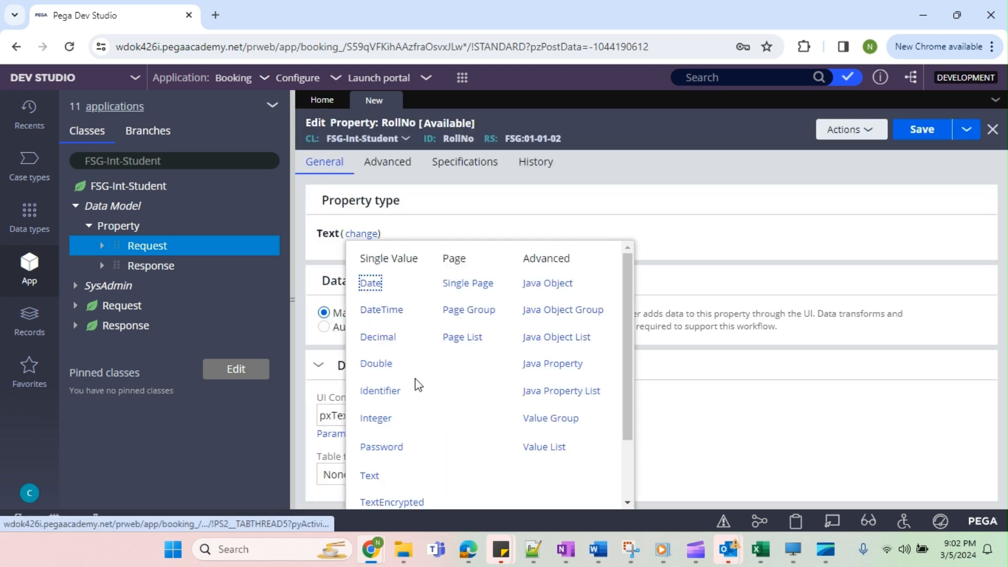
{"action": "left_click", "coordinate": [370, 476]}
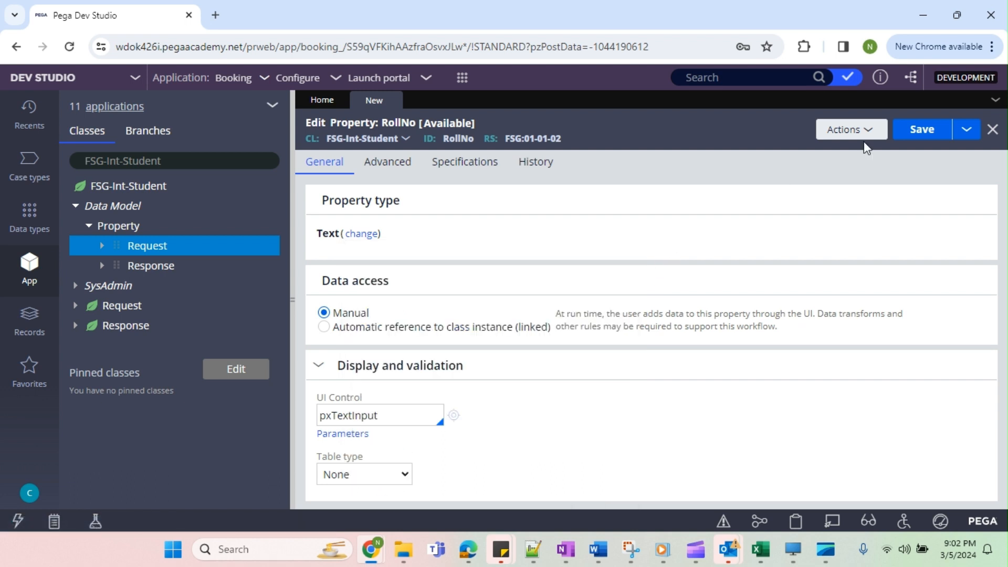
{"action": "left_click", "coordinate": [920, 129]}
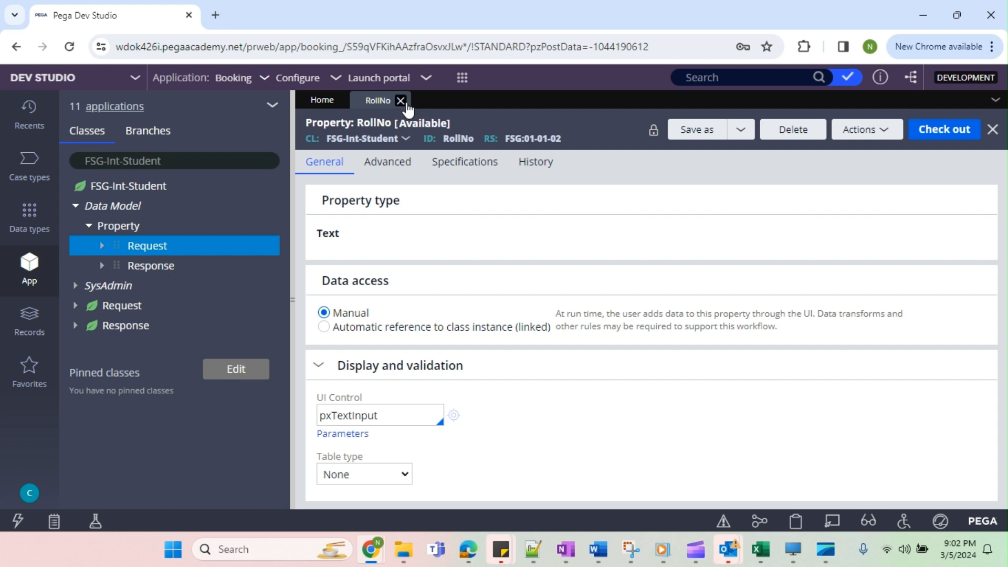
Save RollNo as a new property labelled Name in FSG-Int-Student, ruleset FSG 01-01-02, and save it.
{"action": "left_click", "coordinate": [701, 129]}
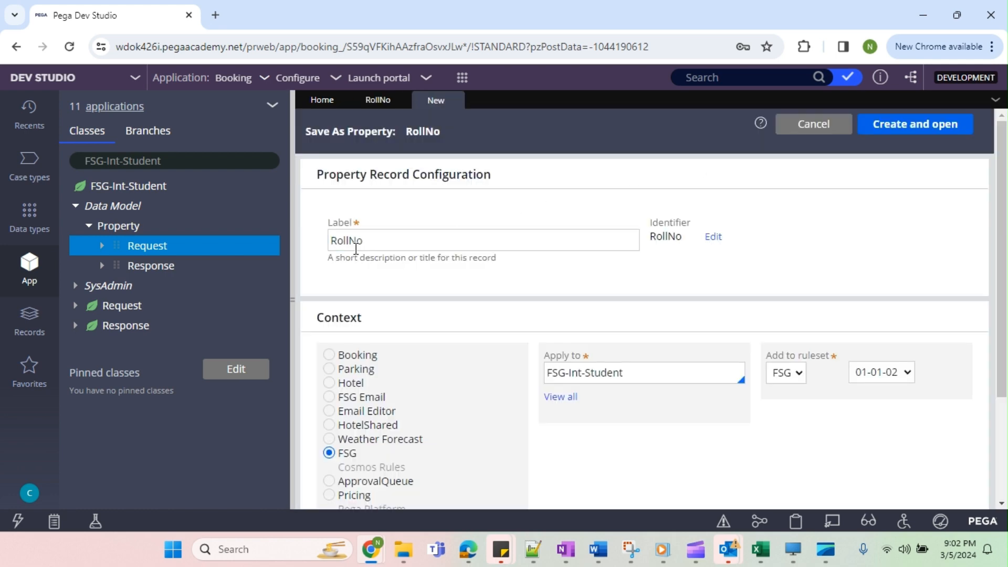
{"action": "double_click", "coordinate": [358, 243]}
{"action": "type", "text": "Name"}
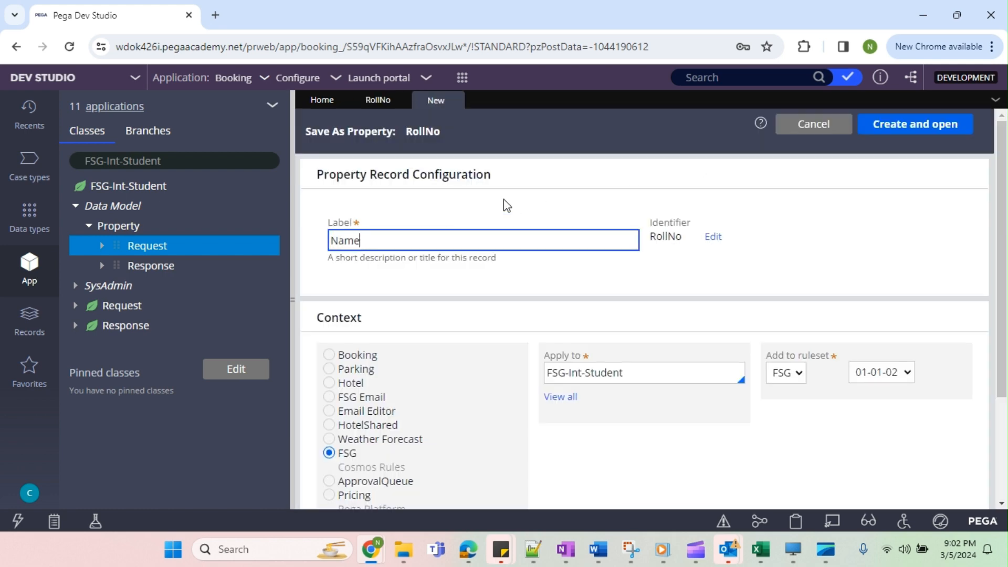
{"action": "left_click", "coordinate": [903, 125]}
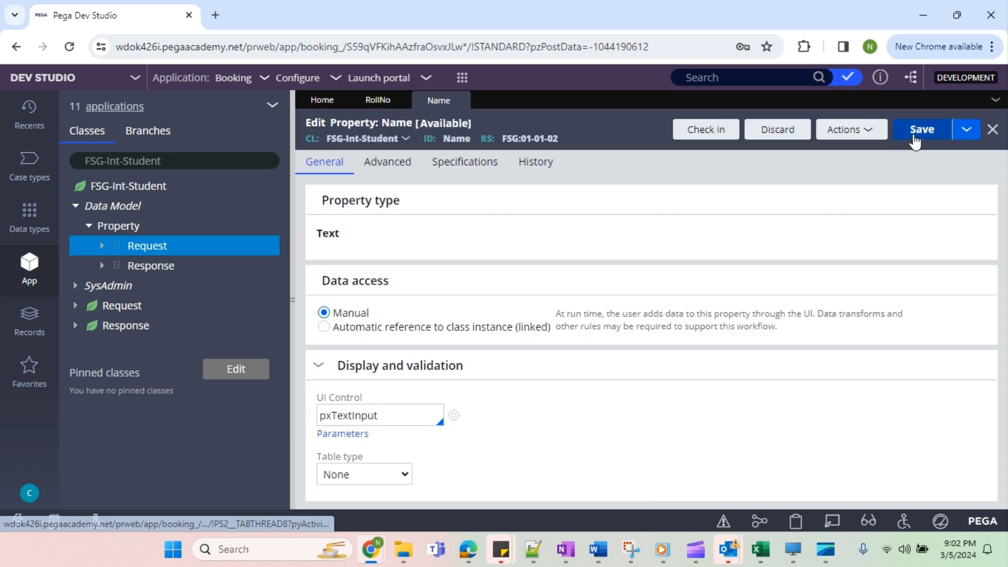
{"action": "left_click", "coordinate": [920, 132]}
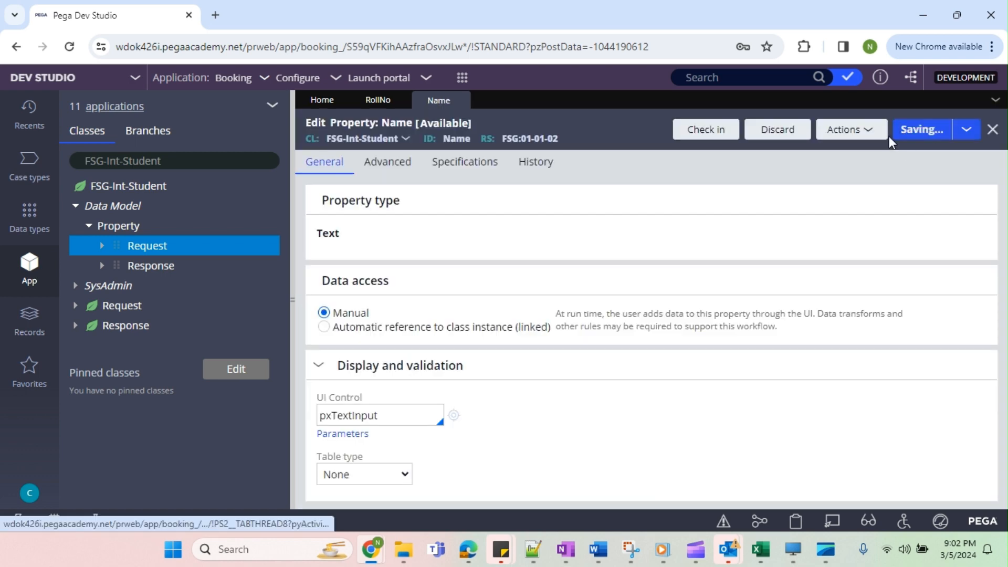
Save the Name property as a new property labelled Age in FSG-Int-Student and open it.
{"action": "left_click", "coordinate": [965, 131]}
{"action": "left_click", "coordinate": [861, 151]}
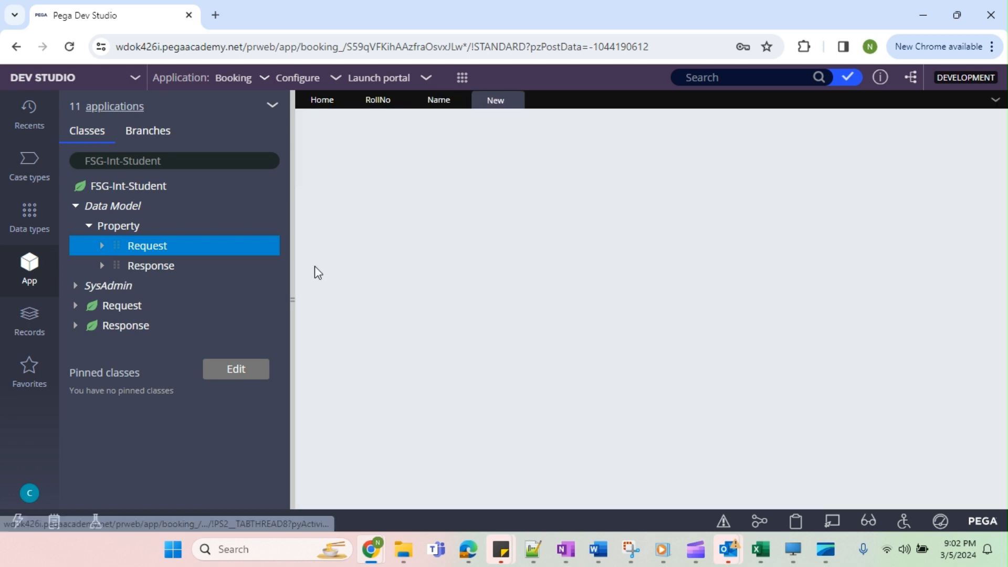
{"action": "double_click", "coordinate": [343, 244]}
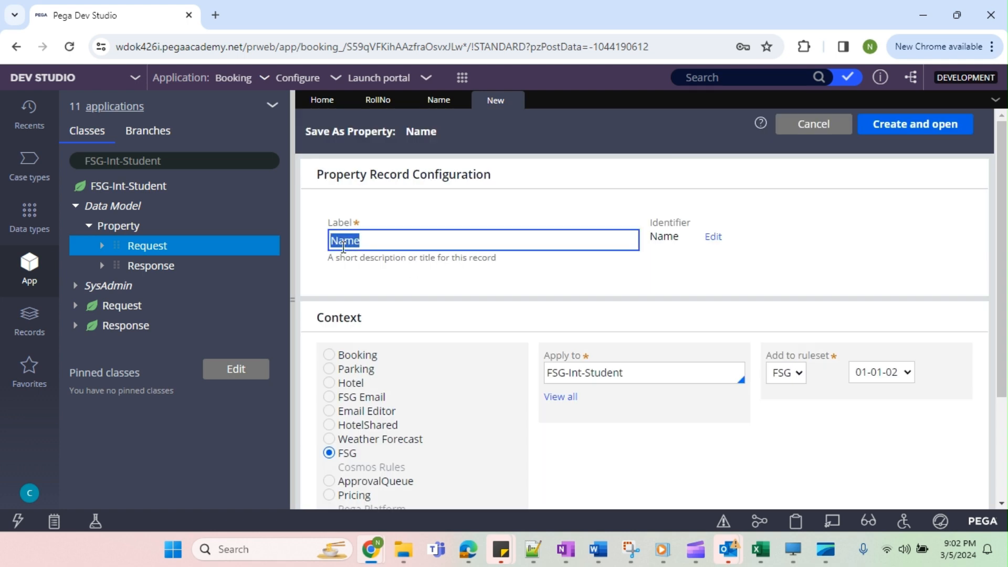
{"action": "type", "text": "S"}
{"action": "key", "text": "BackSpace"}
{"action": "type", "text": "Age"}
{"action": "left_click", "coordinate": [872, 260]}
{"action": "left_click", "coordinate": [903, 128]}
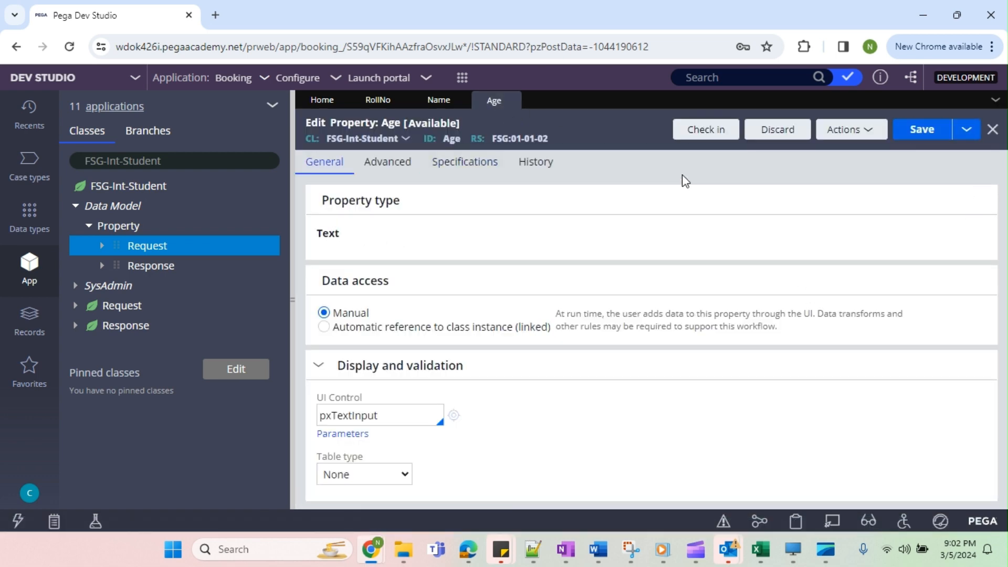
Check in the Age and Name properties, using the comment wip for Name, and close both records.
{"action": "left_click", "coordinate": [705, 129]}
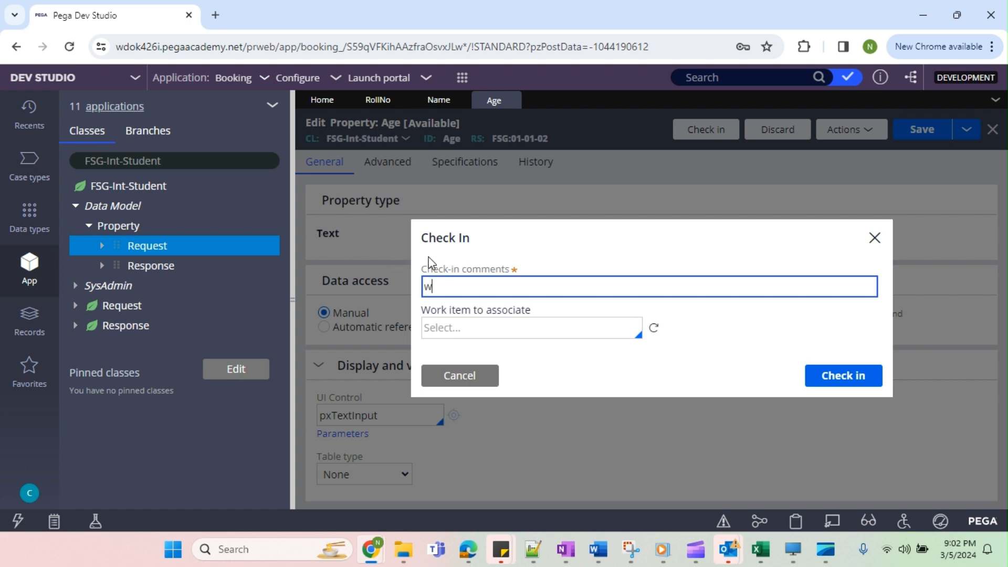
{"action": "key", "text": "Return"}
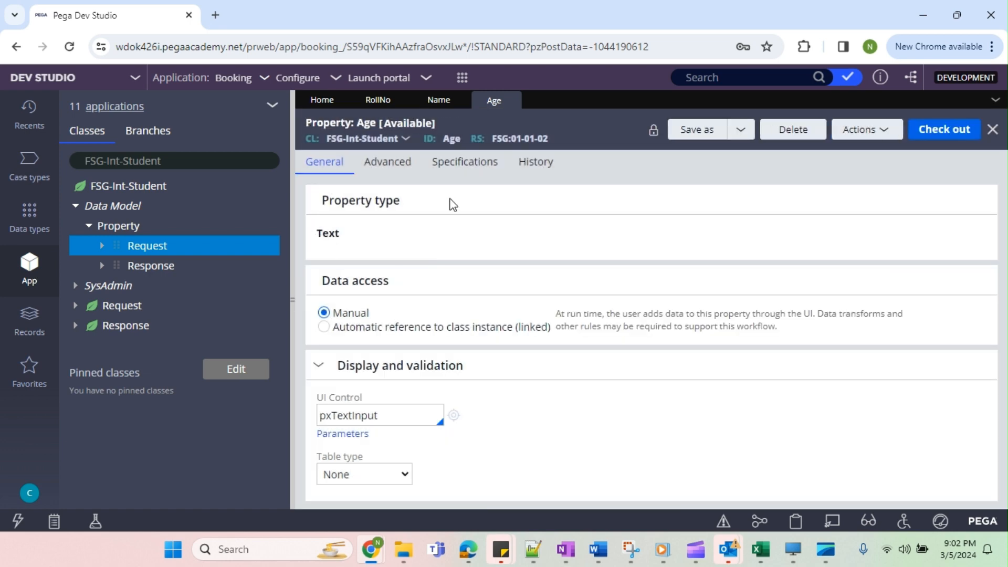
{"action": "left_click", "coordinate": [512, 101]}
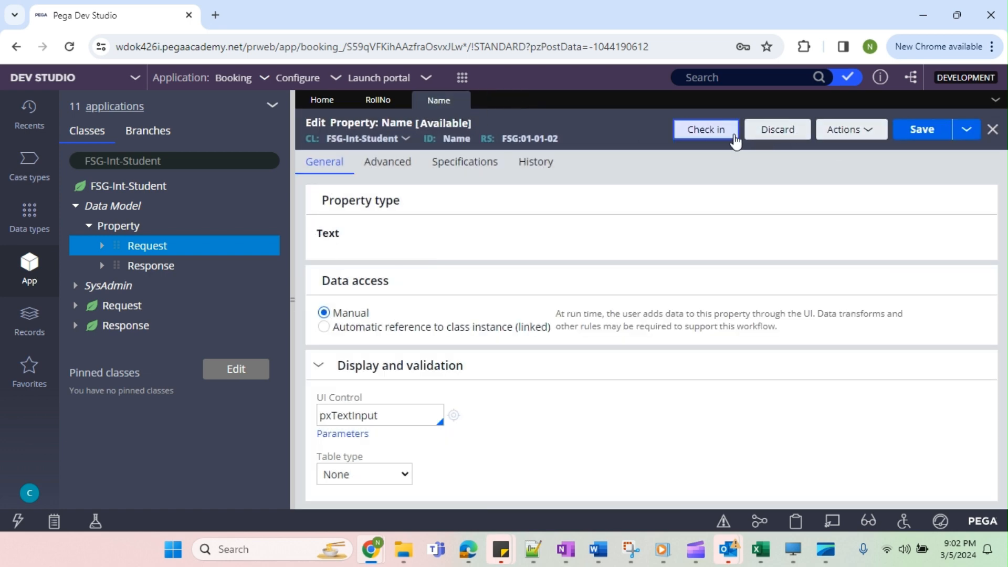
{"action": "left_click", "coordinate": [705, 129]}
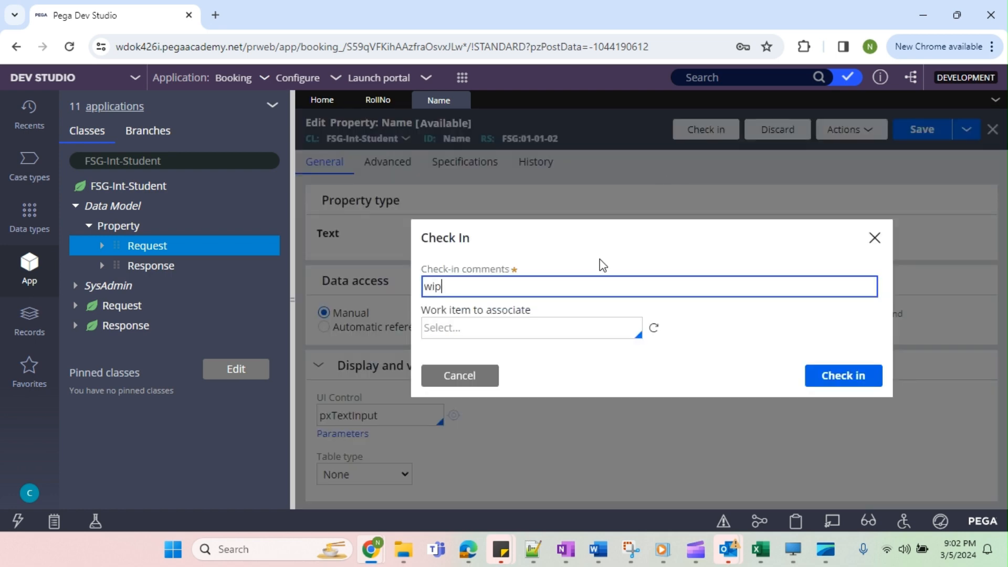
{"action": "type", "text": "wip"}
{"action": "key", "text": "Return"}
{"action": "left_click", "coordinate": [461, 101]}
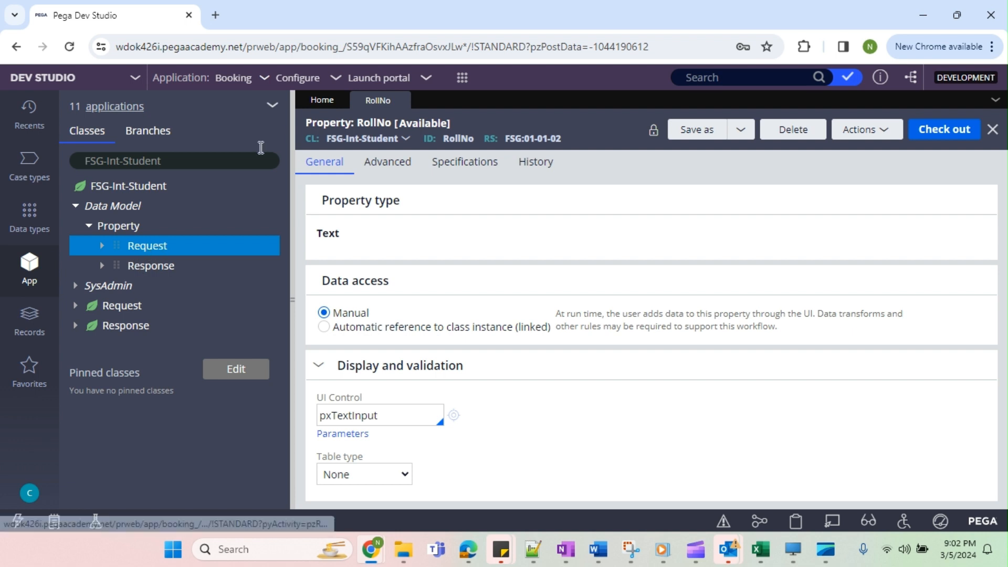
Refresh the App Explorer and list the properties of FSG-Int-Student.
{"action": "left_click", "coordinate": [274, 128]}
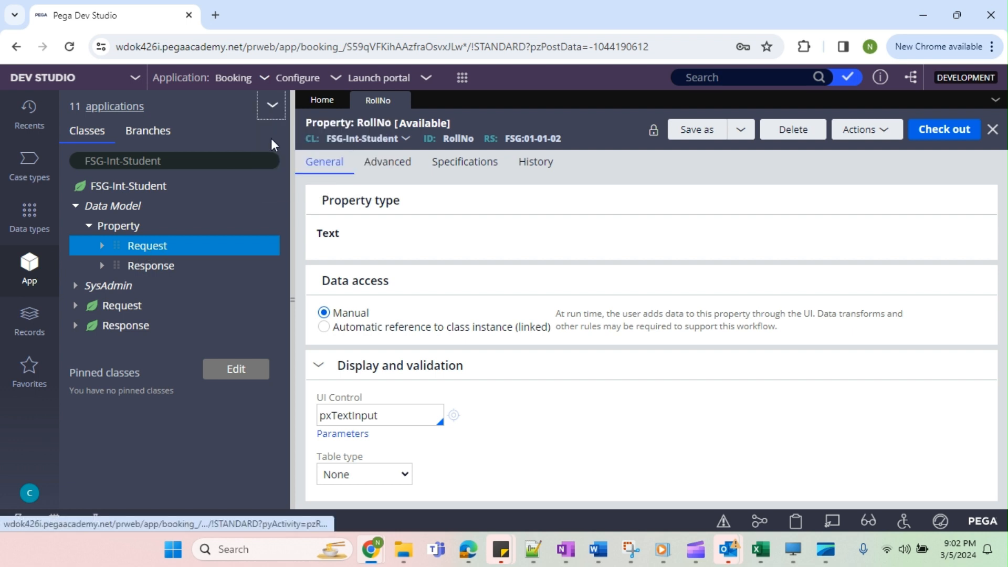
{"action": "left_click", "coordinate": [75, 206]}
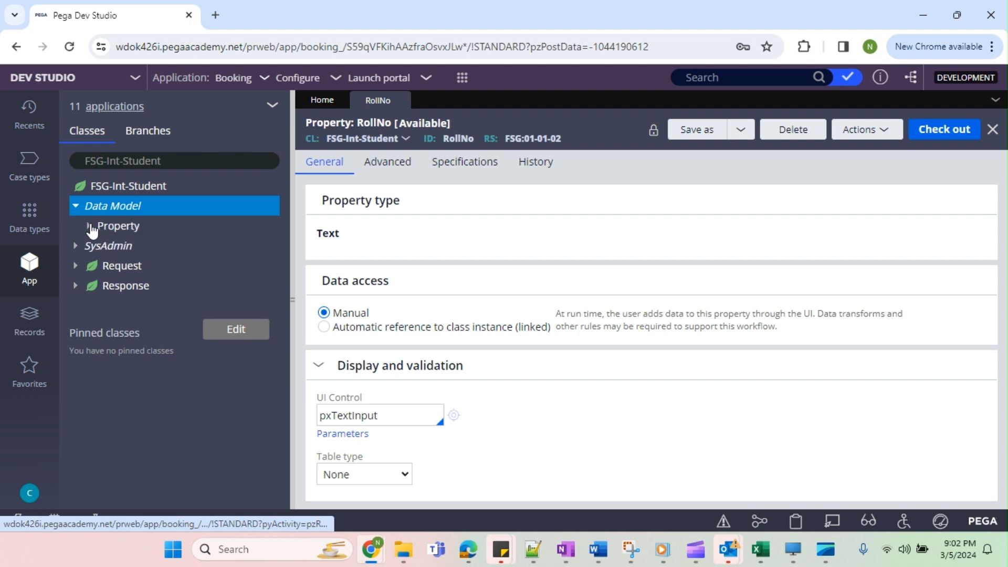
{"action": "left_click", "coordinate": [89, 226]}
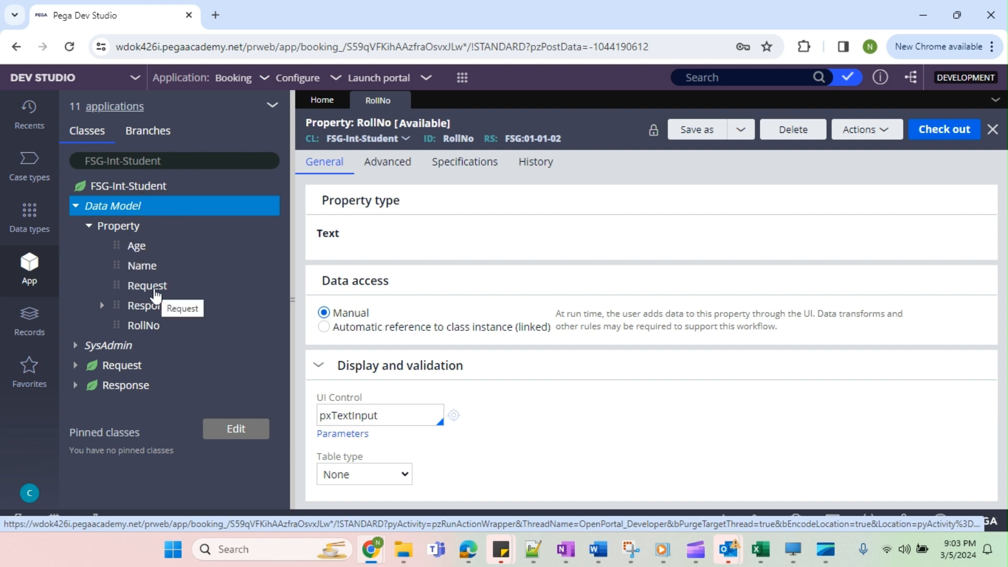
Open the Age, Request and RollNo property records of FSG-Int-Student.
{"action": "right_click", "coordinate": [140, 252]}
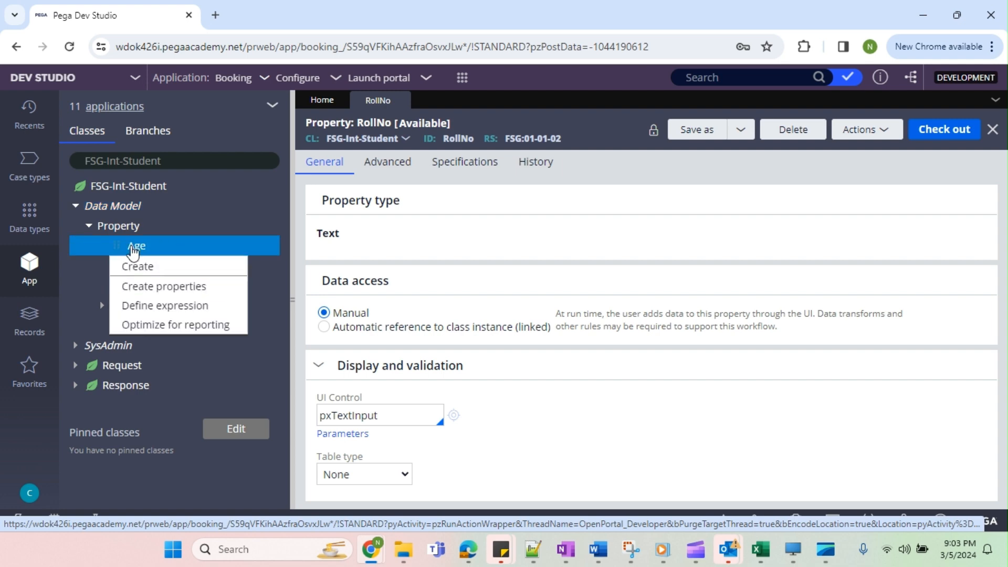
{"action": "left_click", "coordinate": [134, 250]}
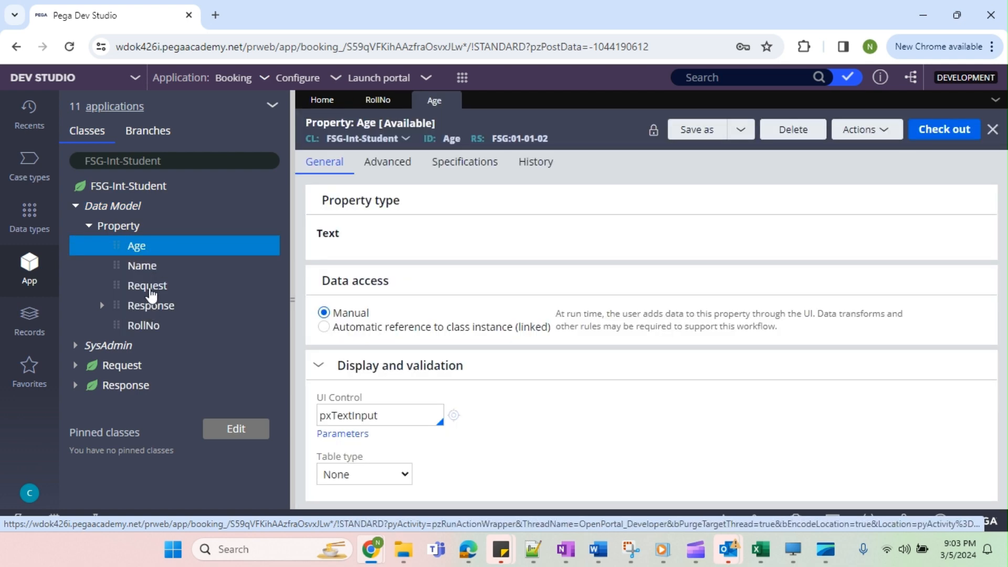
{"action": "left_click", "coordinate": [151, 293]}
{"action": "left_click", "coordinate": [147, 326]}
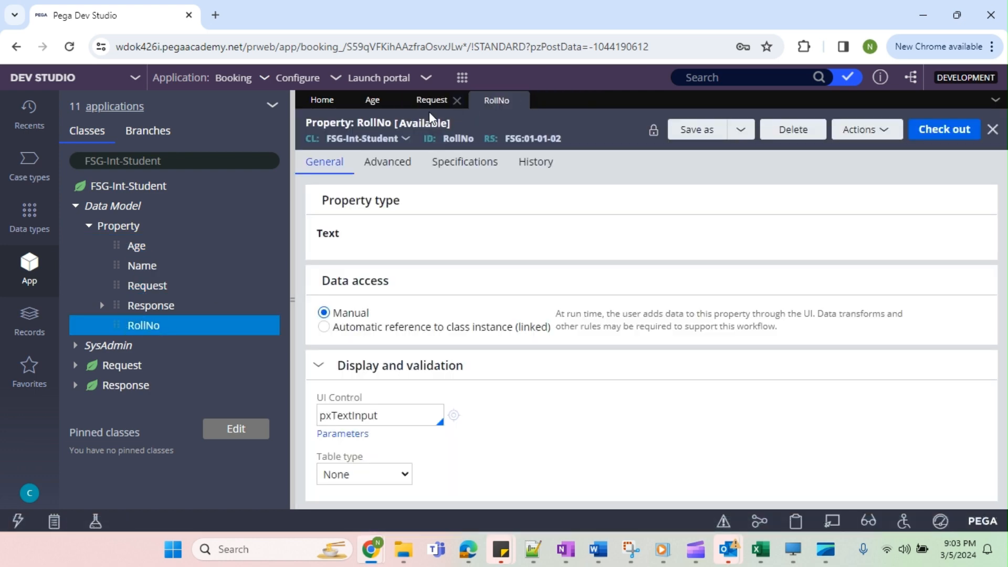
Save RollNo as a copy applied to FSG-Int-Student-Request in ruleset FSG 01-01-02, accepting the duplicate name.
{"action": "left_click", "coordinate": [683, 131]}
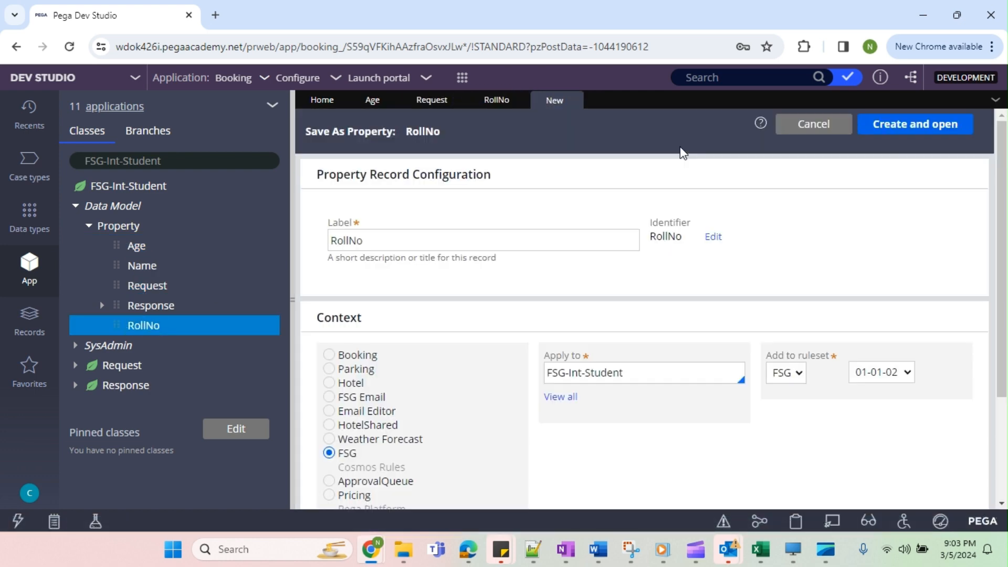
{"action": "left_click", "coordinate": [639, 368]}
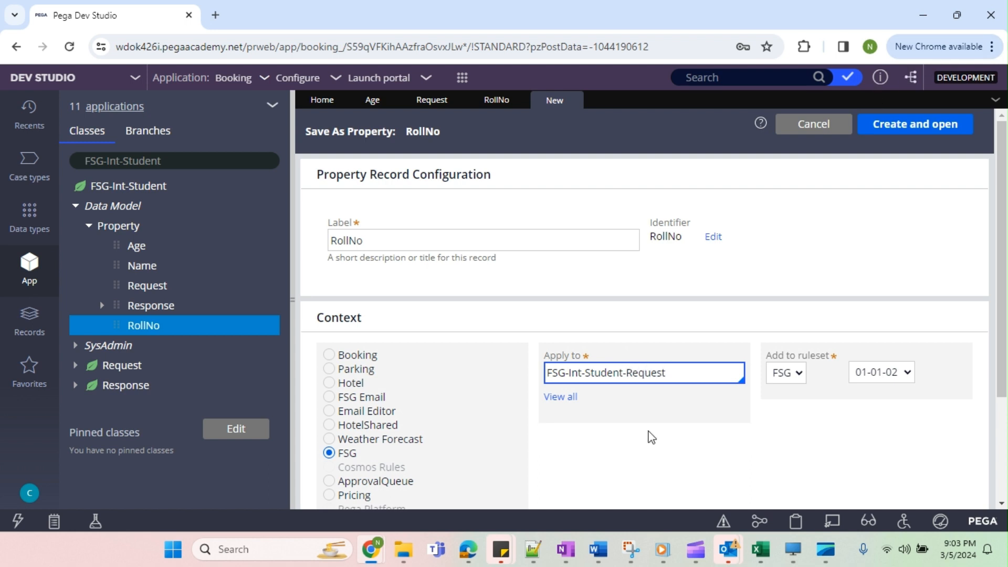
{"action": "left_click", "coordinate": [900, 131]}
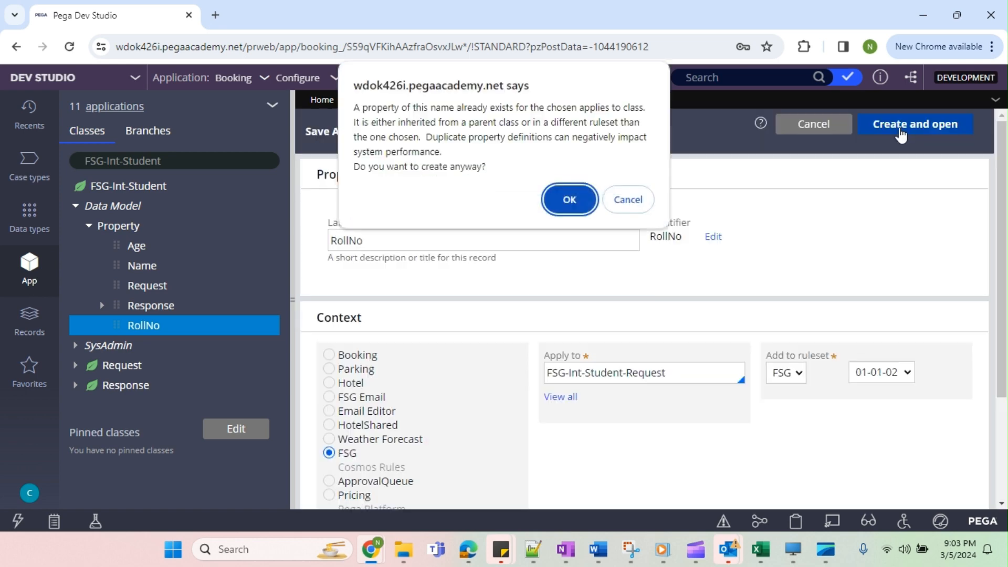
{"action": "left_click", "coordinate": [570, 199]}
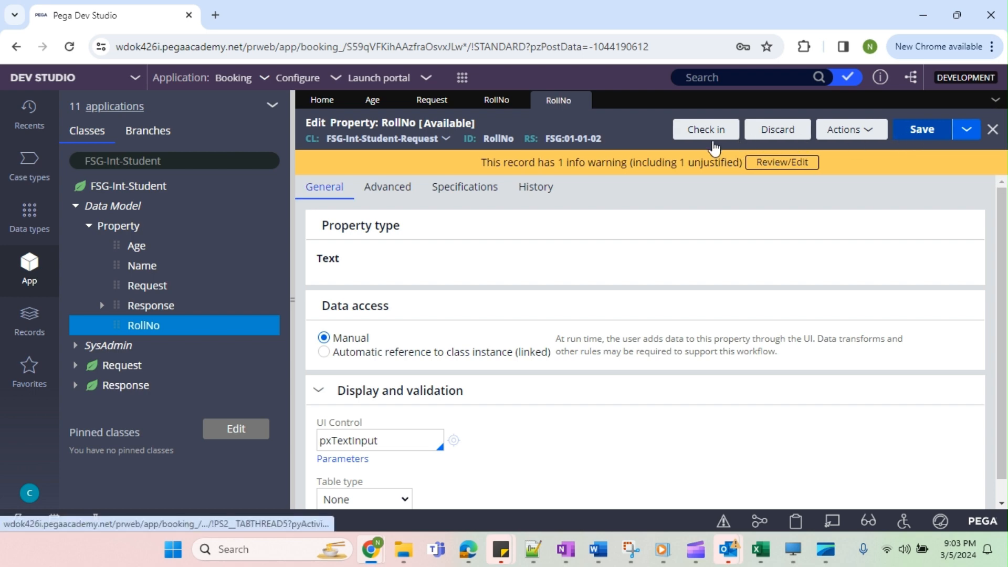
Check in the FSG-Int-Student-Request copy of RollNo with the comment wip.
{"action": "left_click", "coordinate": [707, 135]}
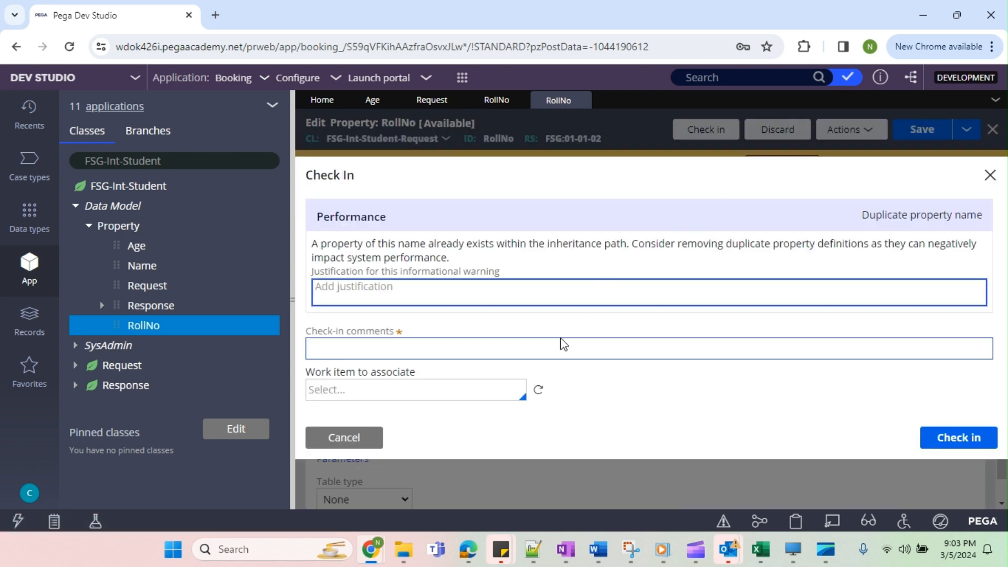
{"action": "left_click", "coordinate": [556, 350]}
{"action": "type", "text": "wip"}
{"action": "key", "text": "Return"}
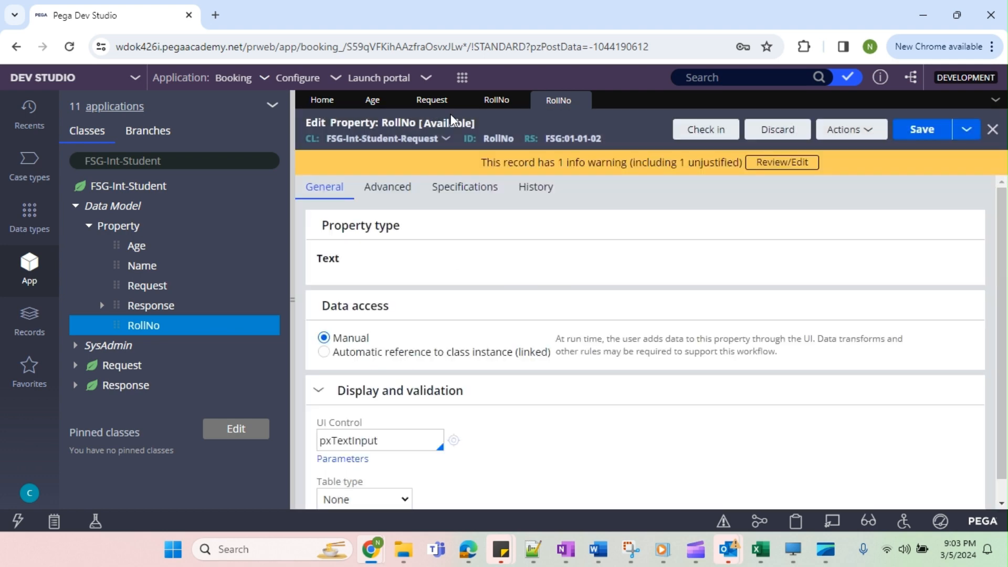
Delete the original RollNo property from FSG-Int-Student, giving a reason, and close the RollNo and Request records.
{"action": "left_click", "coordinate": [815, 129]}
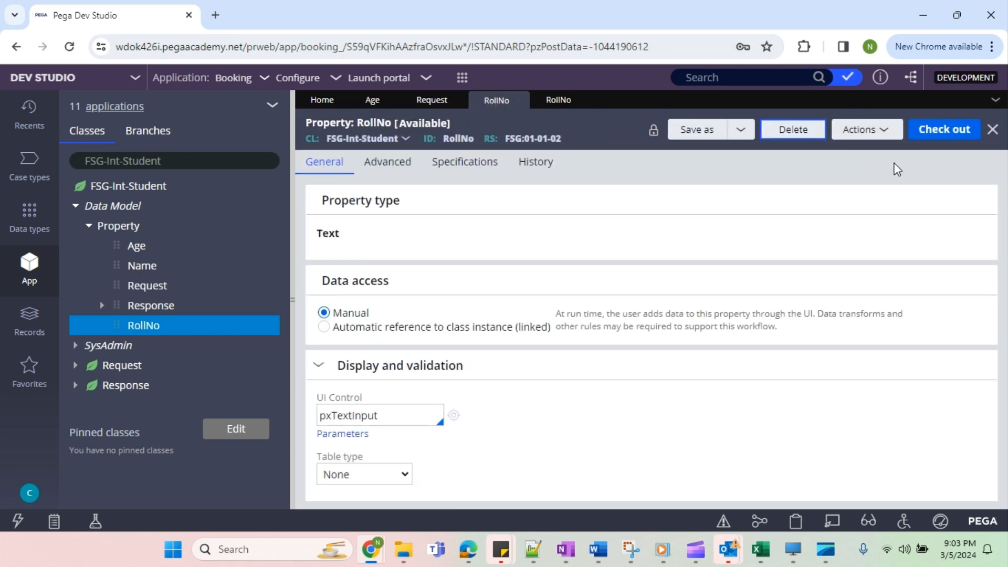
{"action": "type", "text": "n"}
{"action": "key", "text": "Return"}
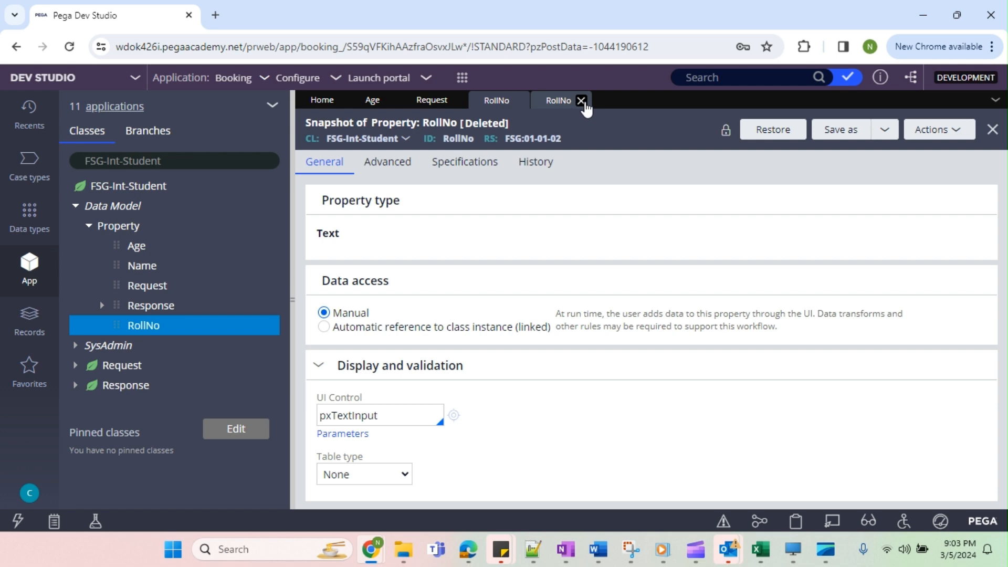
{"action": "left_click", "coordinate": [582, 101]}
{"action": "left_click", "coordinate": [518, 101]}
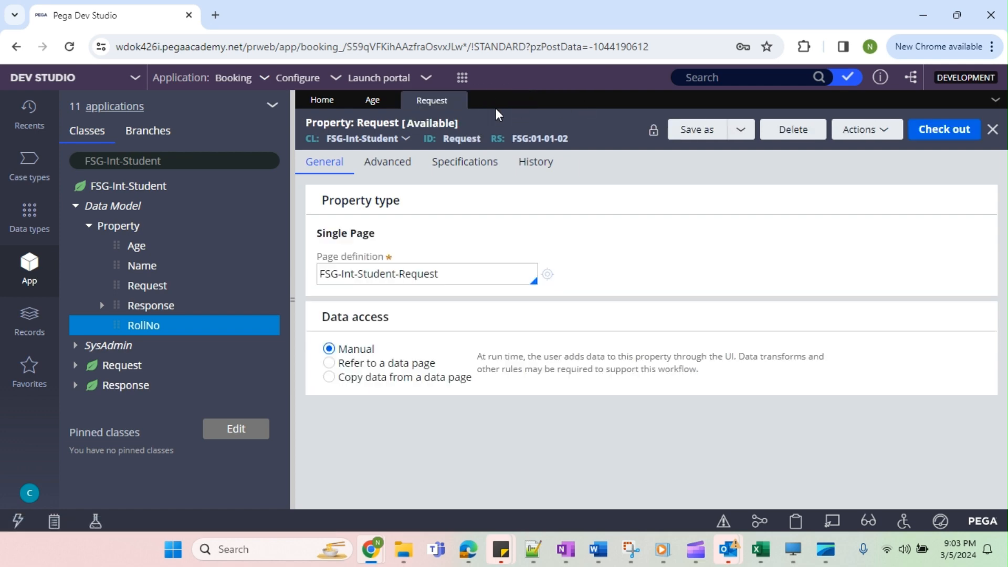
{"action": "left_click", "coordinate": [461, 100]}
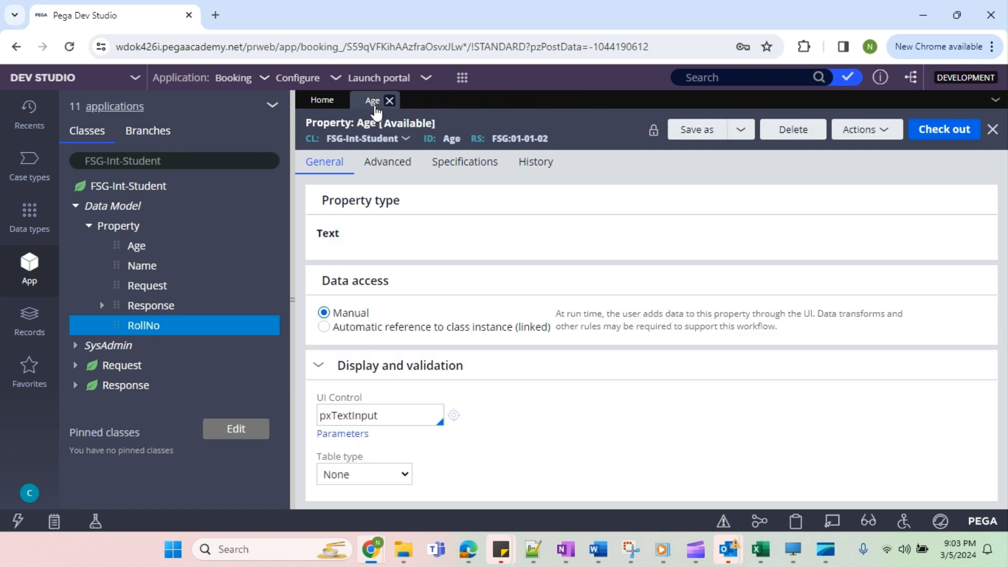
Start a save-as copy of Age and delete the original Age property from FSG-Int-Student with the reason nr.
{"action": "left_click", "coordinate": [704, 131]}
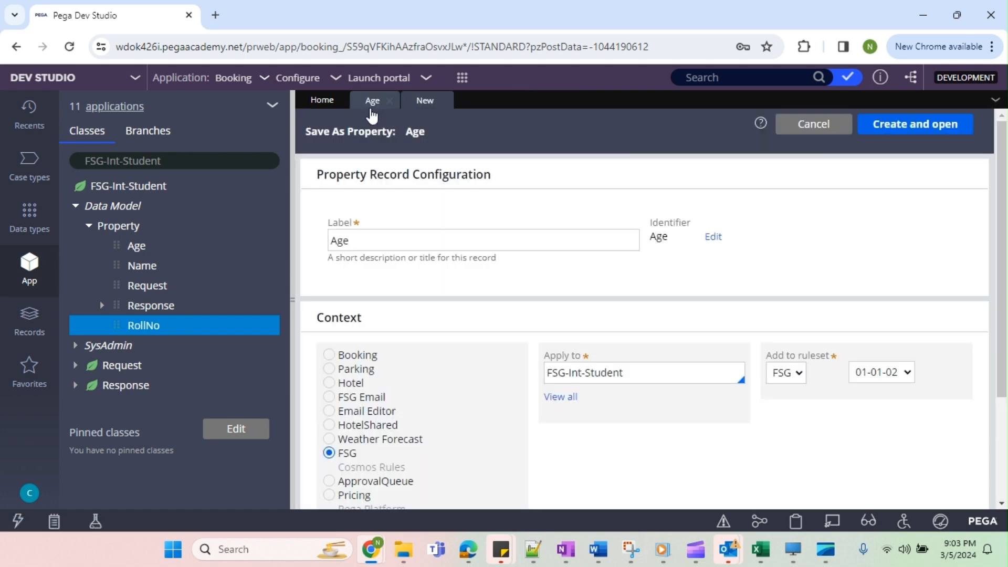
{"action": "left_click", "coordinate": [373, 100]}
{"action": "left_click", "coordinate": [814, 137]}
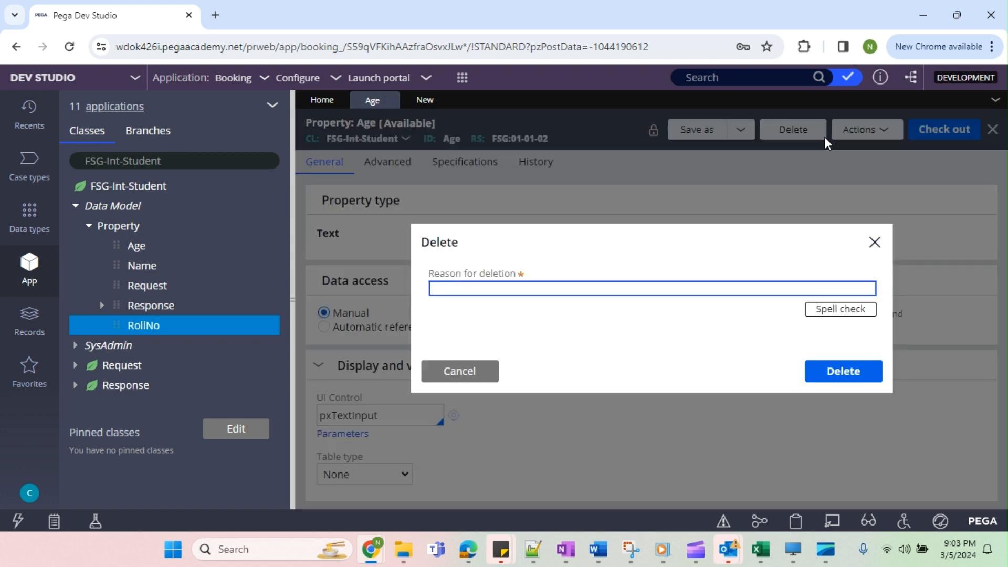
{"action": "type", "text": "nr"}
{"action": "key", "text": "Return"}
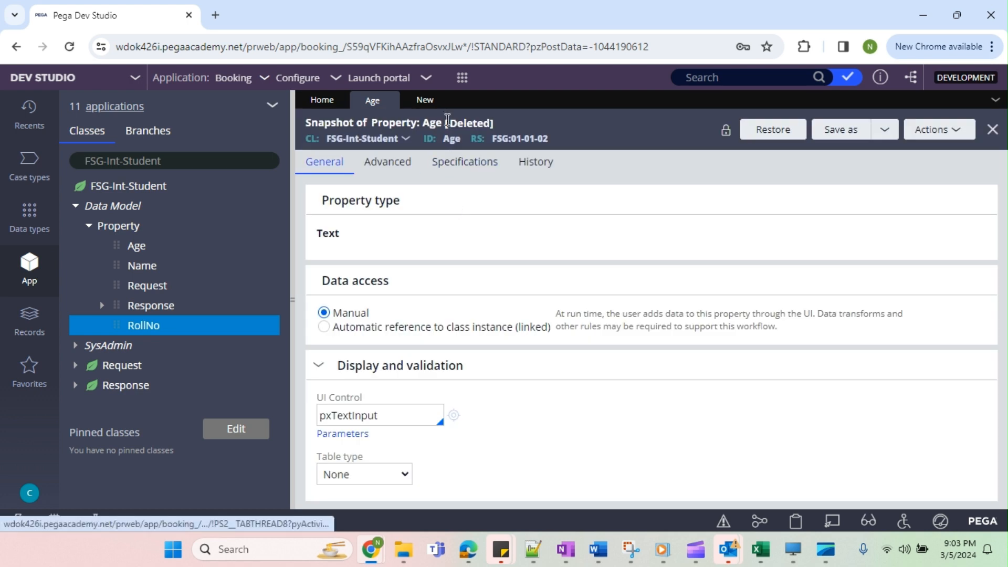
Save the Age copy applied to FSG-Int-Student-Request in ruleset FSG 01-01-02 and save the new record.
{"action": "left_click", "coordinate": [426, 100]}
{"action": "left_click", "coordinate": [654, 379]}
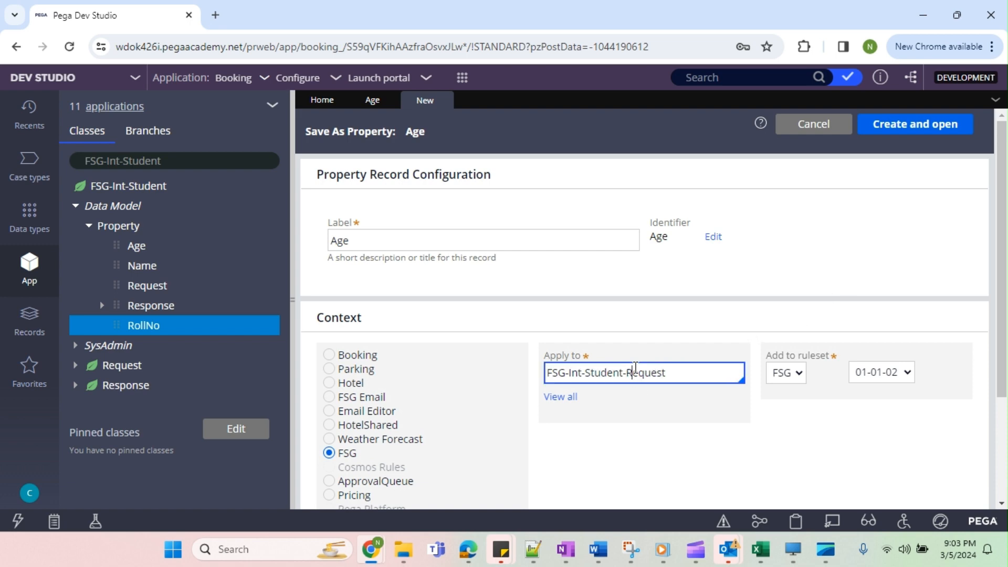
{"action": "left_click", "coordinate": [896, 138]}
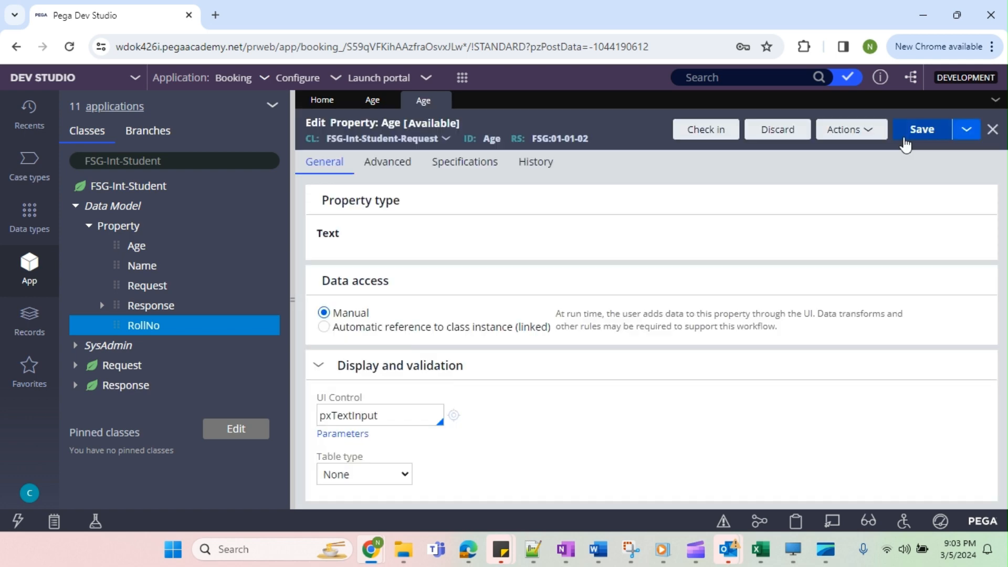
{"action": "left_click", "coordinate": [904, 138]}
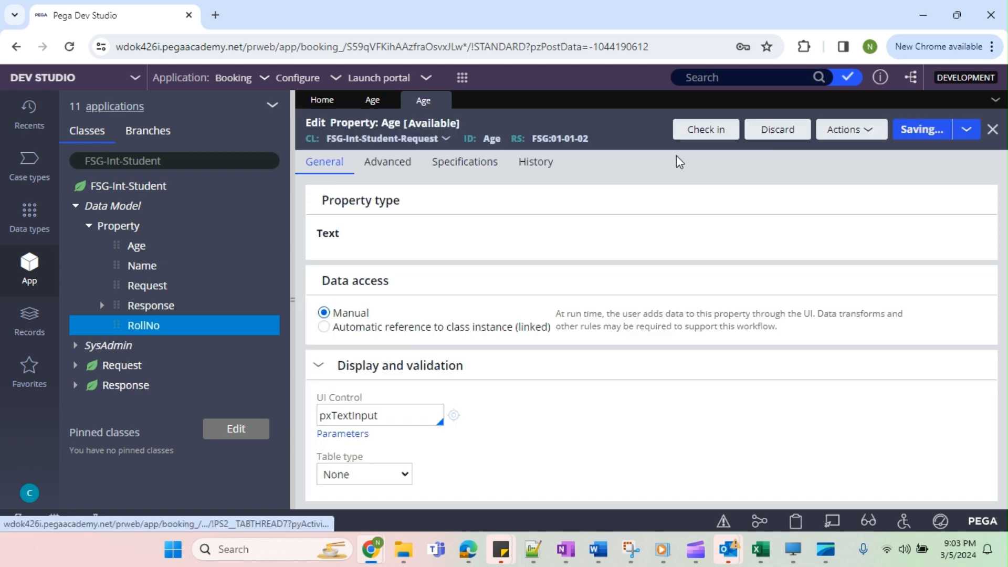
Check in the FSG-Int-Student-Request copy of Age with a comment and close both Age records.
{"action": "left_click", "coordinate": [704, 130]}
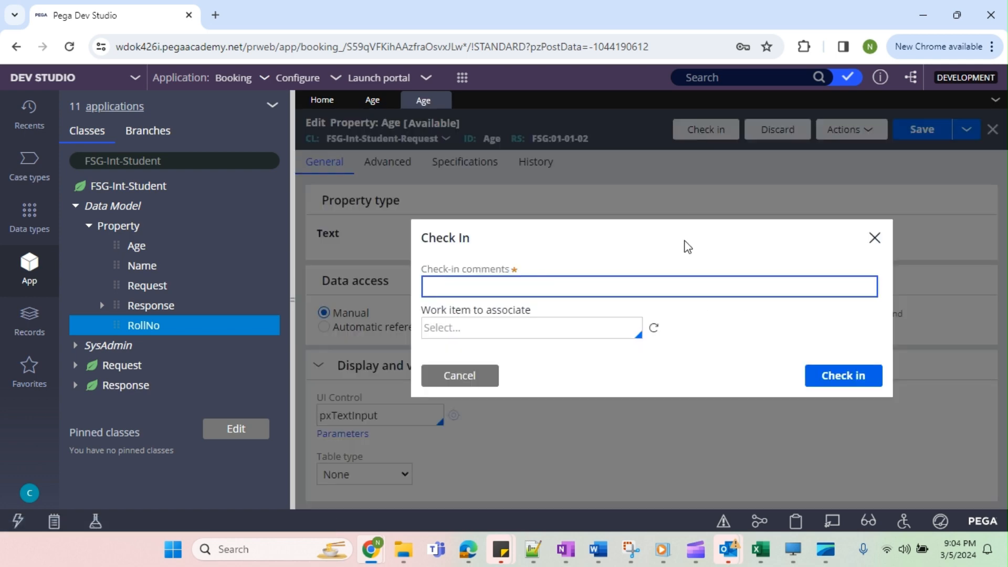
{"action": "key", "text": "Return"}
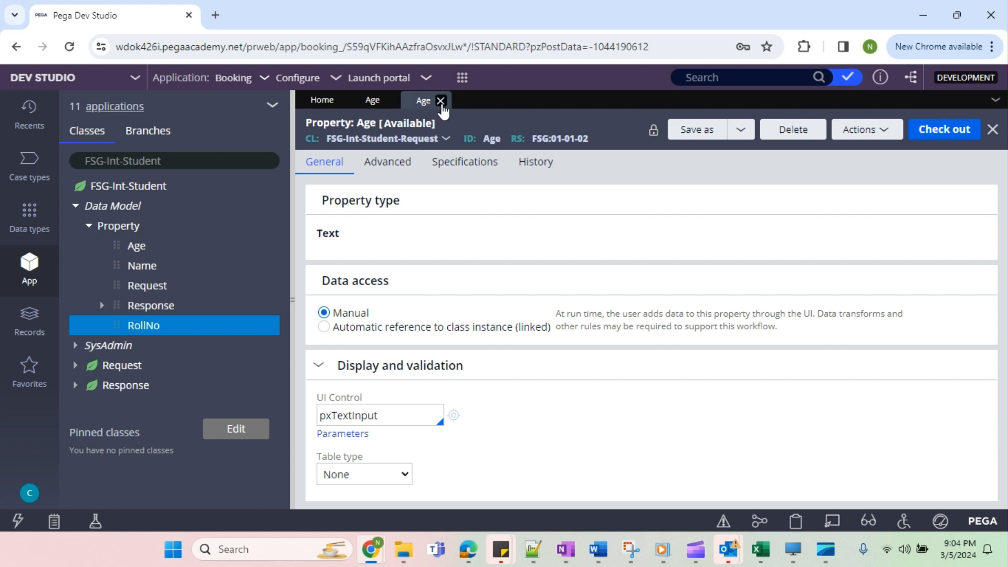
{"action": "left_click", "coordinate": [443, 101]}
{"action": "left_click", "coordinate": [393, 104]}
Save the Name property as a copy applied to FSG-Int-Student-Request in ruleset FSG 01-01-02.
{"action": "left_click", "coordinate": [140, 266]}
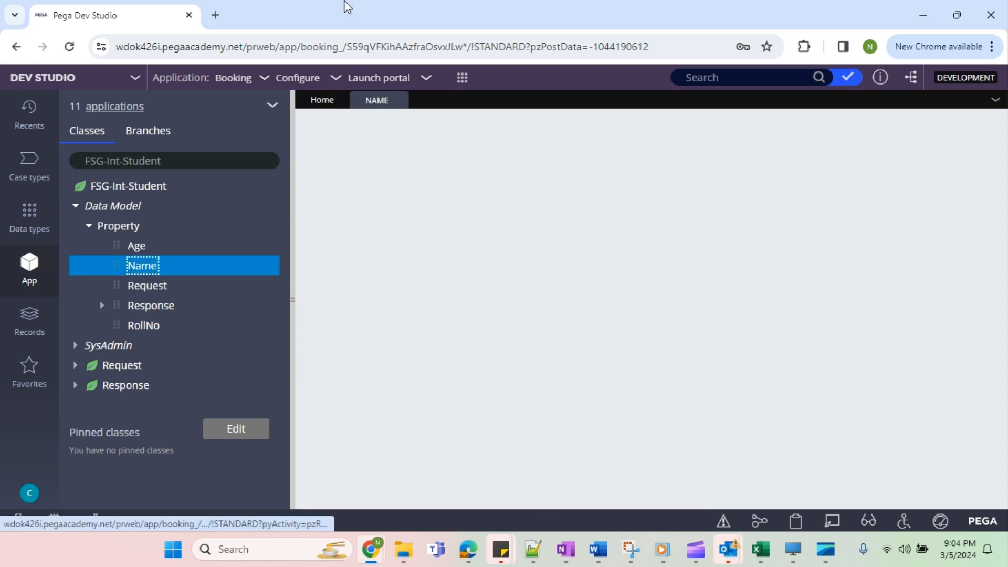
{"action": "left_click", "coordinate": [694, 130]}
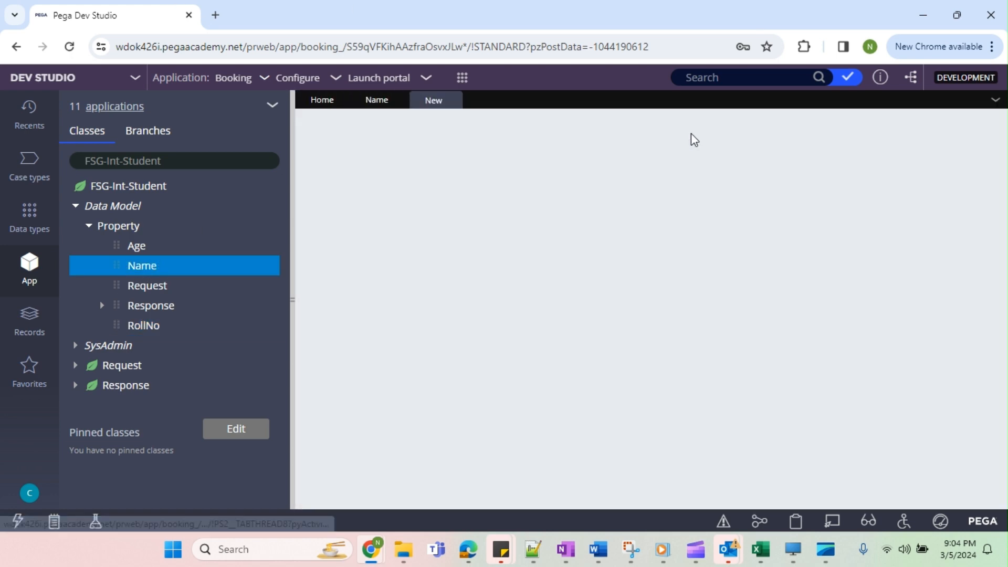
{"action": "left_click", "coordinate": [640, 368]}
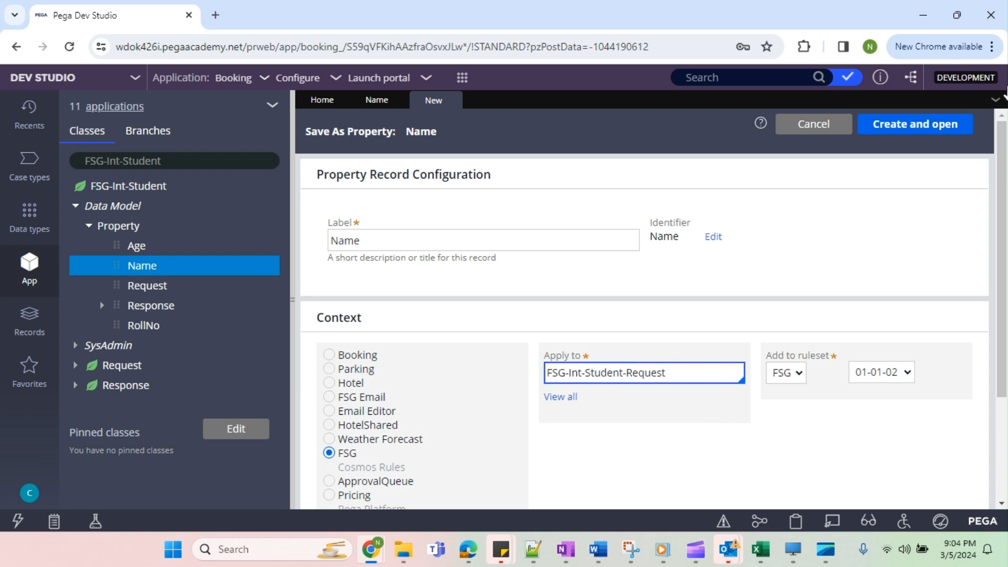
{"action": "left_click", "coordinate": [914, 129]}
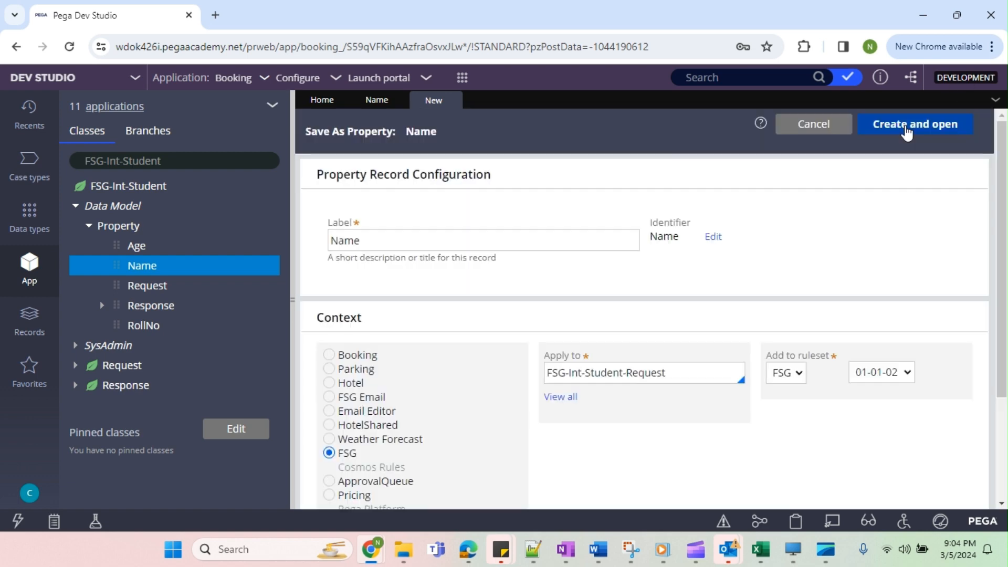
Delete the original Name property from FSG-Int-Student, giving a reason for the deletion.
{"action": "left_click", "coordinate": [570, 198]}
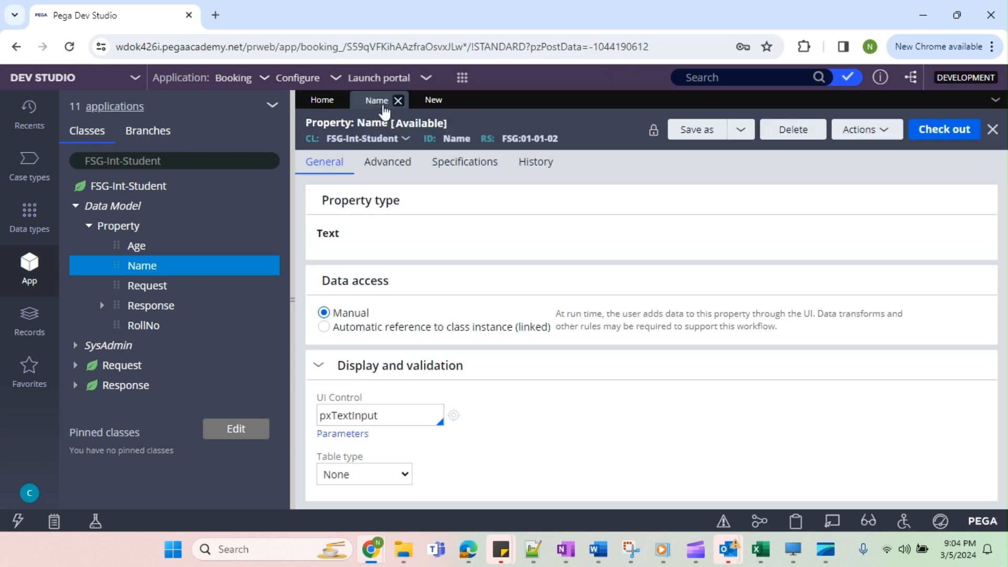
{"action": "left_click", "coordinate": [795, 131]}
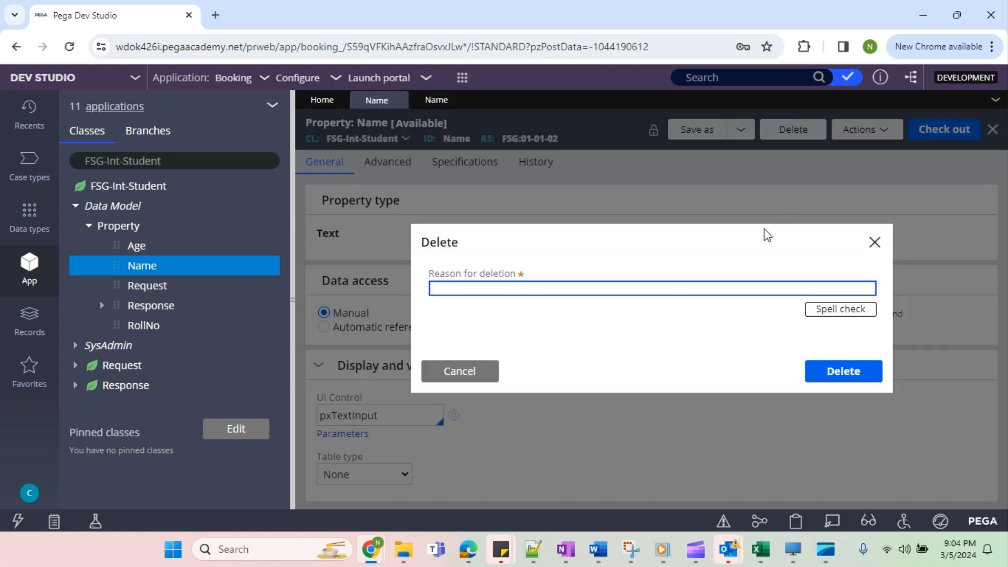
{"action": "type", "text": "n"}
{"action": "key", "text": "Return"}
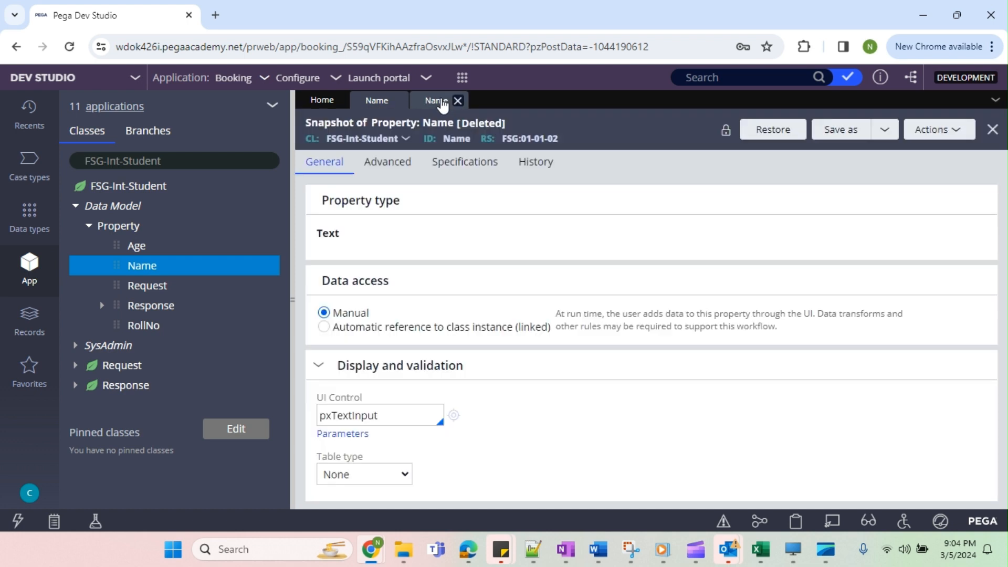
Check in the FSG-Int-Student-Request copy of Name with the comment wip.
{"action": "left_click", "coordinate": [444, 100]}
{"action": "left_click", "coordinate": [705, 131]}
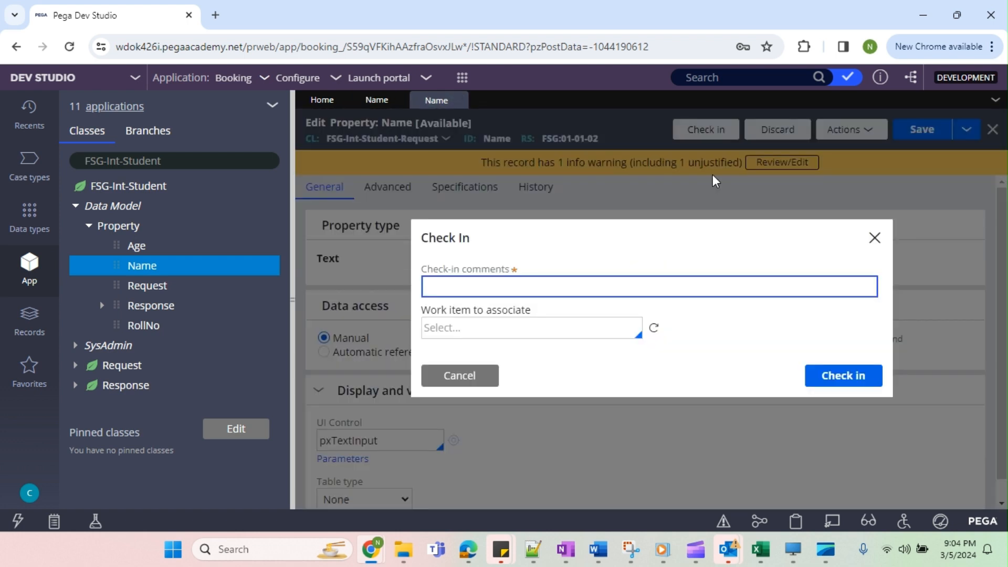
{"action": "type", "text": "wip"}
{"action": "key", "text": "Return"}
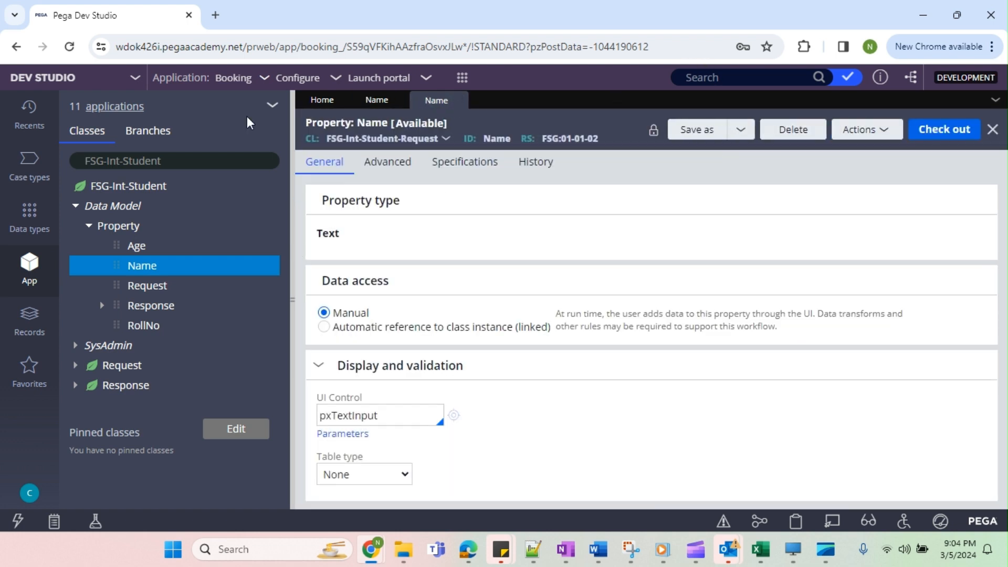
Refresh the App Explorer, expand the Request property under FSG-Int-Student, and close the Name records.
{"action": "left_click", "coordinate": [272, 105]}
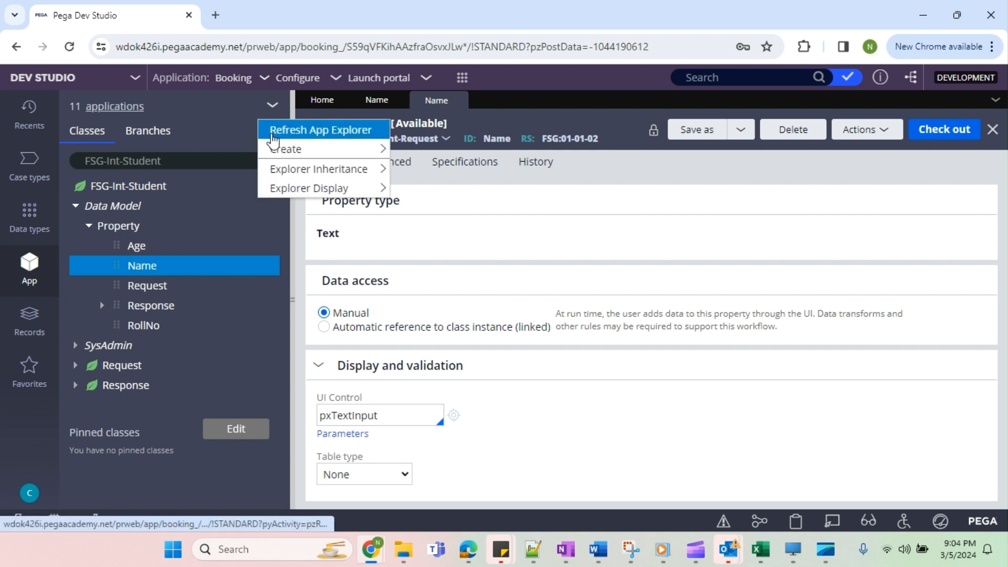
{"action": "left_click", "coordinate": [304, 129]}
{"action": "left_click", "coordinate": [458, 101]}
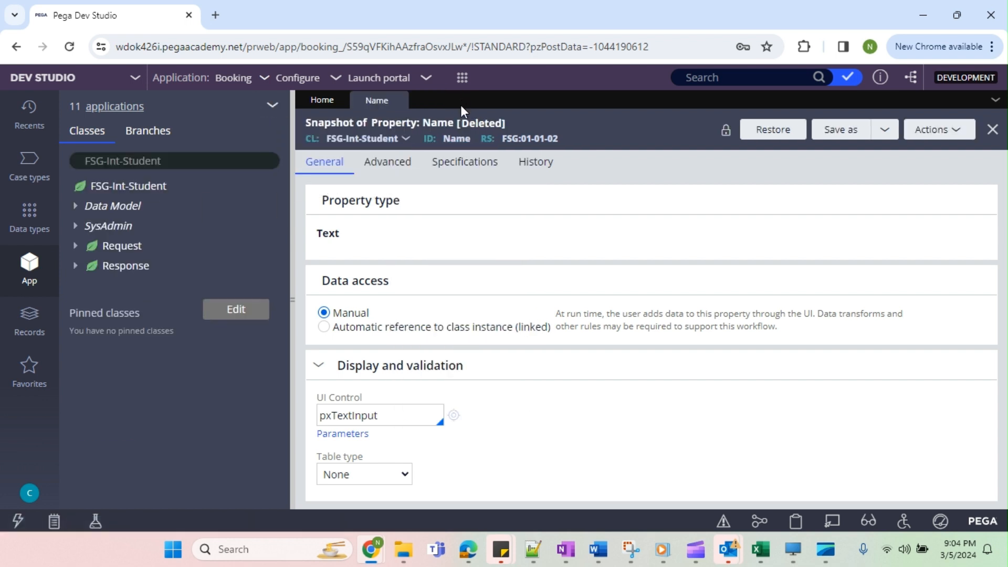
{"action": "left_click", "coordinate": [79, 209]}
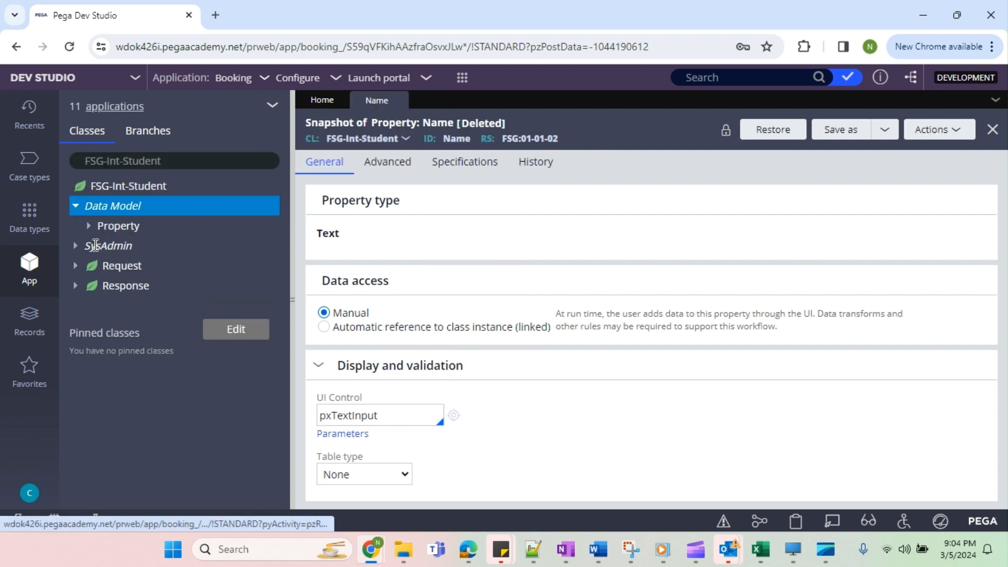
{"action": "left_click", "coordinate": [90, 227]}
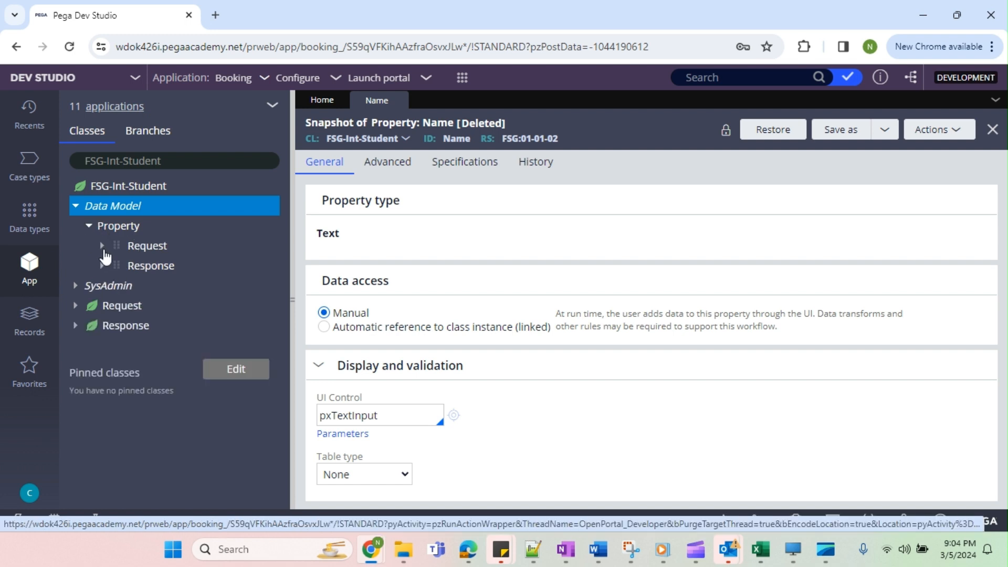
{"action": "left_click", "coordinate": [102, 247]}
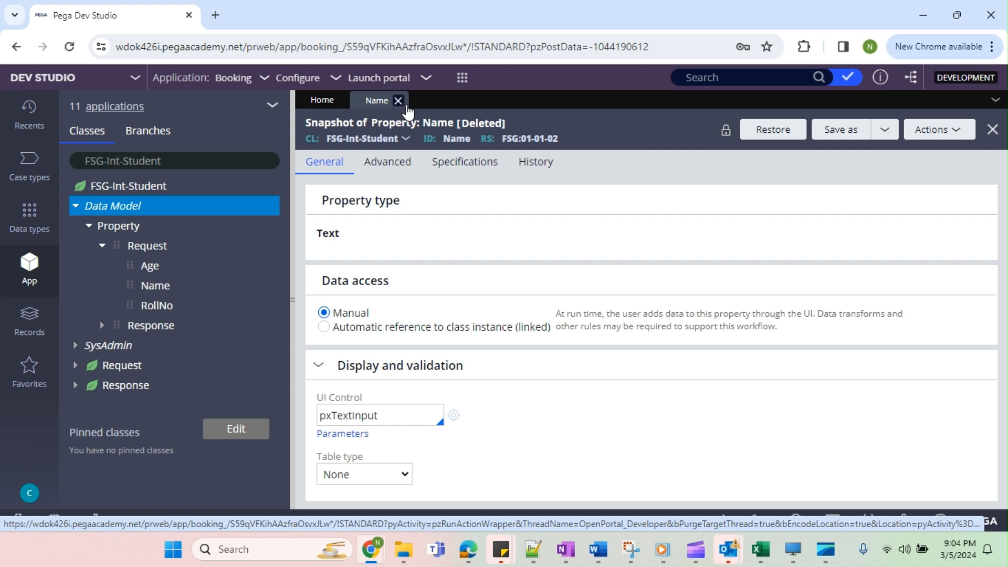
{"action": "left_click", "coordinate": [398, 100]}
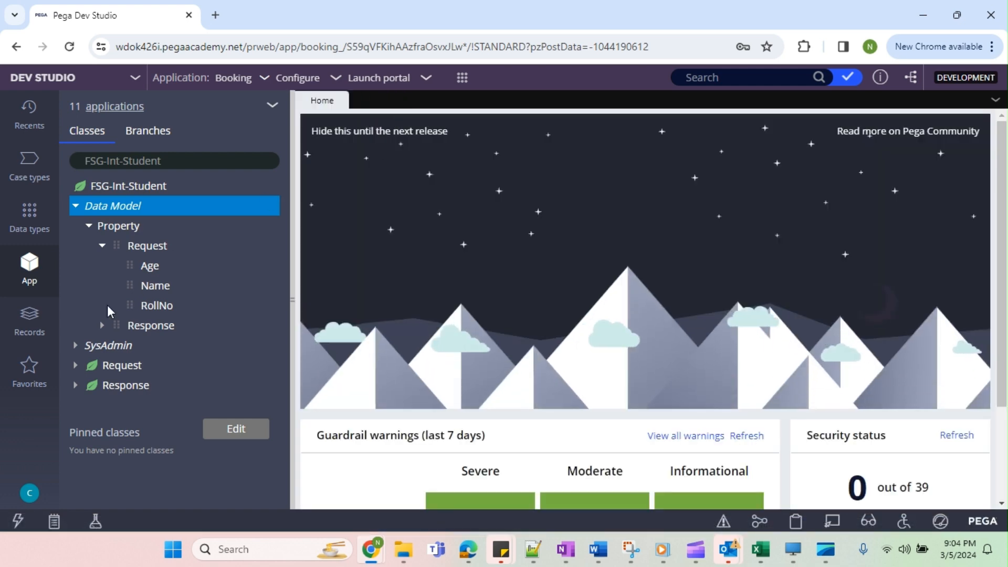
Expand the Response property and inspect which class its Status property belongs to.
{"action": "left_click", "coordinate": [102, 326]}
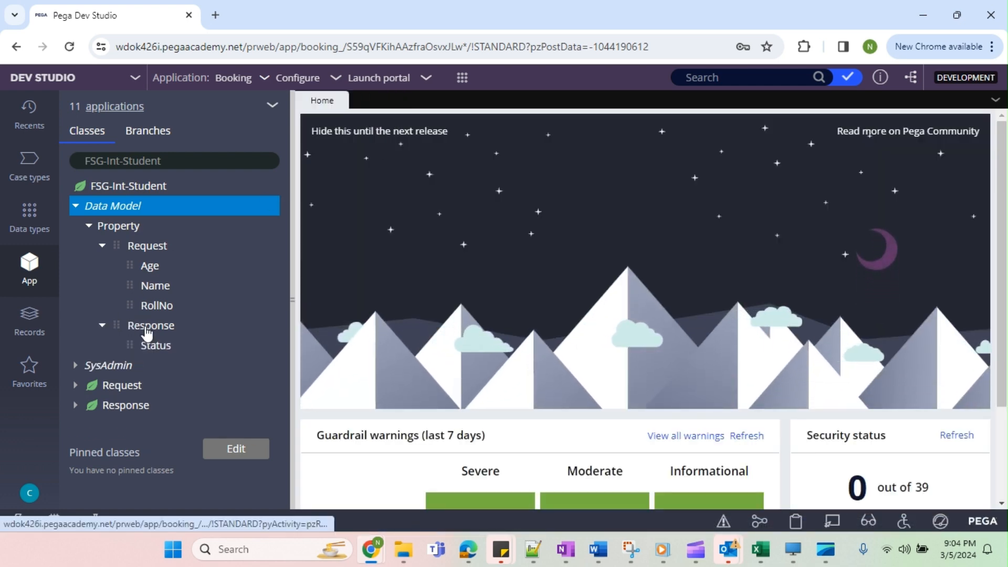
{"action": "right_click", "coordinate": [147, 328]}
{"action": "left_click", "coordinate": [167, 347]}
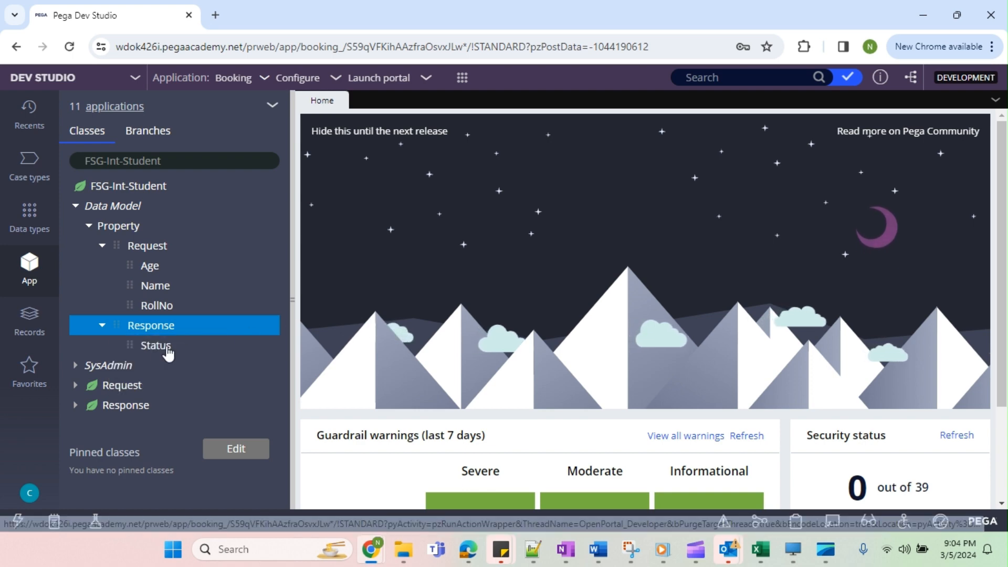
{"action": "left_click", "coordinate": [167, 348]}
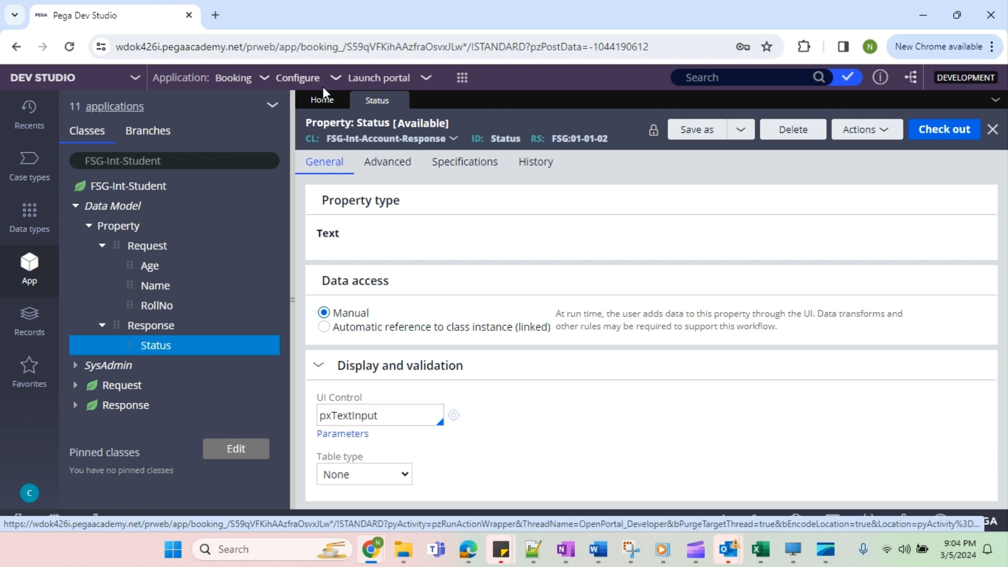
{"action": "left_click", "coordinate": [399, 101]}
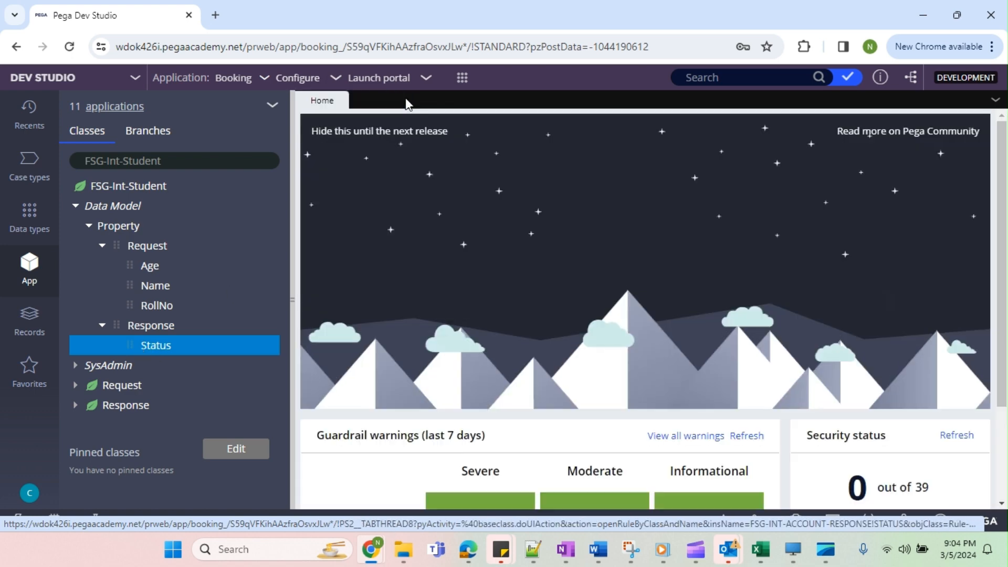
{"action": "left_click", "coordinate": [162, 353]}
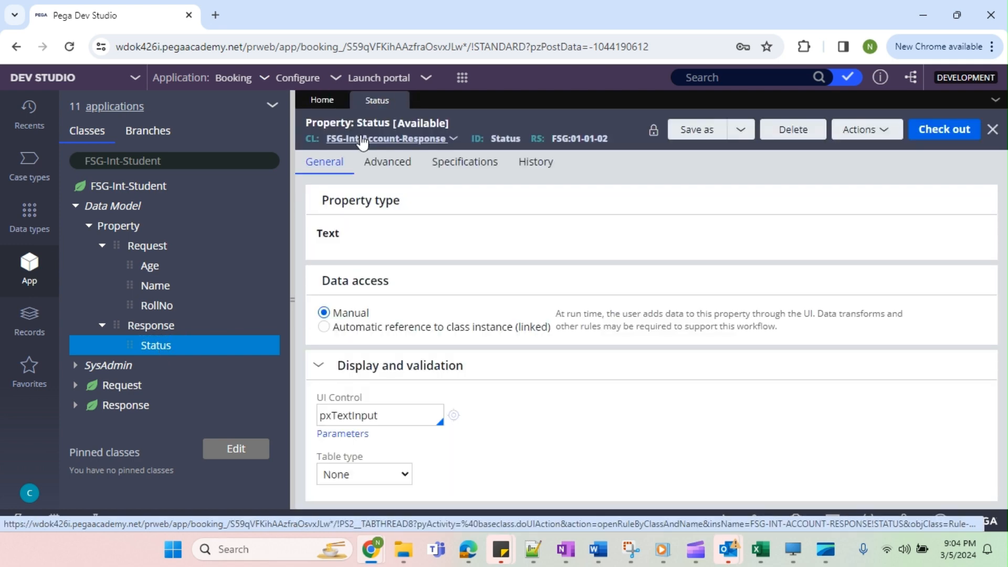
{"action": "left_click", "coordinate": [399, 101]}
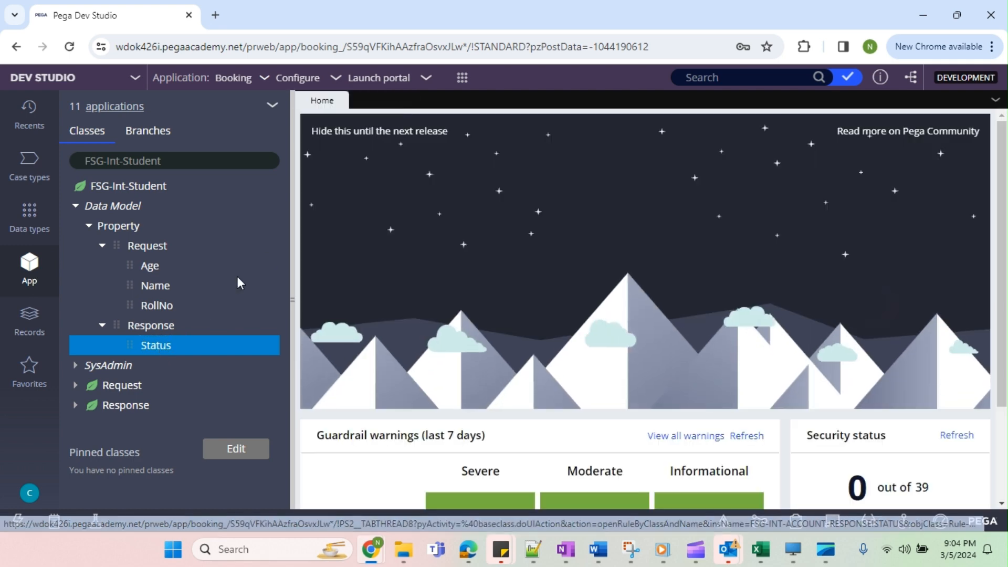
Start a new property record from the Response property of FSG-Int-Student.
{"action": "right_click", "coordinate": [168, 327]}
{"action": "left_click", "coordinate": [153, 346]}
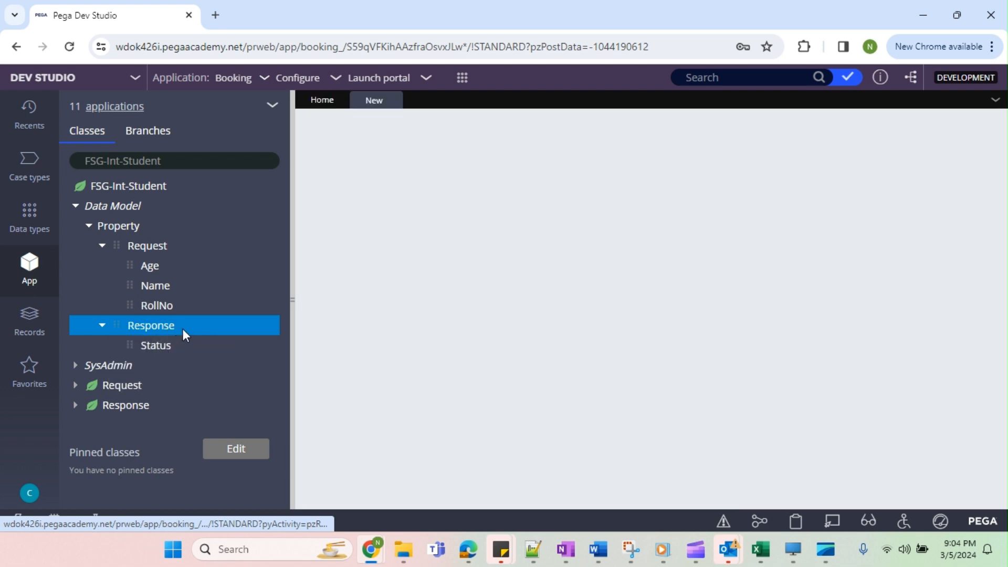
{"action": "left_click", "coordinate": [650, 386]}
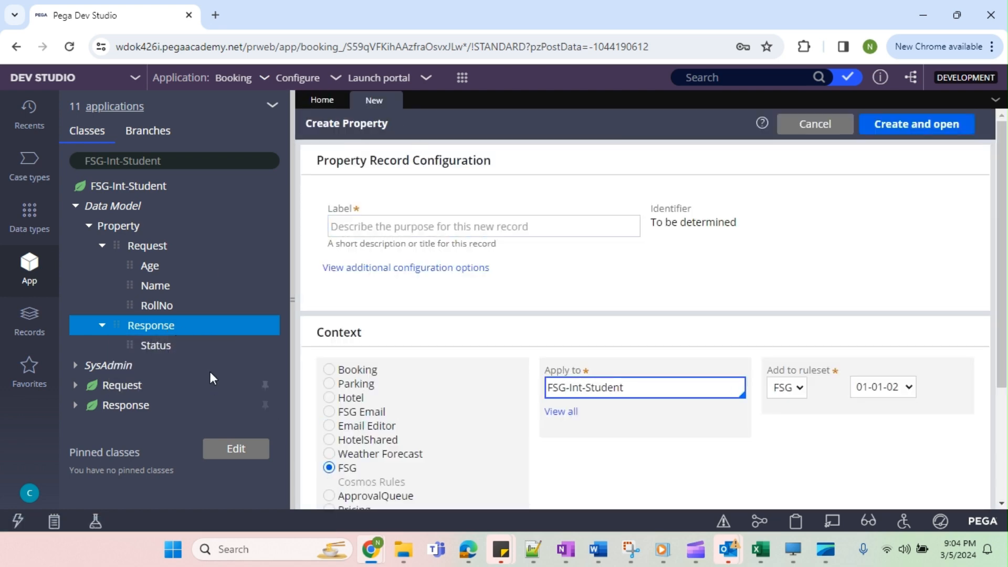
Try to change the Response property's page definition to FSG-Int-Student-Response, and discard the checked-out copy.
{"action": "left_click", "coordinate": [150, 325]}
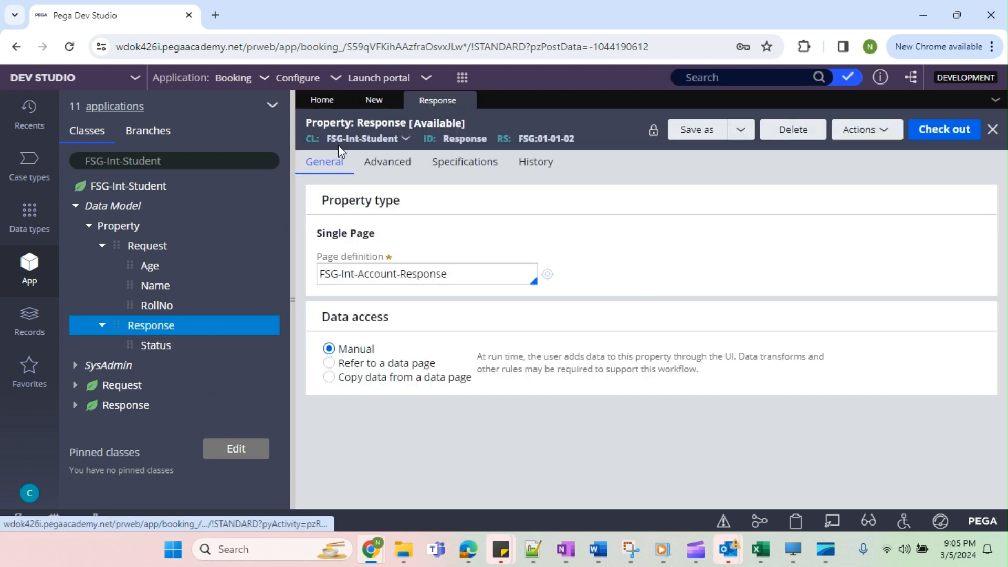
{"action": "double_click", "coordinate": [370, 273]}
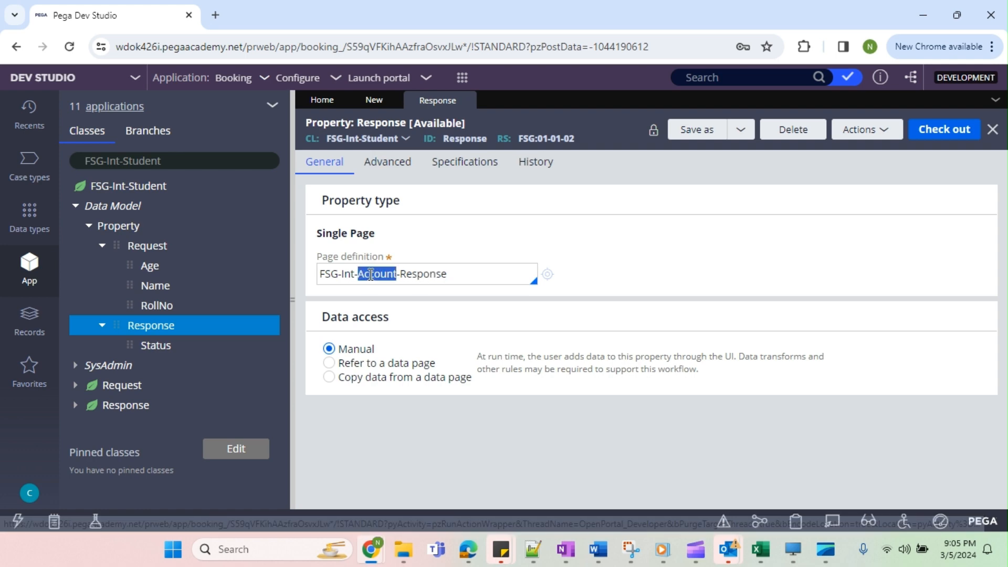
{"action": "key", "text": "BackSpace"}
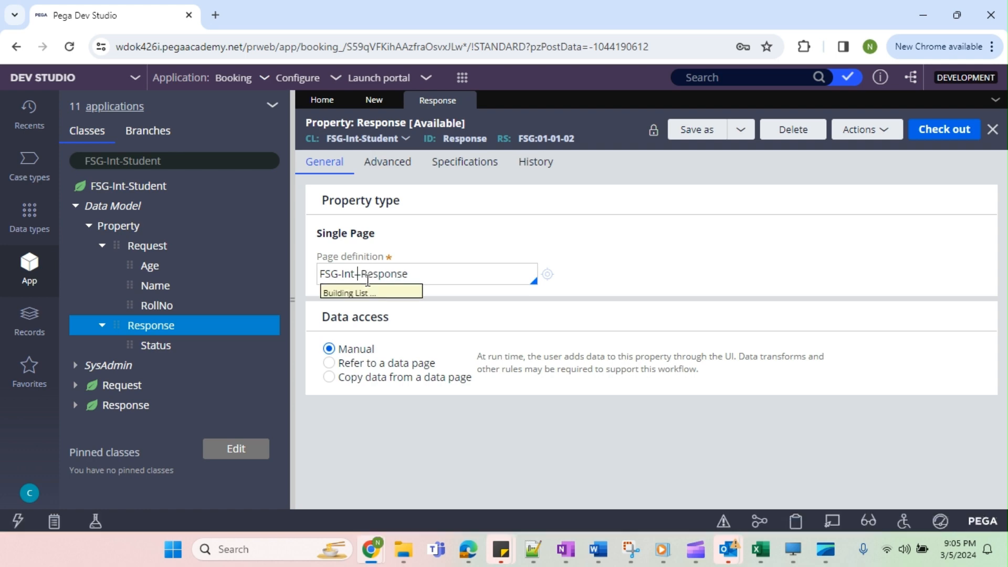
{"action": "type", "text": "S"}
{"action": "type", "text": "tudent"}
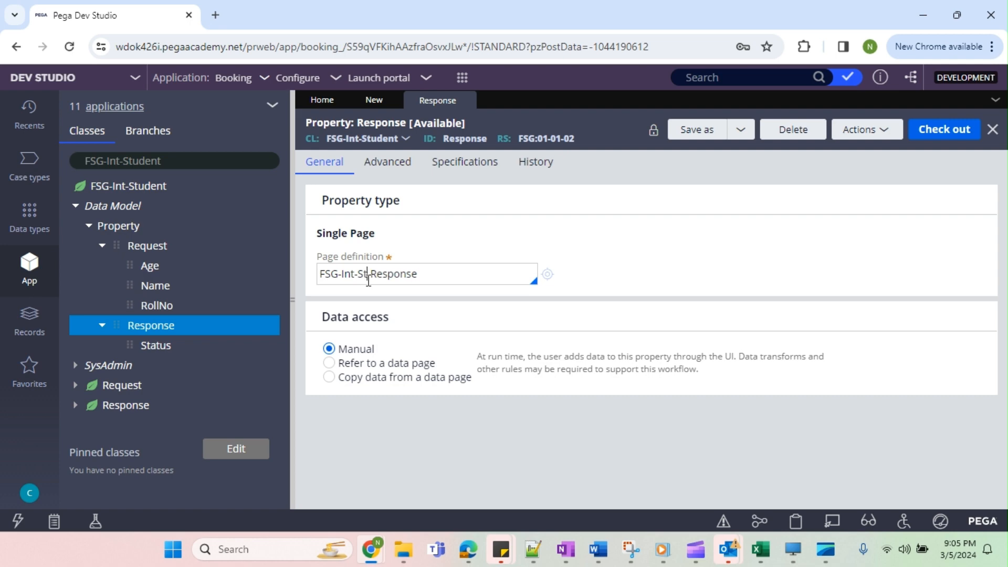
{"action": "left_click", "coordinate": [933, 138]}
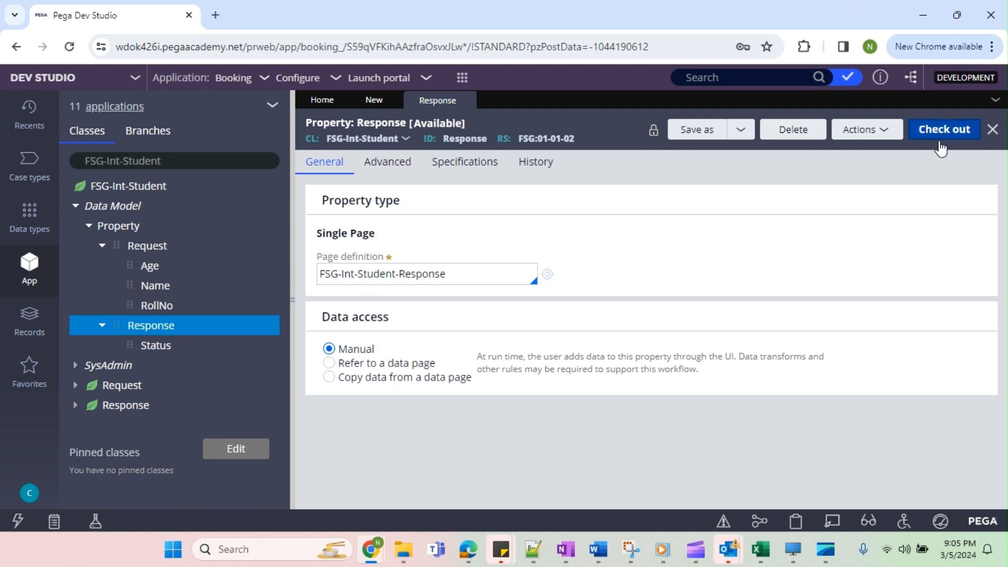
{"action": "left_click", "coordinate": [923, 131]}
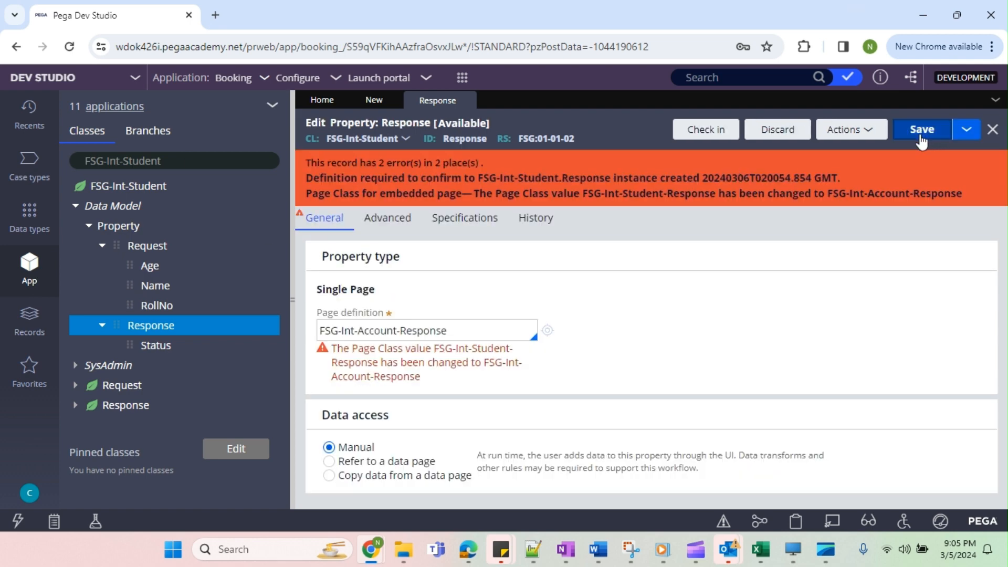
{"action": "left_click", "coordinate": [780, 131]}
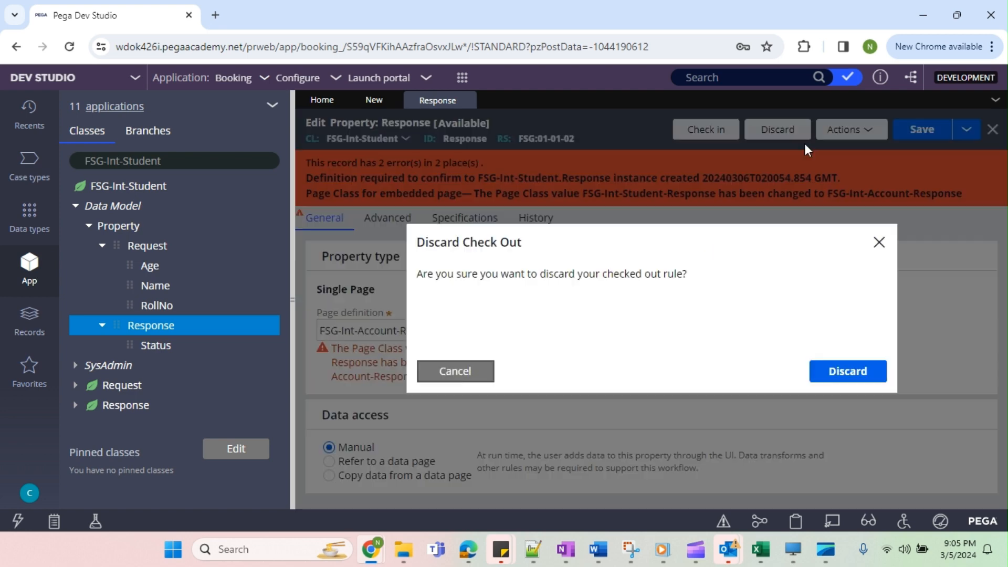
{"action": "left_click", "coordinate": [831, 368]}
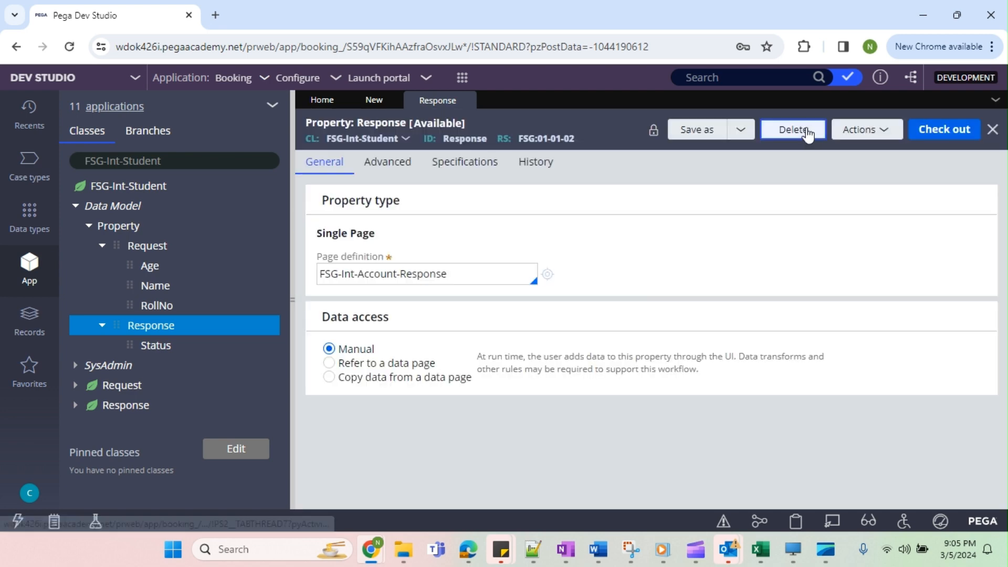
Delete the Response property from FSG-Int-Student with na as the reason, and close its record.
{"action": "left_click", "coordinate": [806, 128]}
{"action": "type", "text": "n"}
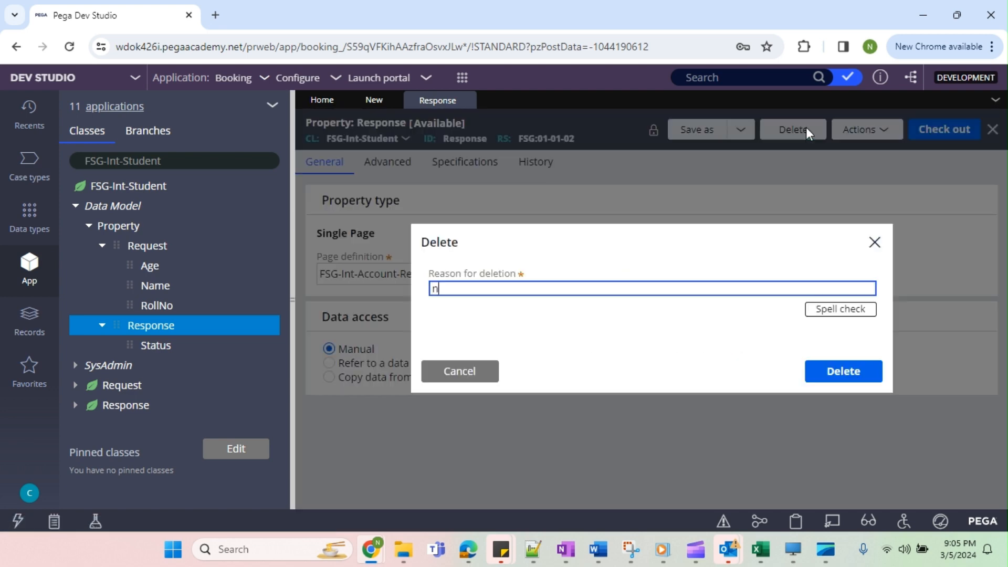
{"action": "type", "text": "a"}
{"action": "key", "text": "Return"}
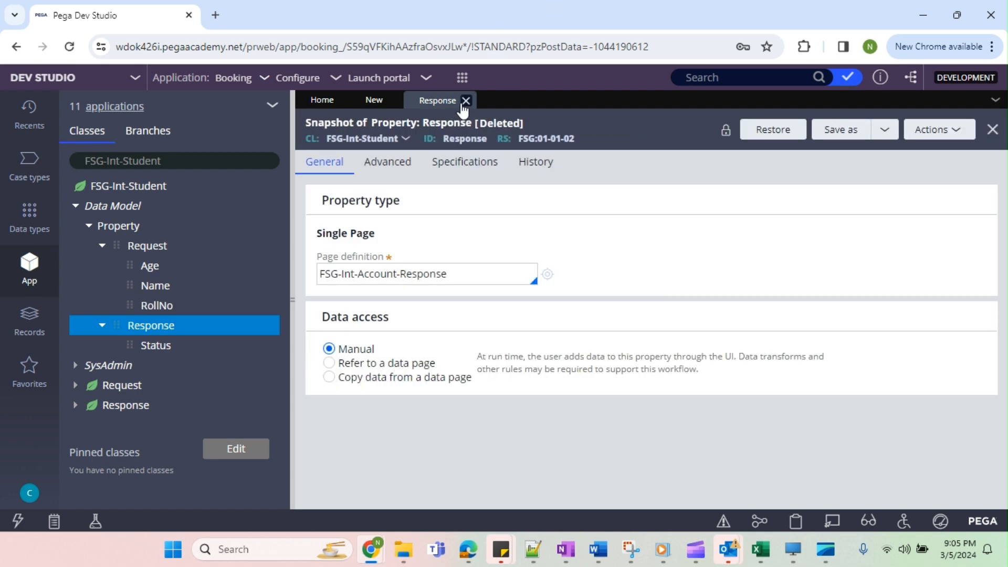
{"action": "left_click", "coordinate": [464, 101]}
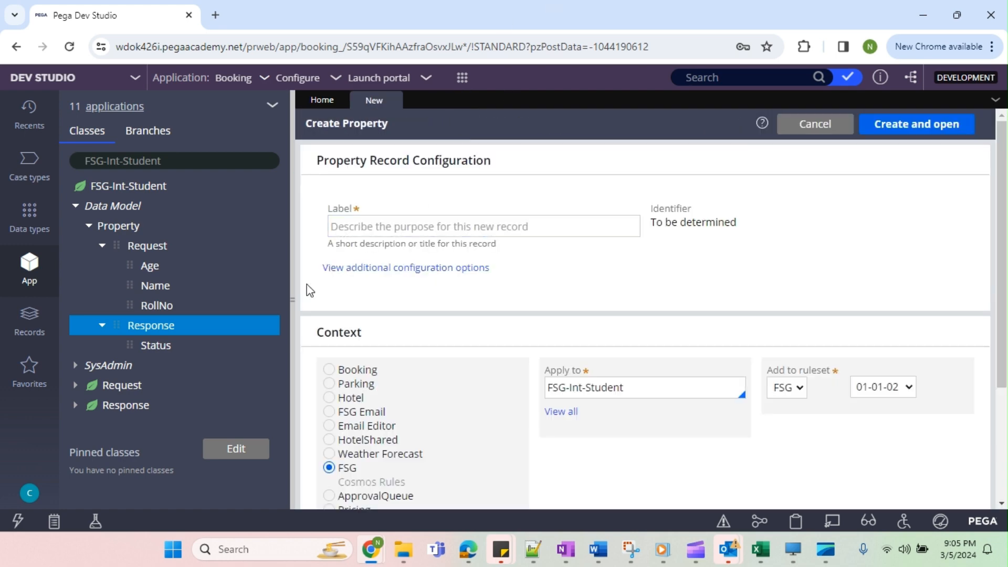
Refresh the App Explorer and expand the Request property in the data model of FSG-Int-Student.
{"action": "left_click", "coordinate": [273, 108]}
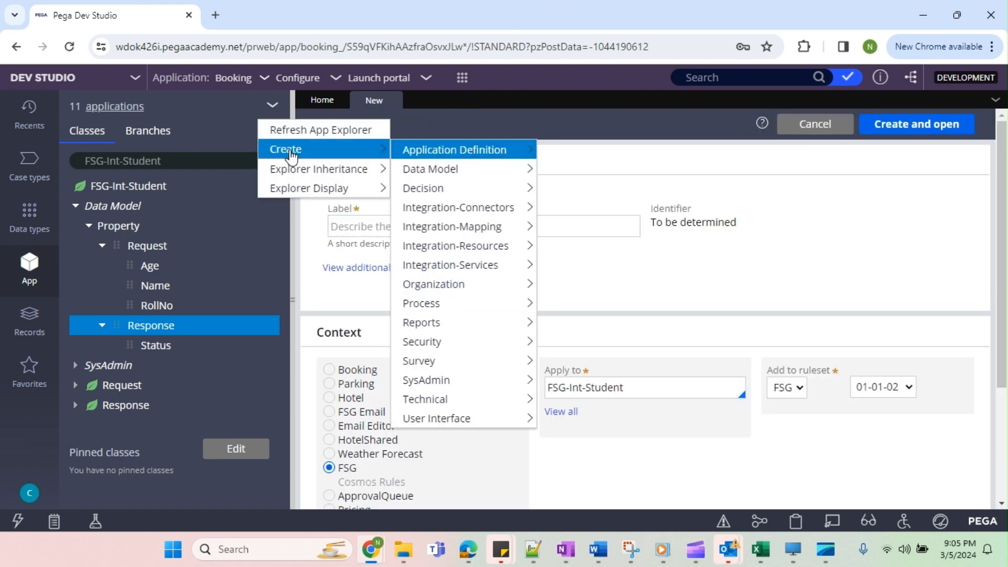
{"action": "left_click", "coordinate": [313, 129]}
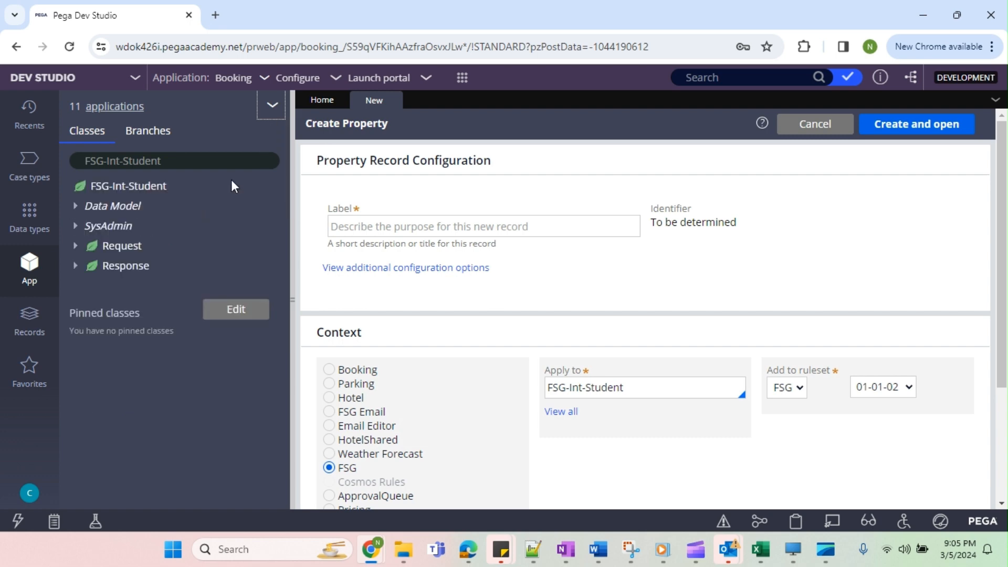
{"action": "left_click", "coordinate": [77, 206]}
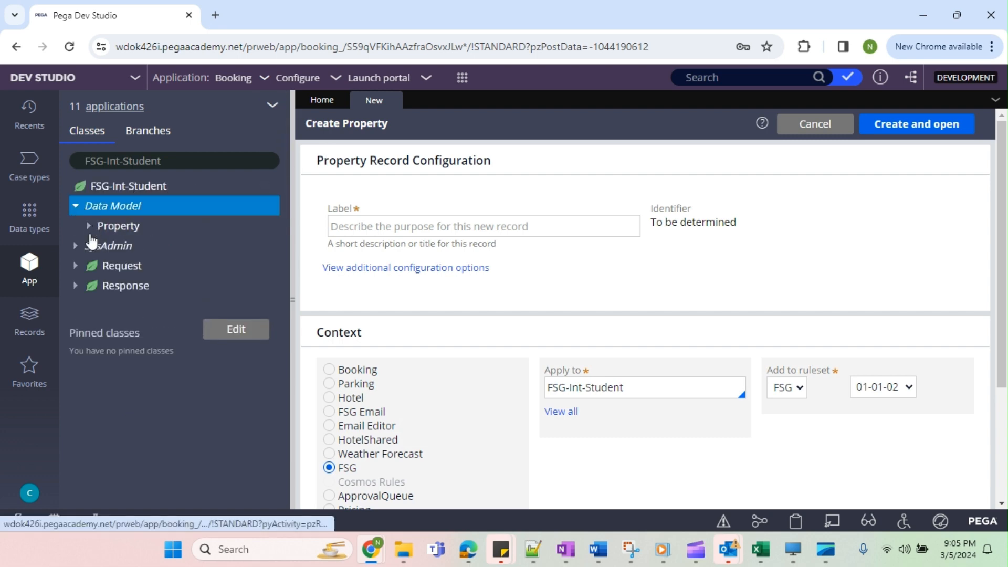
{"action": "left_click", "coordinate": [91, 229]}
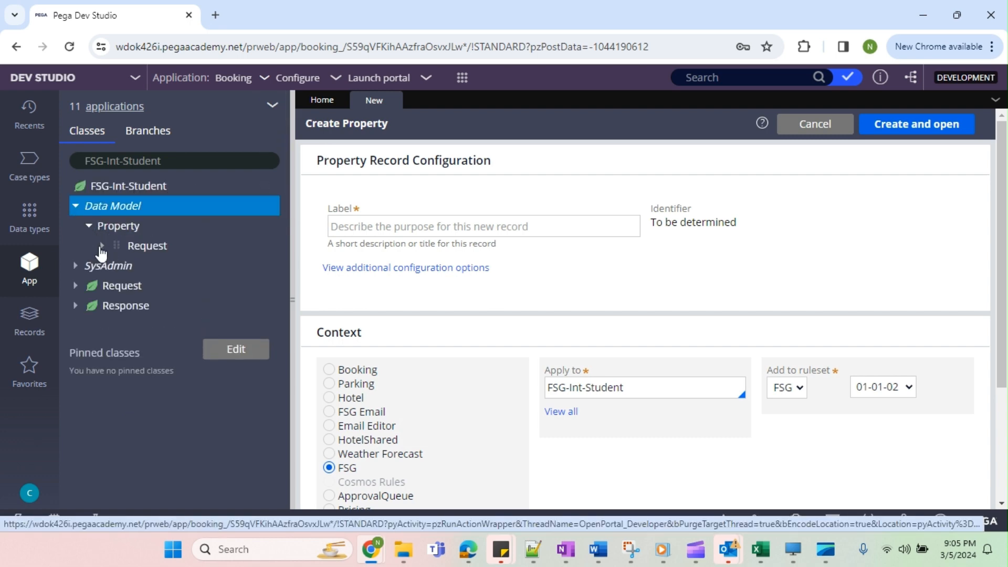
{"action": "left_click", "coordinate": [139, 243]}
{"action": "right_click", "coordinate": [130, 228]}
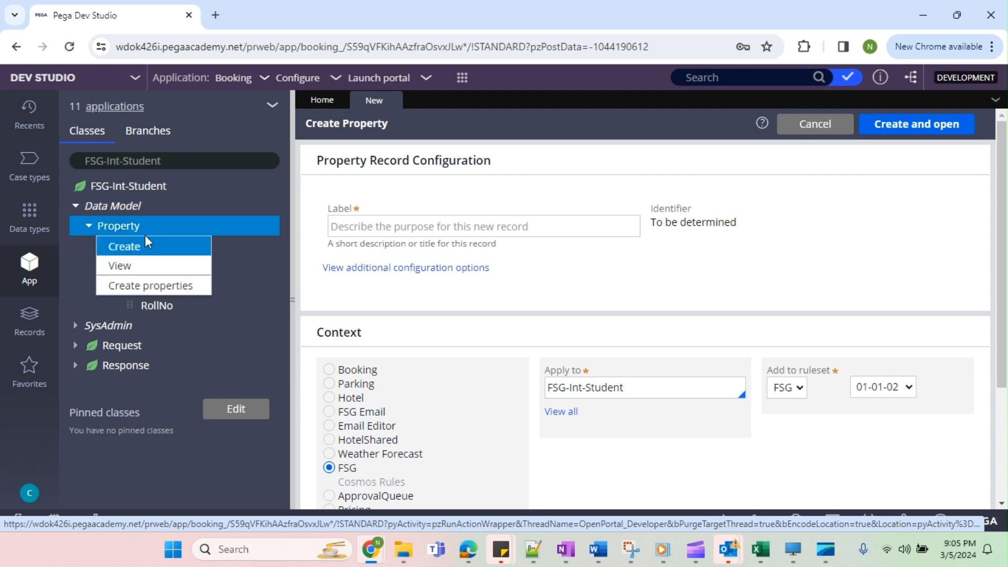
{"action": "left_click", "coordinate": [135, 255]}
{"action": "left_click", "coordinate": [416, 221]}
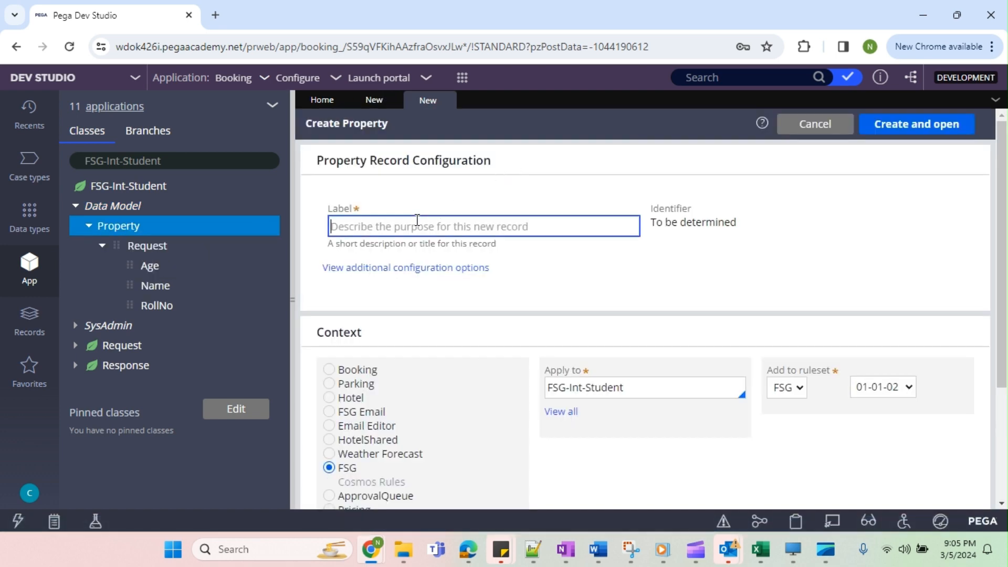
{"action": "type", "text": "Response"}
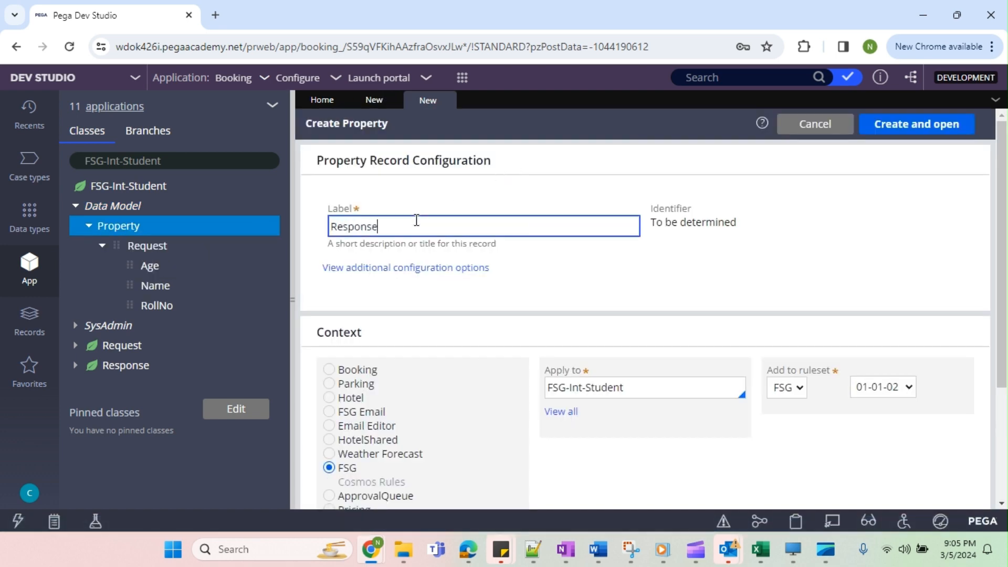
{"action": "left_click", "coordinate": [656, 394]}
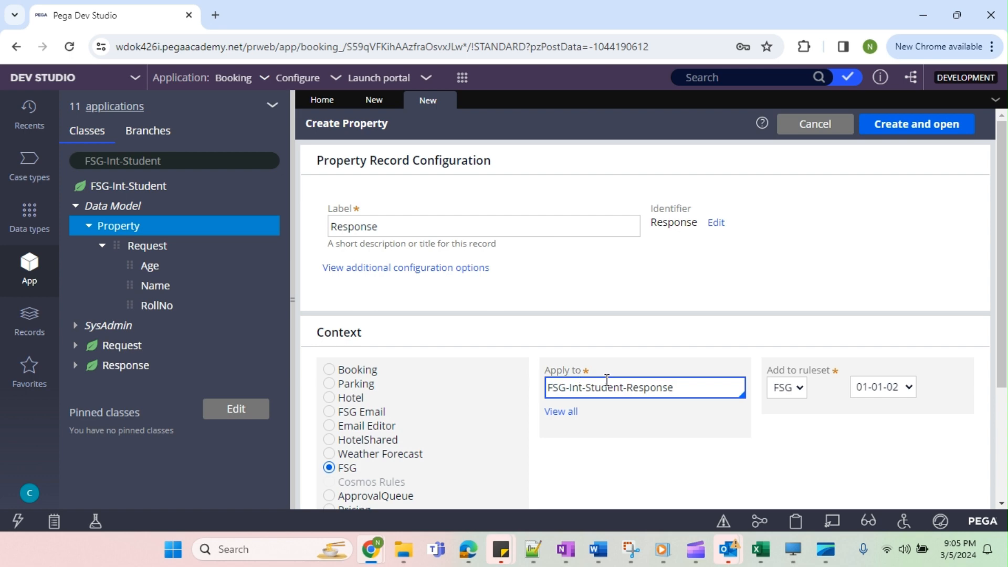
{"action": "left_click", "coordinate": [943, 121]}
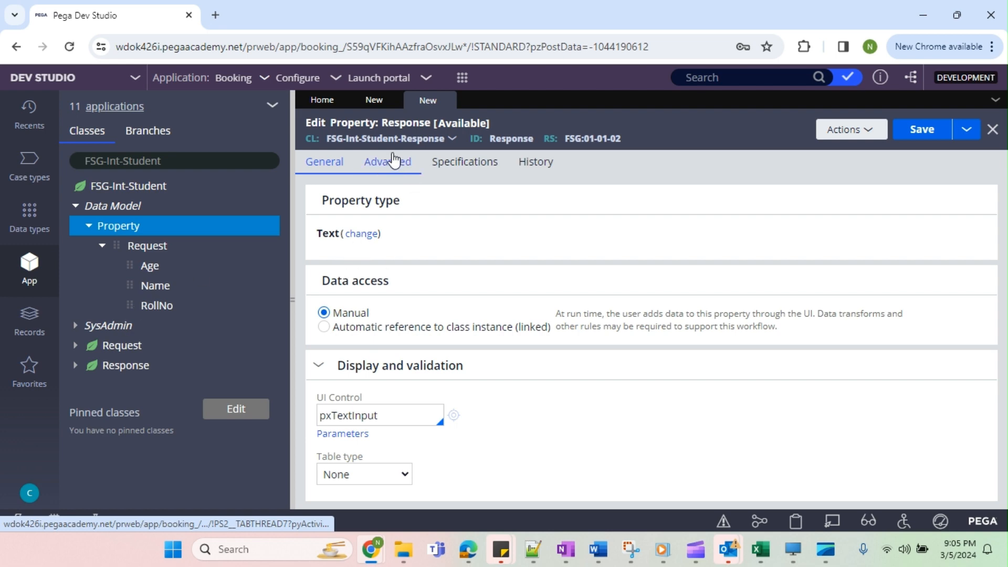
{"action": "left_click", "coordinate": [364, 233]}
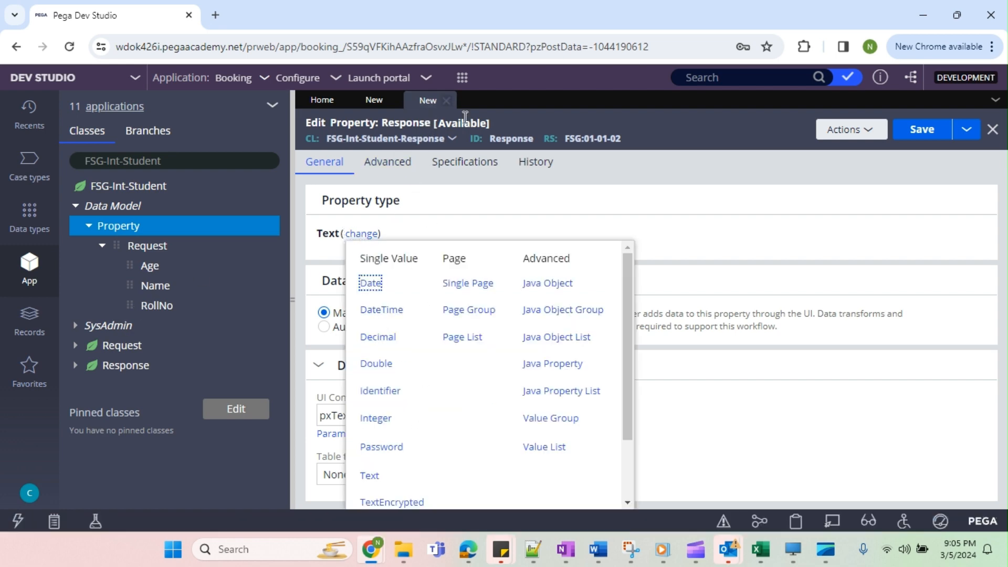
{"action": "left_click", "coordinate": [447, 101]}
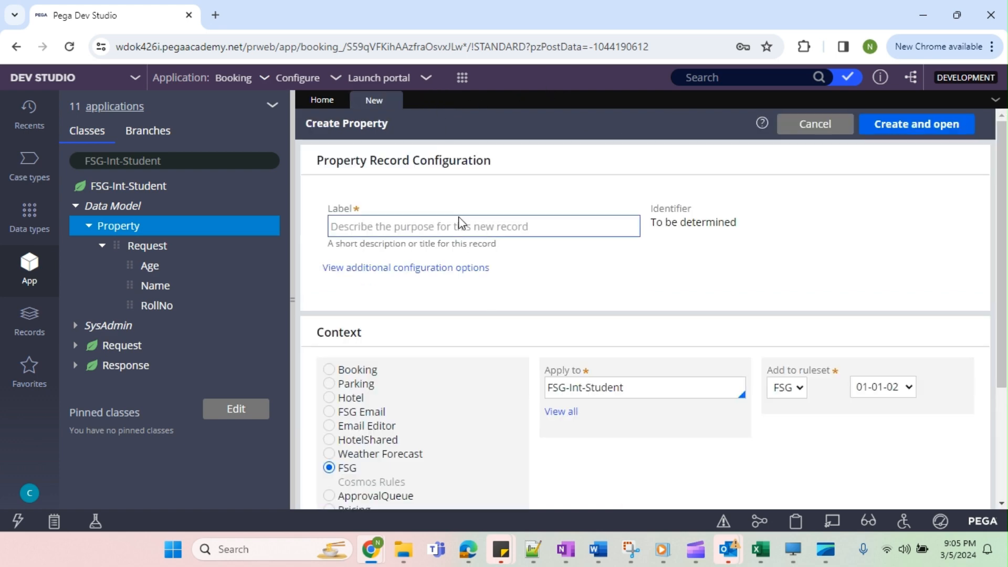
Create a property labelled Response that applies to FSG-Int-Student, and set its type to Single Page.
{"action": "left_click", "coordinate": [447, 225]}
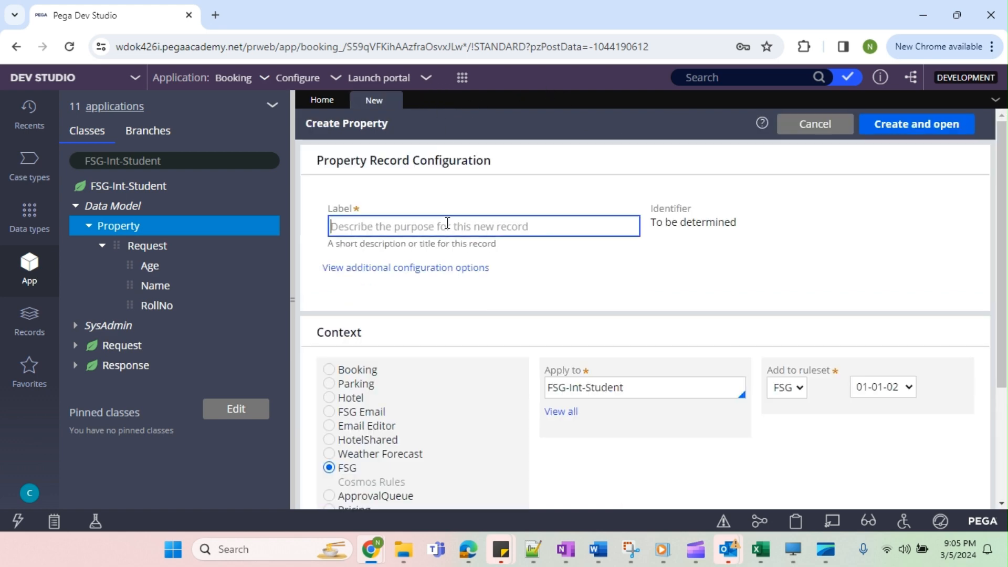
{"action": "type", "text": "Re"}
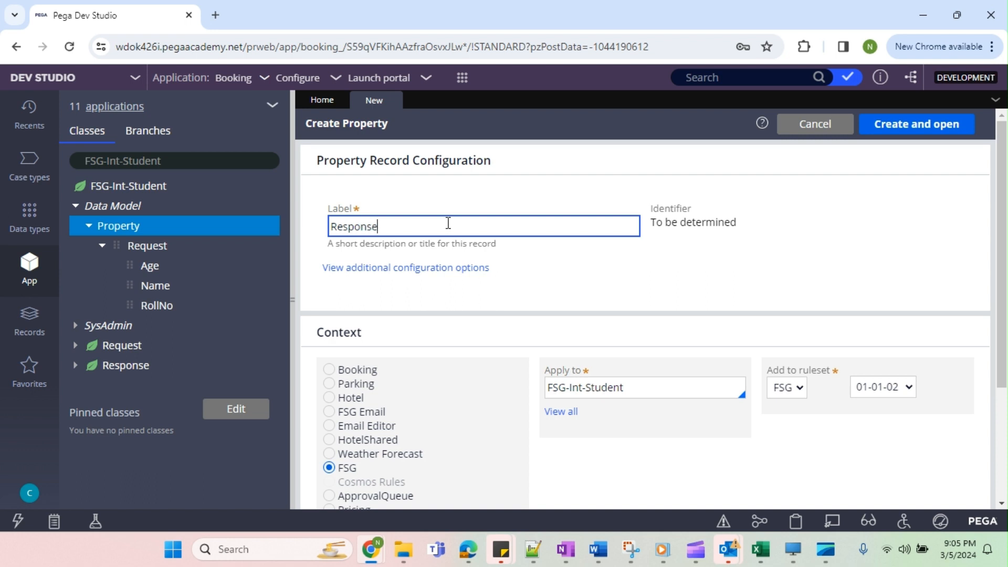
{"action": "type", "text": "sponse"}
{"action": "left_click", "coordinate": [913, 126]}
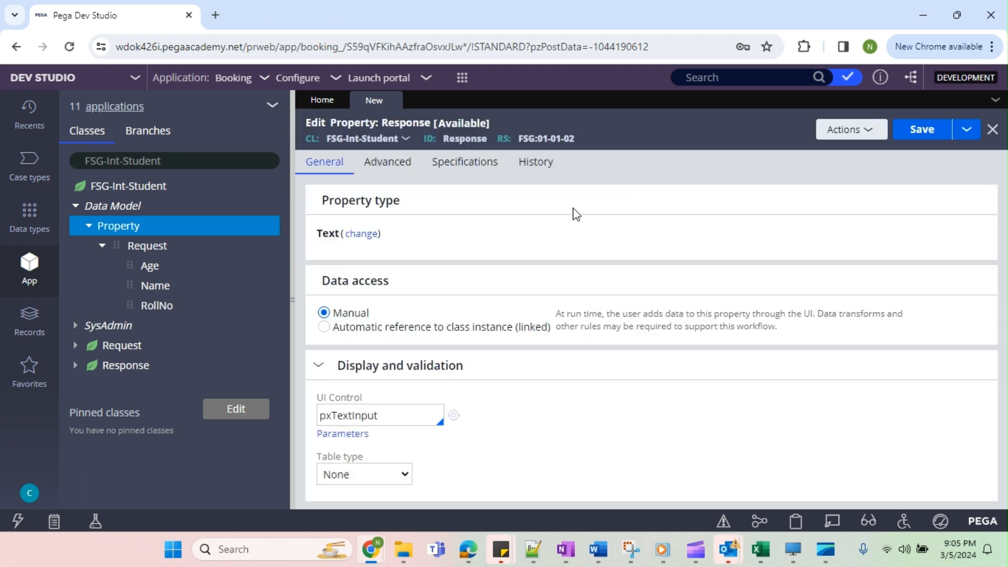
{"action": "left_click", "coordinate": [362, 234]}
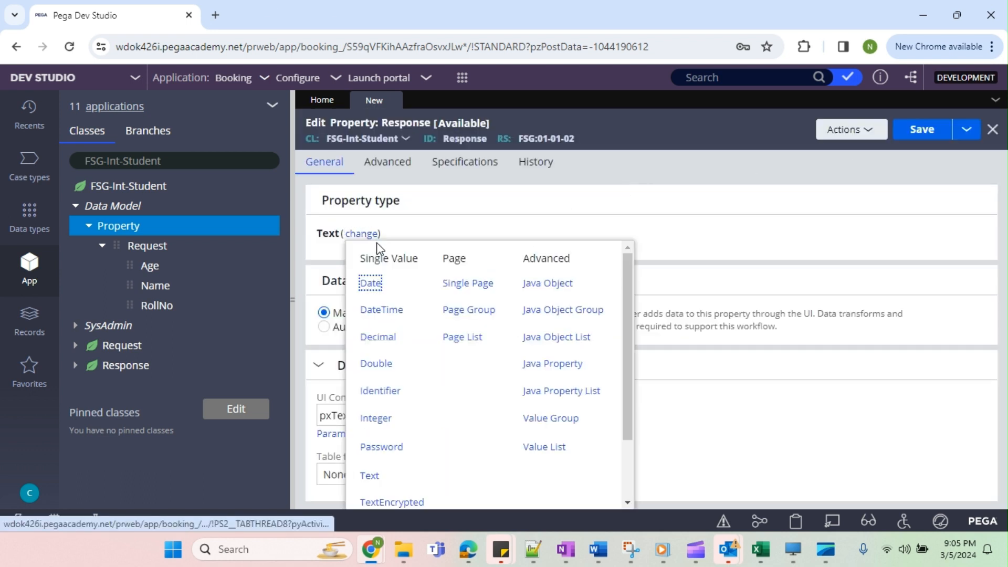
{"action": "left_click", "coordinate": [468, 284]}
Set the Response property's page definition to FSG-Int-Student-Response, save the record and close it.
{"action": "left_click", "coordinate": [373, 275]}
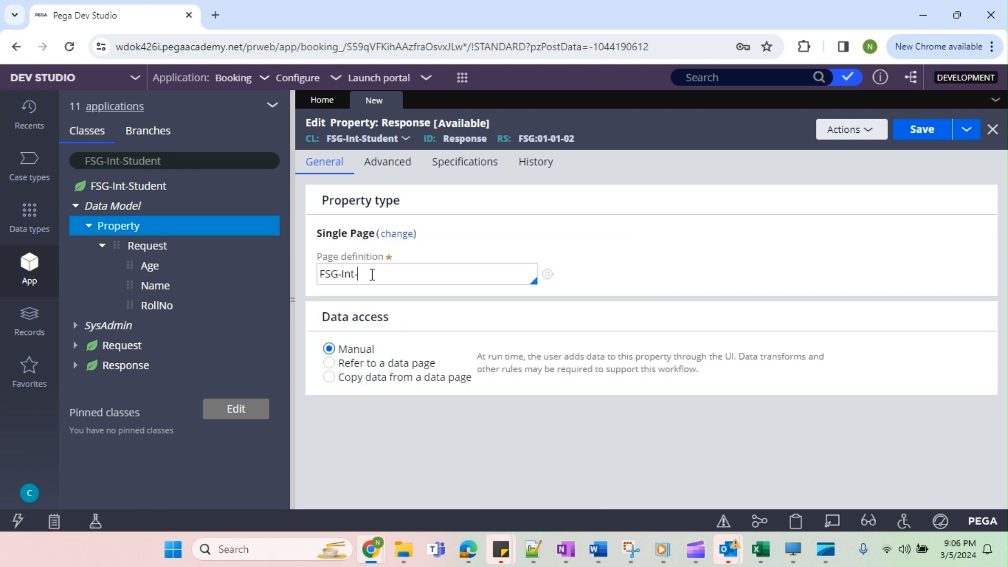
{"action": "key", "text": "Down"}
{"action": "key", "text": "Down"}
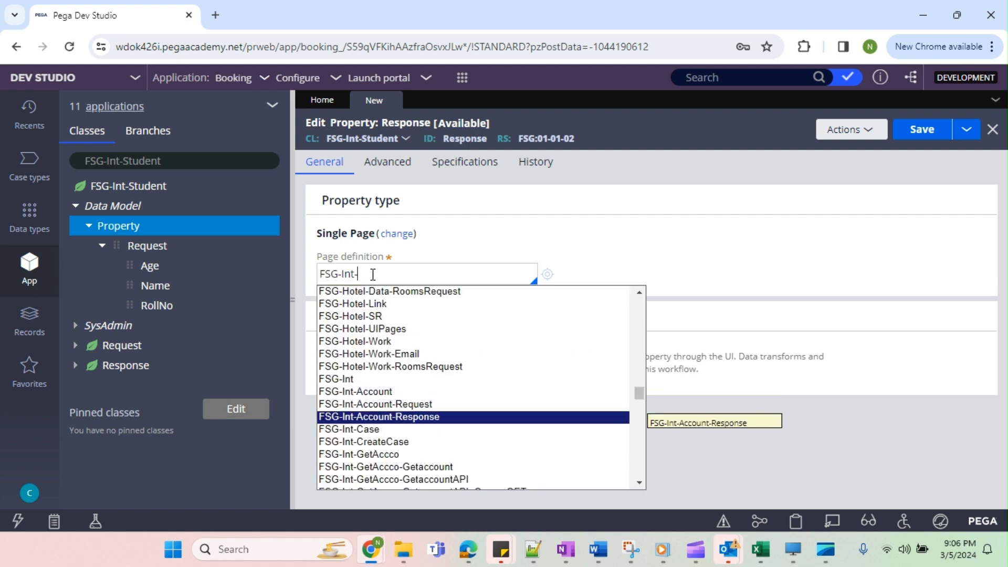
{"action": "key", "text": "Return"}
{"action": "double_click", "coordinate": [373, 275]}
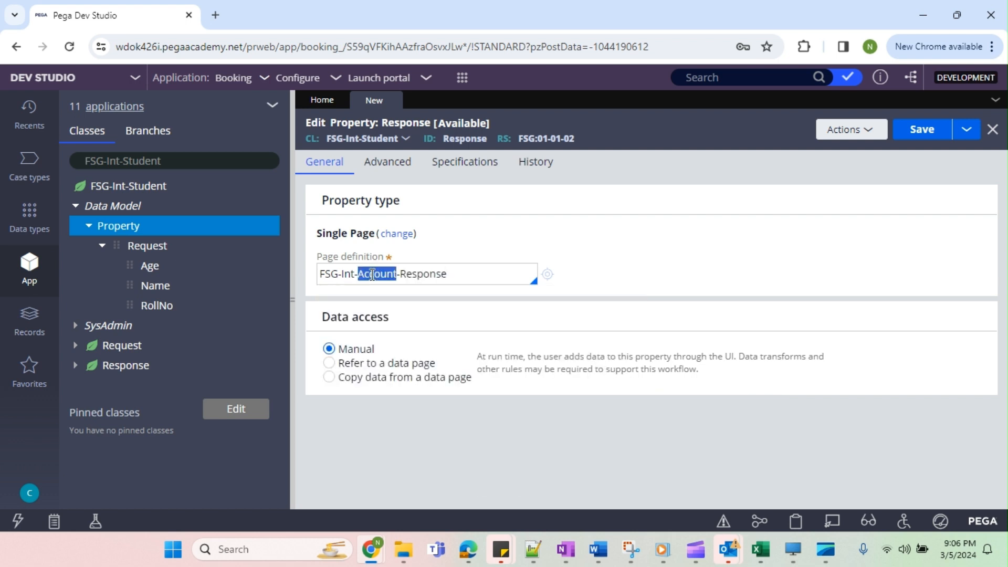
{"action": "key", "text": "BackSpace"}
{"action": "key", "text": "BackSpace"}
{"action": "double_click", "coordinate": [372, 275]}
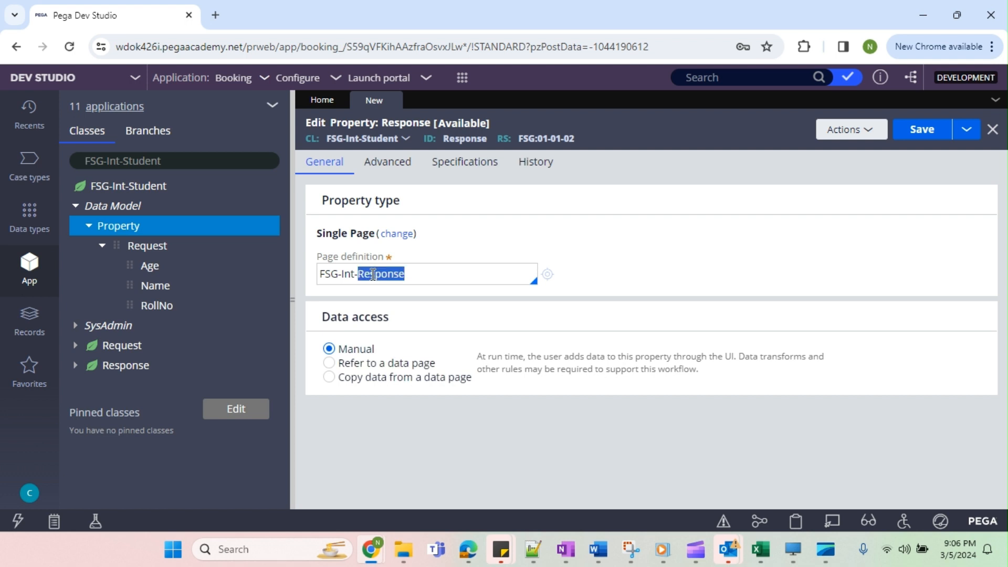
{"action": "key", "text": "BackSpace"}
{"action": "type", "text": "S"}
{"action": "key", "text": "Down"}
{"action": "key", "text": "Down"}
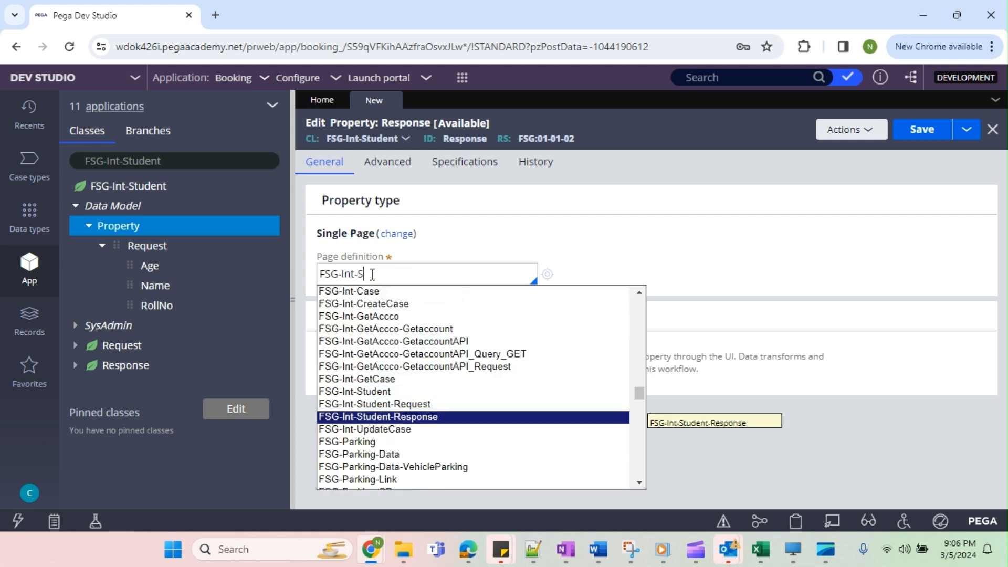
{"action": "key", "text": "Return"}
{"action": "left_click", "coordinate": [923, 132]}
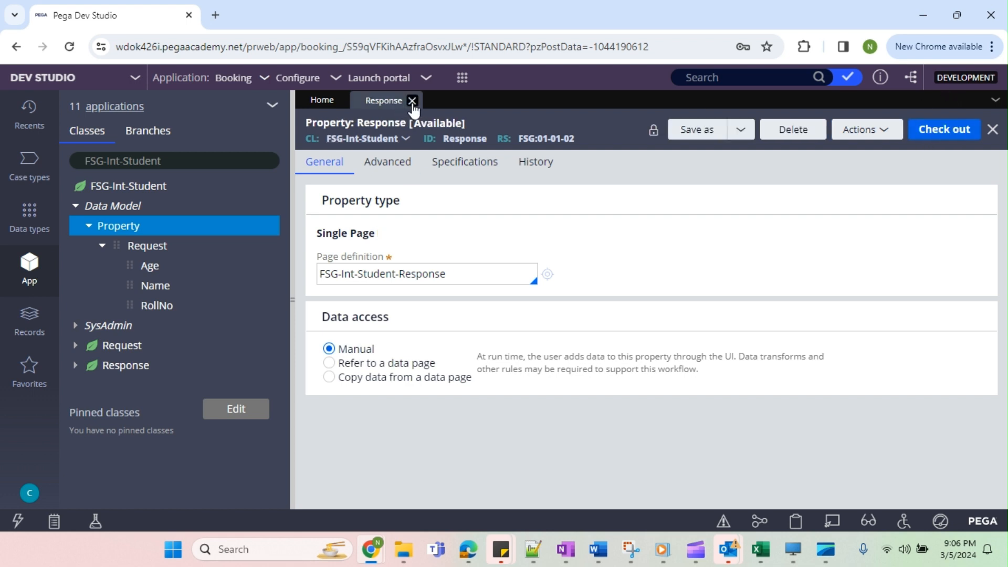
{"action": "left_click", "coordinate": [412, 101]}
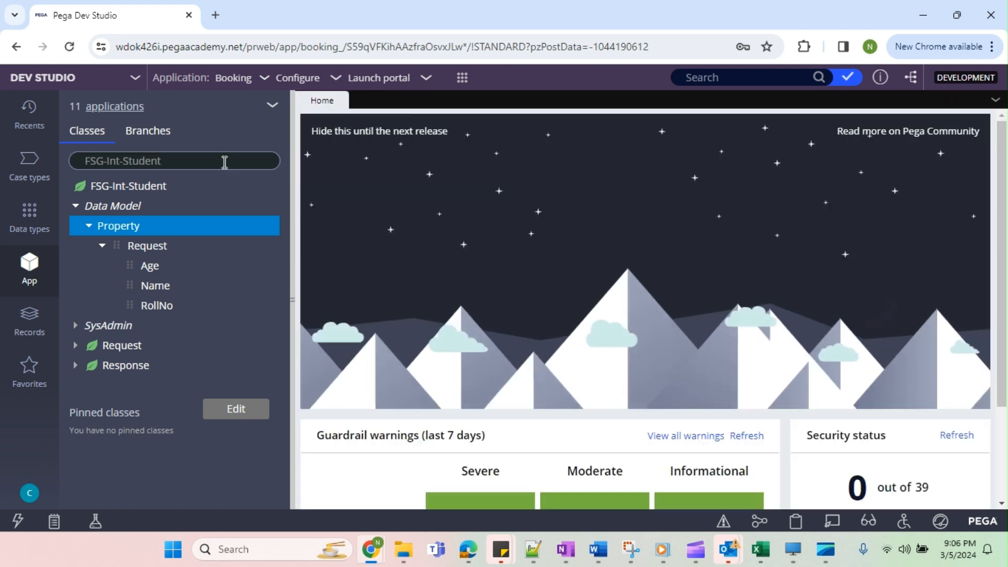
Refresh the App Explorer and expand the property list in the data model of FSG-Int-Student.
{"action": "left_click", "coordinate": [273, 106]}
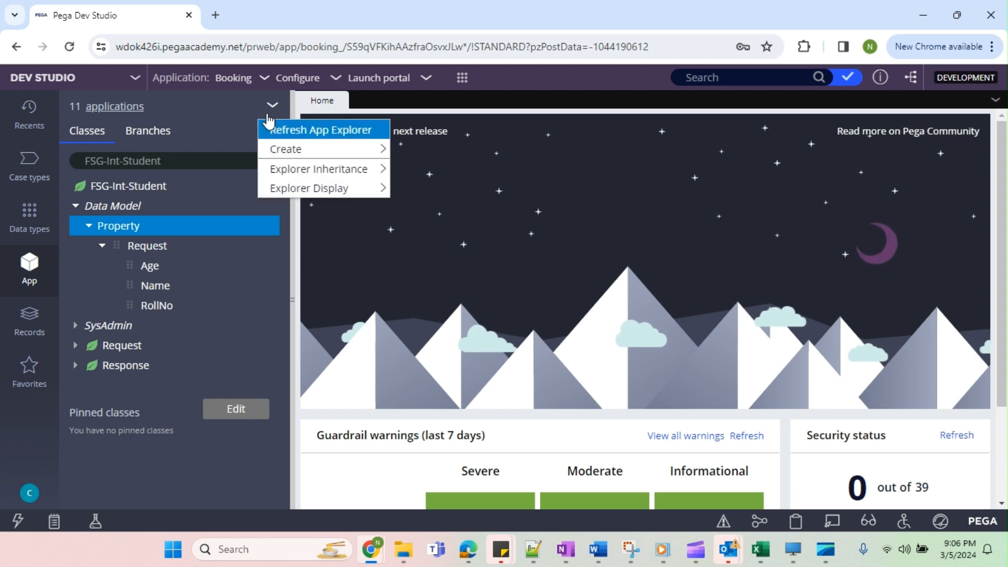
{"action": "left_click", "coordinate": [294, 135]}
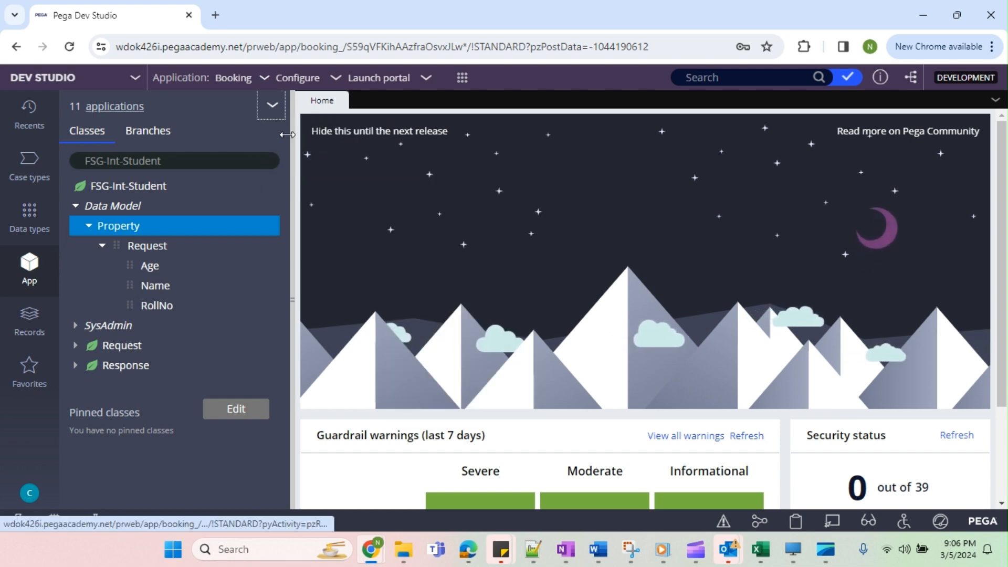
{"action": "left_click", "coordinate": [79, 207]}
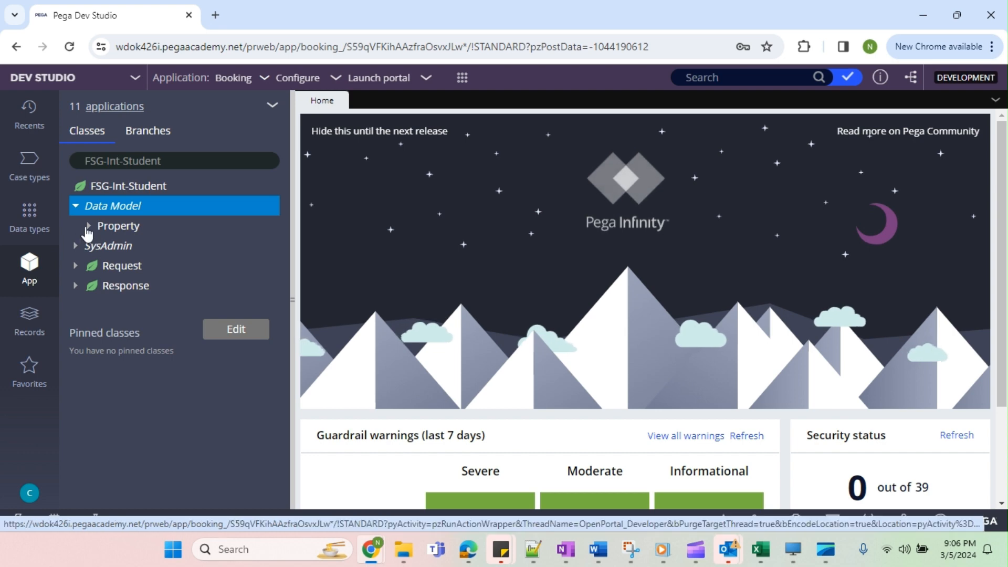
{"action": "left_click", "coordinate": [88, 227]}
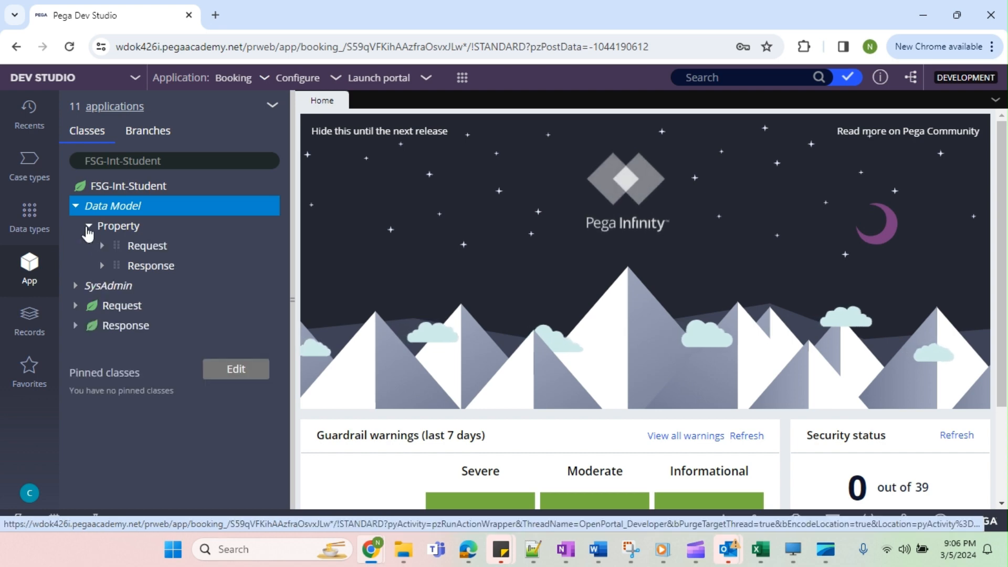
Create a property labelled Status that applies to FSG-Int-Student-Response, save the record and close it.
{"action": "right_click", "coordinate": [148, 267]}
{"action": "left_click", "coordinate": [154, 284]}
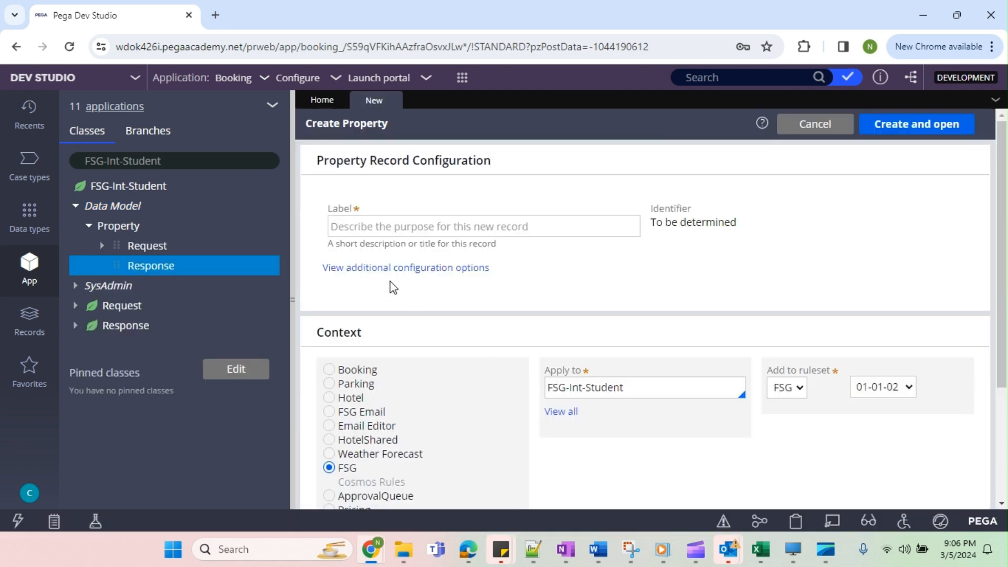
{"action": "left_click", "coordinate": [413, 227]}
{"action": "type", "text": "Status"}
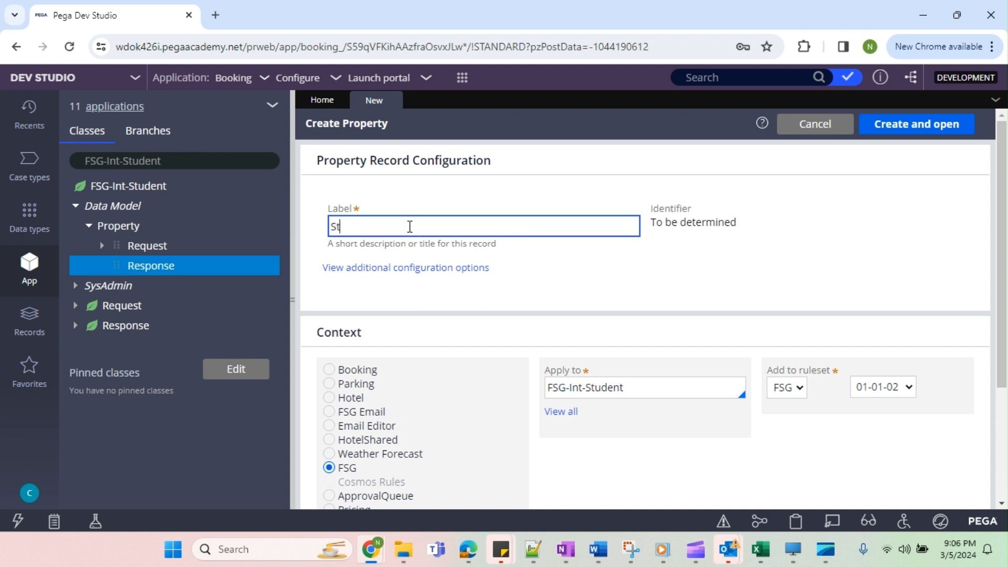
{"action": "left_click", "coordinate": [678, 314]}
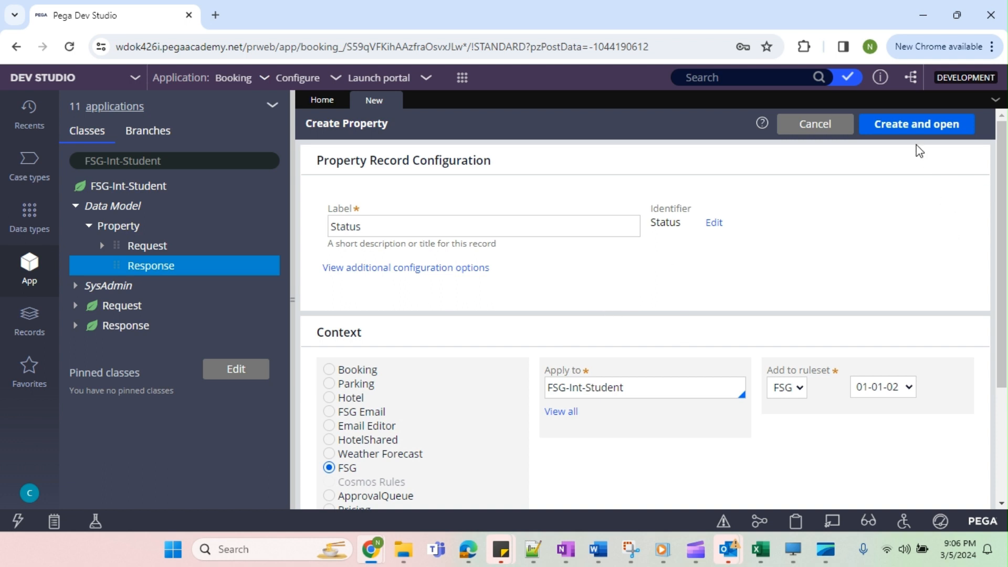
{"action": "left_click", "coordinate": [665, 388]}
{"action": "left_click", "coordinate": [651, 391]}
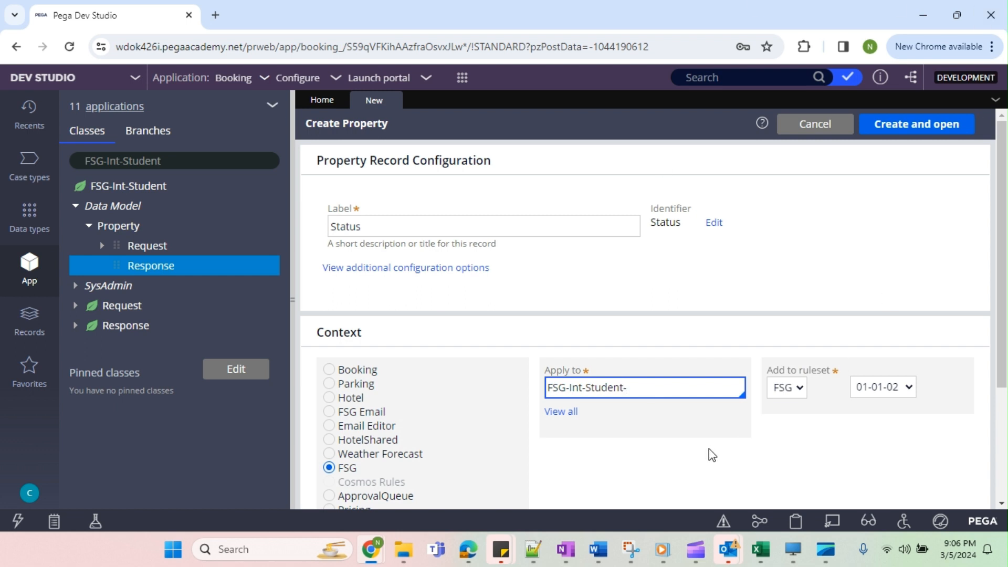
{"action": "type", "text": "-Response"}
{"action": "left_click", "coordinate": [922, 130]}
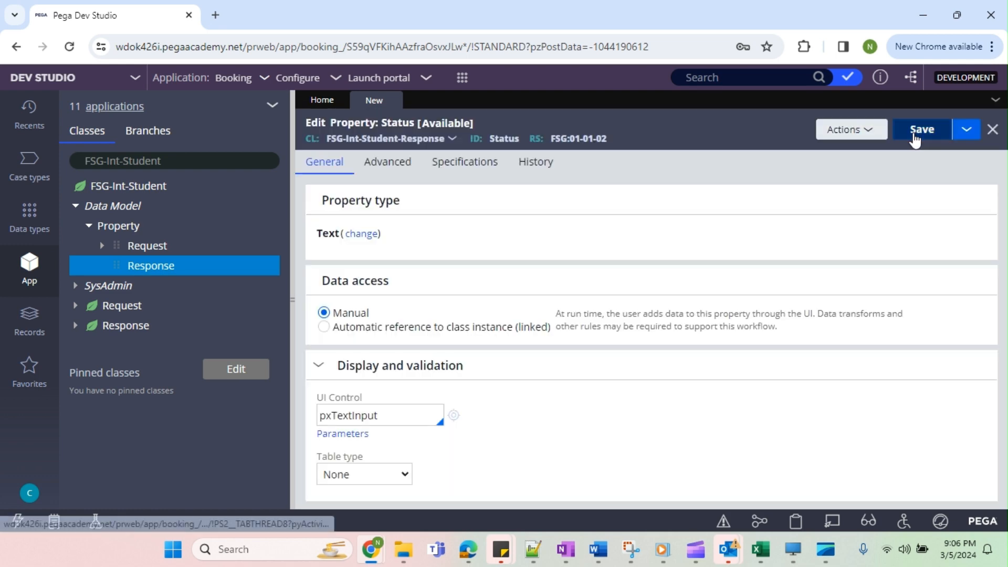
{"action": "left_click", "coordinate": [919, 131]}
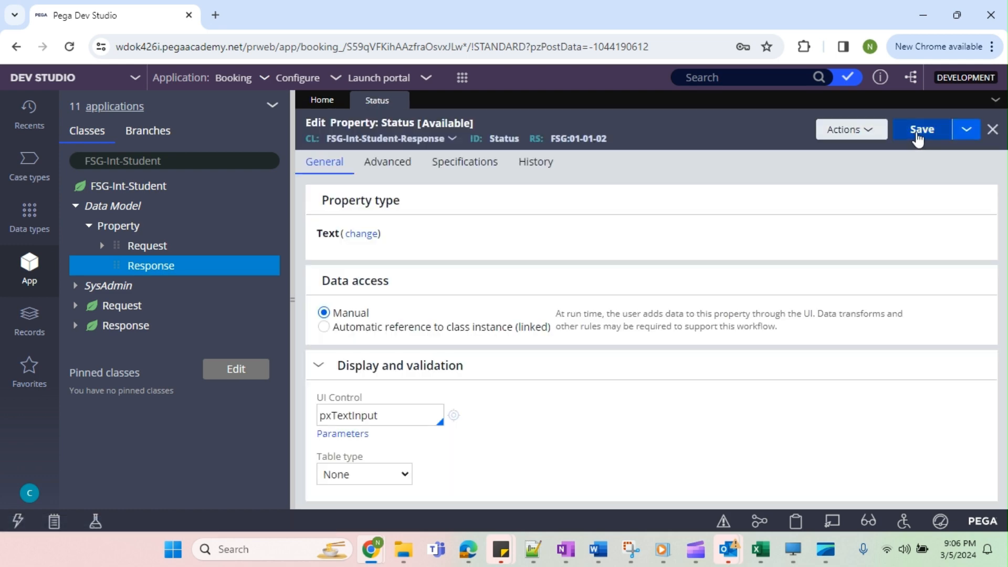
{"action": "left_click", "coordinate": [399, 100]}
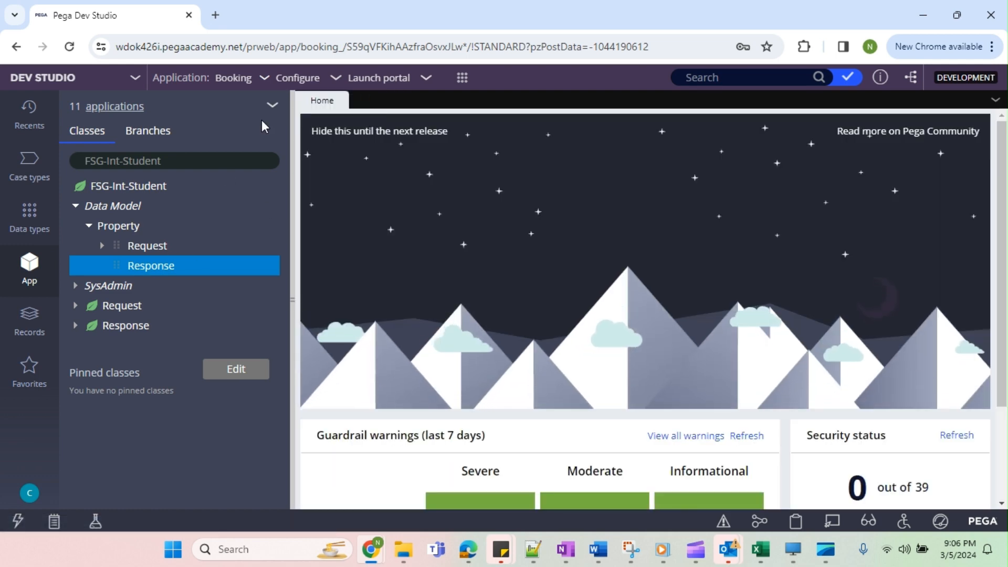
Refresh the App Explorer and expand the Request and Response properties of FSG-Int-Student to check their nested fields.
{"action": "left_click", "coordinate": [272, 104]}
{"action": "left_click", "coordinate": [295, 128]}
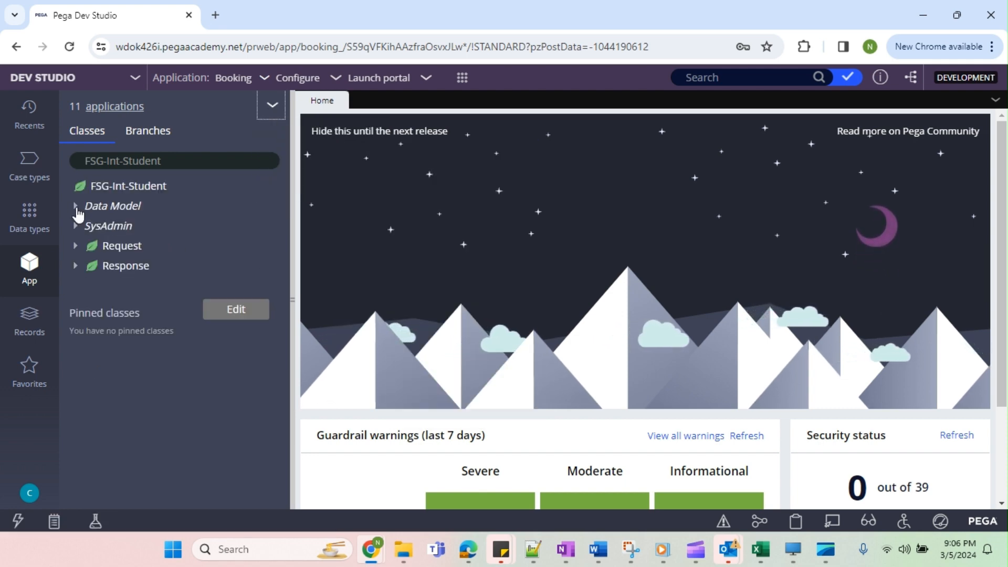
{"action": "left_click", "coordinate": [76, 207]}
{"action": "left_click", "coordinate": [89, 227]}
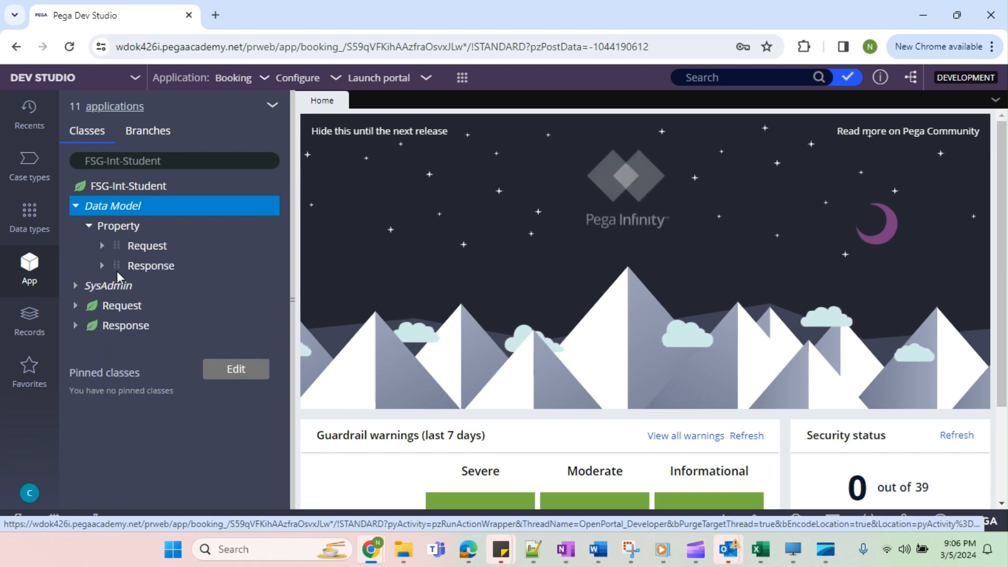
{"action": "left_click", "coordinate": [102, 267]}
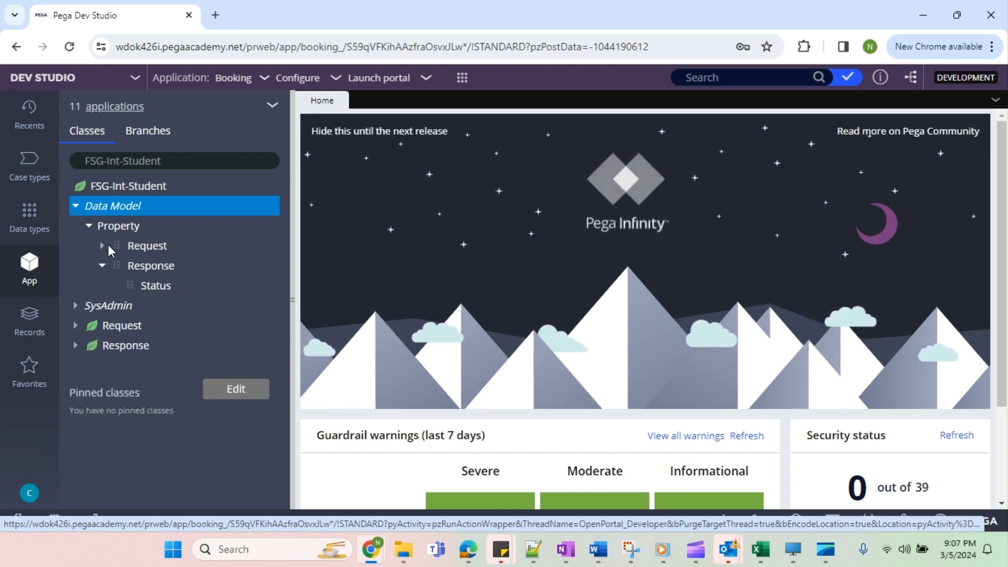
{"action": "left_click", "coordinate": [103, 245]}
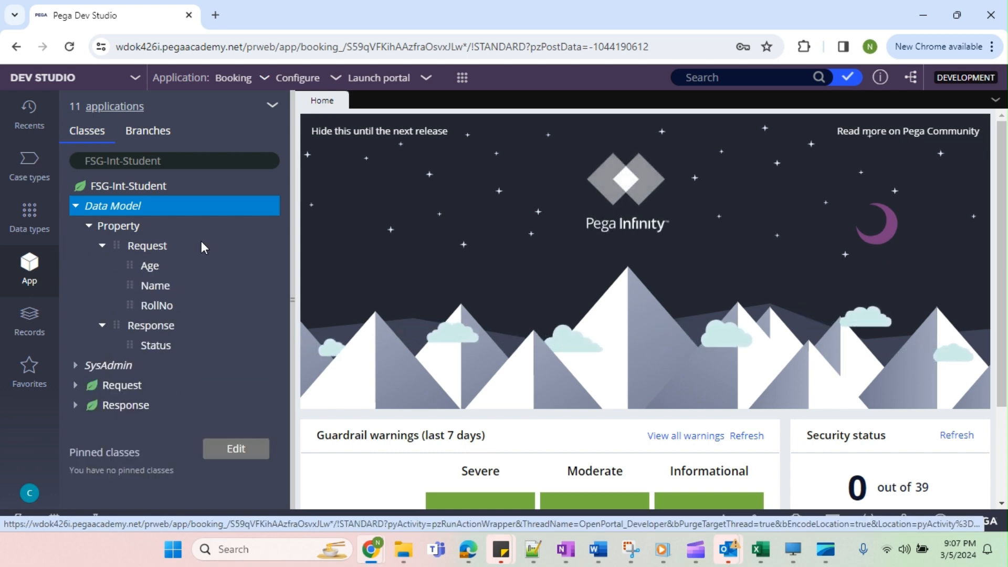
Start a new Service REST record from the FSG-Int-Student class and begin filling in its service name.
{"action": "left_click", "coordinate": [77, 206]}
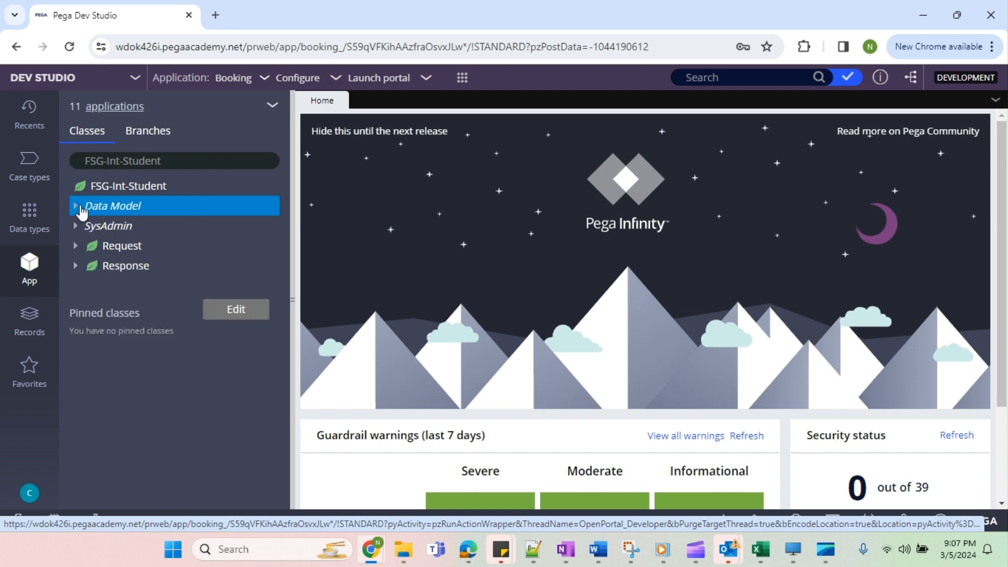
{"action": "right_click", "coordinate": [153, 198]}
{"action": "right_click", "coordinate": [150, 204]}
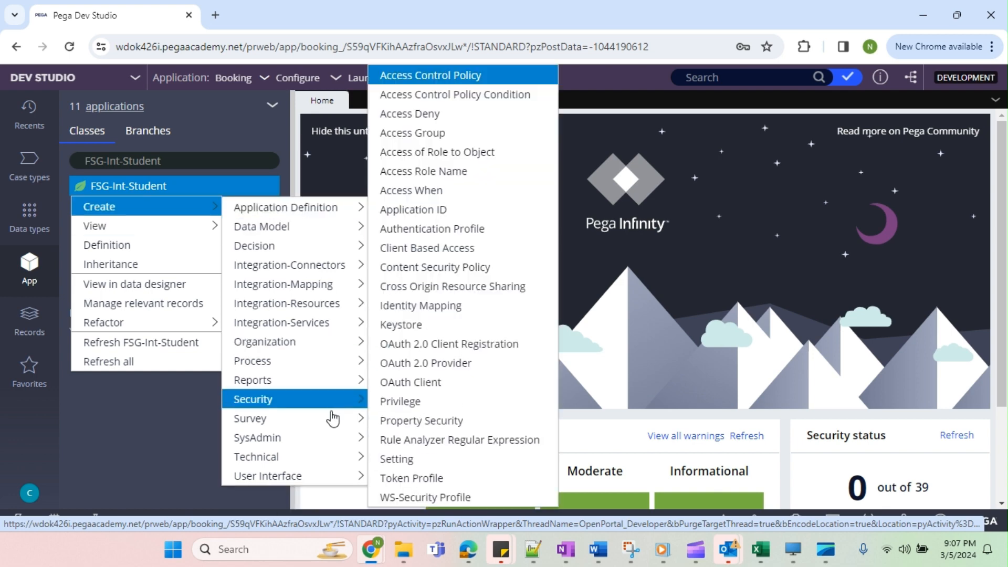
{"action": "mouse_move", "coordinate": [321, 435]}
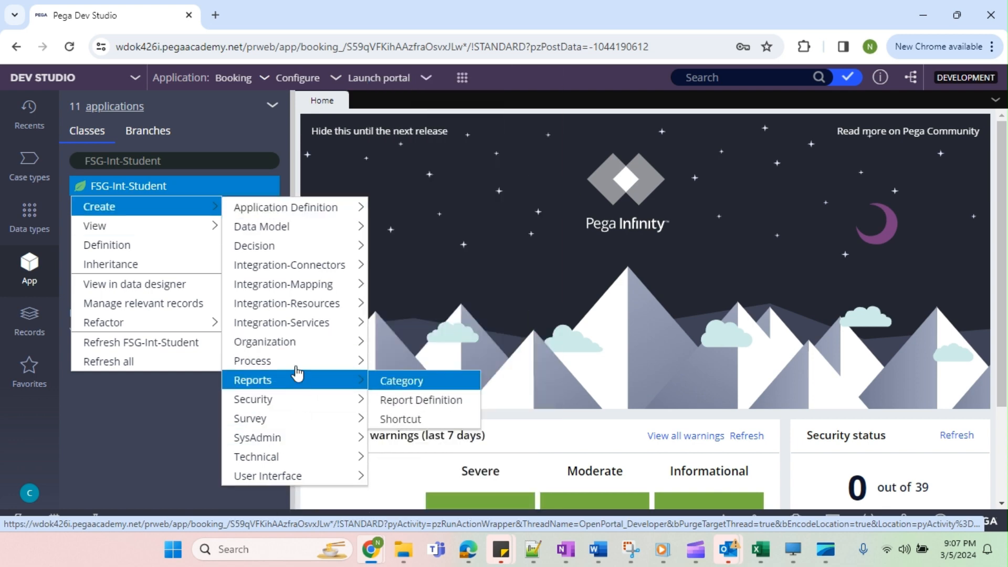
{"action": "mouse_move", "coordinate": [298, 304]}
{"action": "mouse_move", "coordinate": [294, 322]}
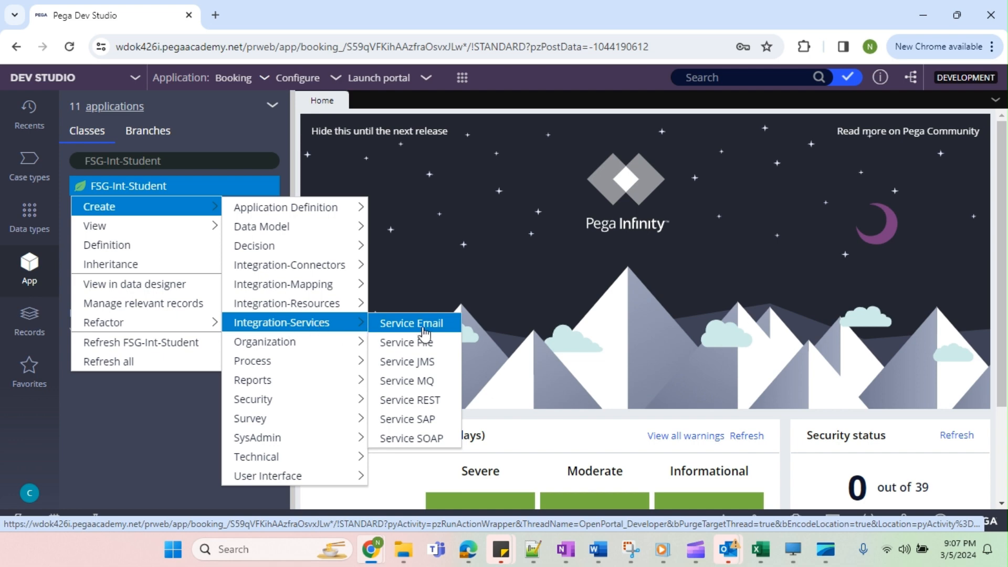
{"action": "left_click", "coordinate": [410, 400]}
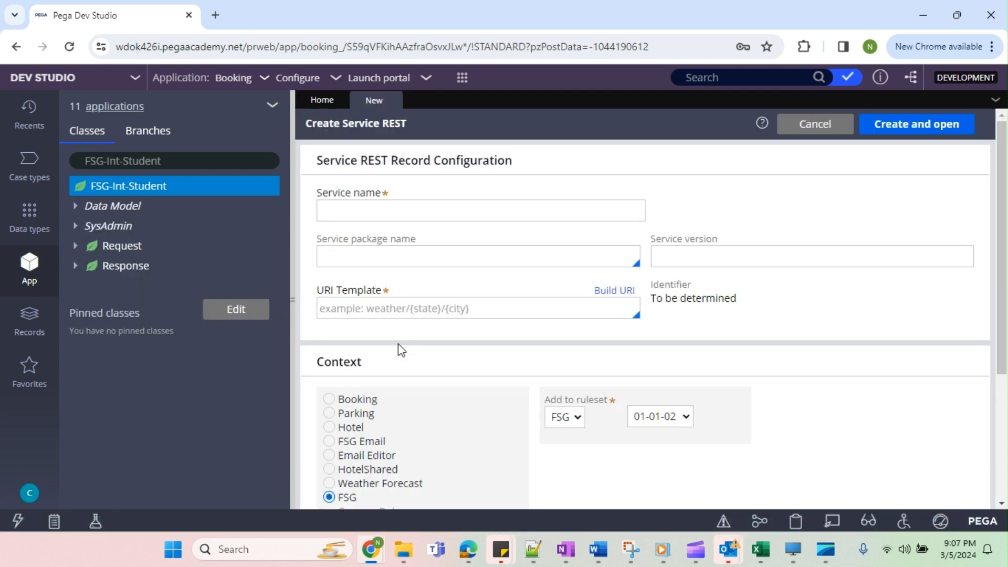
{"action": "left_click", "coordinate": [399, 216]}
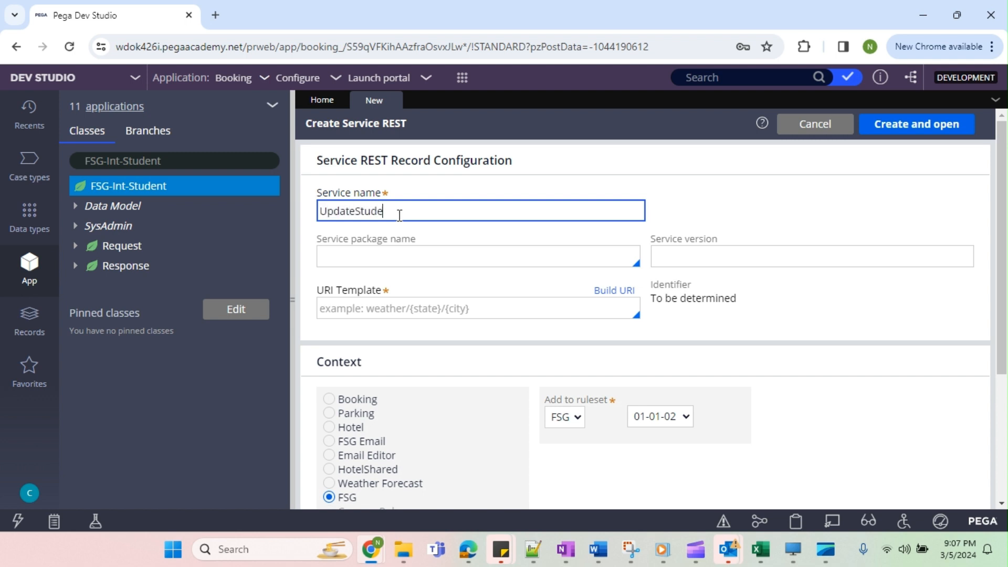
Name the new Service REST record UpdateStudentDetails and assign it to the Account service package.
{"action": "type", "text": "UpdateStudent"}
{"action": "key", "text": "BackSpace"}
{"action": "type", "text": "Details"}
{"action": "left_click", "coordinate": [456, 257]}
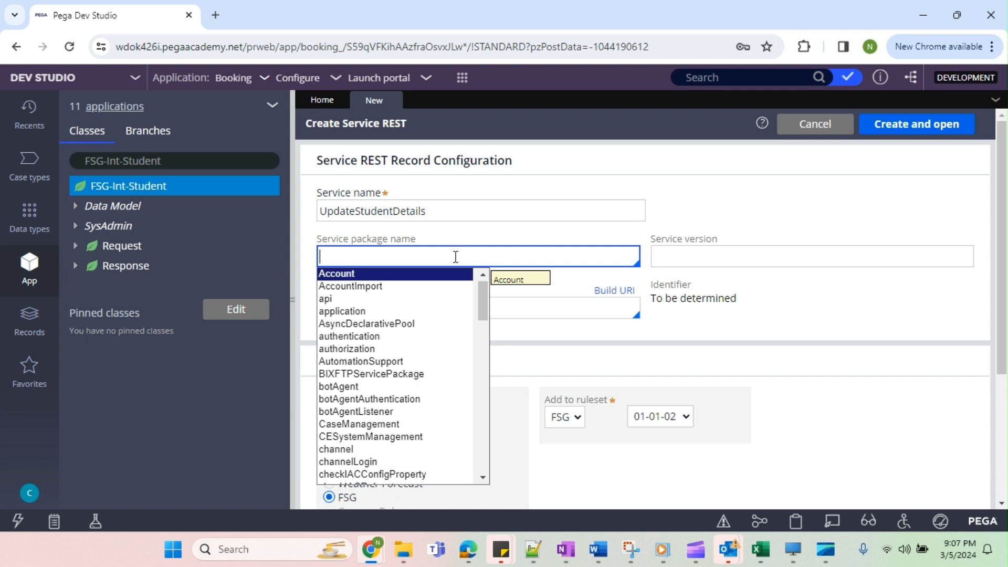
{"action": "key", "text": "Return"}
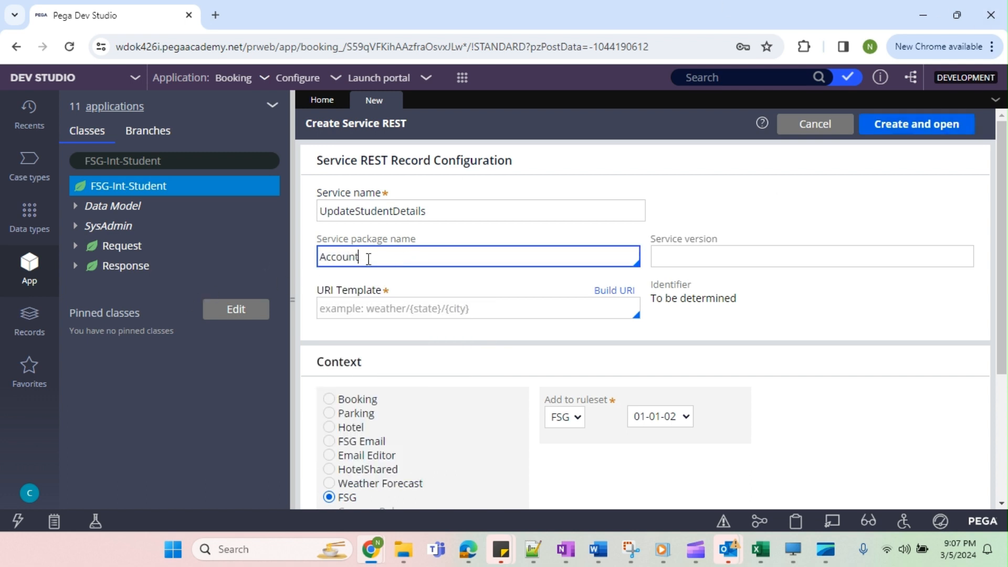
{"action": "left_click_drag", "start_coordinate": [368, 260], "coordinate": [316, 265]}
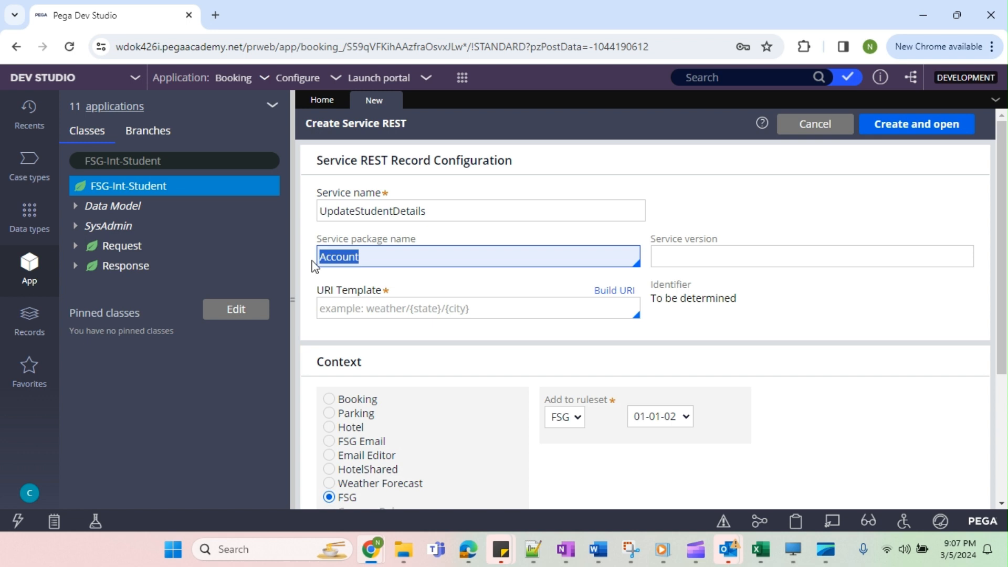
Set the URI template to StudentDetails and the service version to V1, and create the Service REST record.
{"action": "left_click", "coordinate": [386, 308]}
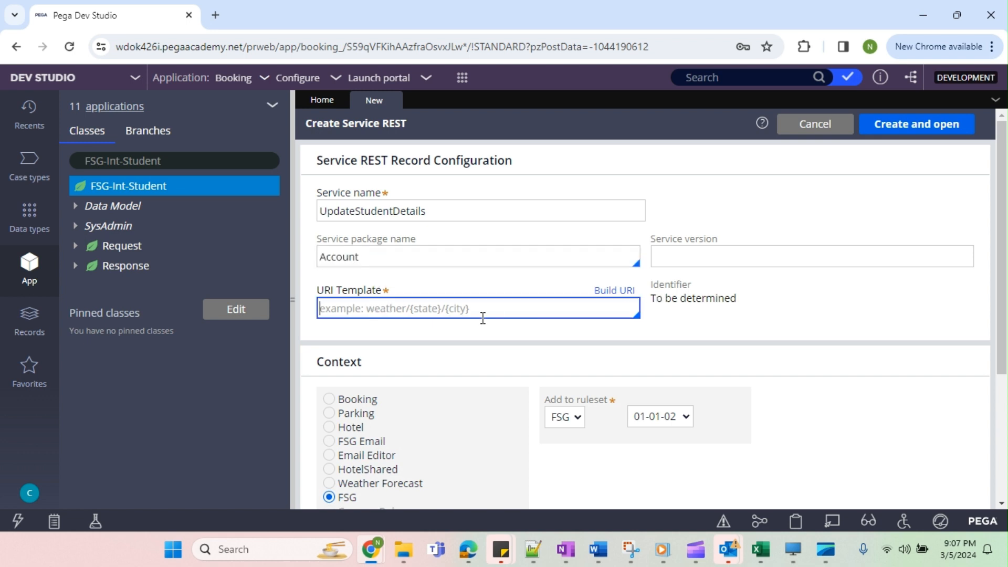
{"action": "type", "text": "StudentDetails"}
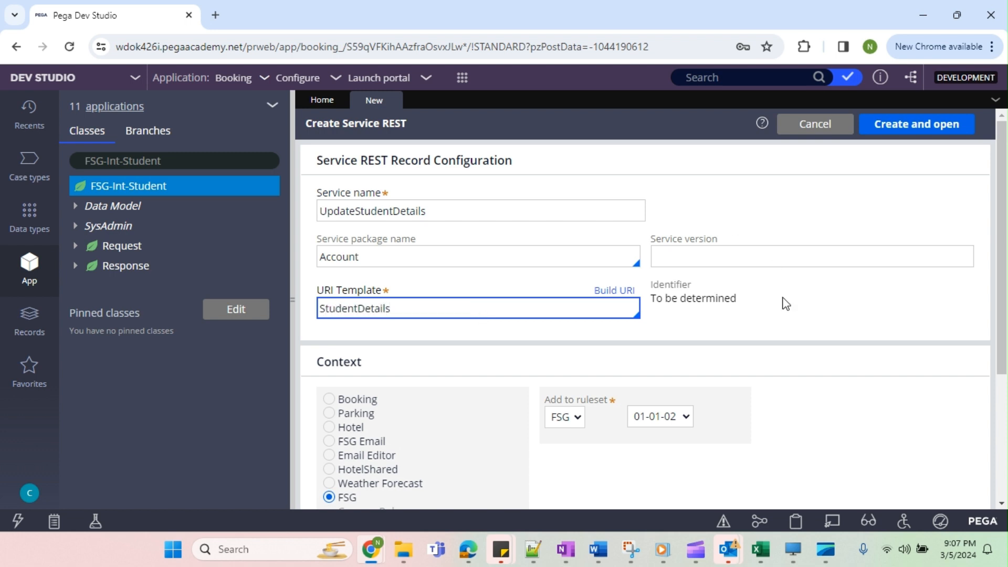
{"action": "left_click", "coordinate": [761, 347]}
{"action": "left_click", "coordinate": [723, 255]}
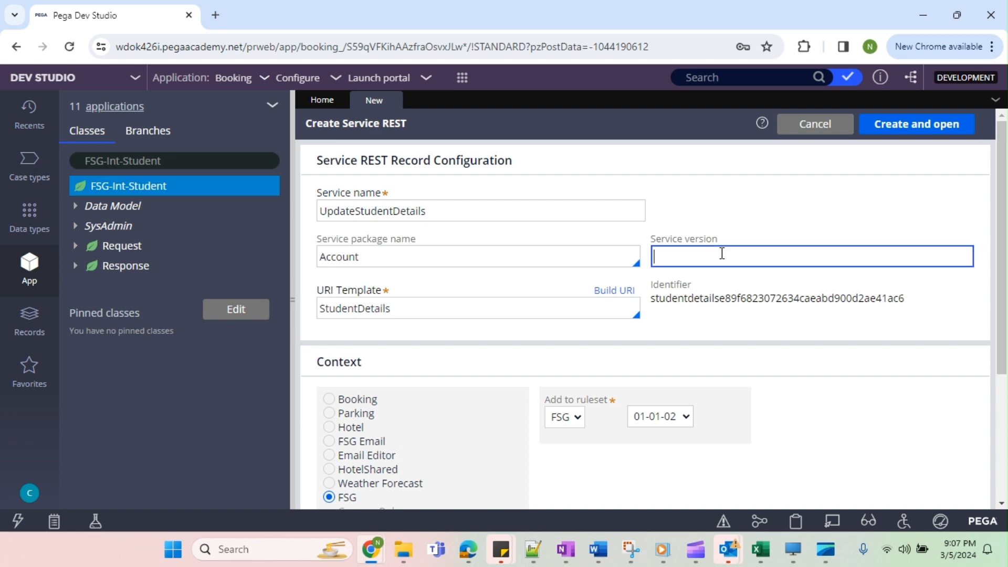
{"action": "scroll", "coordinate": [735, 316], "scroll_direction": "down", "scroll_amount": 3}
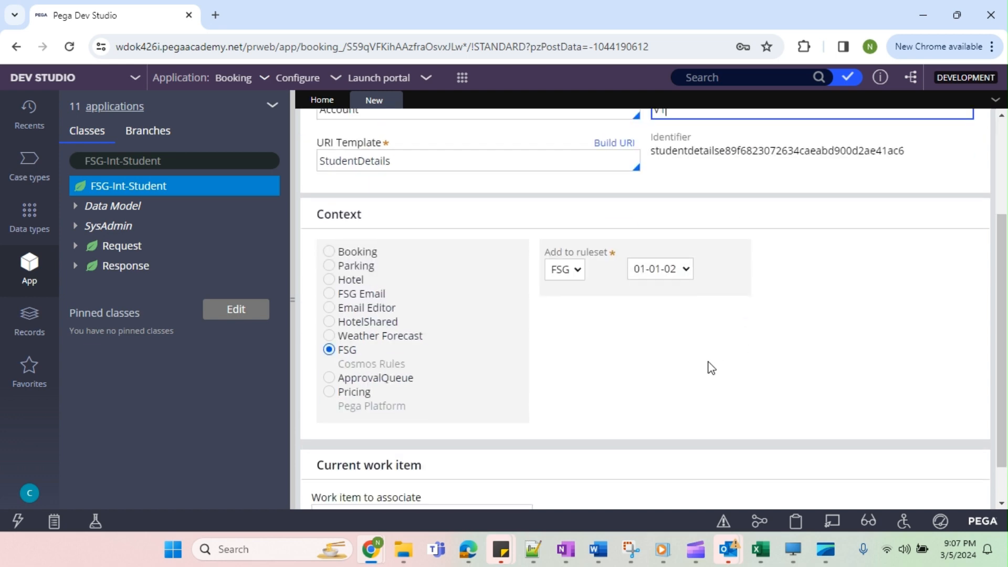
{"action": "scroll", "coordinate": [709, 368], "scroll_direction": "up", "scroll_amount": 3}
{"action": "left_click", "coordinate": [911, 127]}
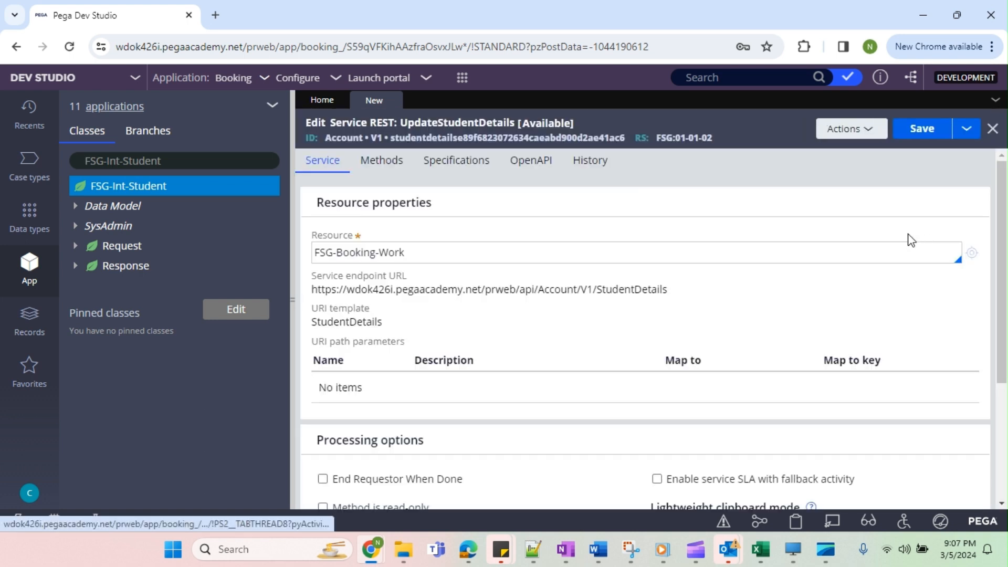
Change the resource class of the UpdateStudentDetails service to FSG-Int-Student.
{"action": "left_click_drag", "start_coordinate": [438, 249], "coordinate": [313, 256]}
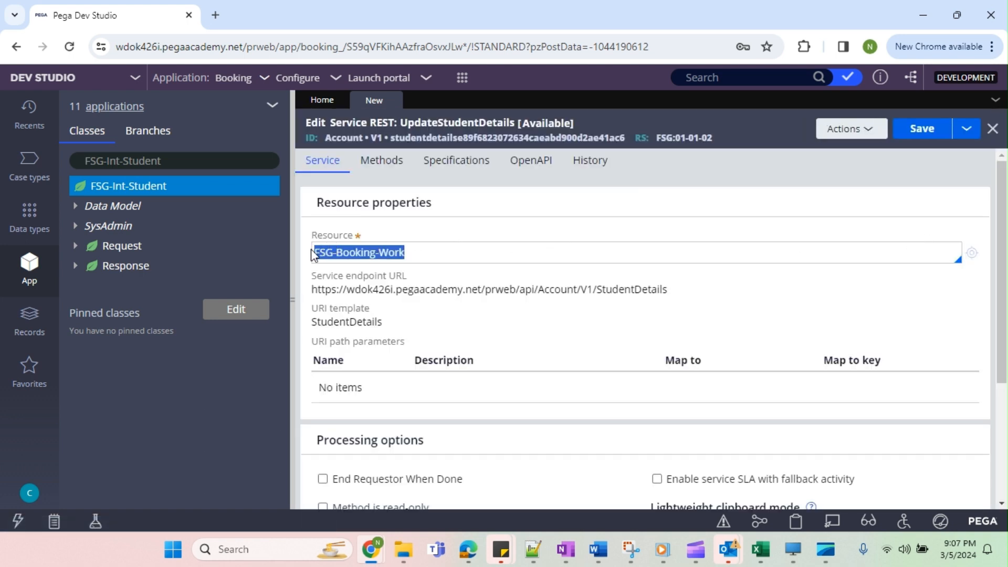
{"action": "double_click", "coordinate": [389, 254]}
{"action": "key", "text": "BackSpace"}
{"action": "key", "text": "BackSpace"}
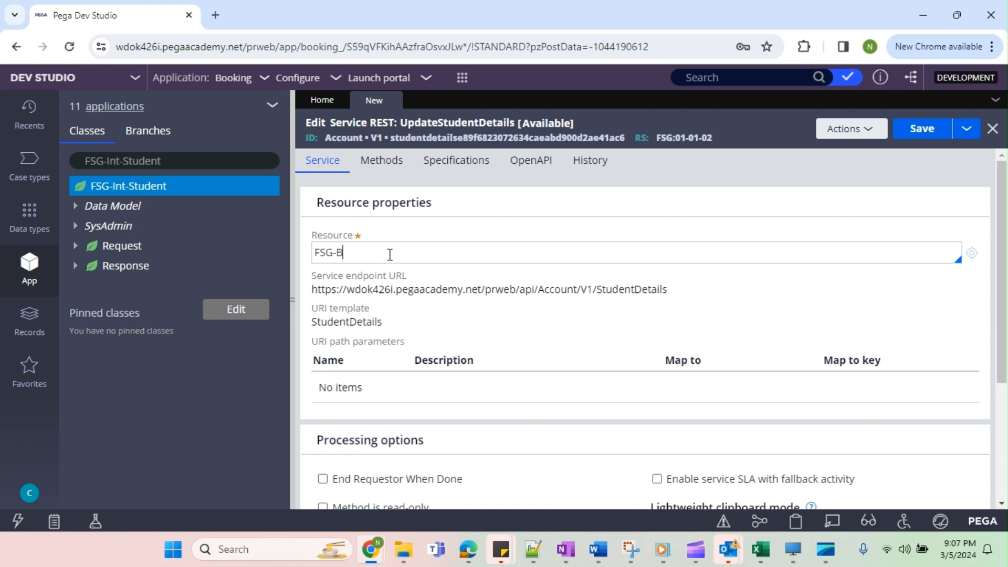
{"action": "type", "text": "Int-St"}
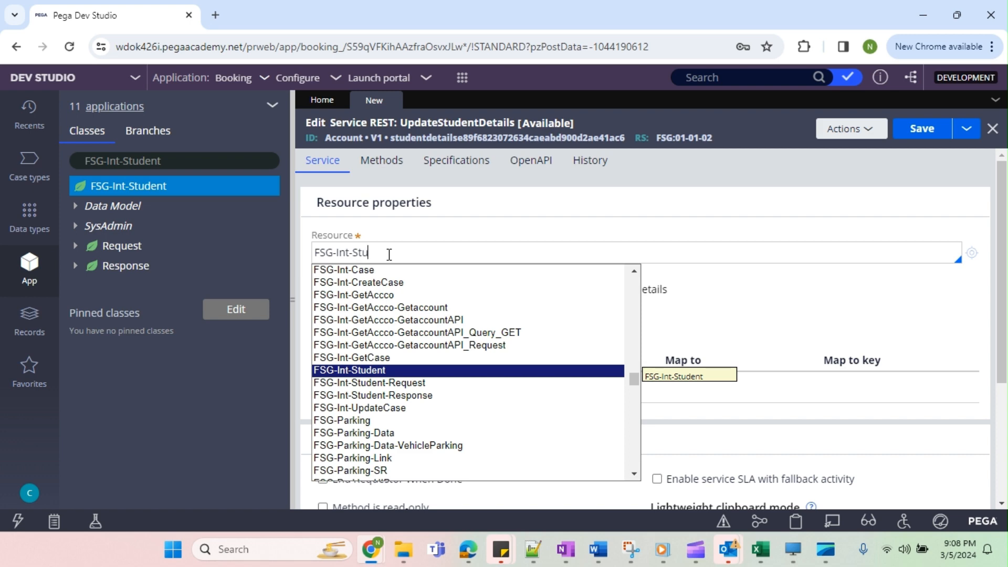
{"action": "type", "text": "u"}
{"action": "key", "text": "Return"}
{"action": "scroll", "coordinate": [630, 303], "scroll_direction": "down", "scroll_amount": 3}
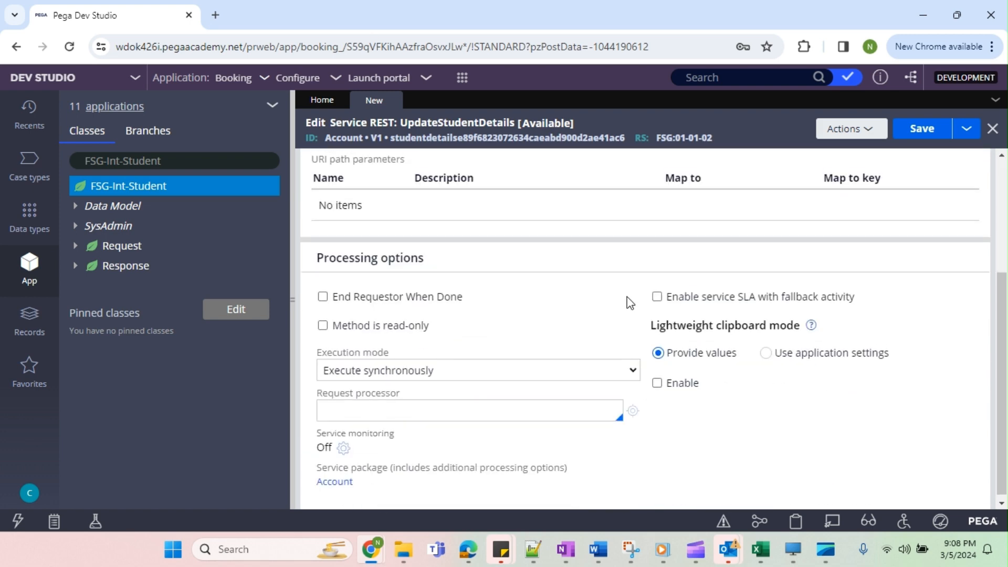
{"action": "scroll", "coordinate": [543, 400], "scroll_direction": "up", "scroll_amount": 5}
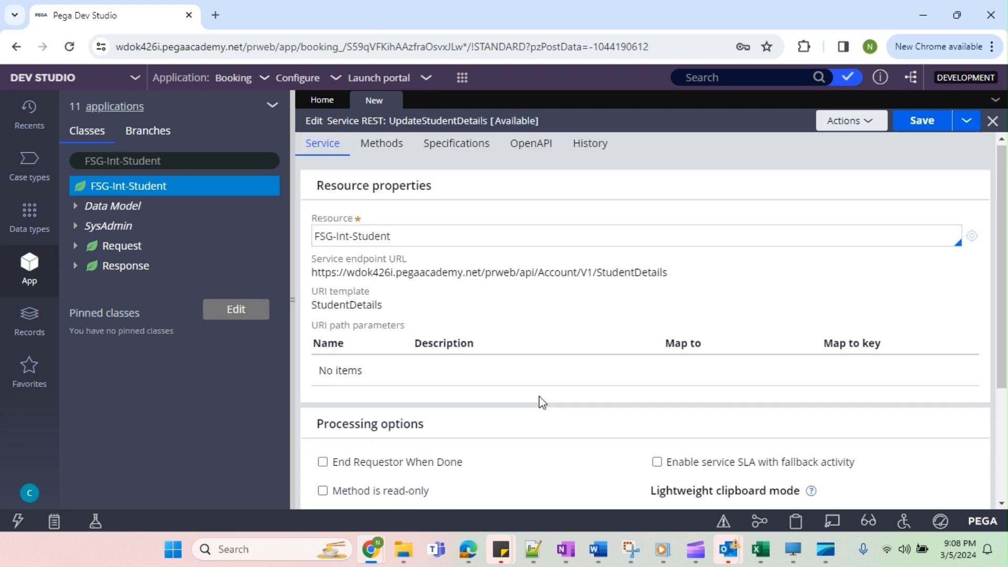
In the service's POST method, map the request message data to JSON with .Request as the key.
{"action": "left_click", "coordinate": [379, 163]}
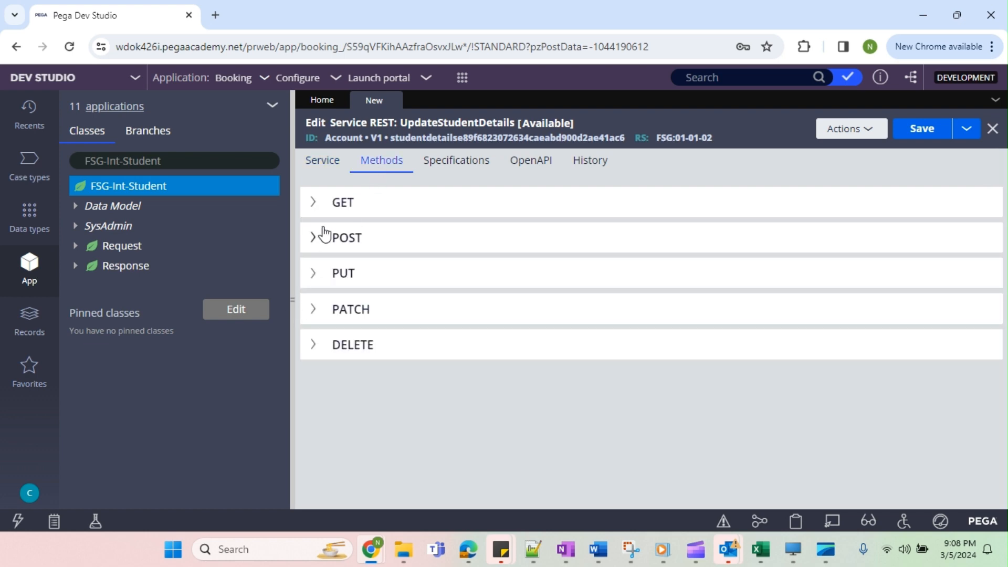
{"action": "left_click", "coordinate": [336, 239]}
{"action": "scroll", "coordinate": [439, 326], "scroll_direction": "down", "scroll_amount": 2}
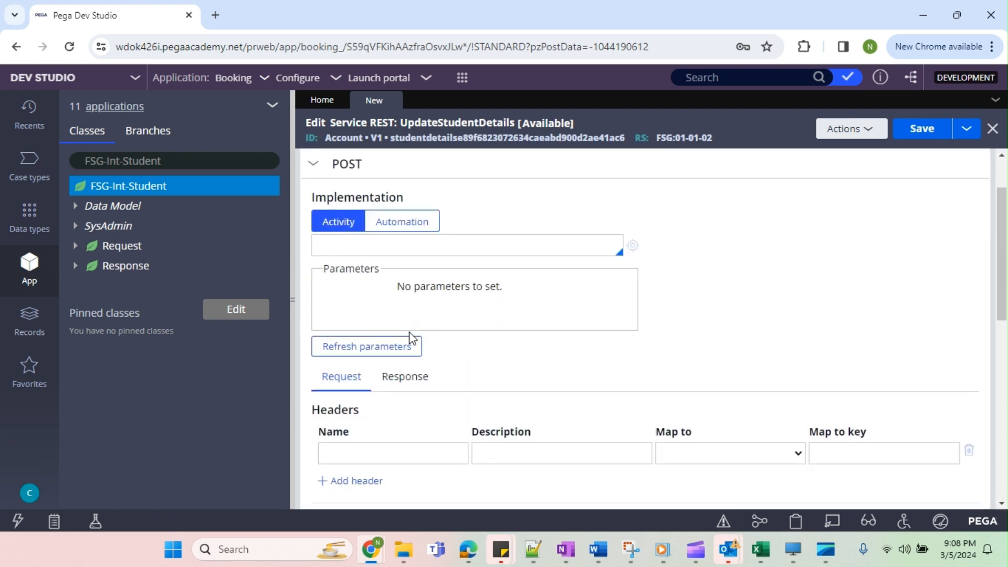
{"action": "left_click", "coordinate": [293, 303]}
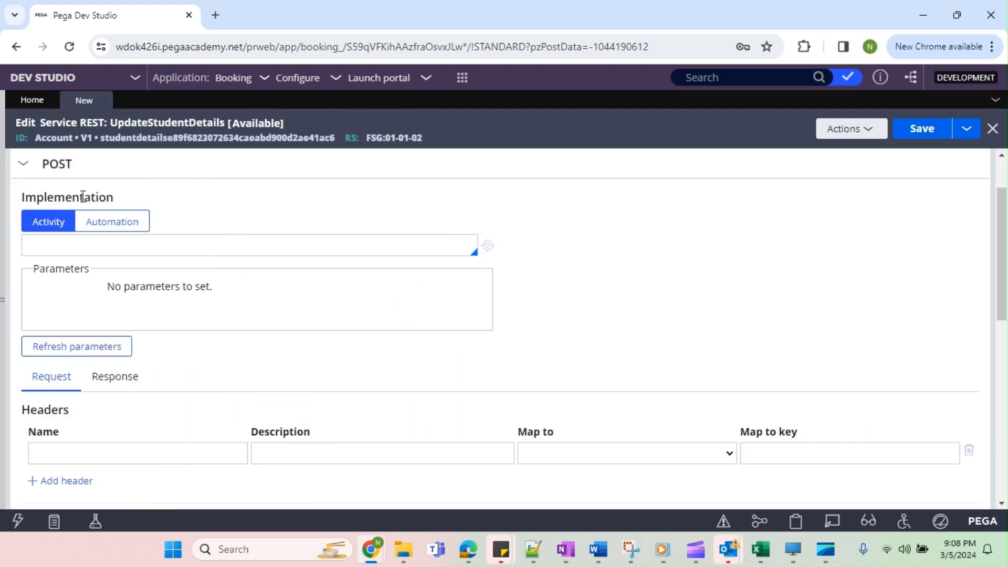
{"action": "scroll", "coordinate": [86, 297], "scroll_direction": "down", "scroll_amount": 5}
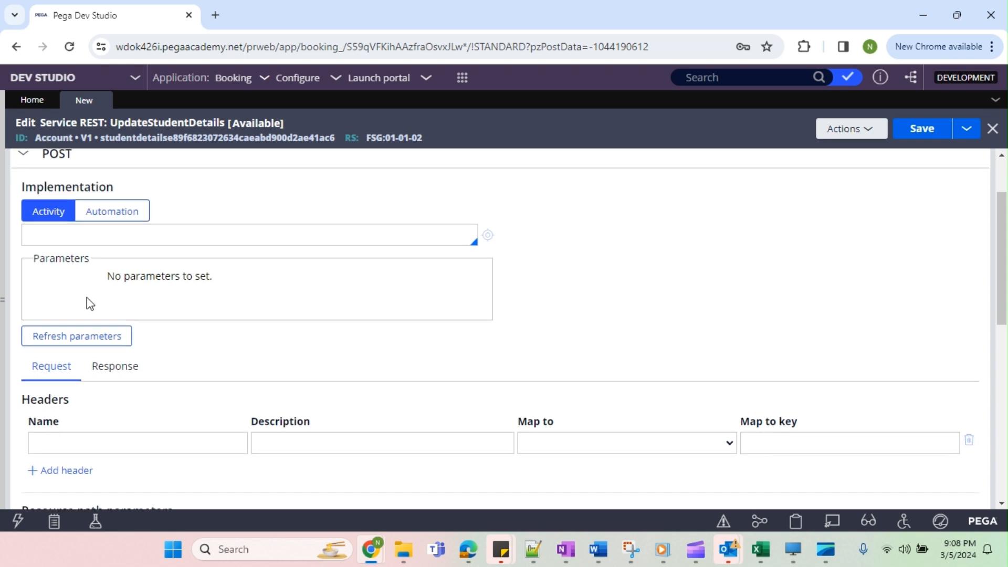
{"action": "scroll", "coordinate": [91, 409], "scroll_direction": "down", "scroll_amount": 5}
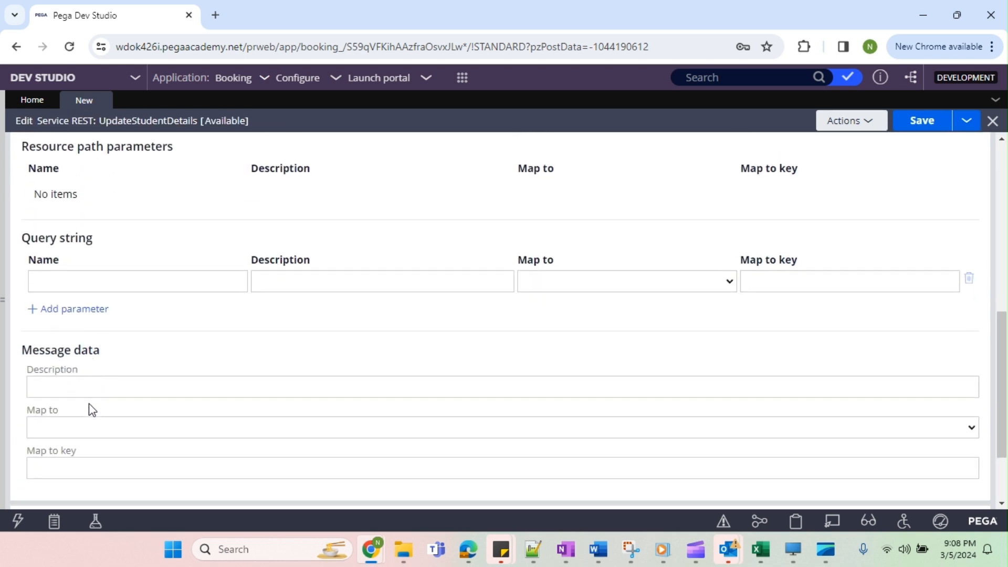
{"action": "scroll", "coordinate": [92, 412], "scroll_direction": "up", "scroll_amount": 5}
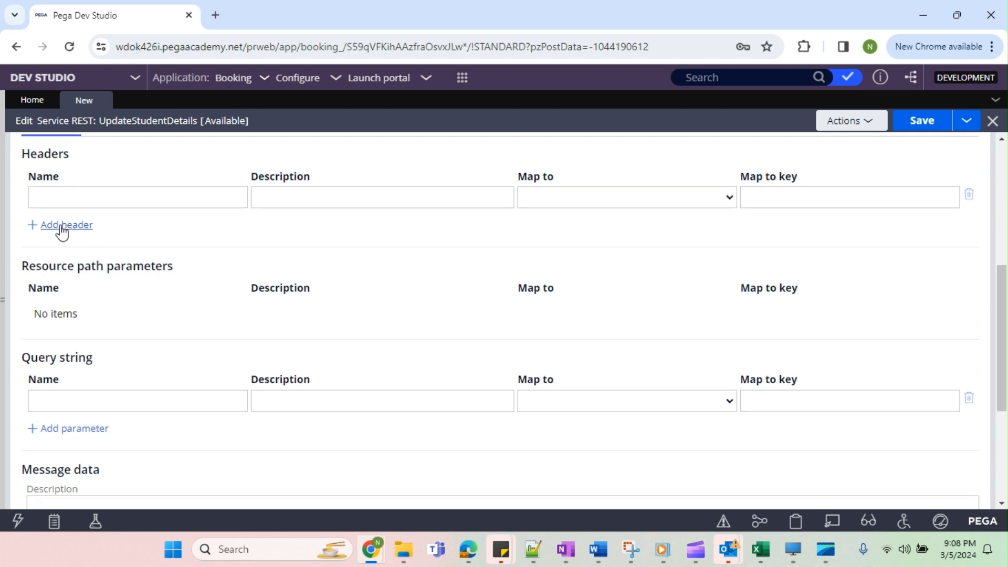
{"action": "scroll", "coordinate": [63, 262], "scroll_direction": "up", "scroll_amount": 3}
{"action": "scroll", "coordinate": [100, 318], "scroll_direction": "down", "scroll_amount": 5}
{"action": "scroll", "coordinate": [105, 388], "scroll_direction": "down", "scroll_amount": 1}
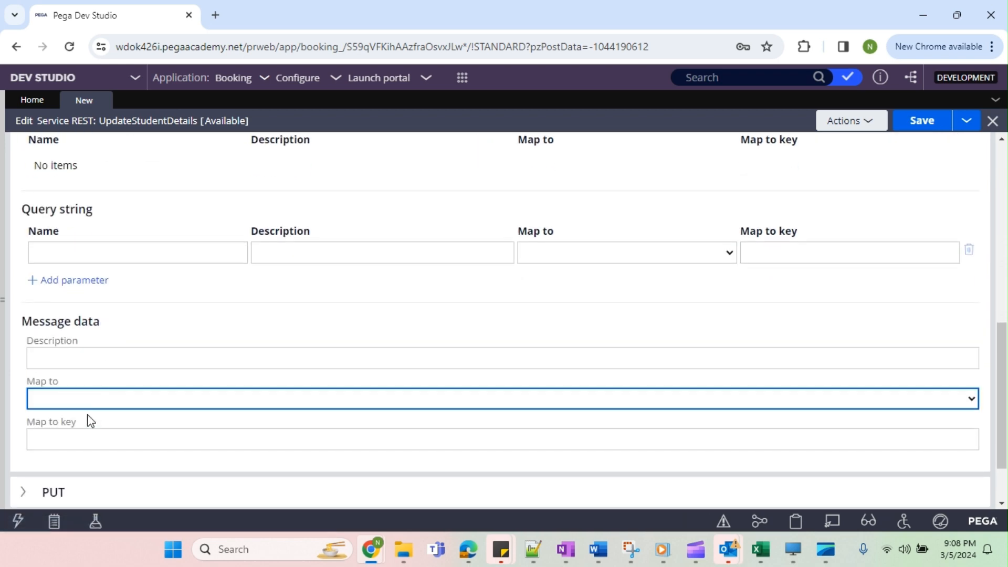
{"action": "left_click", "coordinate": [90, 399]}
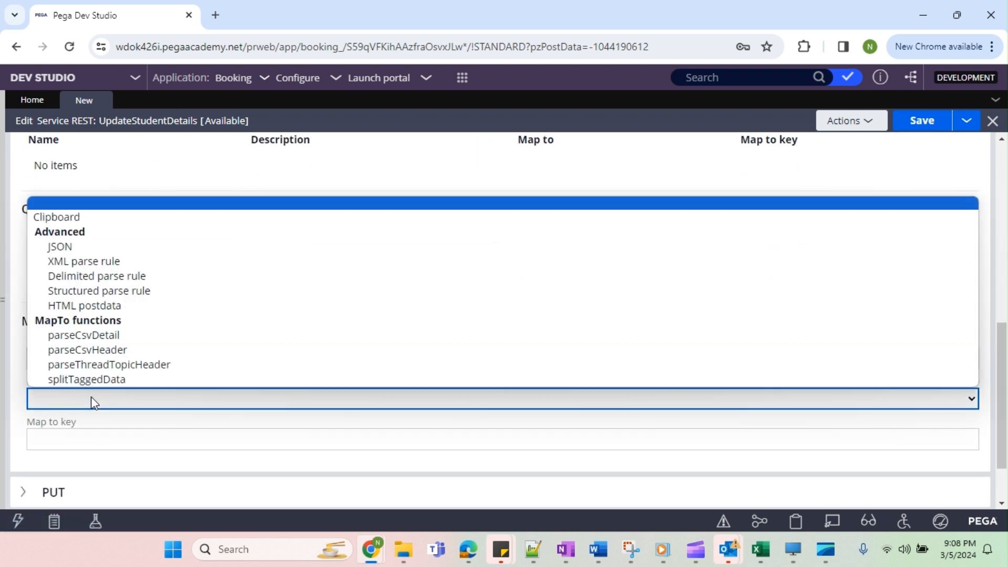
{"action": "left_click", "coordinate": [72, 248]}
{"action": "left_click", "coordinate": [109, 441]}
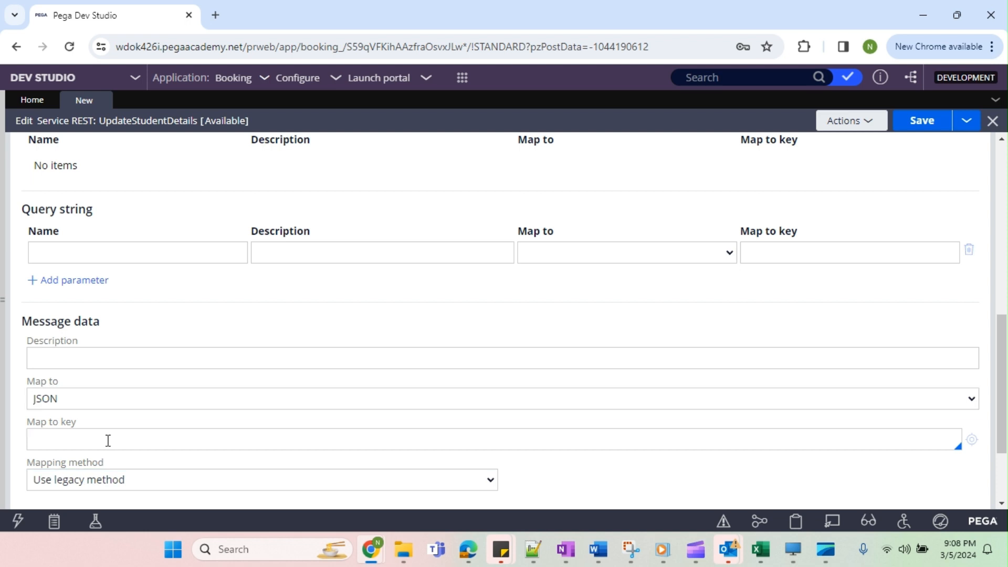
{"action": "type", "text": "."}
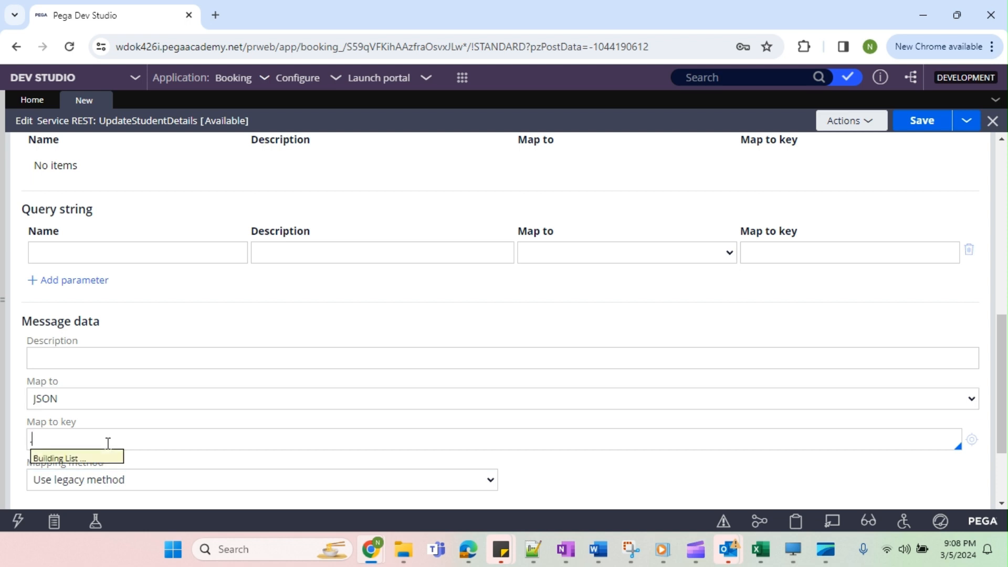
{"action": "key", "text": "Return"}
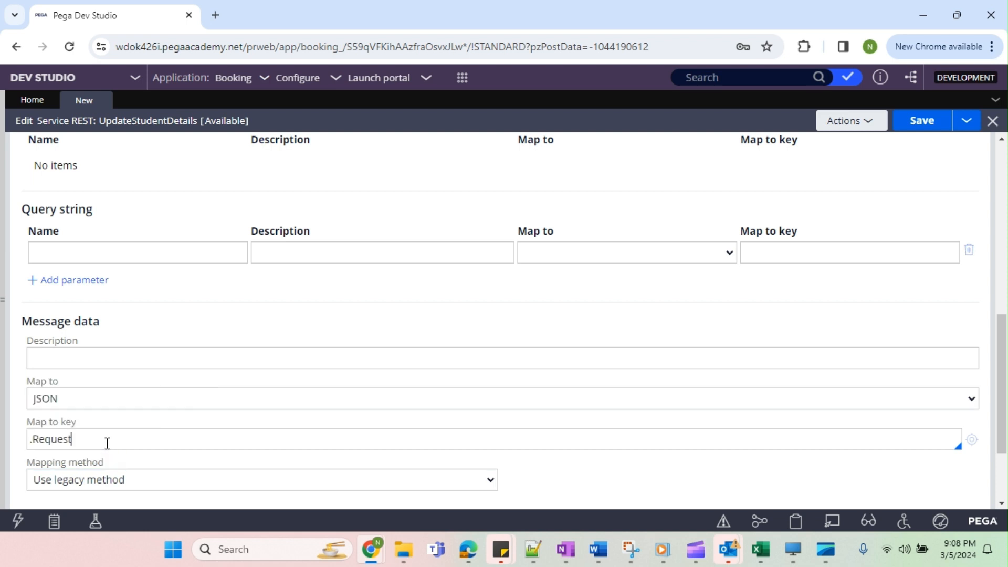
{"action": "left_click", "coordinate": [495, 362]}
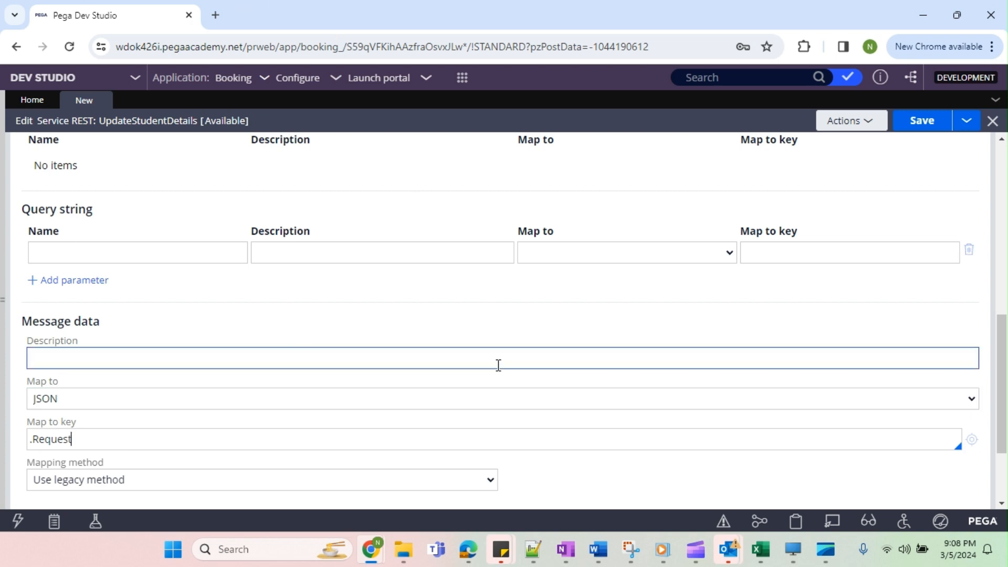
Map the POST response message data from Clipboard with the key .Response and save the service rule.
{"action": "scroll", "coordinate": [351, 352], "scroll_direction": "up", "scroll_amount": 3}
{"action": "scroll", "coordinate": [348, 352], "scroll_direction": "up", "scroll_amount": 3}
{"action": "left_click", "coordinate": [112, 267]}
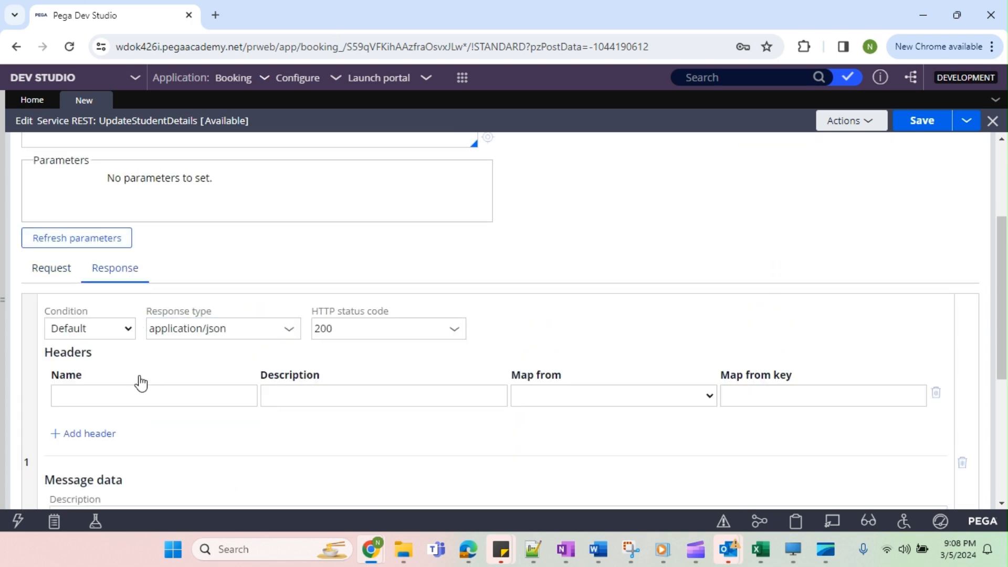
{"action": "scroll", "coordinate": [139, 376], "scroll_direction": "down", "scroll_amount": 3}
{"action": "scroll", "coordinate": [65, 344], "scroll_direction": "down", "scroll_amount": 2}
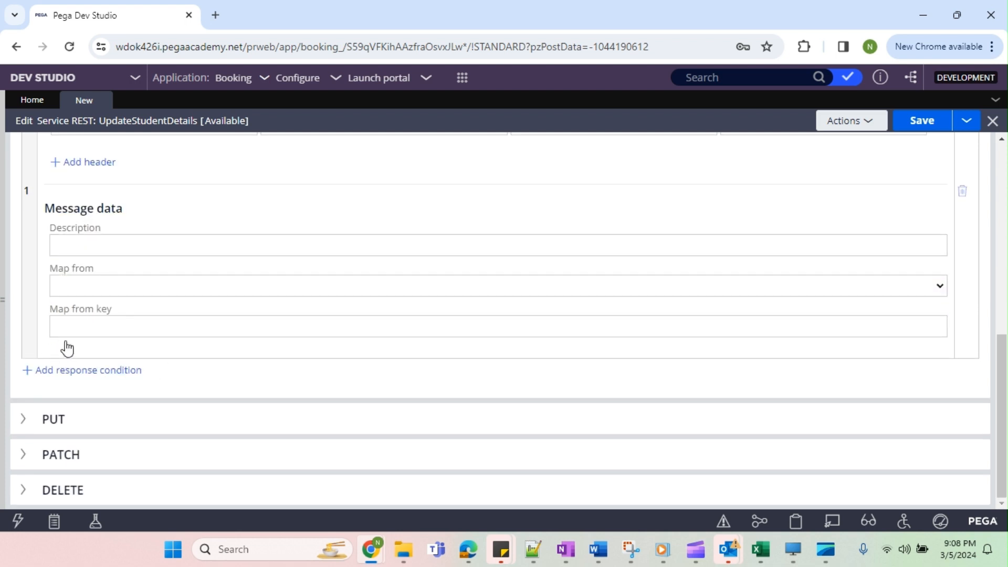
{"action": "left_click", "coordinate": [95, 286]}
{"action": "left_click", "coordinate": [83, 333]}
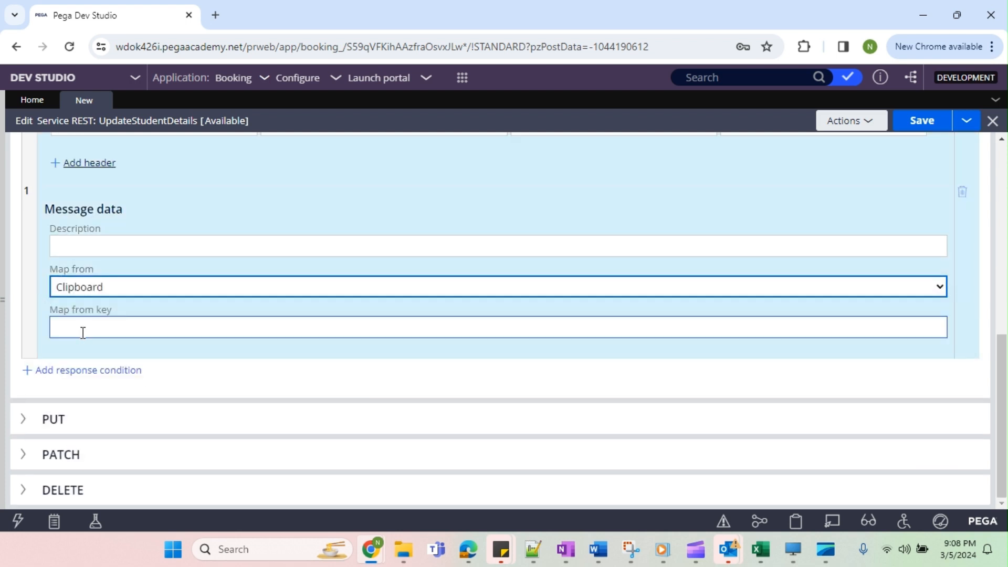
{"action": "left_click", "coordinate": [85, 326]}
{"action": "type", "text": "."}
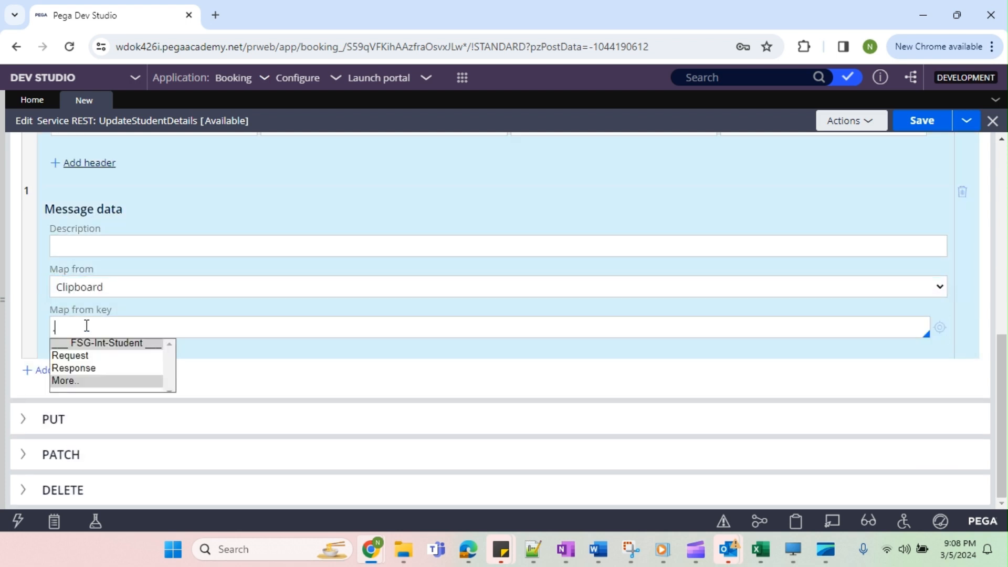
{"action": "key", "text": "Down"}
{"action": "key", "text": "Down"}
{"action": "key", "text": "Return"}
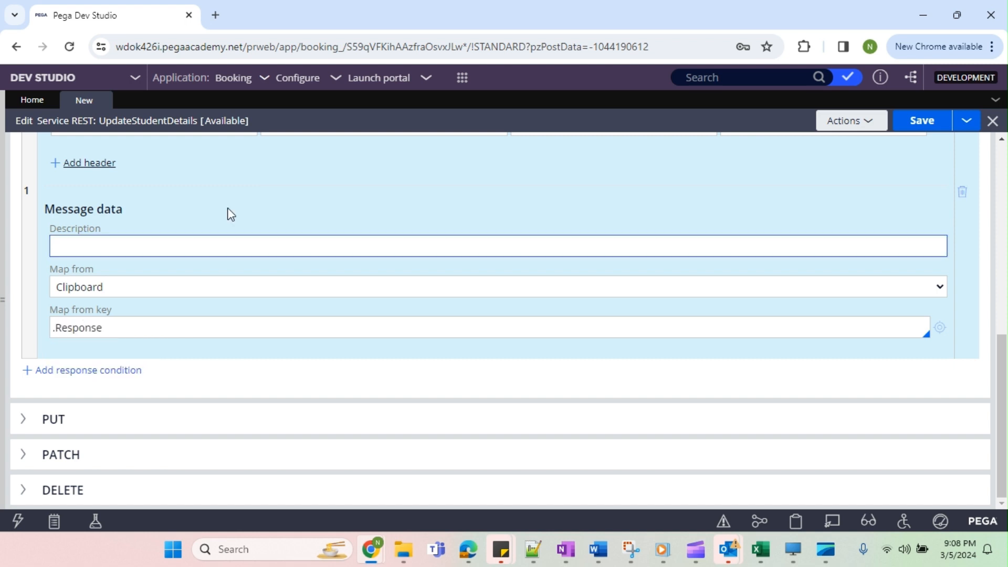
{"action": "scroll", "coordinate": [630, 236], "scroll_direction": "up", "scroll_amount": 4}
{"action": "left_click", "coordinate": [922, 120]}
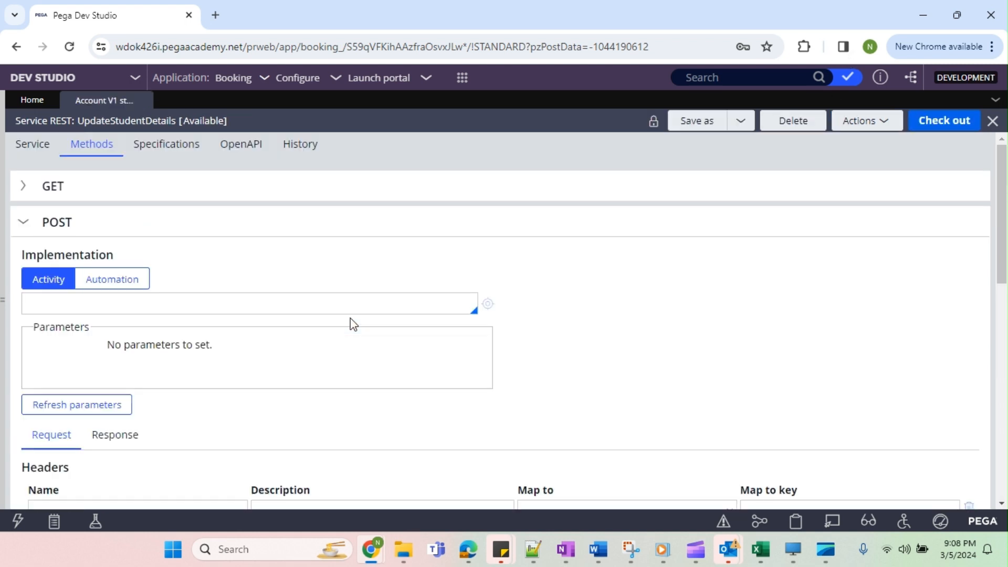
Enter UpdateStudentDetails as the POST implementation activity and create that activity in FSG-Int-Student.
{"action": "left_click", "coordinate": [99, 307]}
{"action": "type", "text": "UpdateStudentDe"}
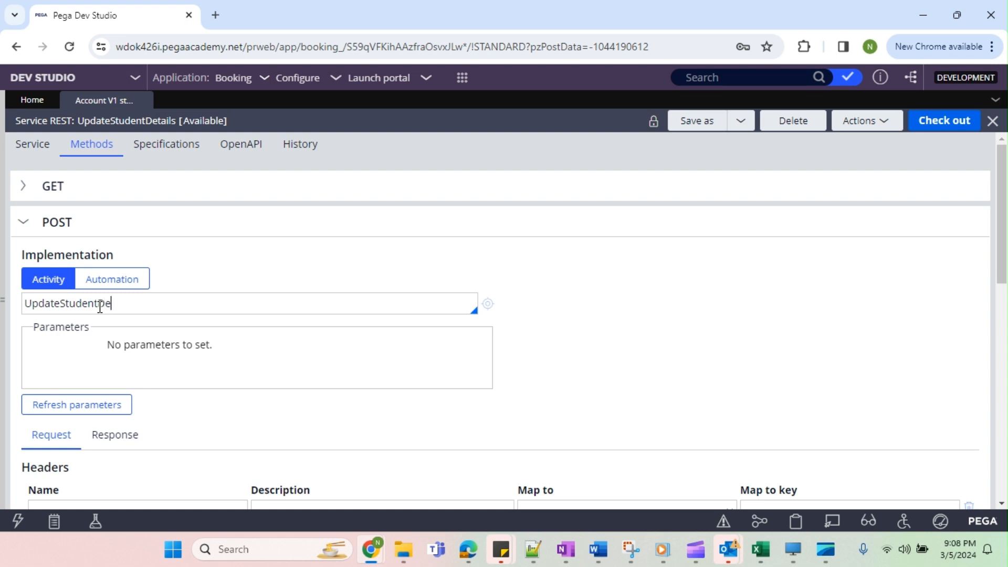
{"action": "type", "text": "tails"}
{"action": "left_click", "coordinate": [488, 304]}
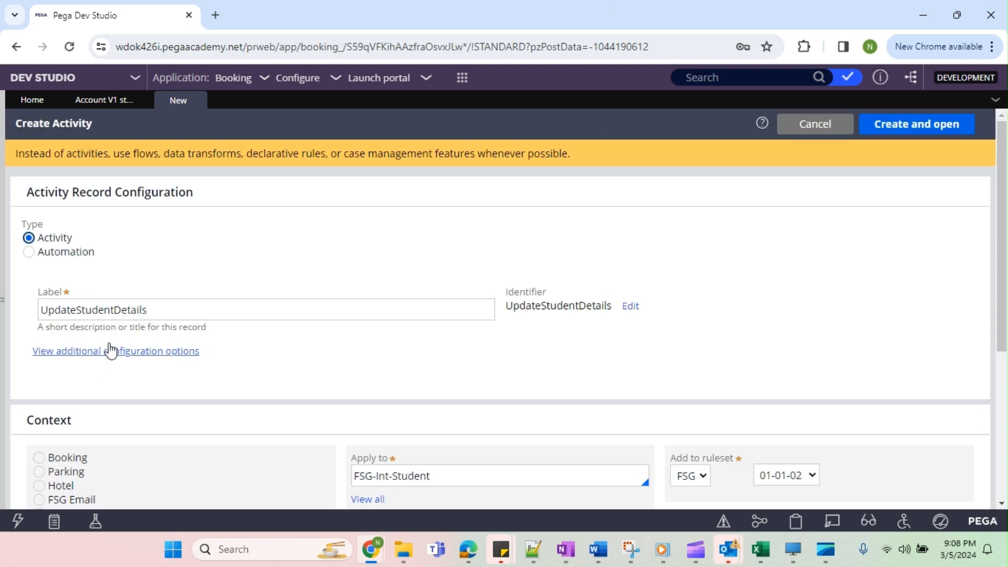
{"action": "left_click", "coordinate": [906, 126]}
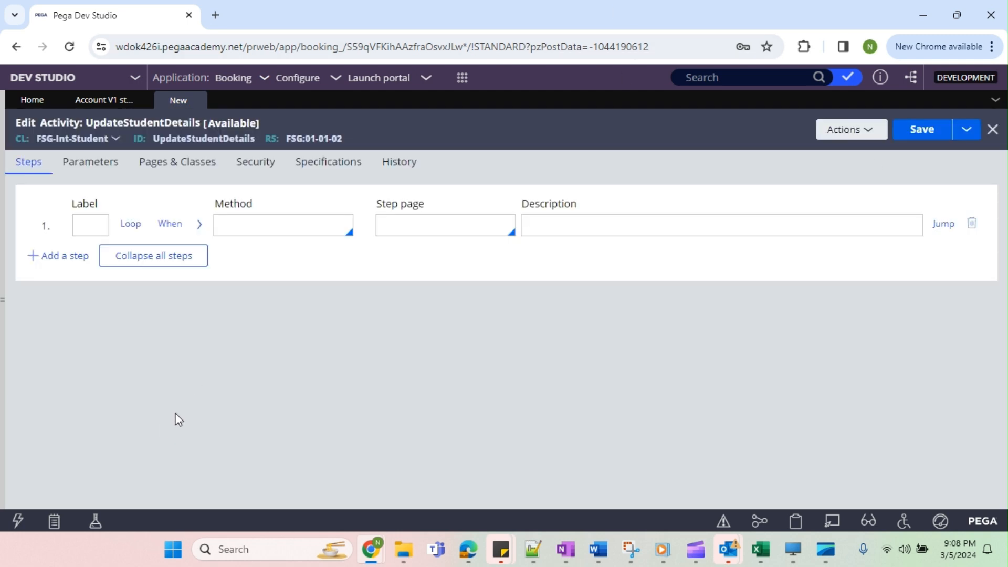
Set the activity's first step to the Page-New method on the step page Student.
{"action": "left_click", "coordinate": [289, 227]}
{"action": "type", "text": "Page"}
{"action": "type", "text": "-New"}
{"action": "type", "text": "Student"}
{"action": "double_click", "coordinate": [409, 225]}
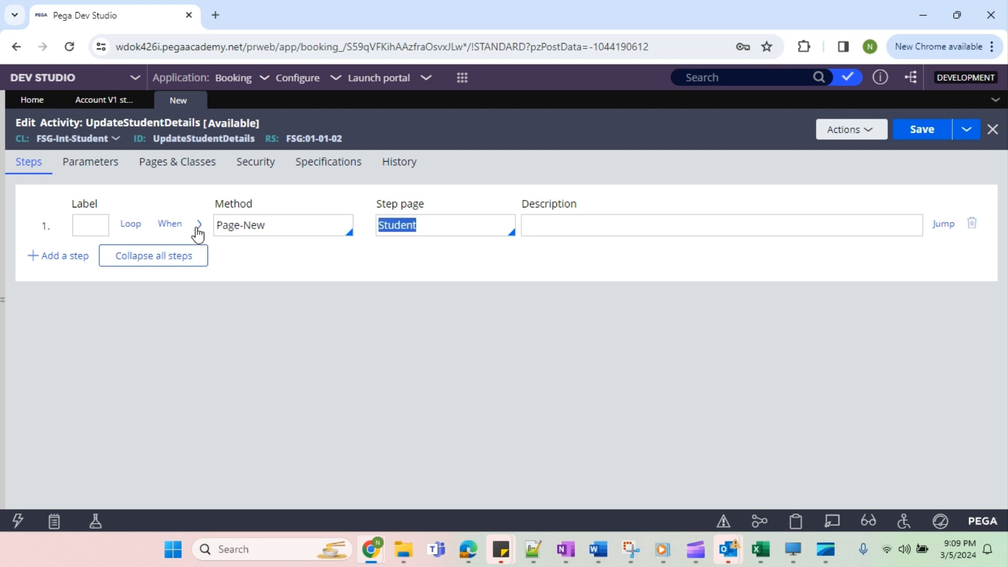
Add a second step to the activity that uses the Property-Set method.
{"action": "left_click", "coordinate": [74, 257]}
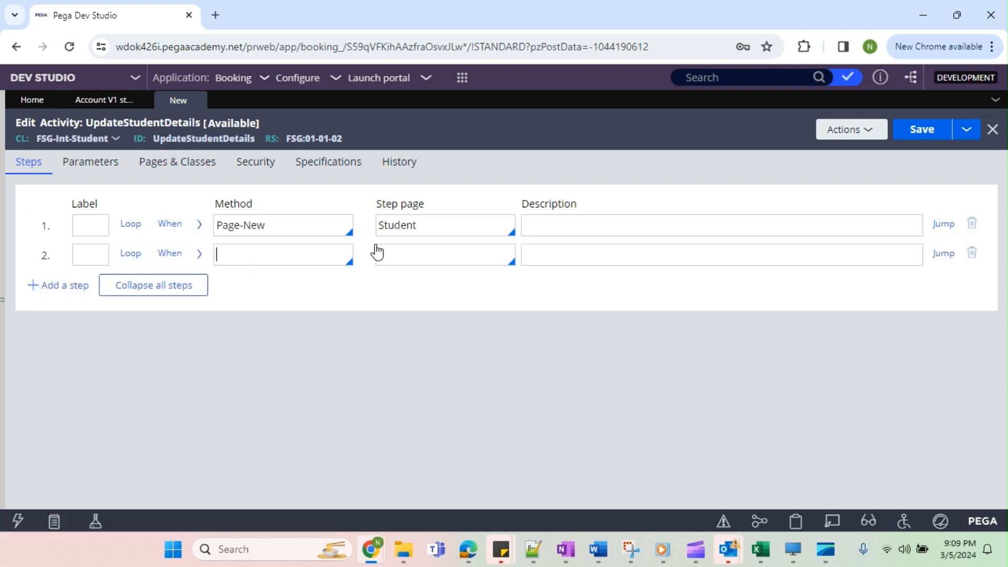
{"action": "double_click", "coordinate": [405, 229]}
{"action": "left_click", "coordinate": [276, 258]}
{"action": "type", "text": "Page"}
{"action": "type", "text": "pert"}
{"action": "type", "text": "y-Set"}
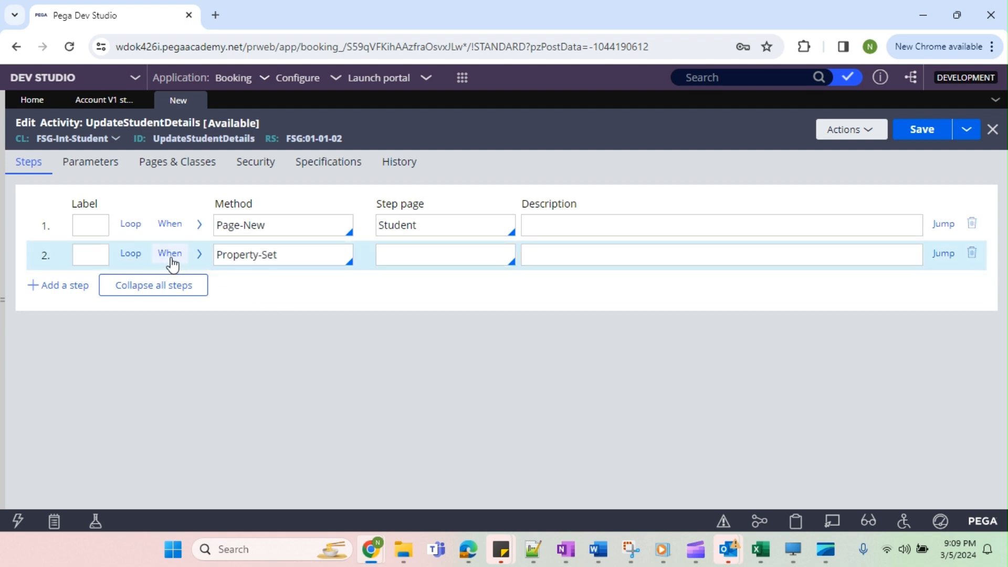
Enable a When condition on the Page-New step with the expression .Request.RollNo!="", testing the expression before submitting it.
{"action": "left_click", "coordinate": [169, 223]}
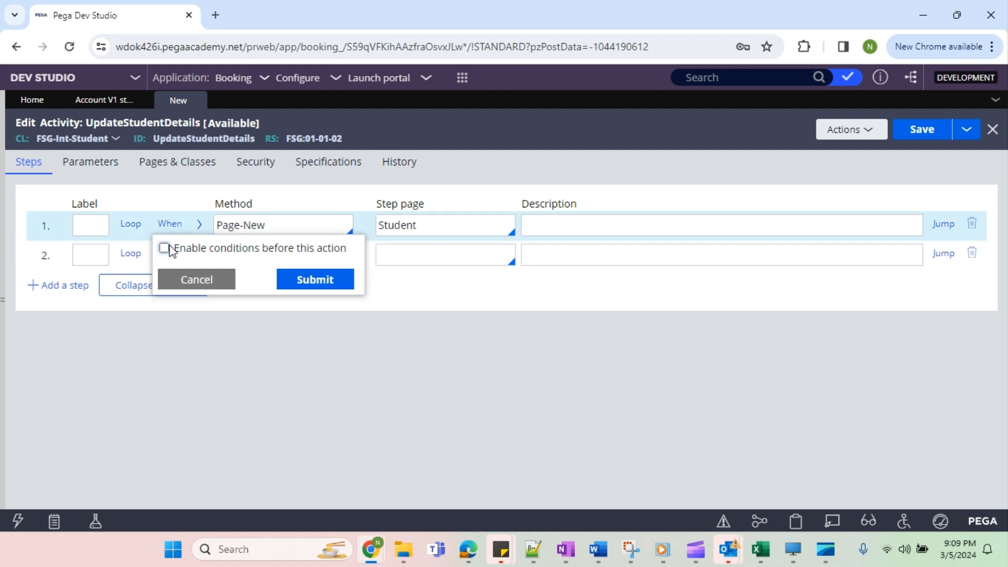
{"action": "left_click", "coordinate": [164, 248]}
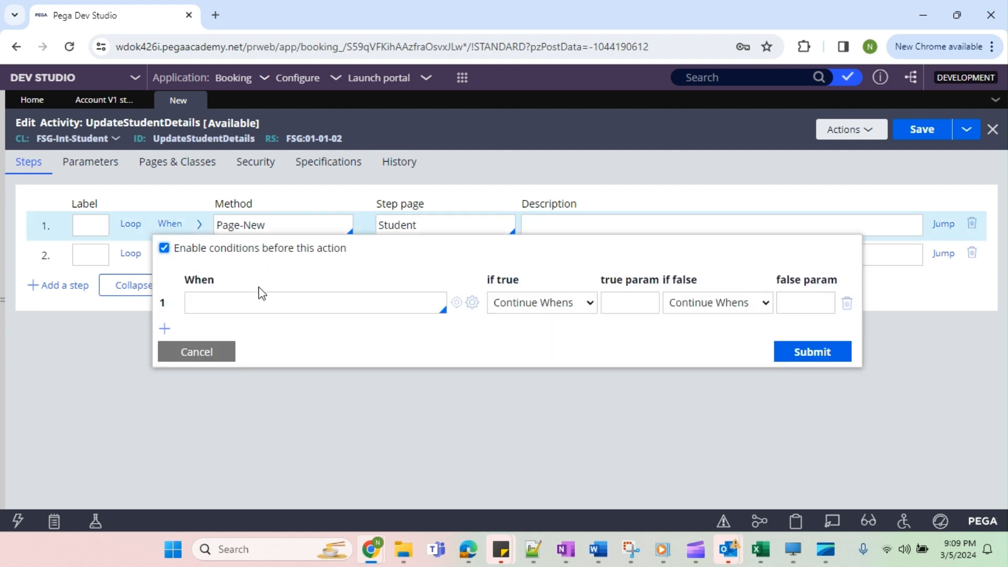
{"action": "left_click", "coordinate": [472, 302]}
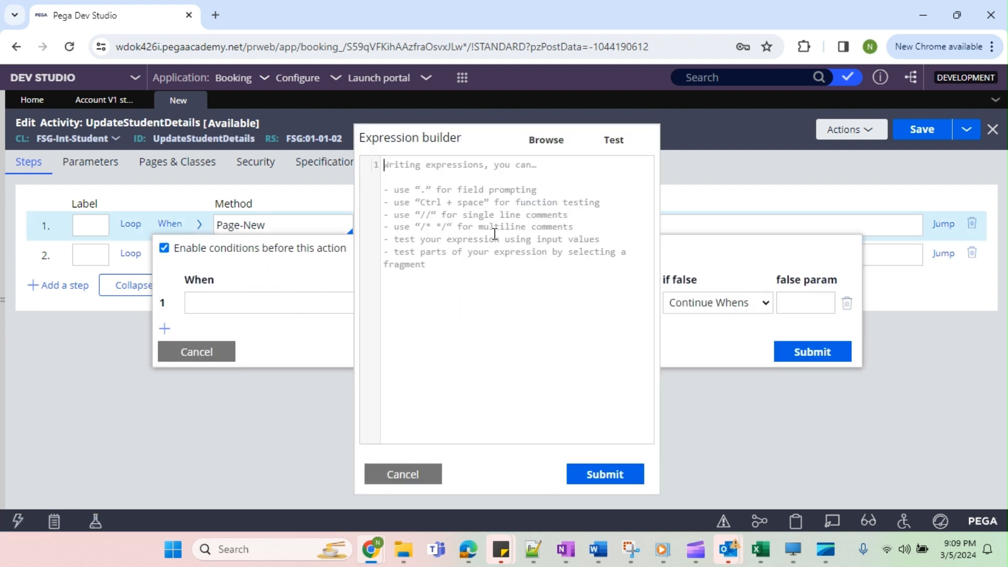
{"action": "type", "text": "."}
{"action": "key", "text": "Return"}
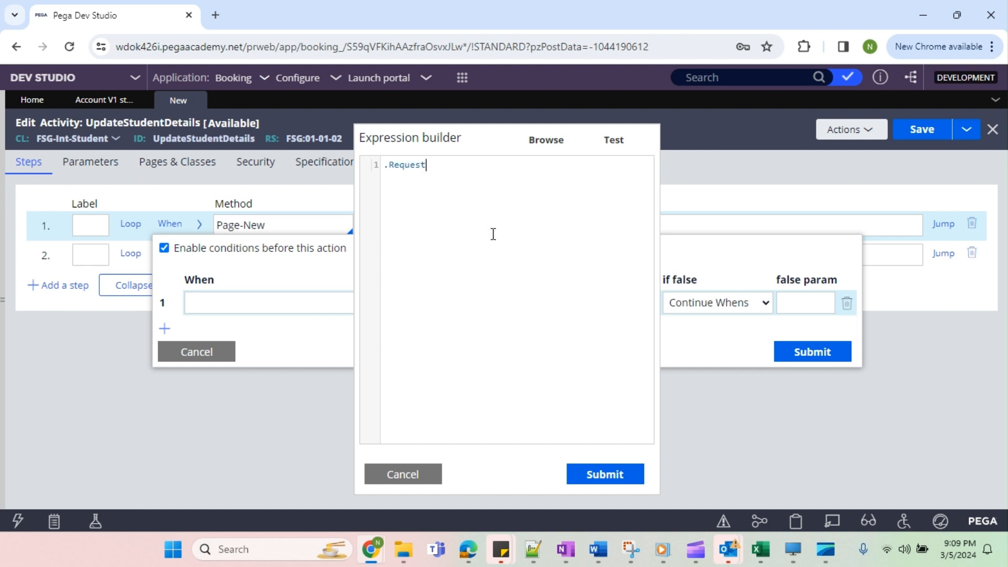
{"action": "type", "text": "."}
{"action": "key", "text": "Down"}
{"action": "key", "text": "Down"}
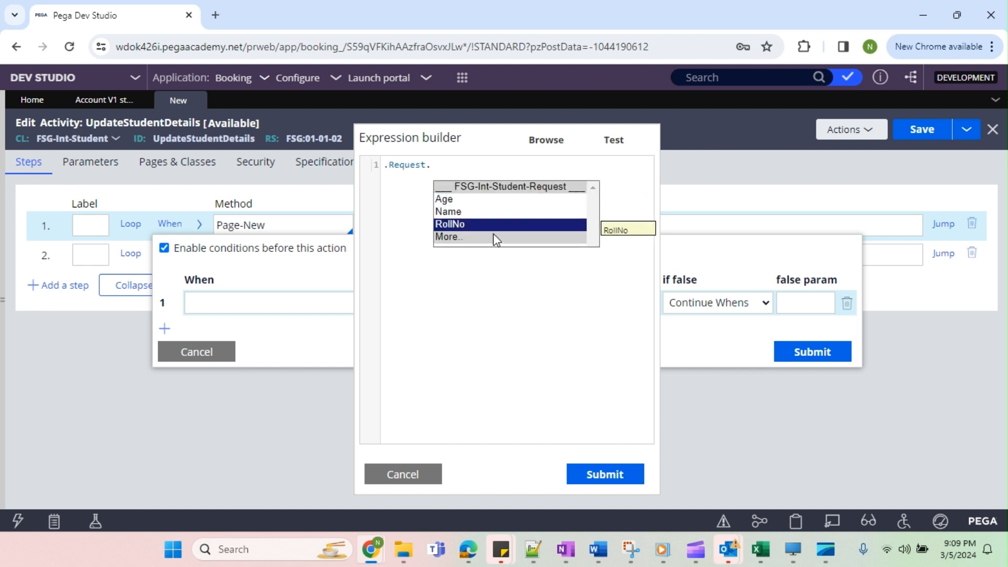
{"action": "key", "text": "Return"}
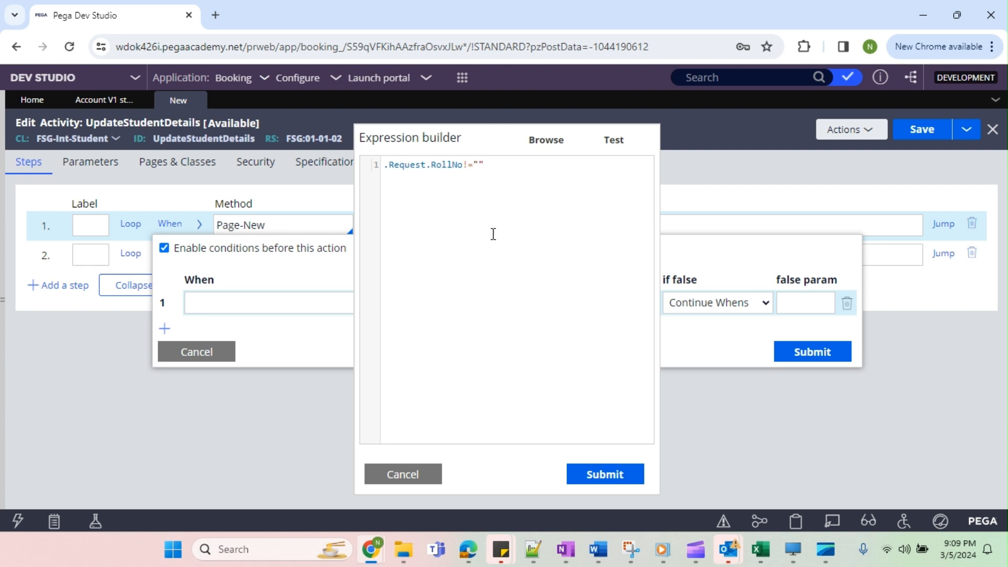
{"action": "left_click", "coordinate": [612, 141]}
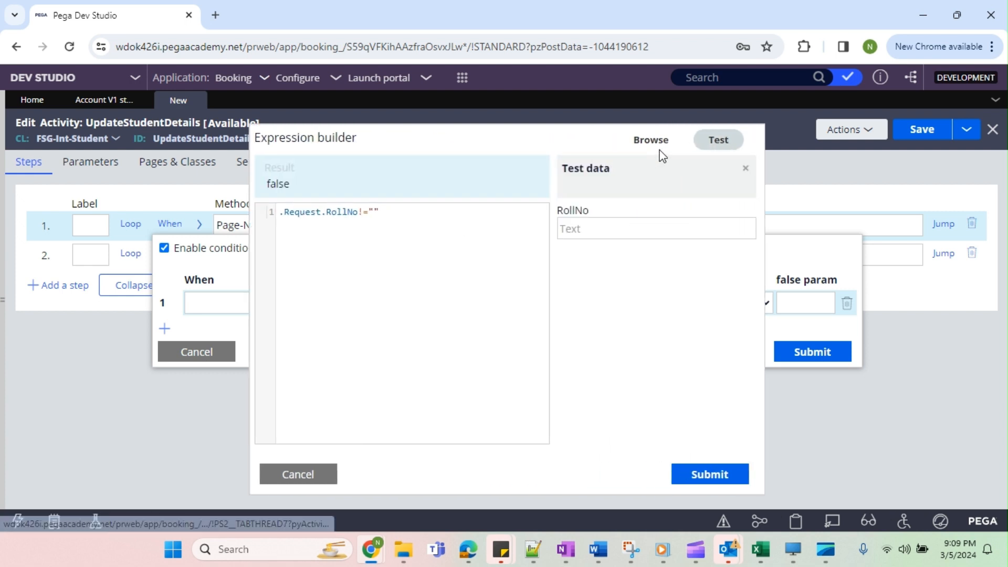
{"action": "left_click", "coordinate": [710, 474]}
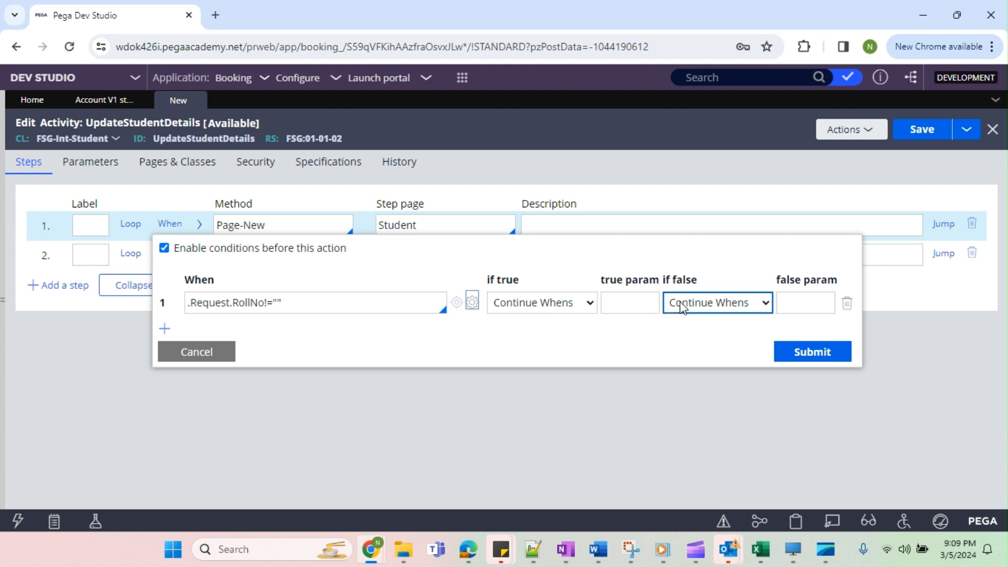
Make the condition jump to the later step ERR if false and submit the condition.
{"action": "left_click", "coordinate": [682, 307]}
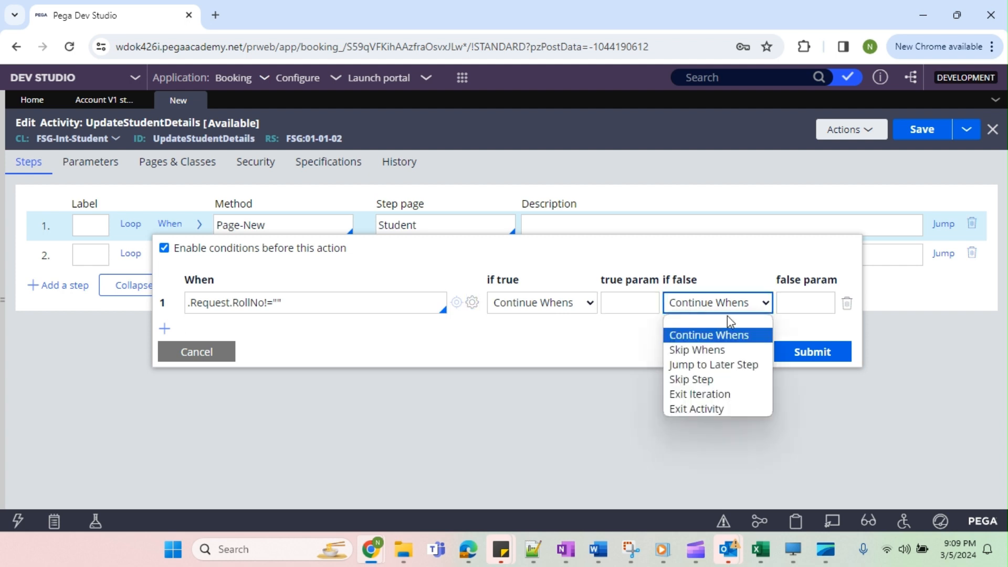
{"action": "left_click", "coordinate": [714, 365]}
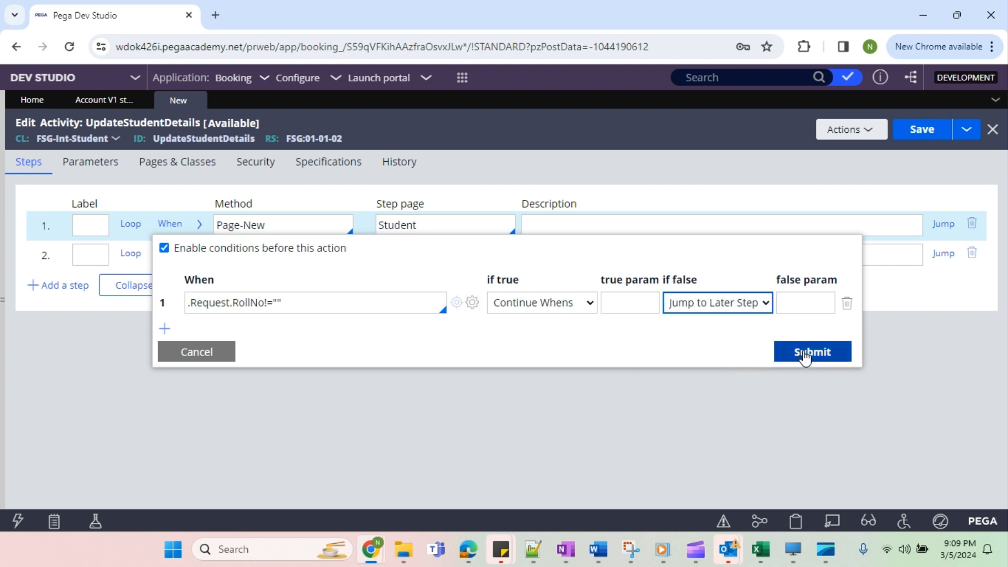
{"action": "left_click", "coordinate": [804, 308]}
{"action": "type", "text": "ERR"}
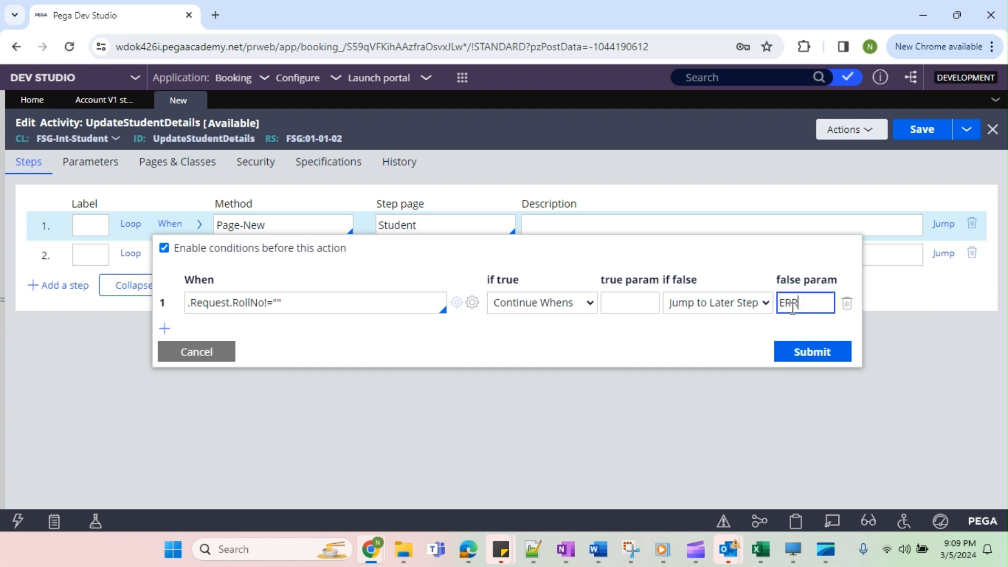
{"action": "left_click", "coordinate": [799, 347]}
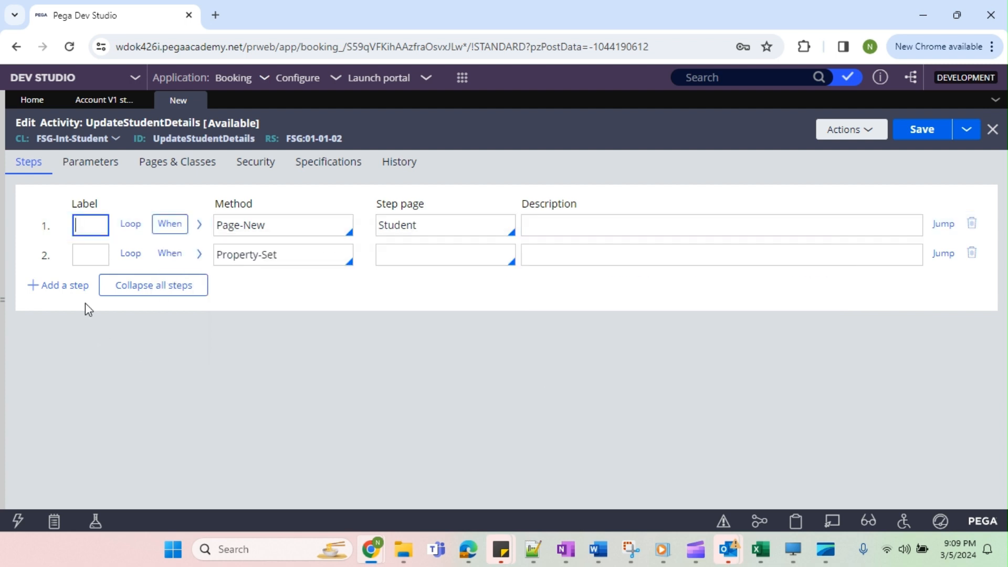
Add a third activity step labelled ERR that uses the Property-Set method.
{"action": "left_click", "coordinate": [89, 264]}
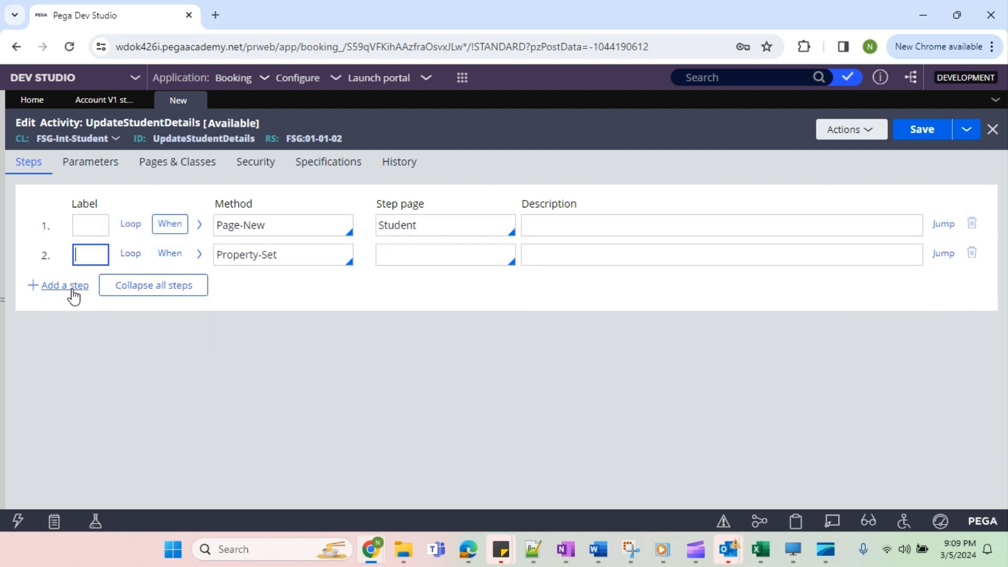
{"action": "left_click", "coordinate": [71, 285]}
{"action": "type", "text": "ERR"}
{"action": "left_click", "coordinate": [241, 271]}
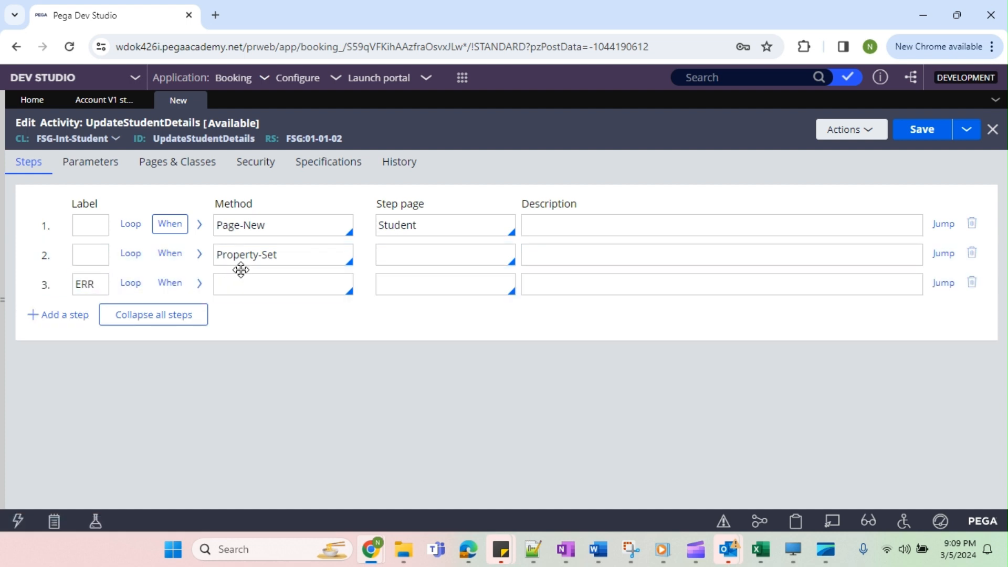
{"action": "triple_click", "coordinate": [251, 253]}
{"action": "key", "text": "ctrl+c"}
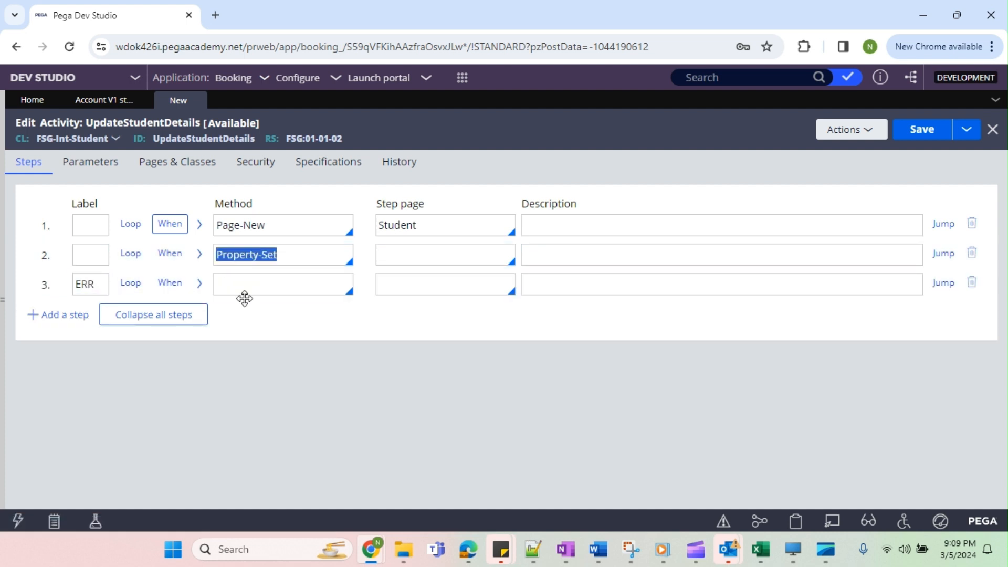
{"action": "left_click", "coordinate": [199, 291]}
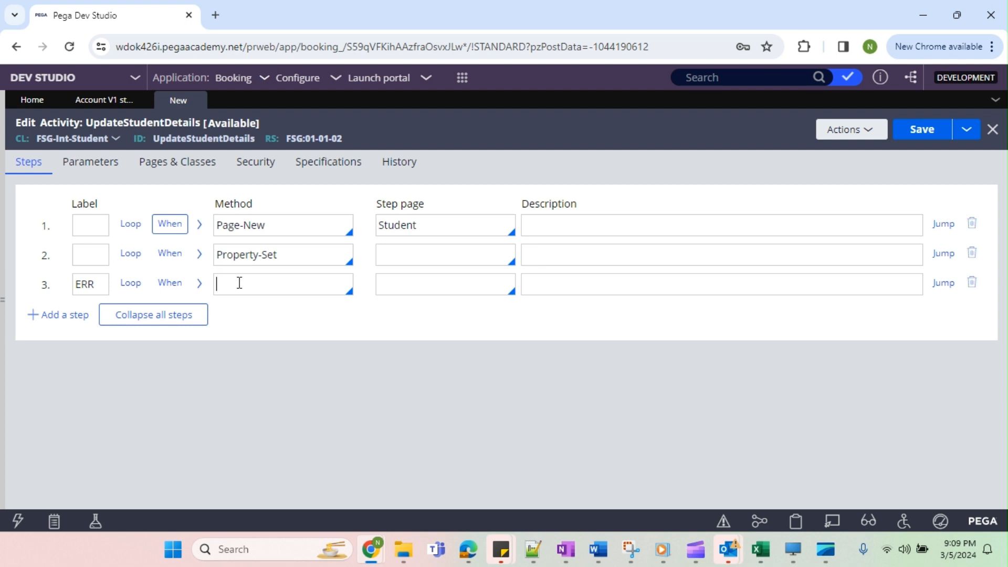
{"action": "key", "text": "ctrl+v"}
Choose .Response.Status as the property name in the ERR step's method parameters.
{"action": "left_click", "coordinate": [200, 284]}
{"action": "left_click", "coordinate": [145, 371]}
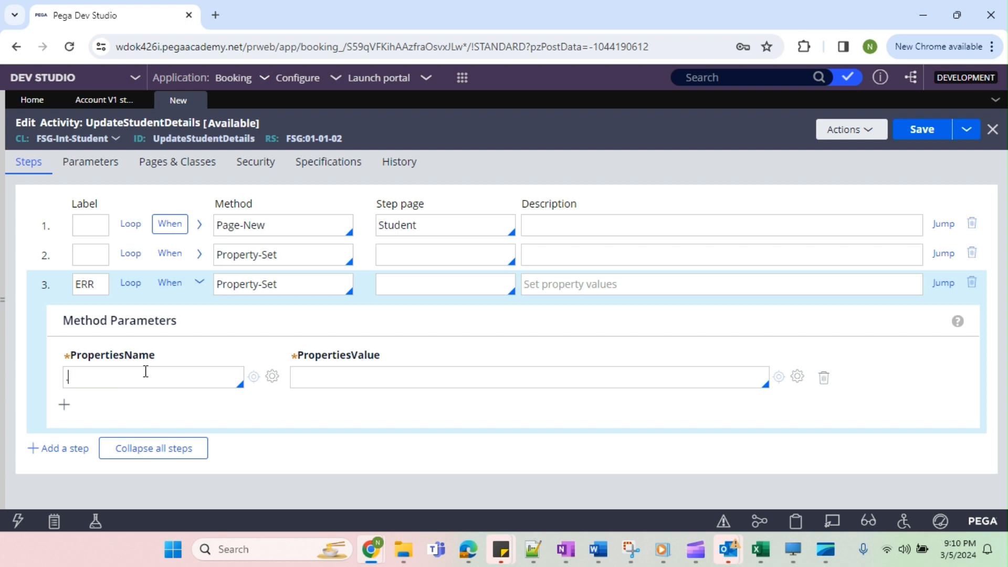
{"action": "type", "text": "."}
{"action": "key", "text": "Down"}
{"action": "key", "text": "Down"}
{"action": "key", "text": "Return"}
{"action": "type", "text": ".S"}
{"action": "key", "text": "Down"}
{"action": "key", "text": "Up"}
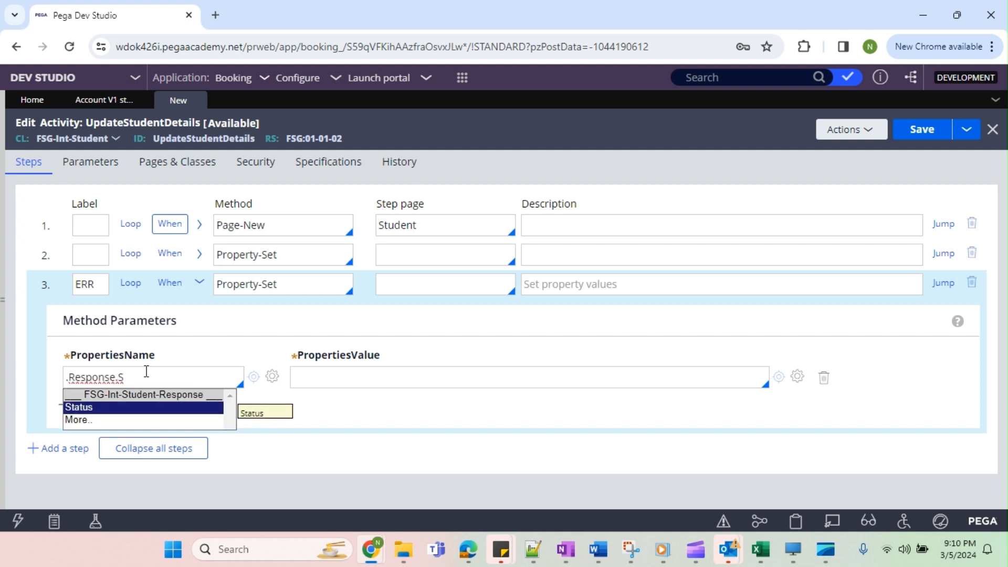
{"action": "key", "text": "Return"}
Set the value of .Response.Status in the ERR step to "Student Details should not be empty".
{"action": "left_click", "coordinate": [399, 372]}
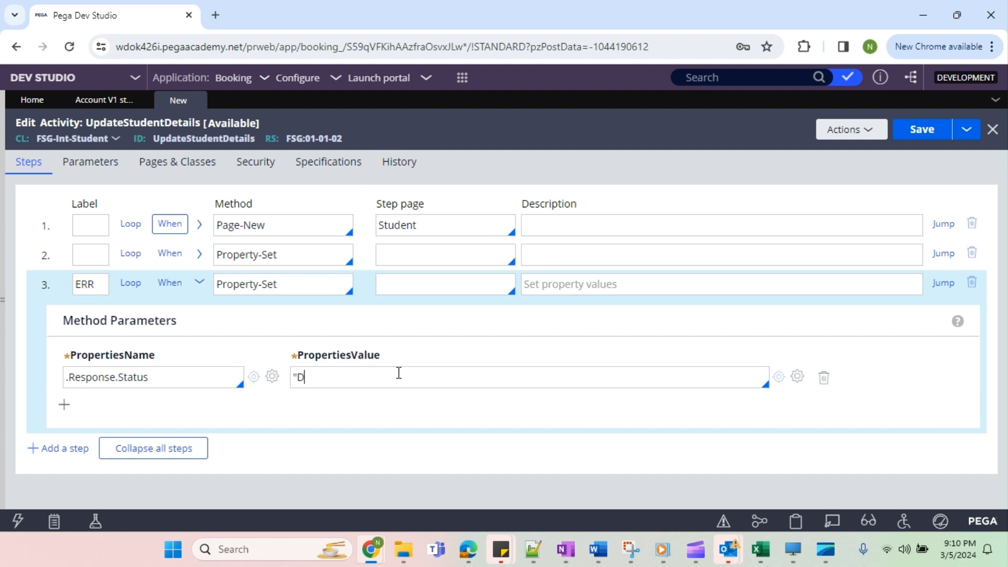
{"action": "type", "text": "\"Detai"}
{"action": "type", "text": "\"S"}
{"action": "type", "text": "tudent D"}
{"action": "type", "text": "etails should not"}
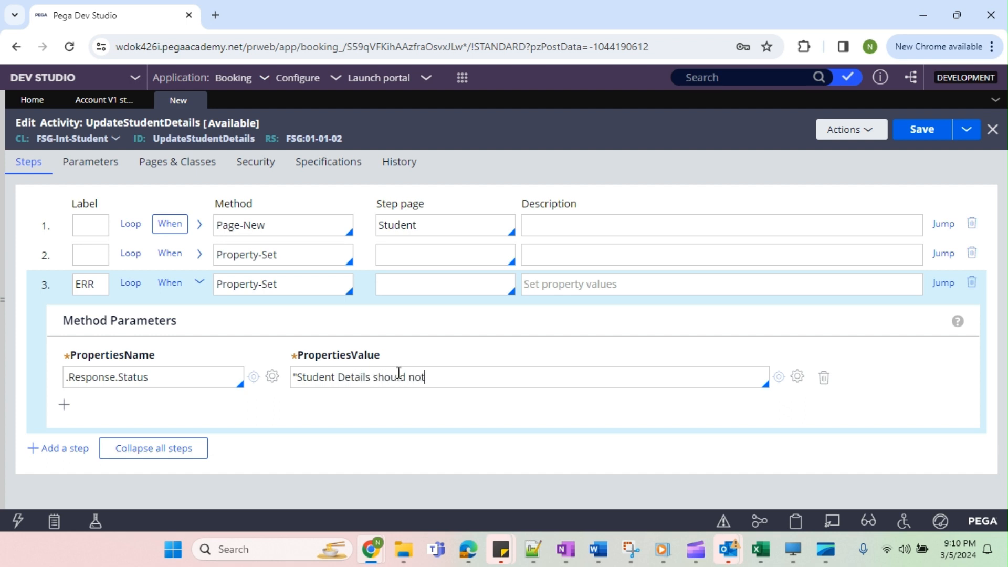
{"action": "type", "text": " be empty"}
Extend the Page-New step's When expression with && .Request.Age!="".
{"action": "left_click", "coordinate": [169, 224]}
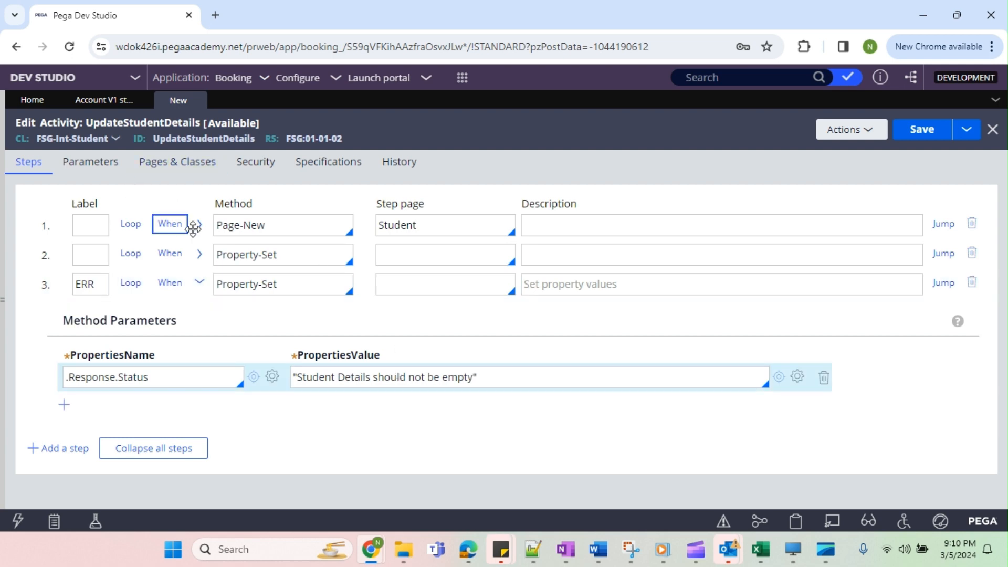
{"action": "left_click", "coordinate": [472, 302]}
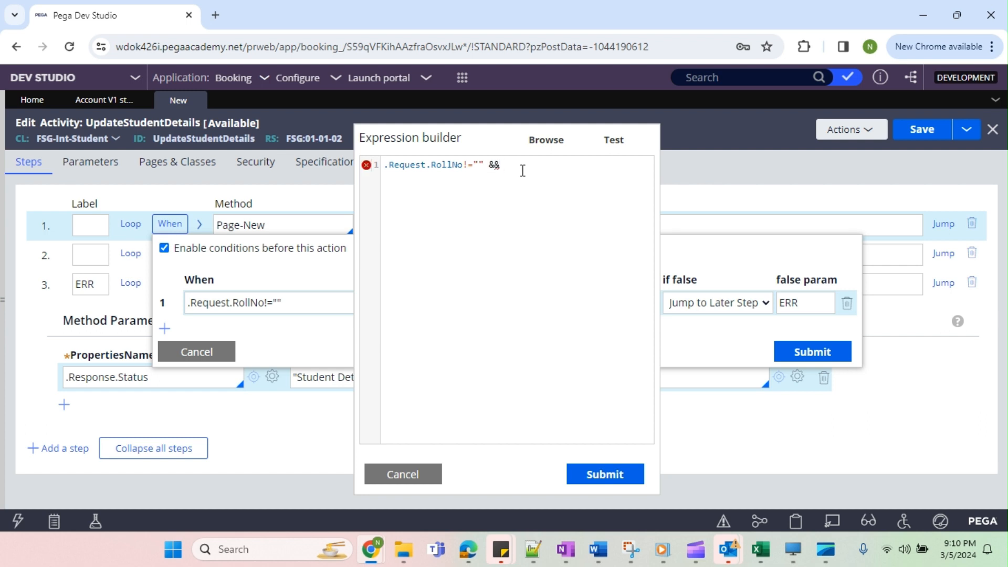
{"action": "type", "text": "&& ."}
{"action": "key", "text": "Down"}
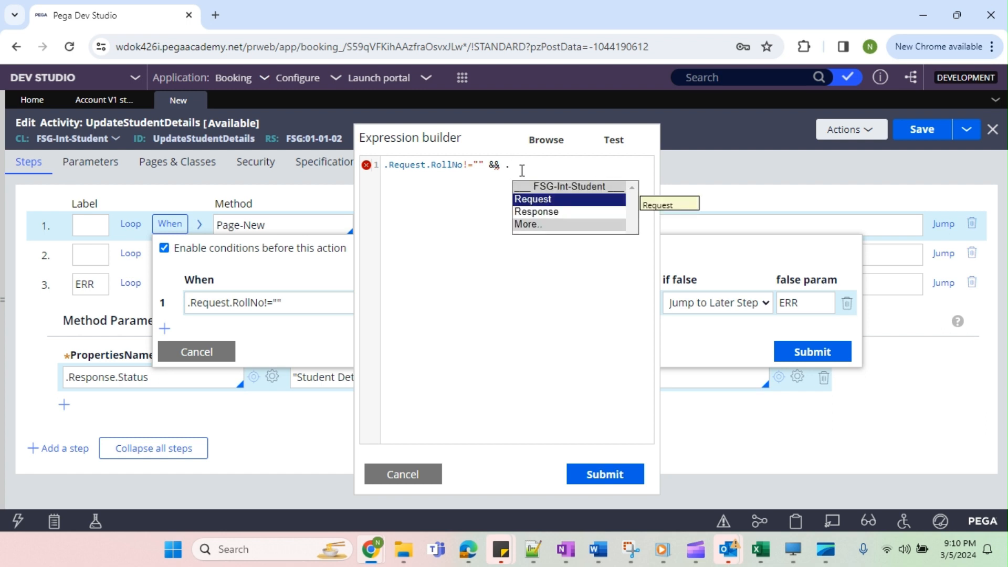
{"action": "key", "text": "Return"}
{"action": "type", "text": "."}
{"action": "key", "text": "Down"}
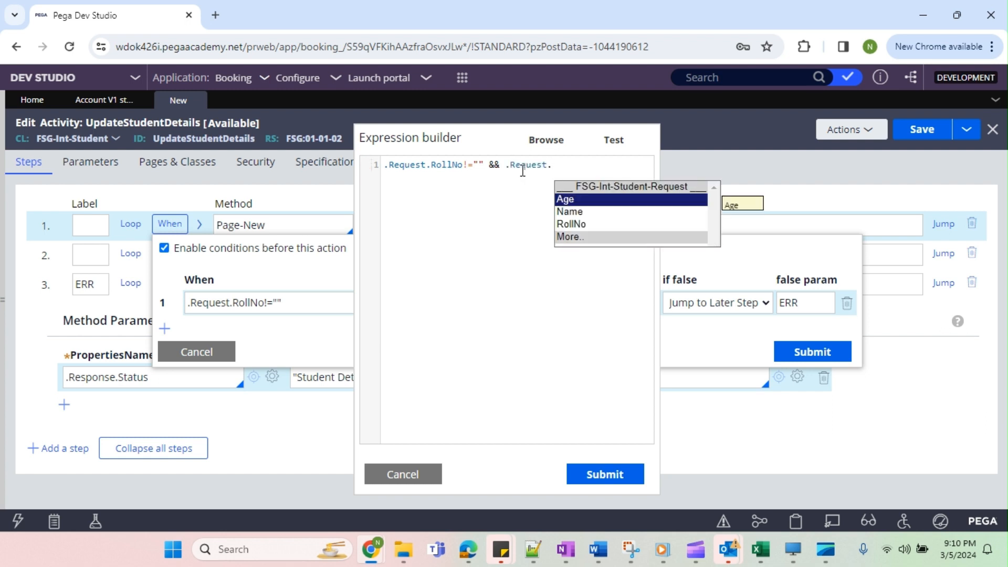
{"action": "key", "text": "Return"}
{"action": "type", "text": "!=\"\" &&"}
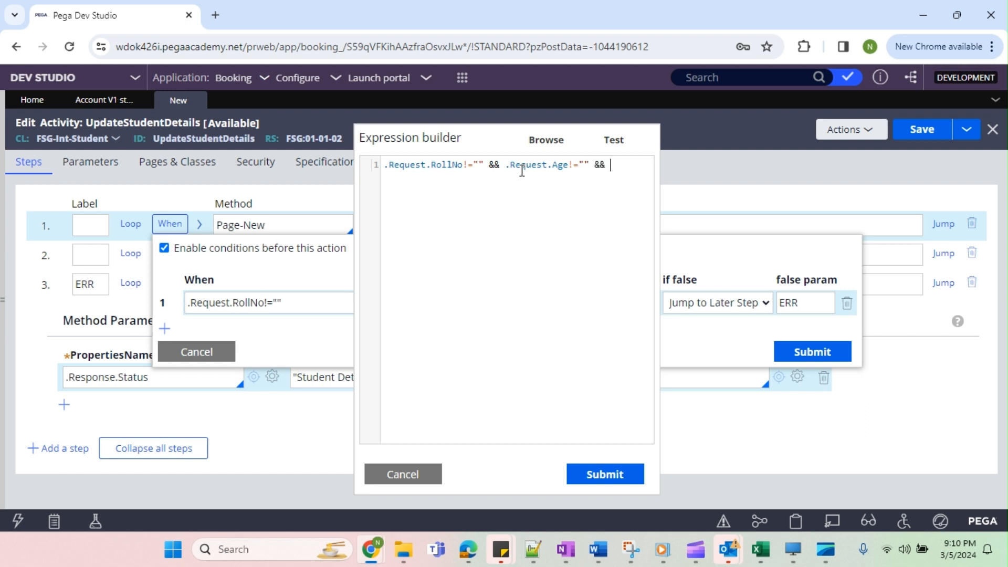
{"action": "type", "text": " .R"}
Append && .Request.Name!="" to the When expression, test it, and submit the expression and the condition.
{"action": "key", "text": "Down"}
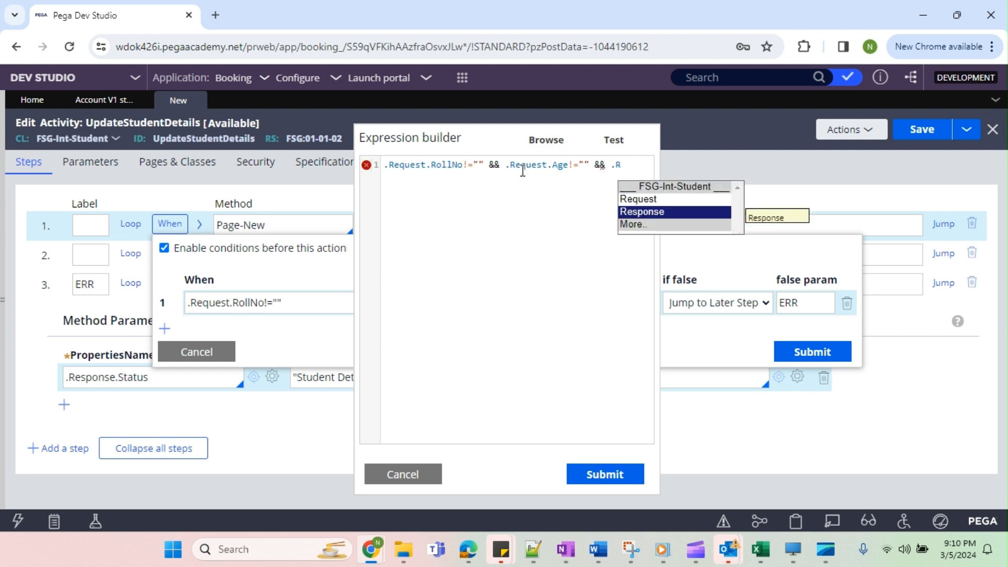
{"action": "key", "text": "Up"}
{"action": "key", "text": "Return"}
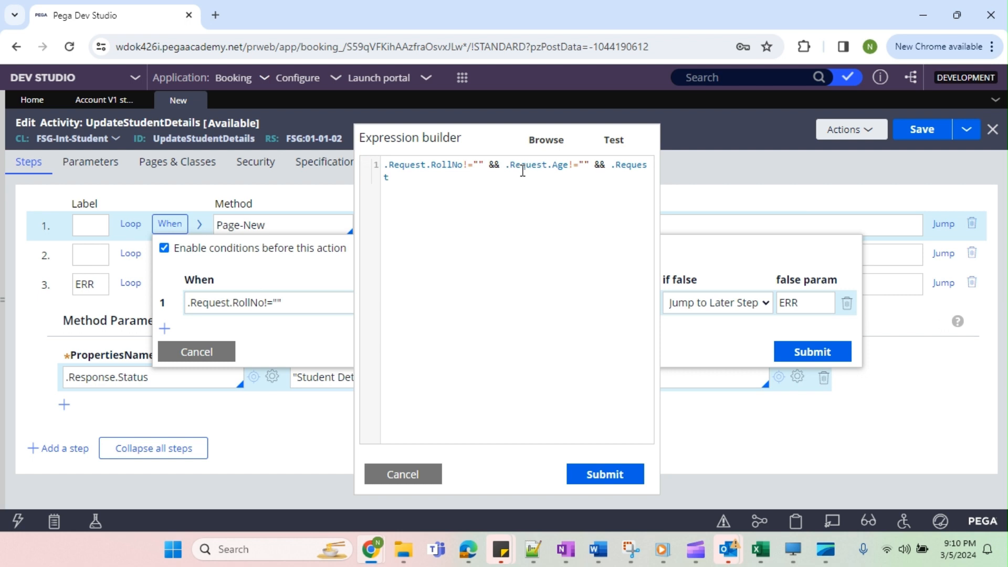
{"action": "type", "text": "."}
{"action": "key", "text": "Down"}
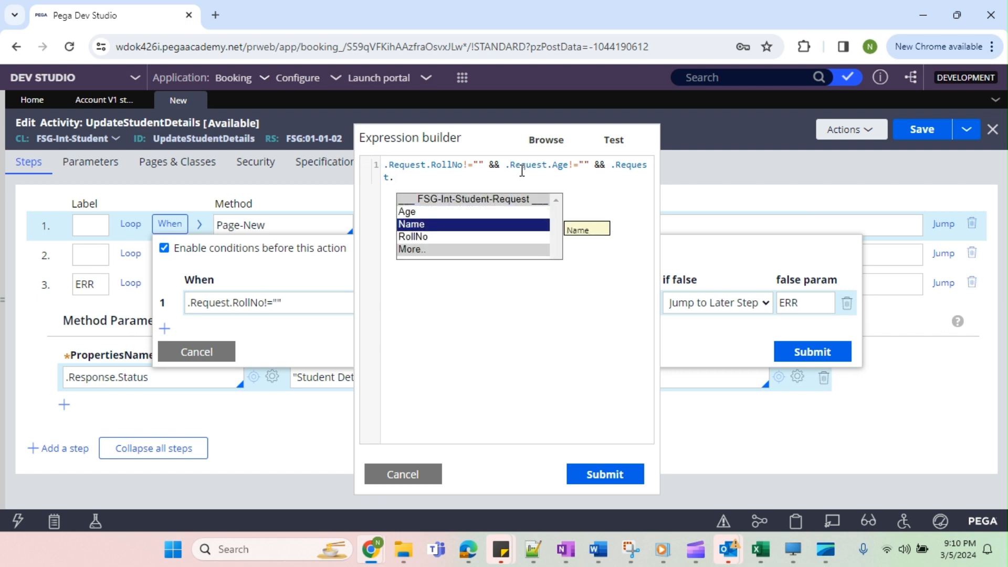
{"action": "key", "text": "Return"}
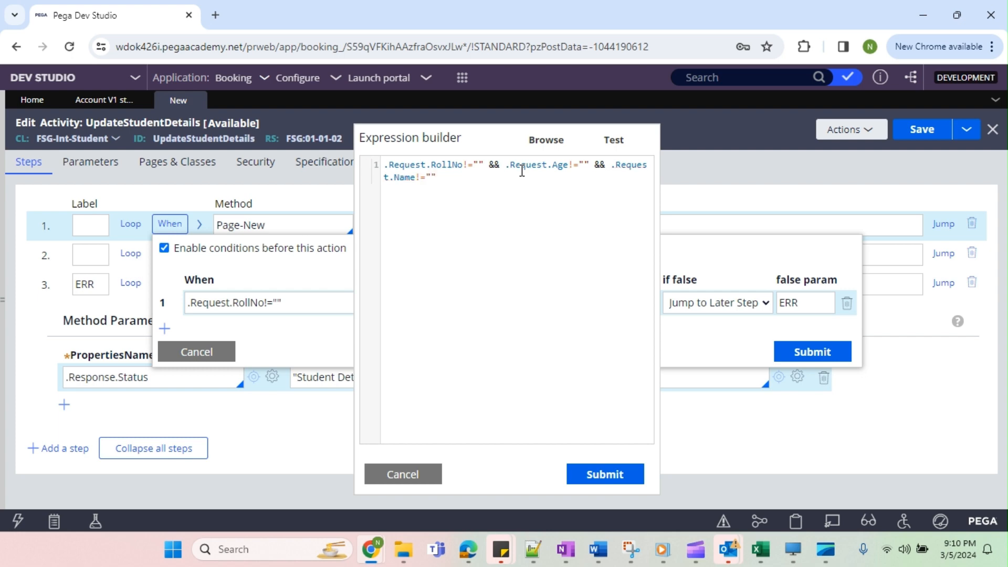
{"action": "left_click", "coordinate": [628, 145]}
{"action": "left_click", "coordinate": [736, 474]}
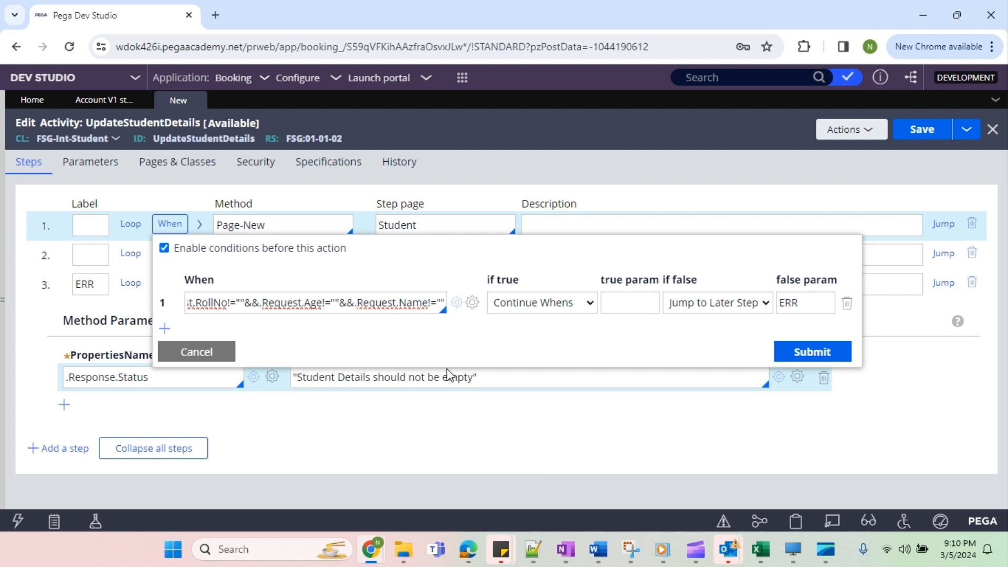
{"action": "left_click", "coordinate": [805, 351]}
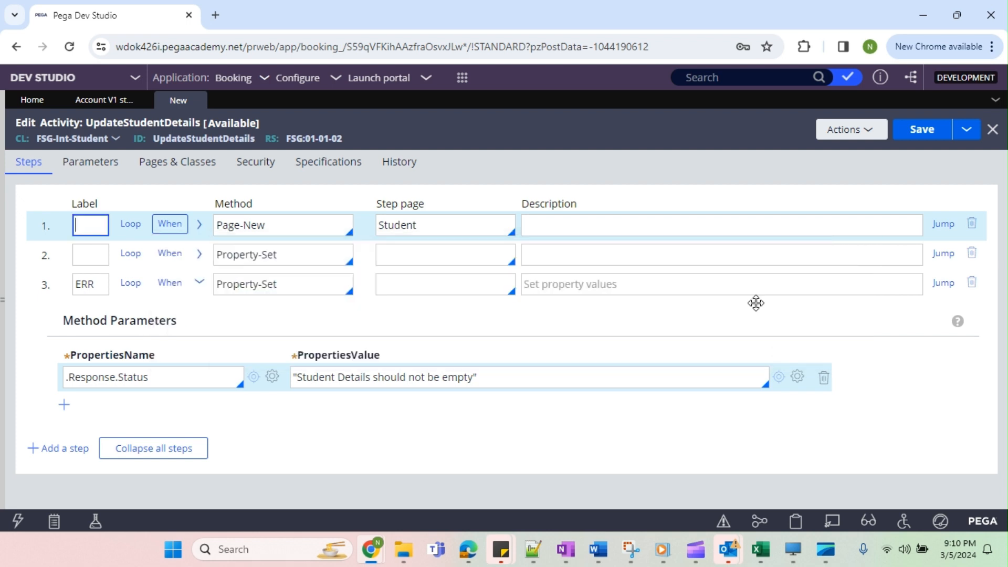
Expand the second step's Property-Set parameters and start its property name with "Student.", reusing the Page-New step page name.
{"action": "left_click", "coordinate": [200, 254]}
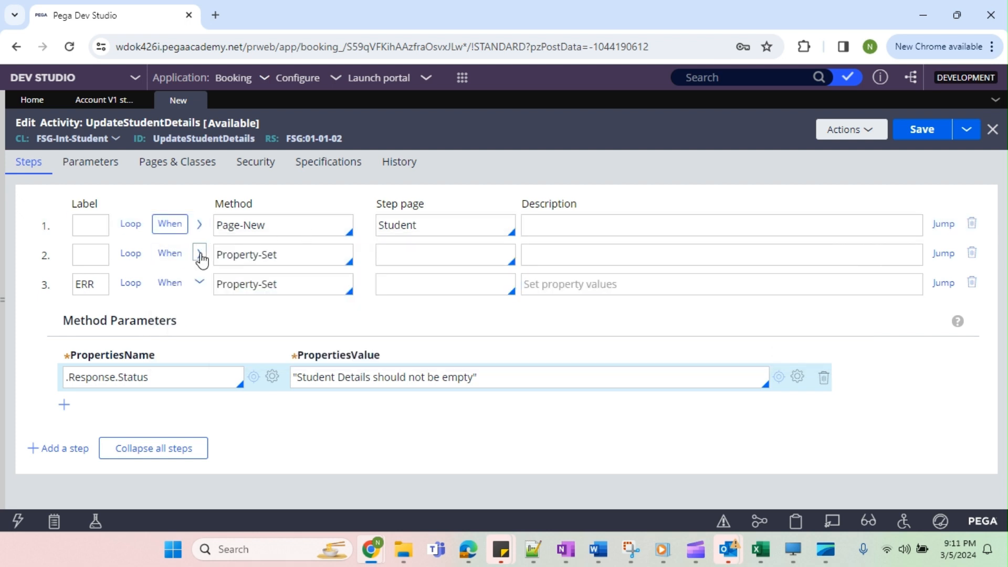
{"action": "double_click", "coordinate": [403, 224]}
{"action": "key", "text": "ctrl+c"}
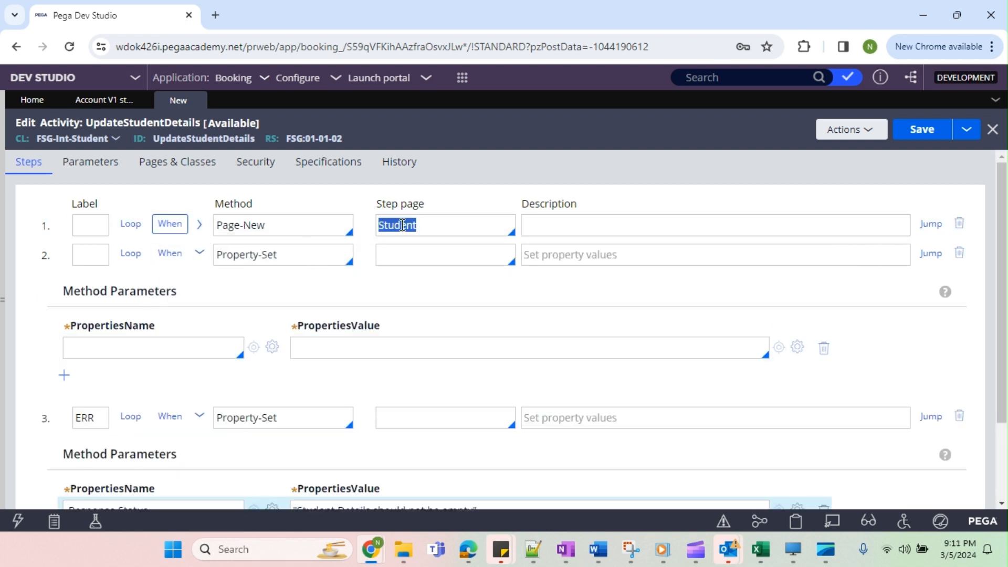
{"action": "left_click", "coordinate": [178, 349]}
{"action": "key", "text": "ctrl+v"}
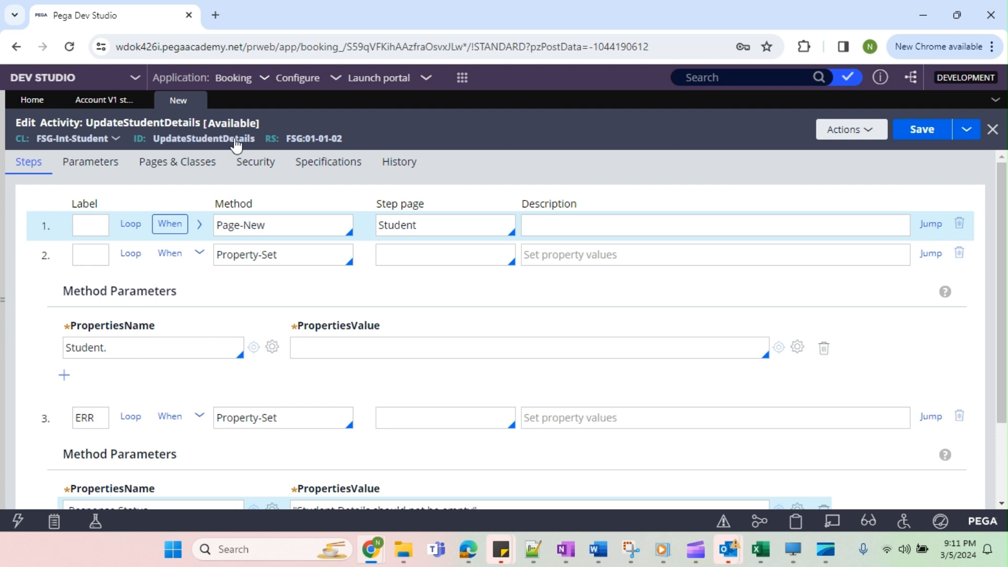
{"action": "double_click", "coordinate": [101, 348]}
{"action": "left_click", "coordinate": [130, 348]}
Set the property value in the second step to .Request.RollNo and bring the application class explorer into view.
{"action": "left_click", "coordinate": [336, 347]}
{"action": "type", "text": "."}
{"action": "left_click", "coordinate": [324, 378]}
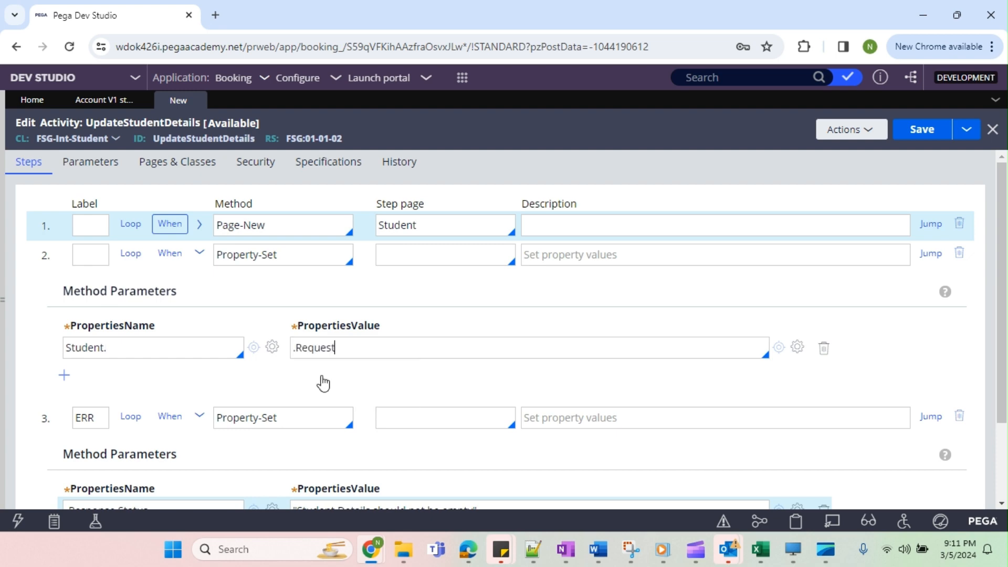
{"action": "type", "text": "."}
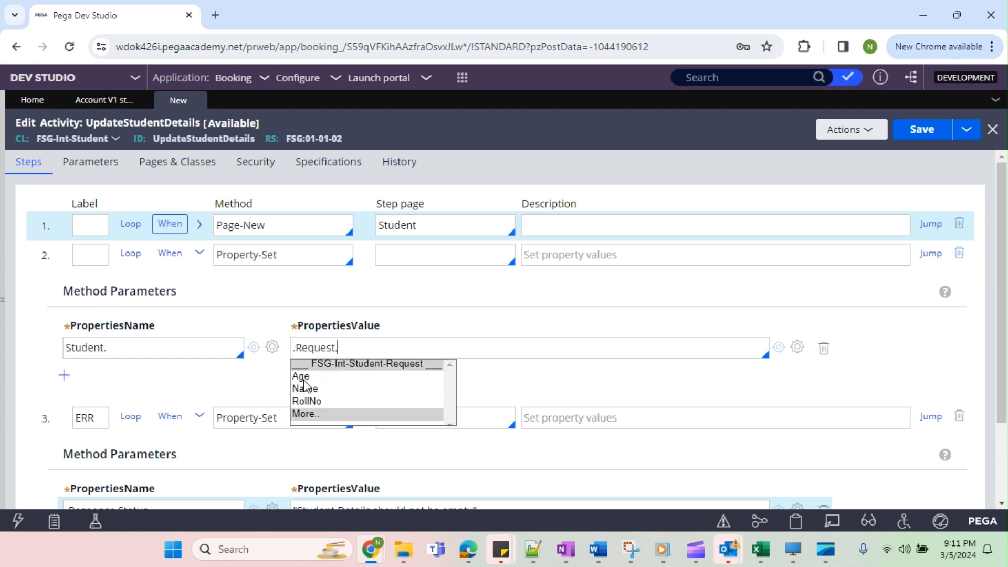
{"action": "left_click", "coordinate": [313, 401]}
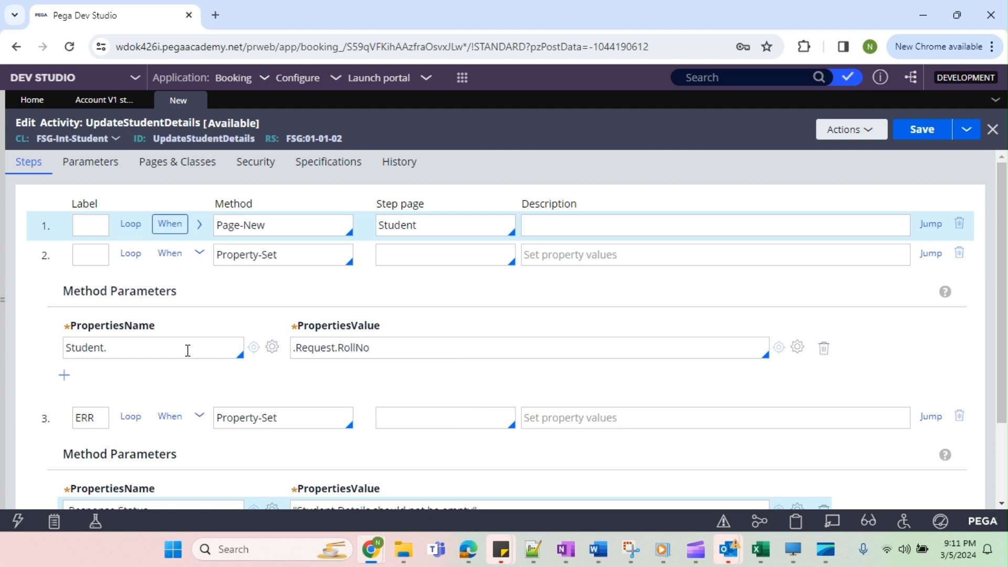
{"action": "left_click", "coordinate": [4, 303]}
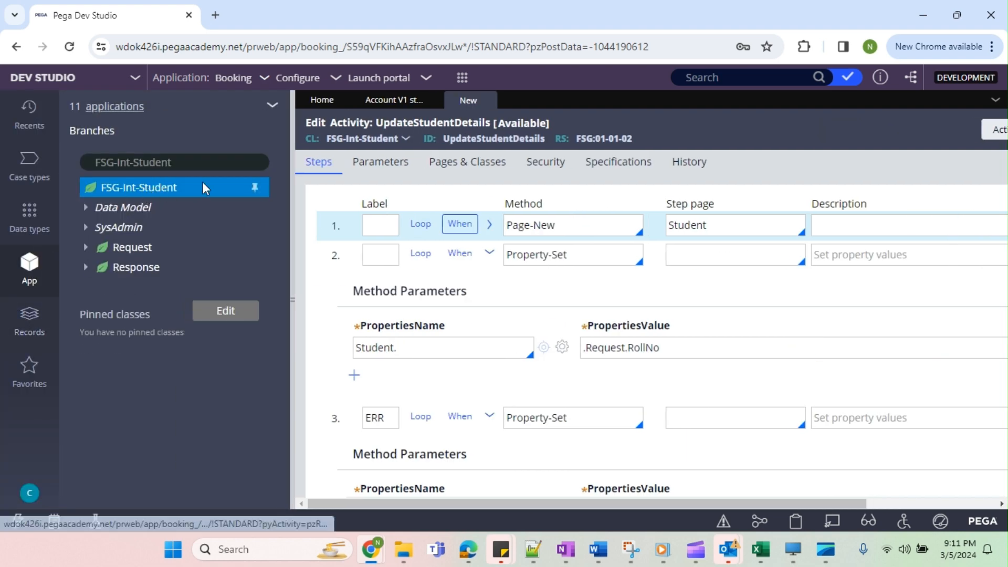
{"action": "right_click", "coordinate": [133, 192]}
{"action": "mouse_move", "coordinate": [173, 210]}
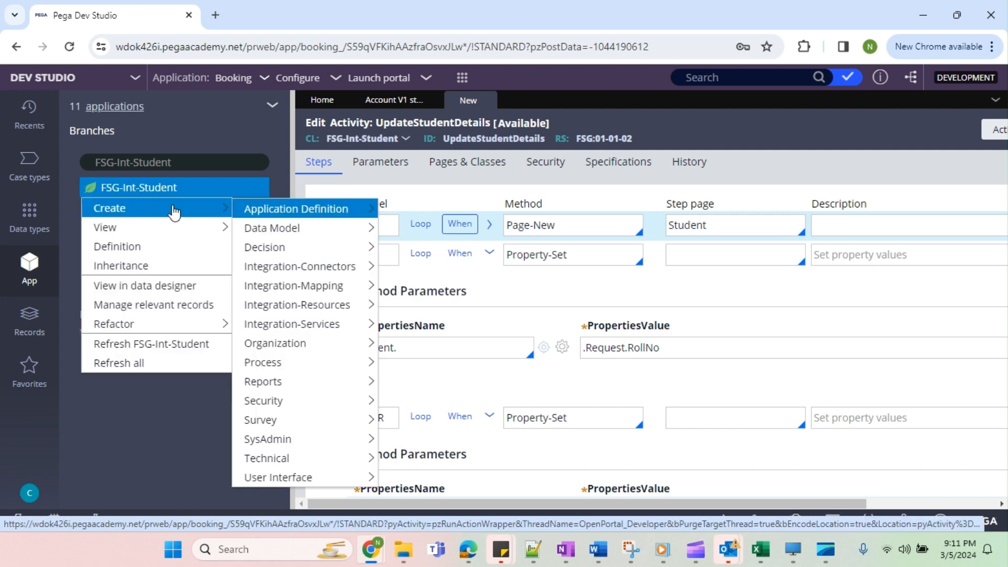
{"action": "mouse_move", "coordinate": [311, 212]}
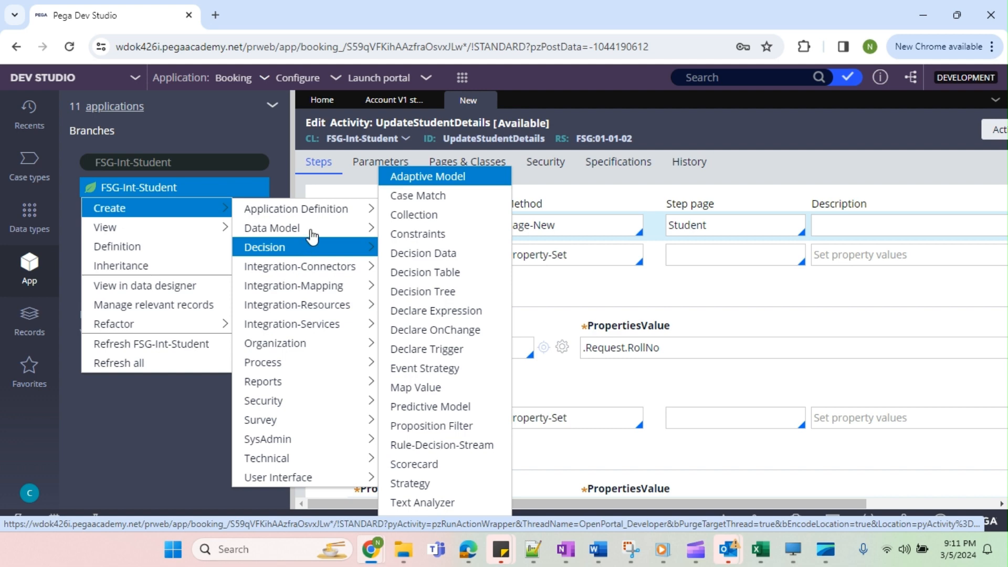
{"action": "mouse_move", "coordinate": [311, 234]}
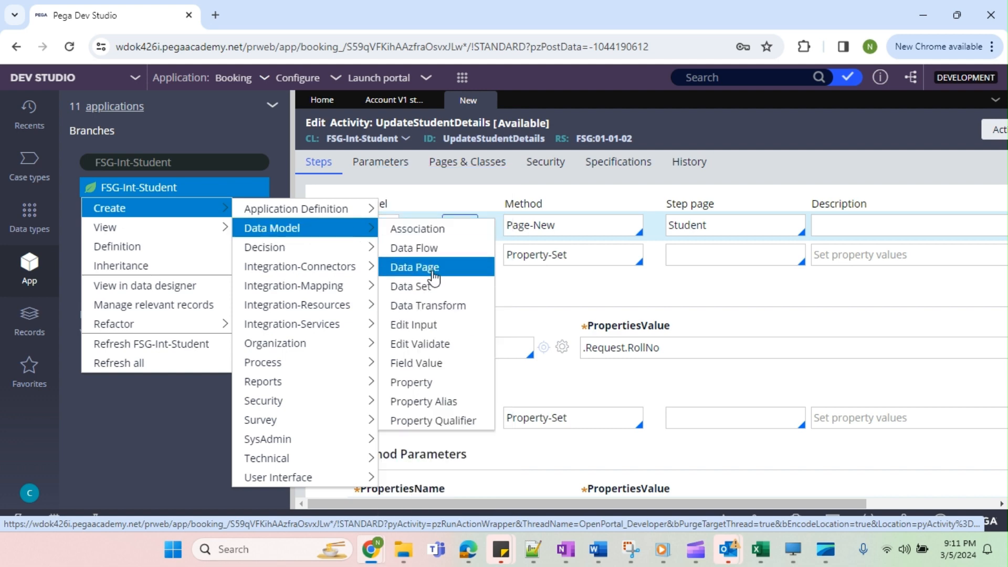
{"action": "left_click", "coordinate": [423, 385]}
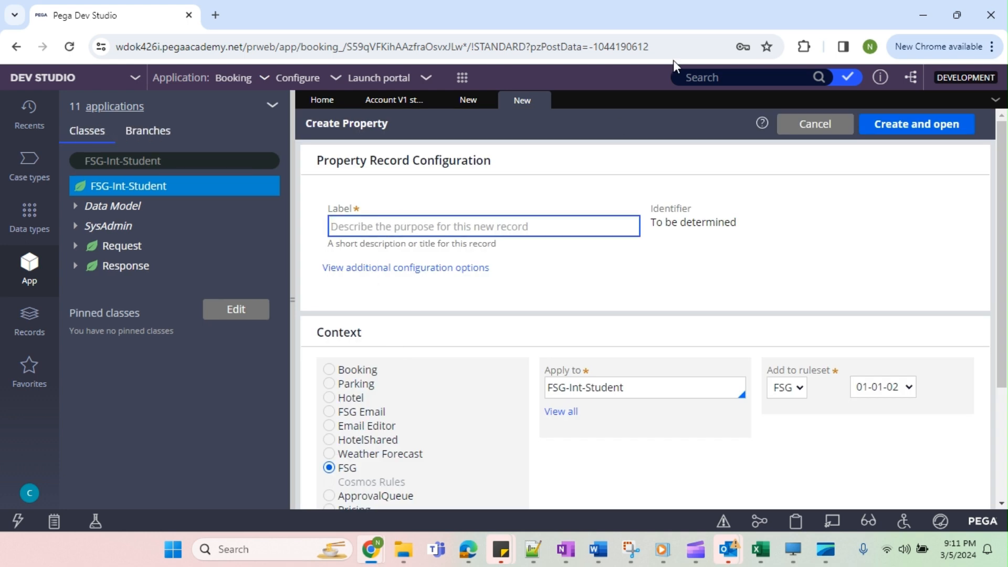
{"action": "left_click", "coordinate": [541, 100]}
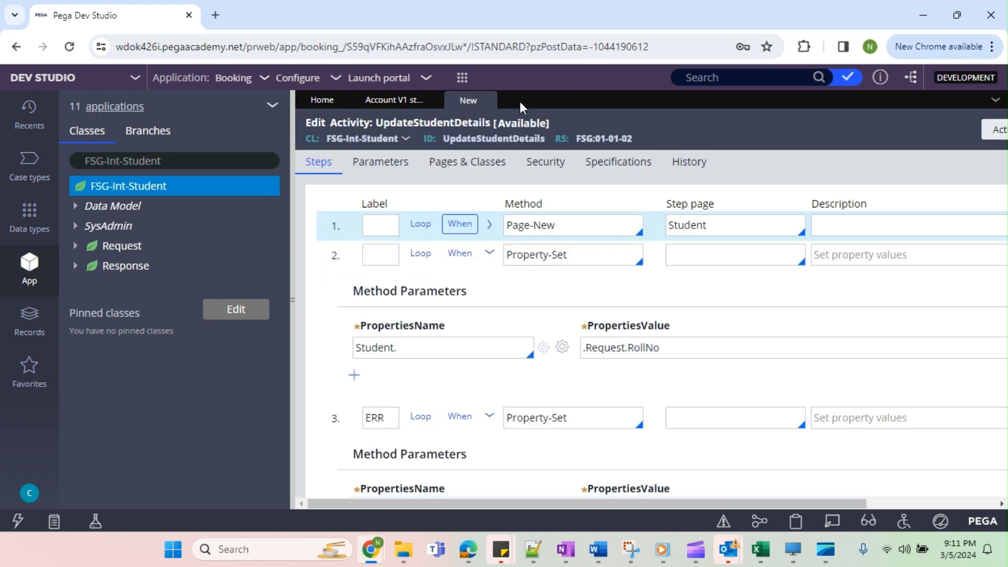
Open the FSG-Int-Student class in the data designer and add a single-line text field named RollNo.
{"action": "right_click", "coordinate": [127, 190]}
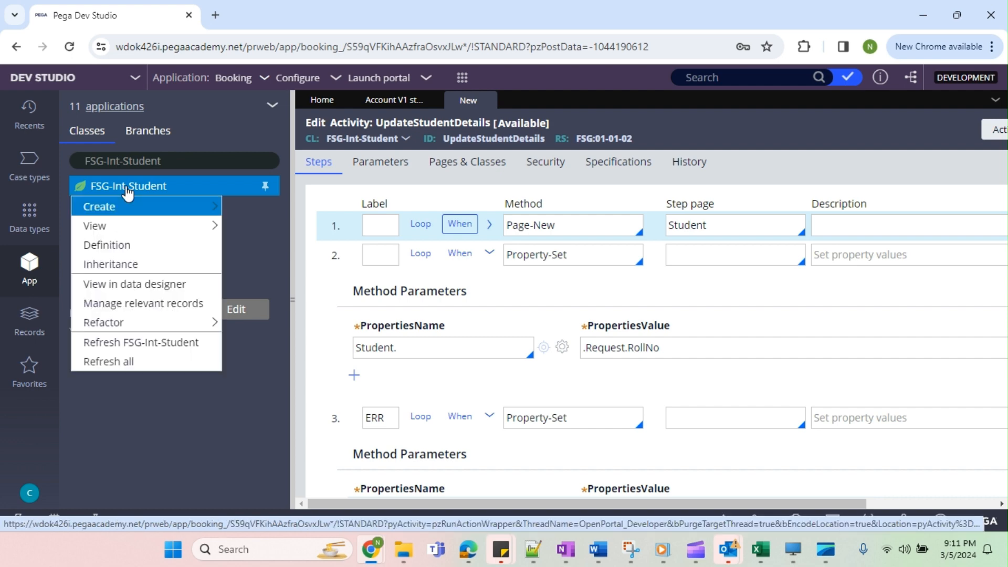
{"action": "left_click", "coordinate": [127, 287]}
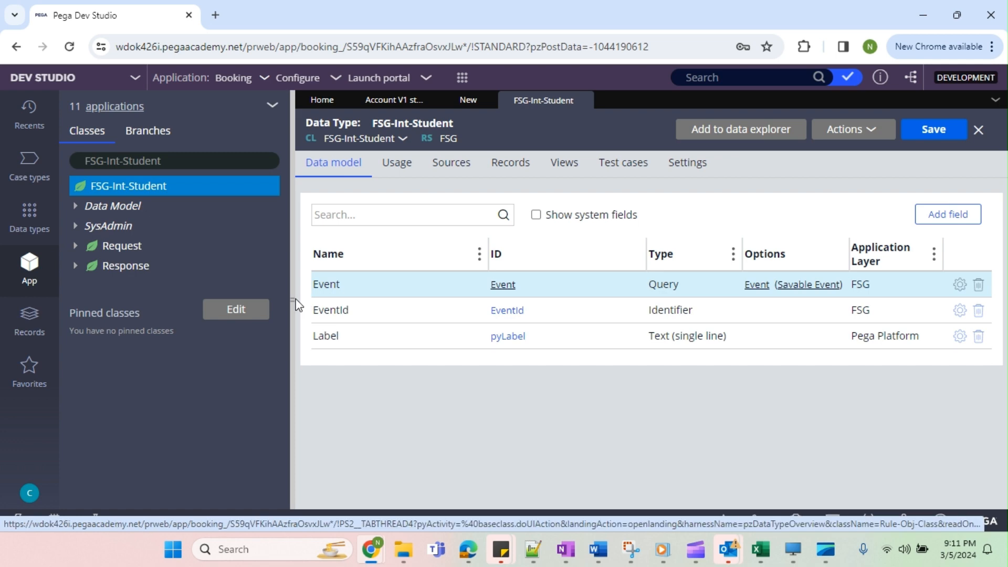
{"action": "left_click", "coordinate": [292, 300]}
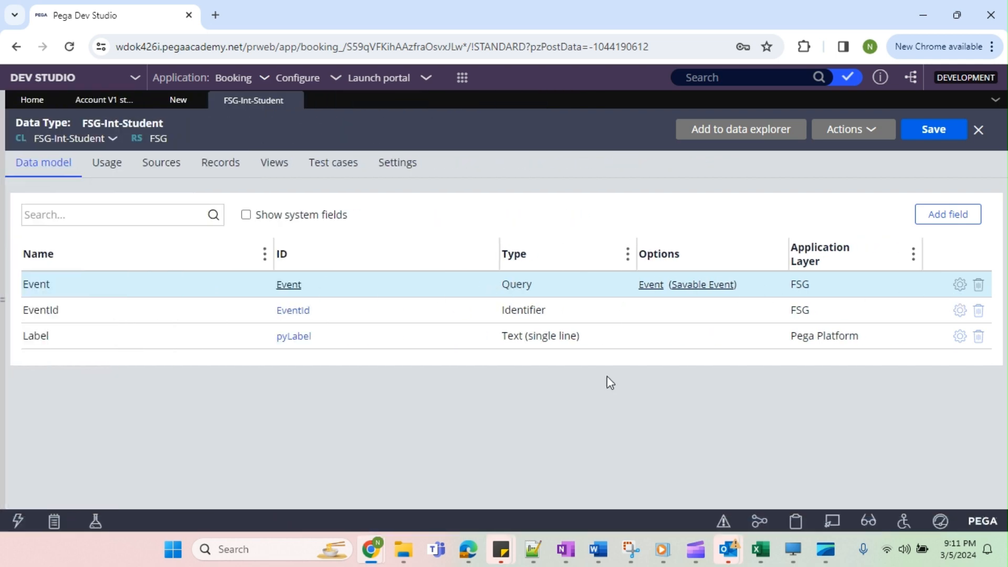
{"action": "left_click", "coordinate": [954, 217]}
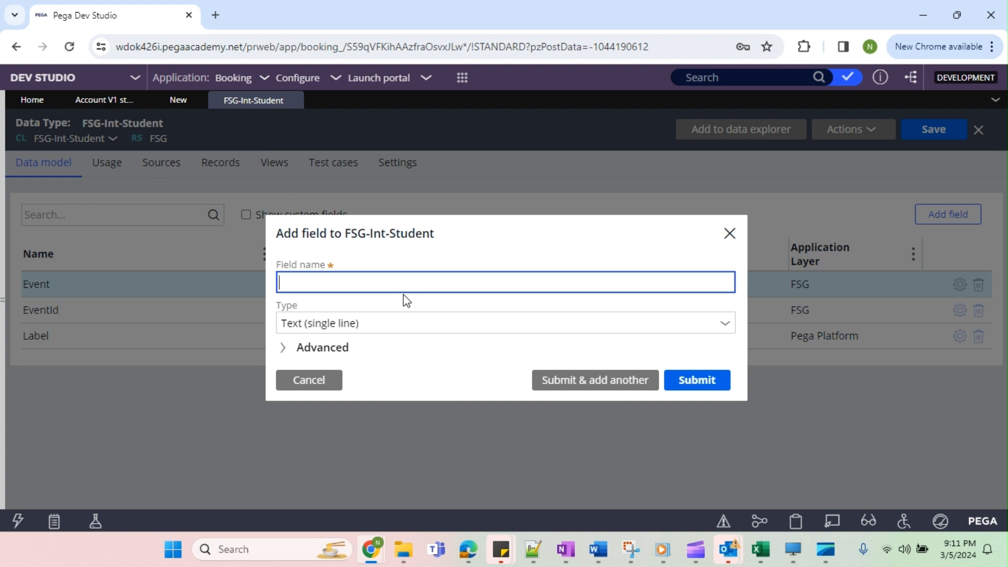
{"action": "type", "text": "RollNo"}
{"action": "left_click", "coordinate": [698, 385]}
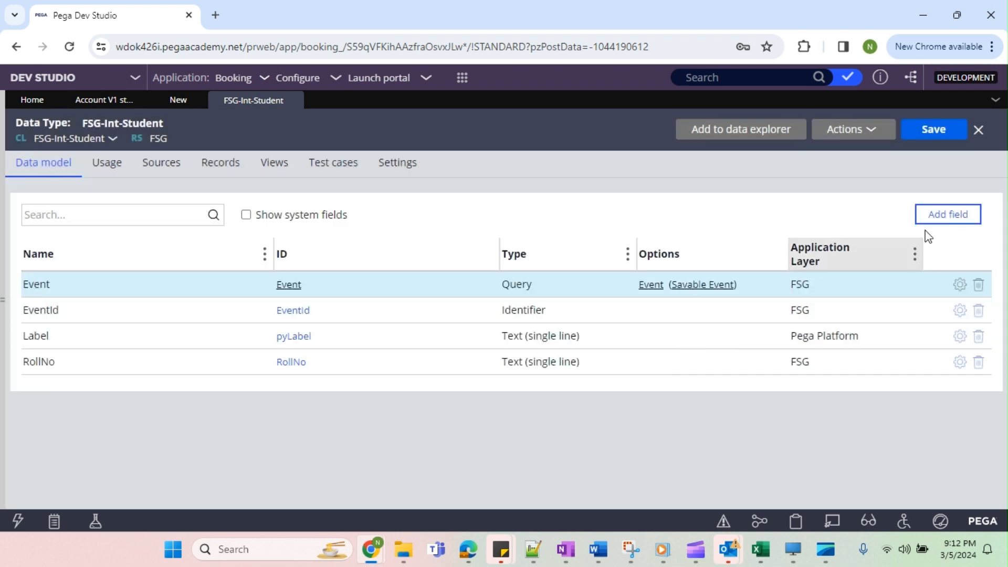
Add two more single-line text fields, Name and Age, to the FSG-Int-Student data model.
{"action": "left_click", "coordinate": [934, 218]}
{"action": "type", "text": "Name"}
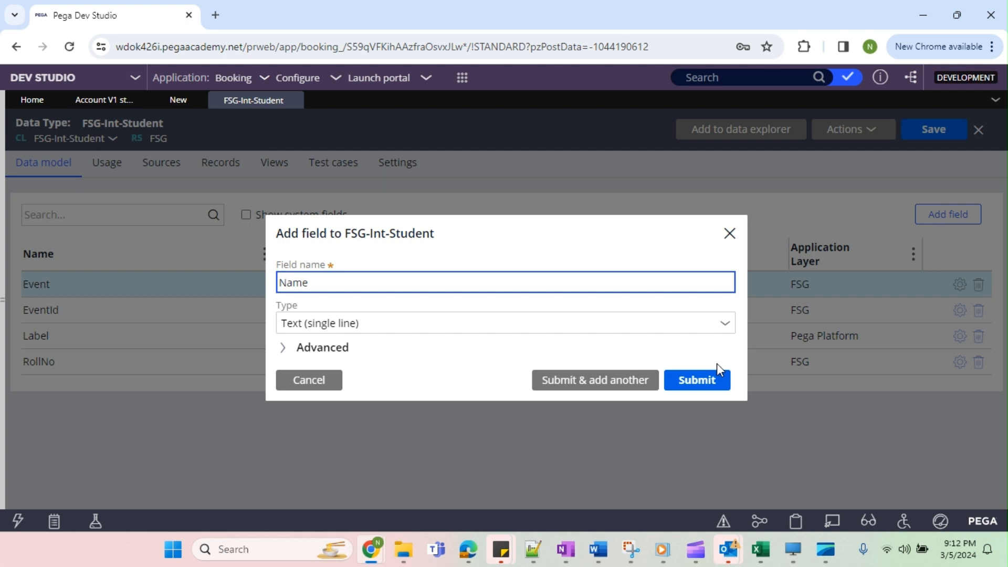
{"action": "left_click", "coordinate": [712, 379]}
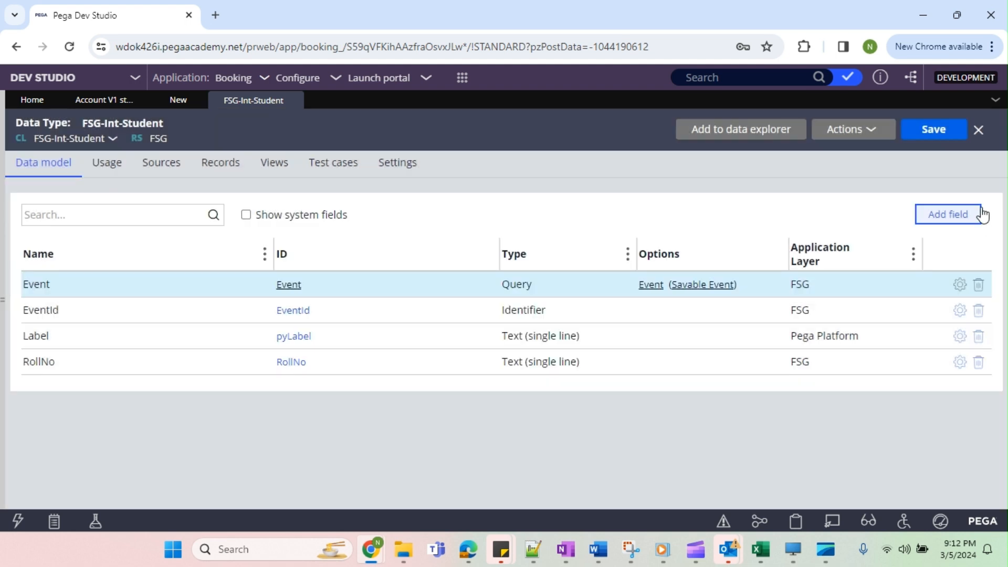
{"action": "left_click", "coordinate": [969, 215]}
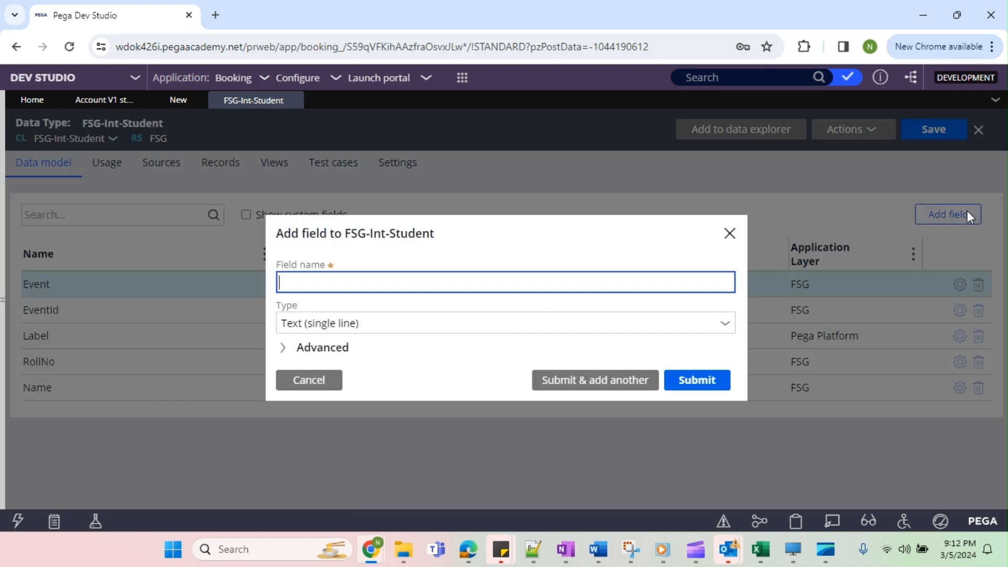
{"action": "type", "text": "Age"}
{"action": "left_click", "coordinate": [699, 387]}
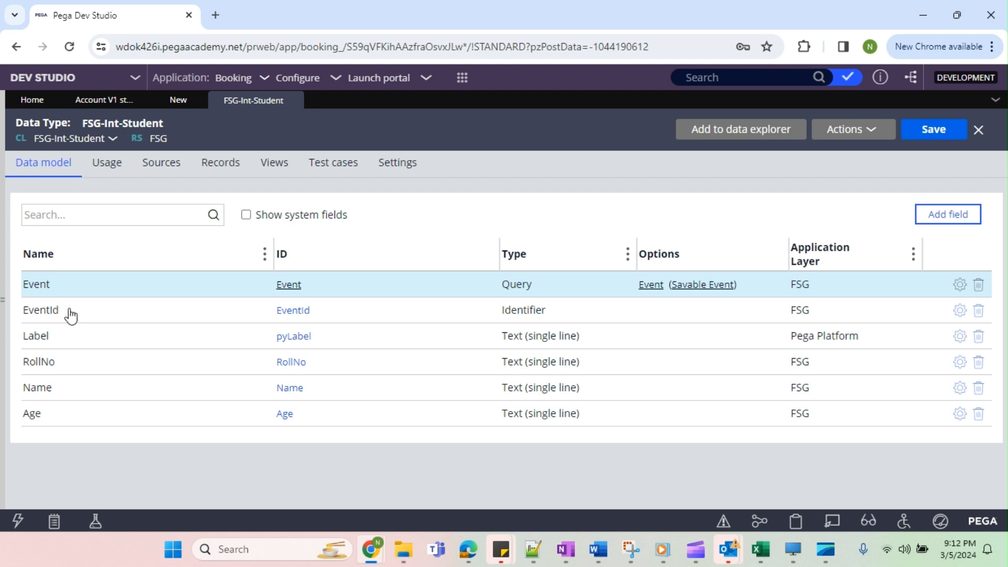
Delete the Event and Label fields from the FSG-Int-Student data model and save the data type.
{"action": "left_click", "coordinate": [980, 286]}
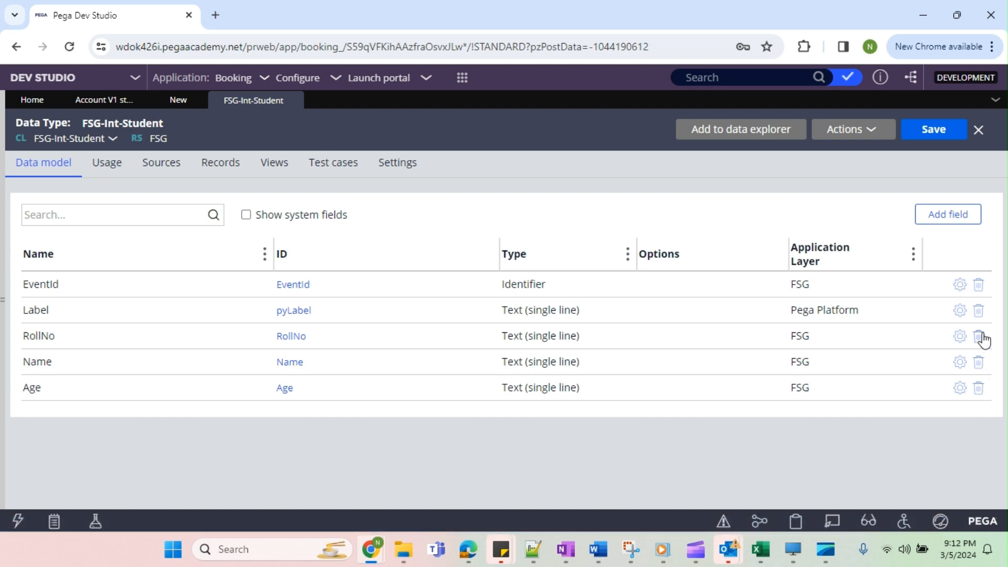
{"action": "left_click", "coordinate": [979, 312]}
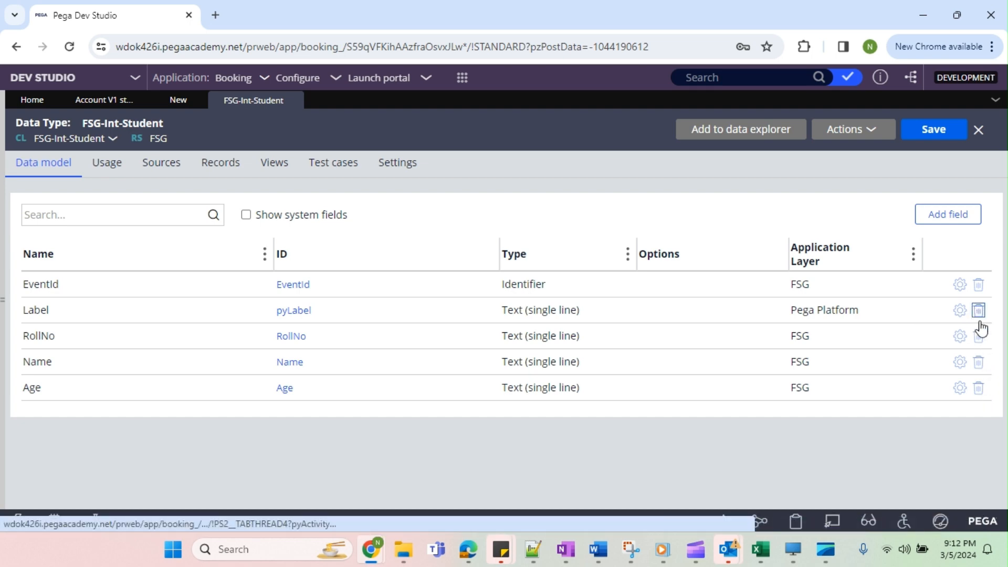
{"action": "left_click", "coordinate": [927, 134]}
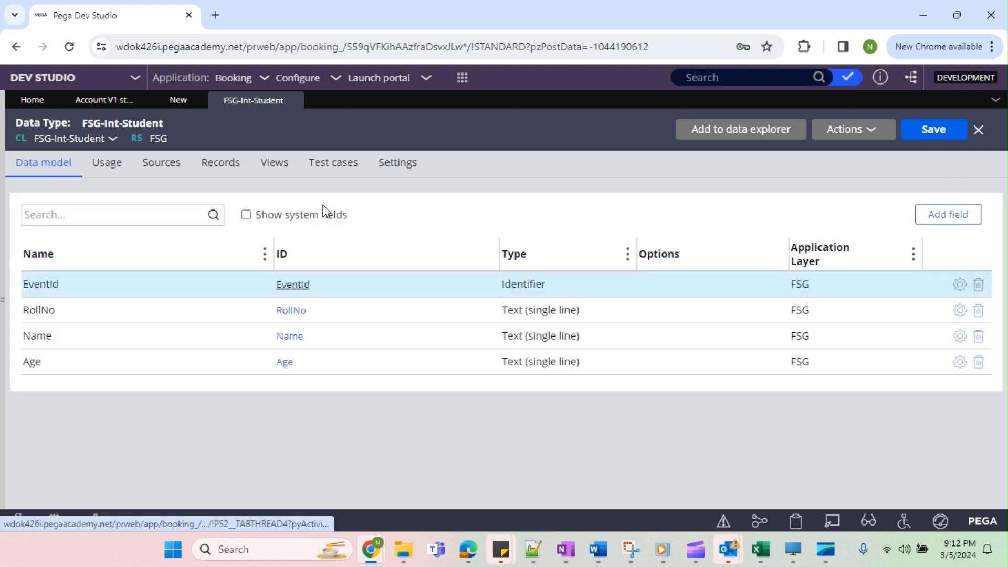
Configure the local data storage source for FSG-Int-Student records with RollNo as the key, and save the data type.
{"action": "left_click", "coordinate": [240, 164]}
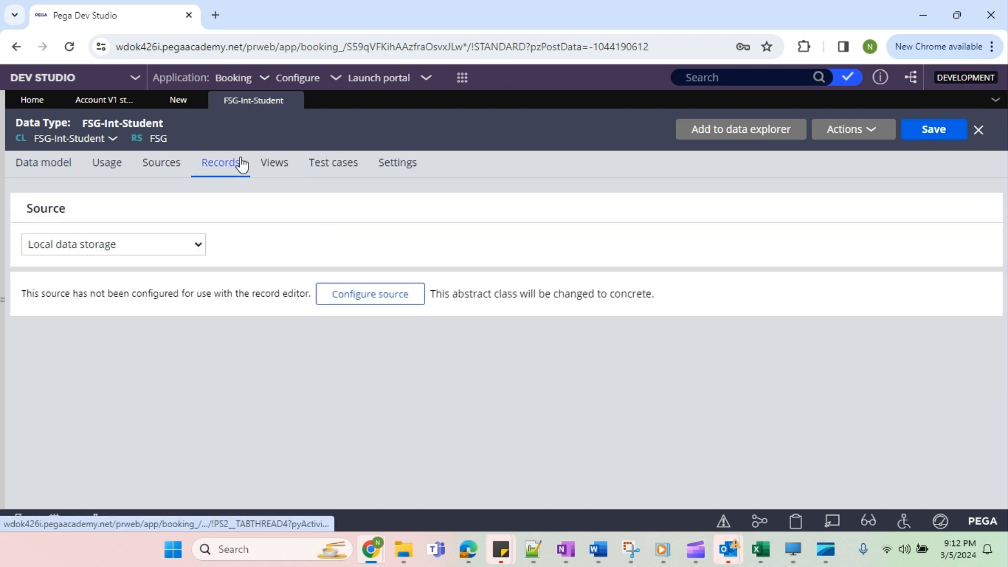
{"action": "left_click", "coordinate": [419, 299]}
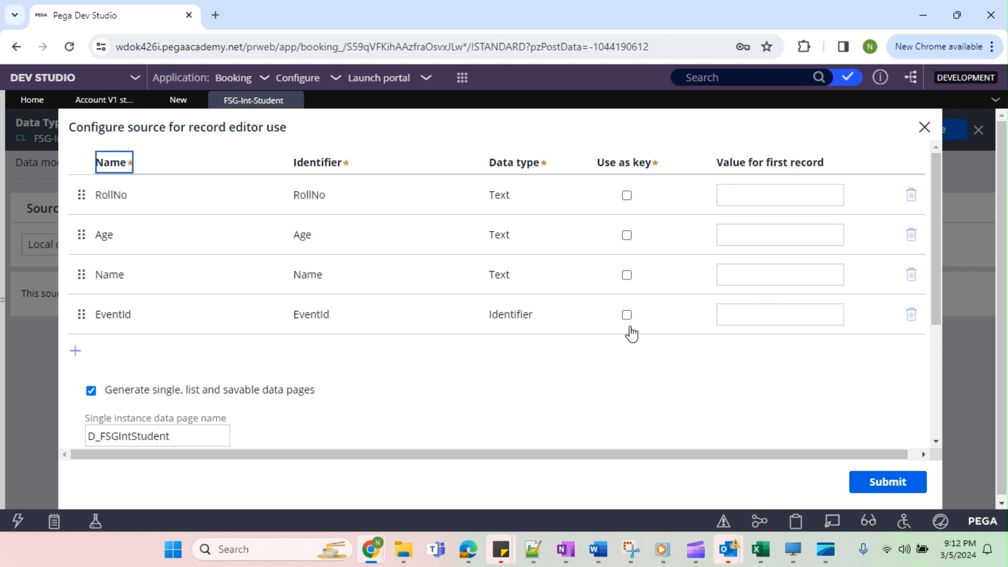
{"action": "left_click", "coordinate": [629, 201]}
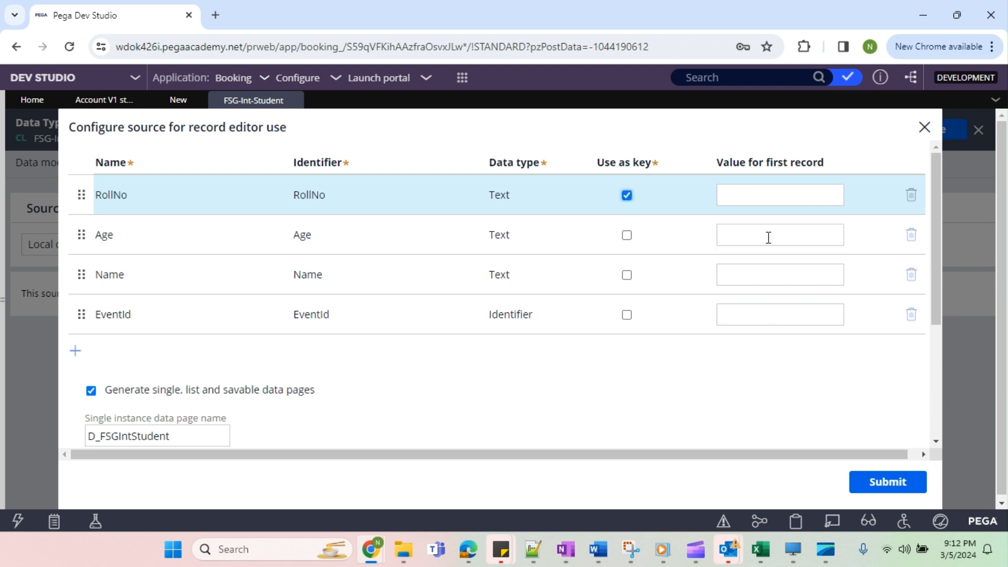
{"action": "left_click", "coordinate": [888, 481]}
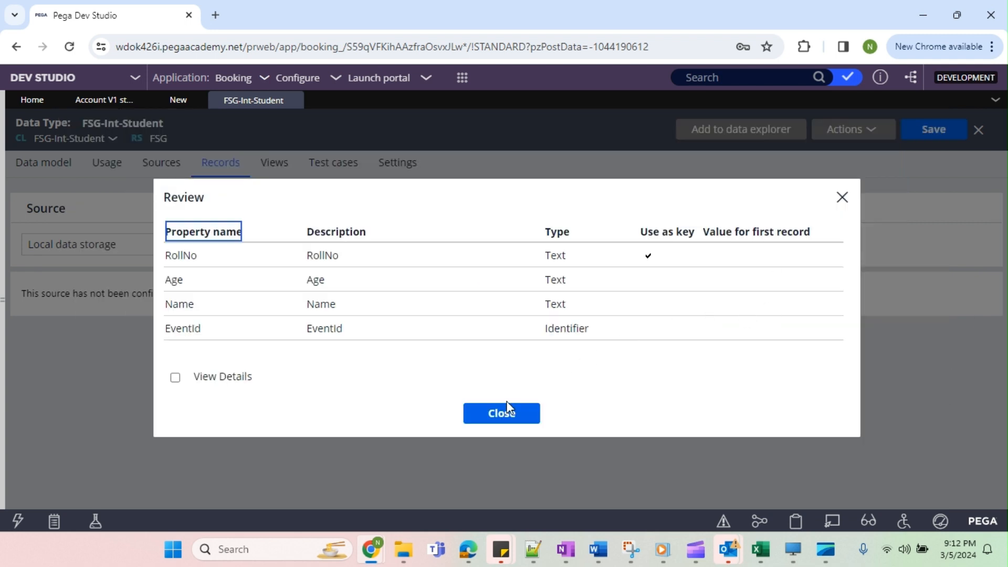
{"action": "left_click", "coordinate": [503, 418]}
{"action": "left_click", "coordinate": [934, 129]}
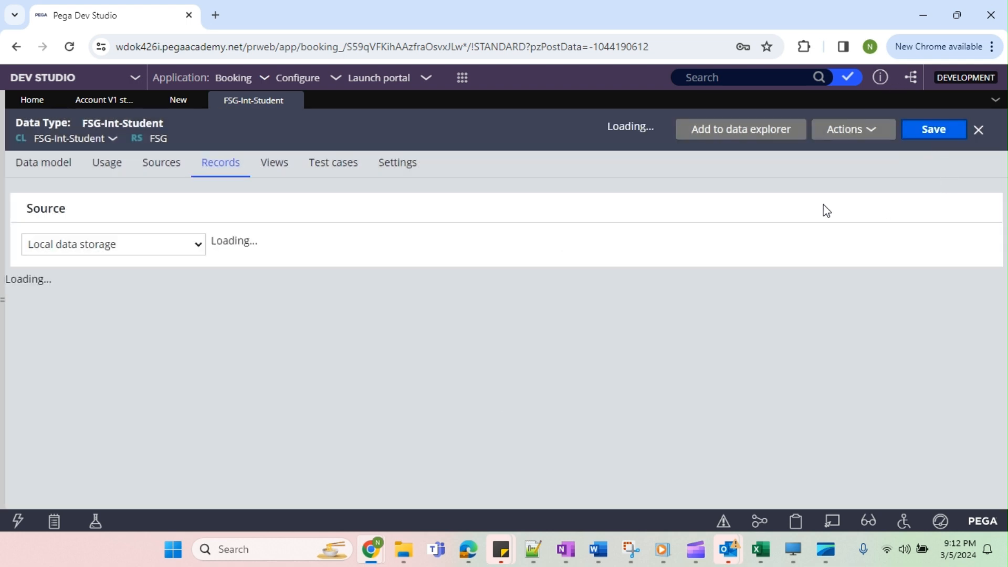
Return to the UpdateStudentDetails activity and replace the property name in the second step with .RollNo.
{"action": "left_click", "coordinate": [176, 101]}
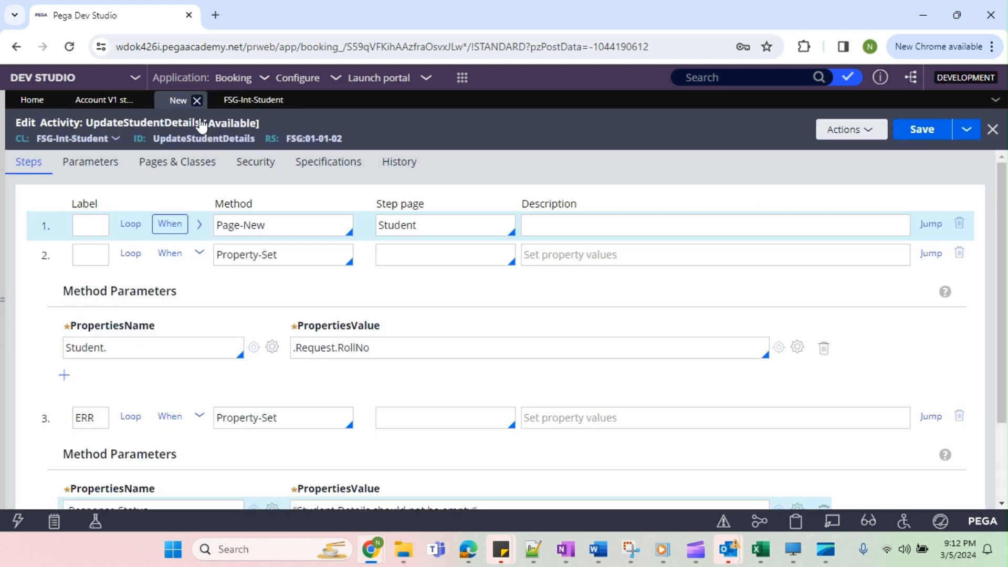
{"action": "left_click", "coordinate": [179, 349]}
{"action": "type", "text": "."}
{"action": "key", "text": "ctrl+a"}
{"action": "key", "text": "BackSpace"}
{"action": "key", "text": "Down"}
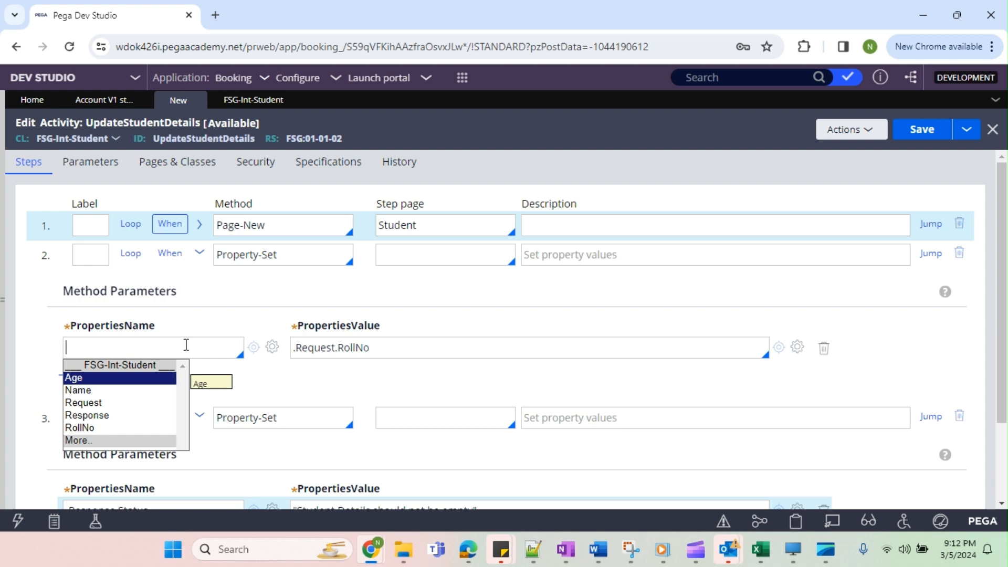
{"action": "key", "text": "Down"}
{"action": "key", "text": "Down"}
{"action": "key", "text": "Down"}
{"action": "key", "text": "Down"}
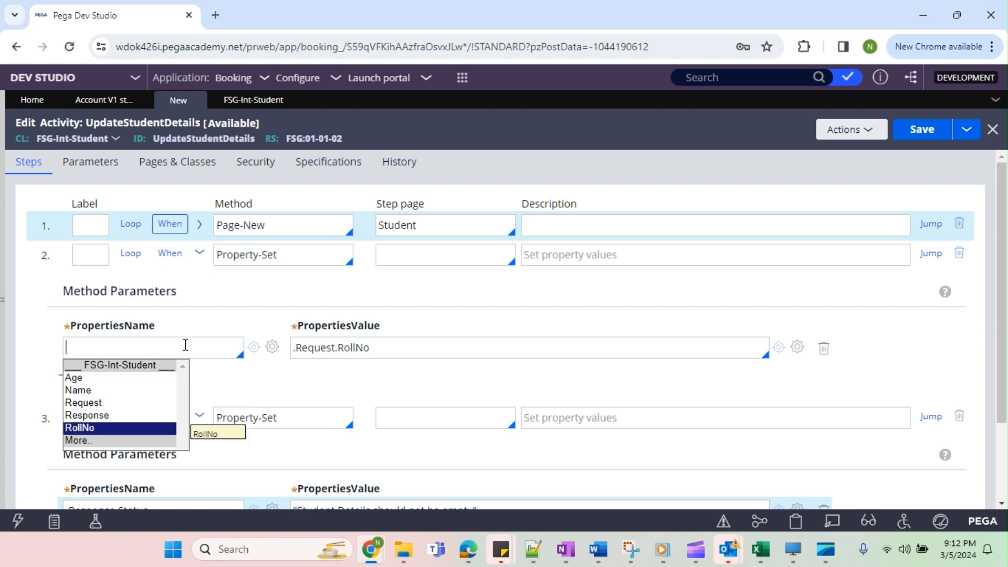
{"action": "key", "text": "Down"}
{"action": "key", "text": "Up"}
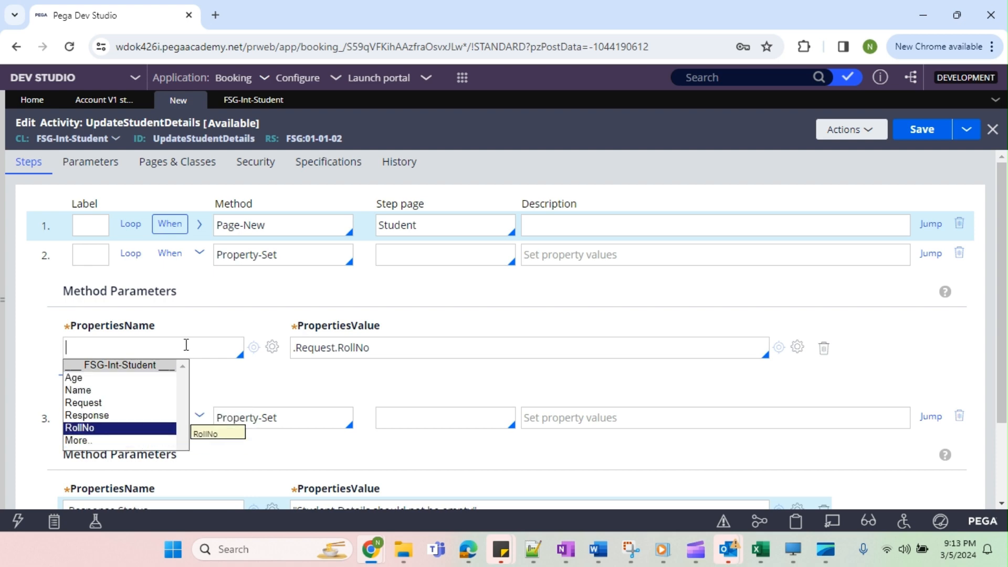
{"action": "key", "text": "Return"}
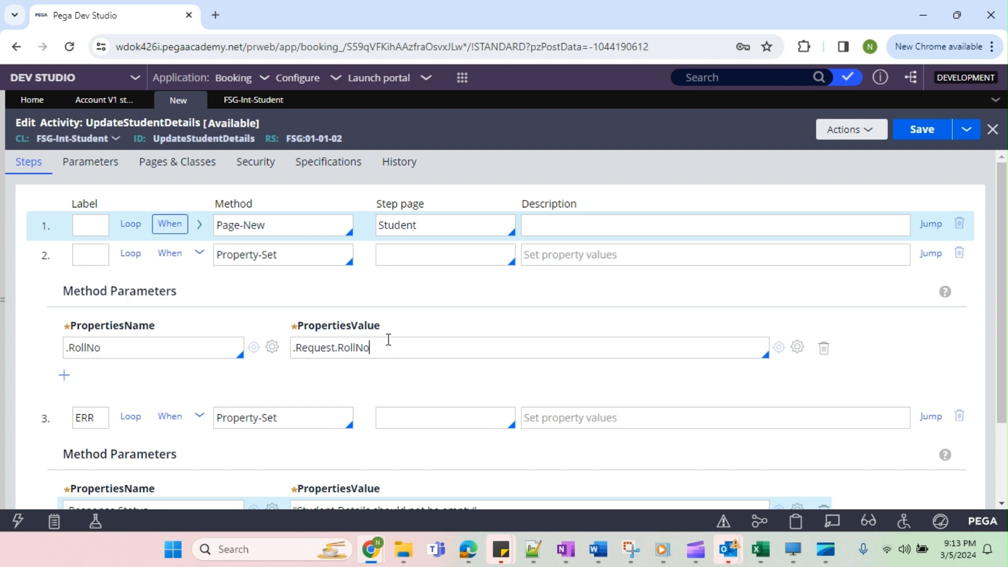
Change the second step's target property to Student.RollNo and add an empty property row below it.
{"action": "double_click", "coordinate": [408, 229]}
{"action": "key", "text": "ctrl+c"}
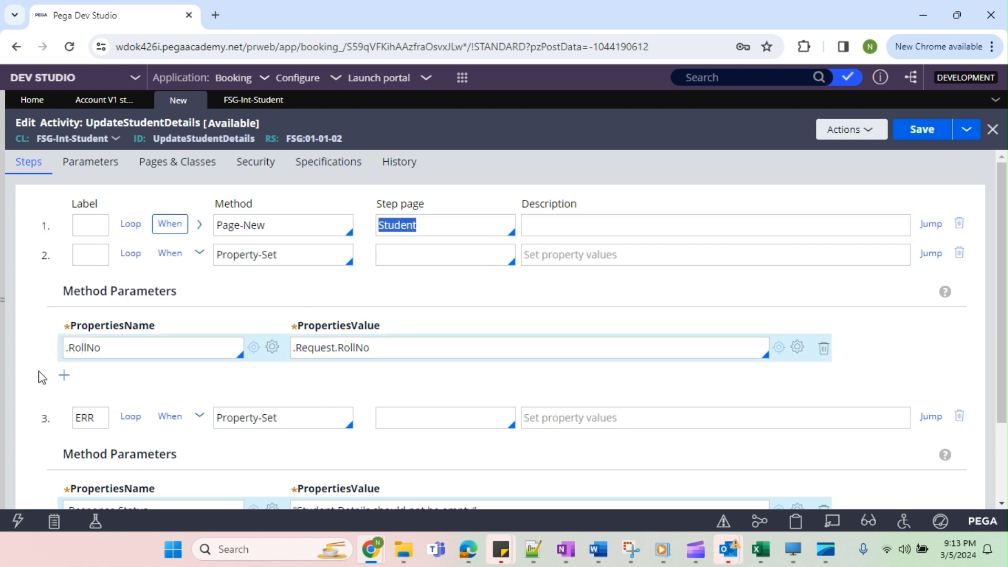
{"action": "left_click", "coordinate": [69, 351]}
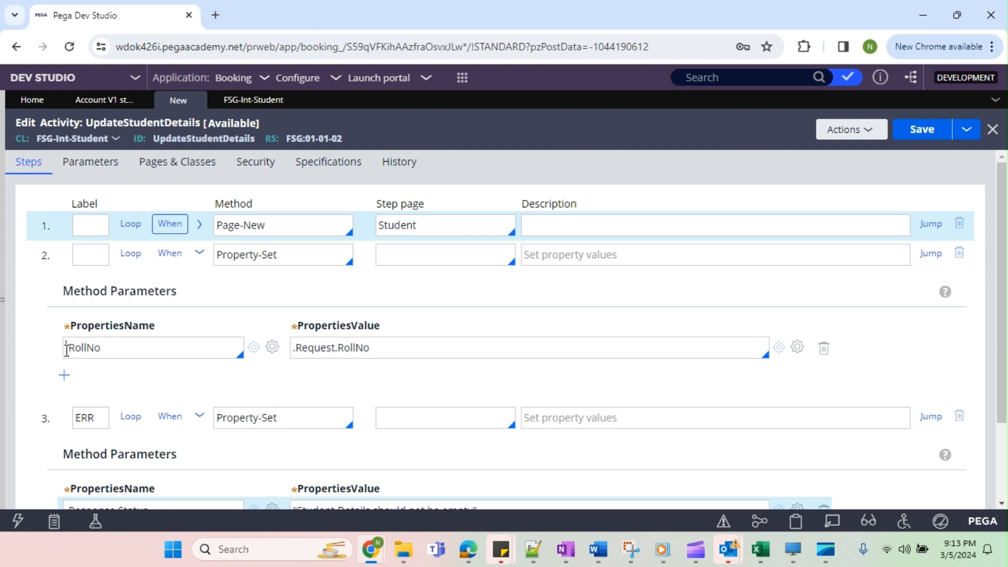
{"action": "key", "text": "ctrl+v"}
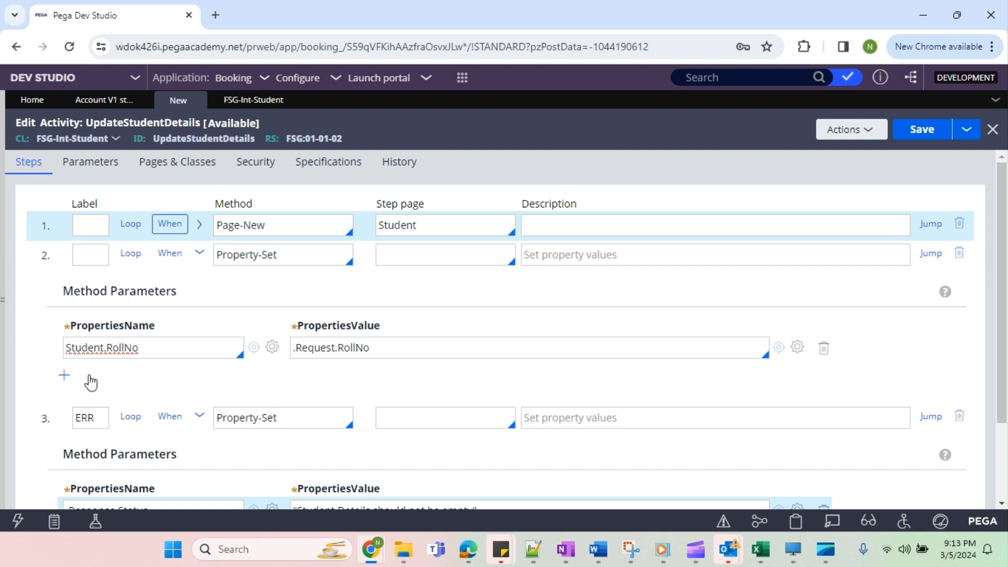
{"action": "left_click", "coordinate": [64, 375]}
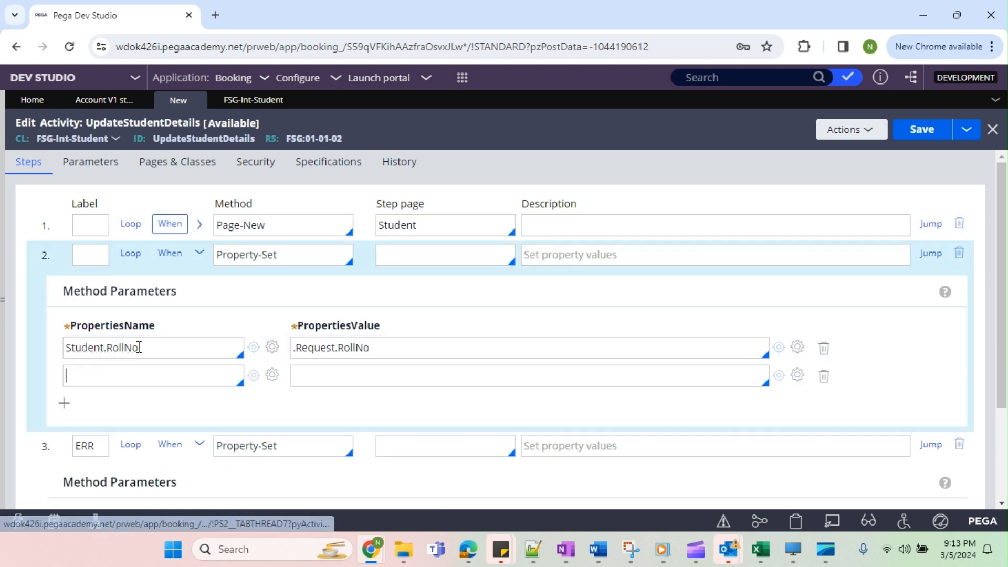
Declare the page Student with class FSG-Int-Student in the activity's pages and classes, and return to the activity steps.
{"action": "left_click", "coordinate": [183, 178]}
{"action": "left_click", "coordinate": [94, 229]}
{"action": "key", "text": "ctrl+v"}
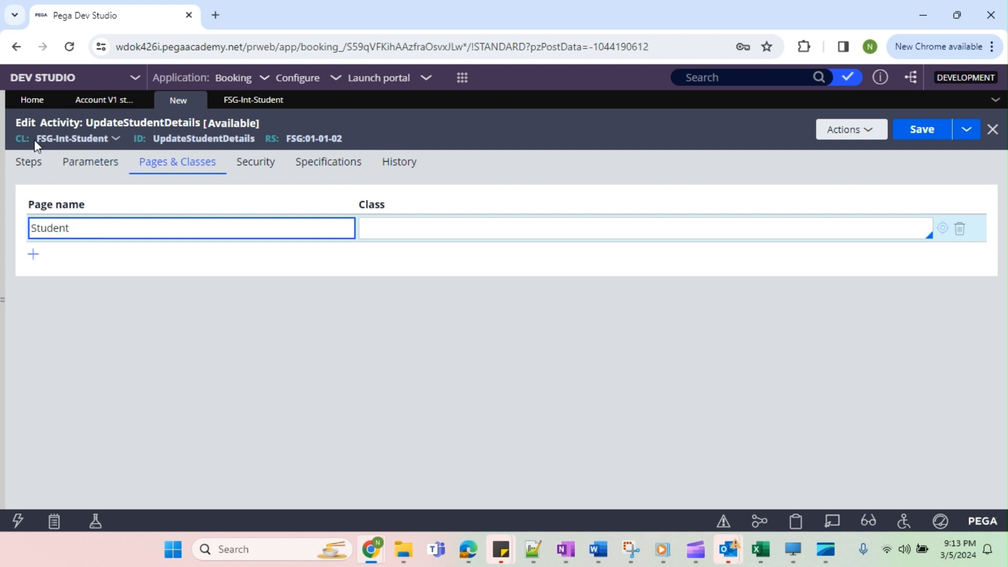
{"action": "left_click_drag", "start_coordinate": [33, 140], "coordinate": [112, 138]}
{"action": "key", "text": "ctrl+c"}
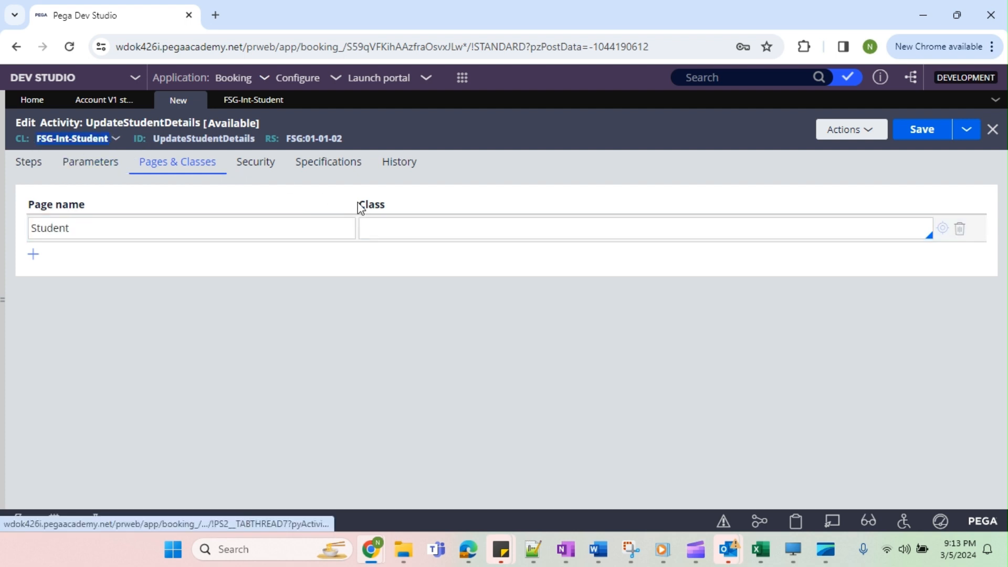
{"action": "left_click", "coordinate": [380, 227]}
{"action": "key", "text": "ctrl+v"}
{"action": "left_click", "coordinate": [36, 174]}
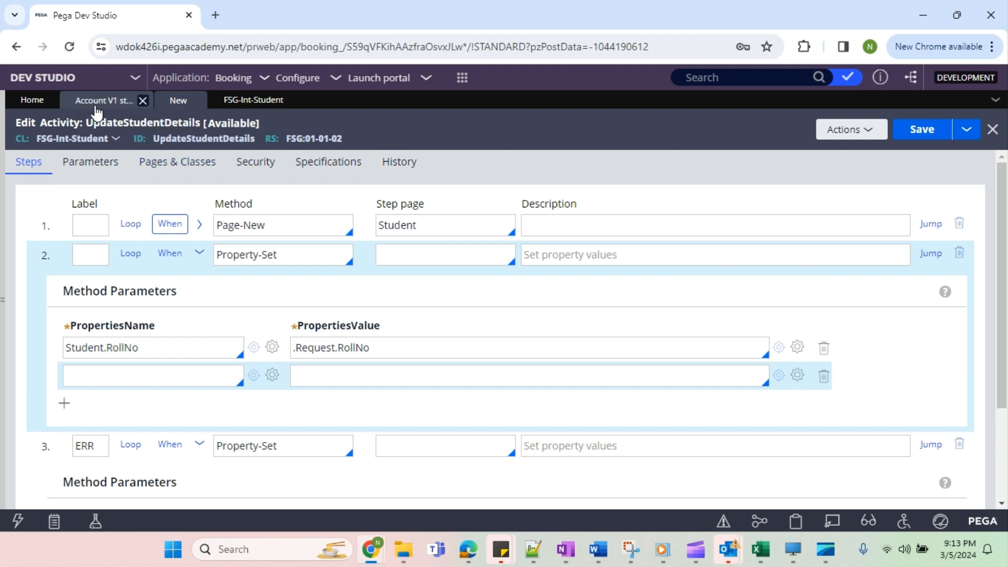
Set the property name in the second step's new row to Student.Name.
{"action": "left_click", "coordinate": [401, 262]}
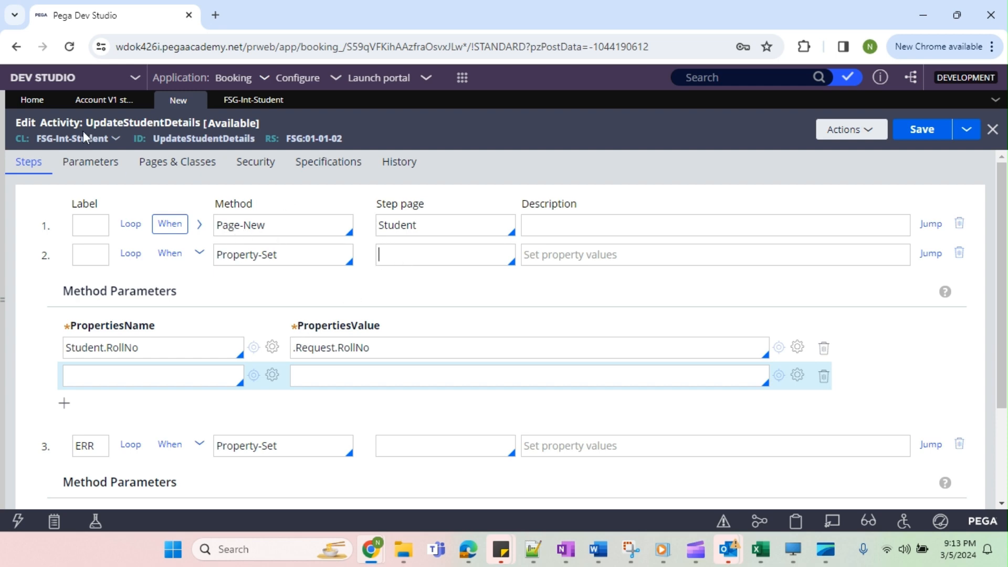
{"action": "double_click", "coordinate": [400, 227]}
{"action": "left_click", "coordinate": [404, 250]}
{"action": "left_click", "coordinate": [135, 378]}
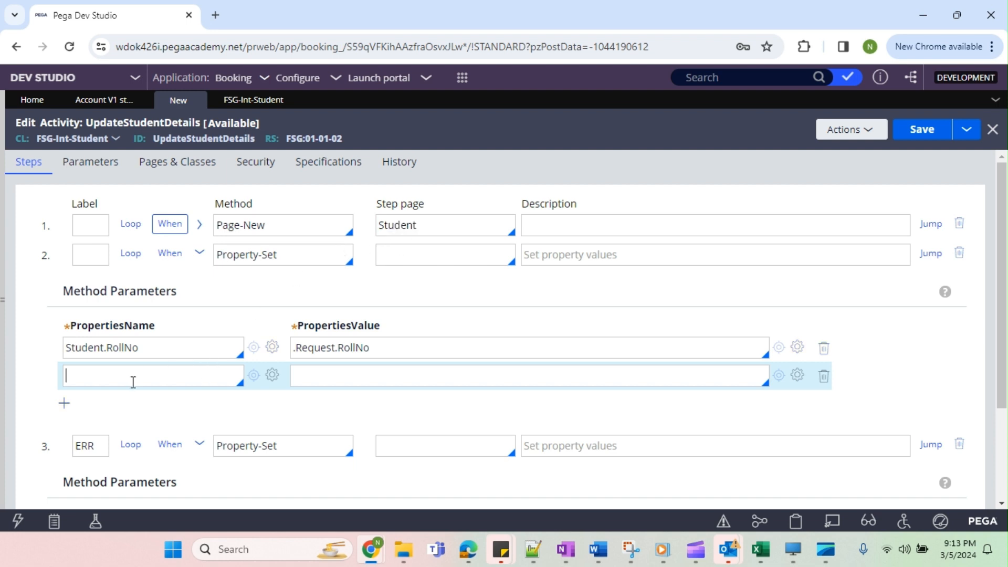
{"action": "double_click", "coordinate": [90, 348]}
{"action": "left_click", "coordinate": [108, 378]}
{"action": "key", "text": "ctrl+v"}
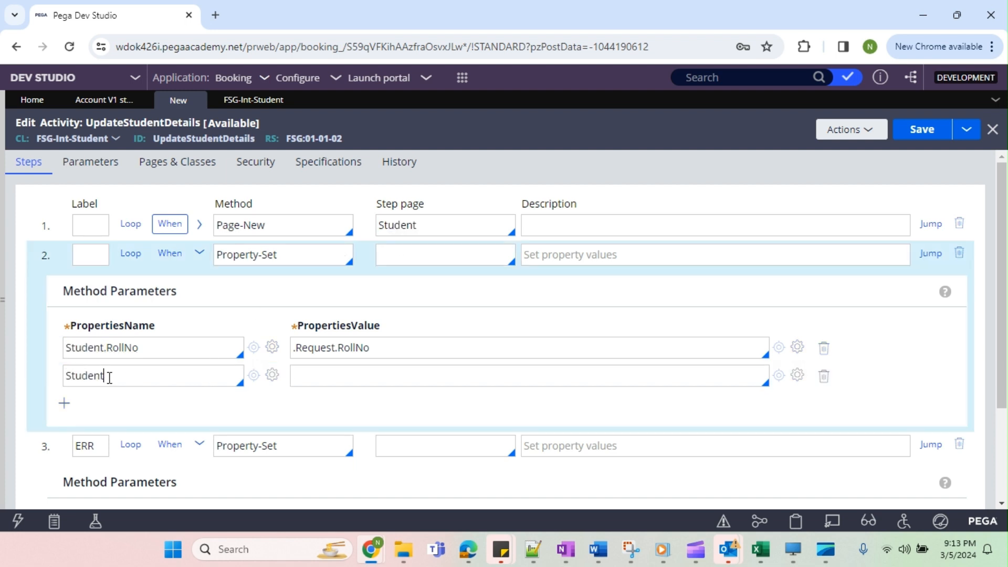
{"action": "type", "text": "."}
{"action": "key", "text": "Down"}
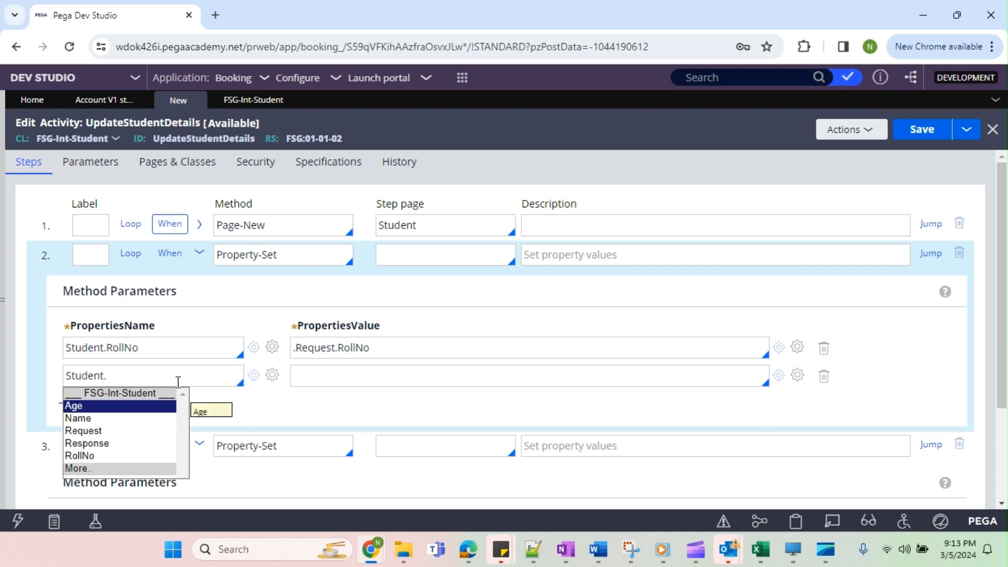
{"action": "key", "text": "Down"}
{"action": "key", "text": "Return"}
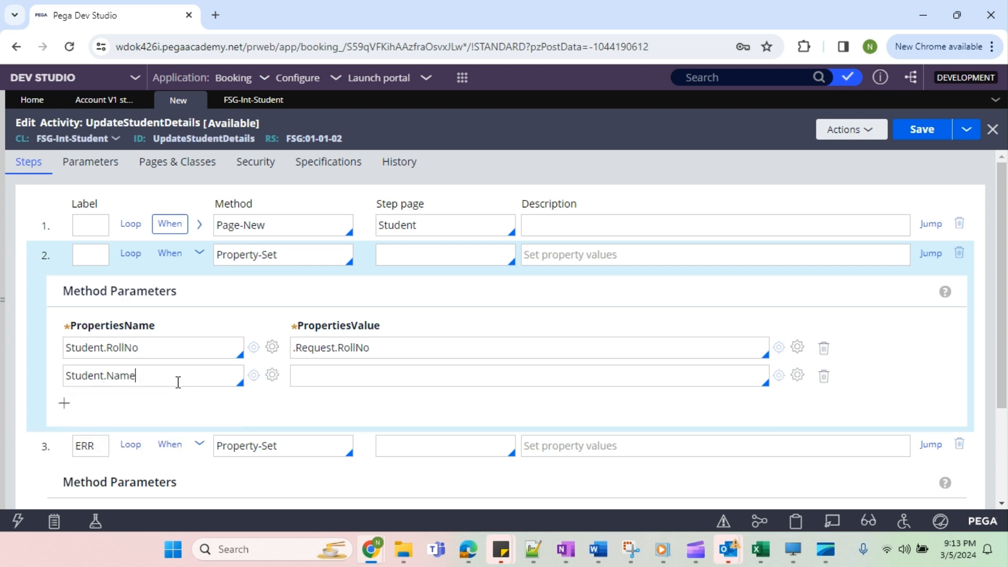
Set the value for Student.Name to .Request.Name.
{"action": "left_click", "coordinate": [396, 371]}
{"action": "type", "text": "."}
{"action": "key", "text": "Down"}
{"action": "key", "text": "Down"}
{"action": "key", "text": "Down"}
{"action": "key", "text": "Down"}
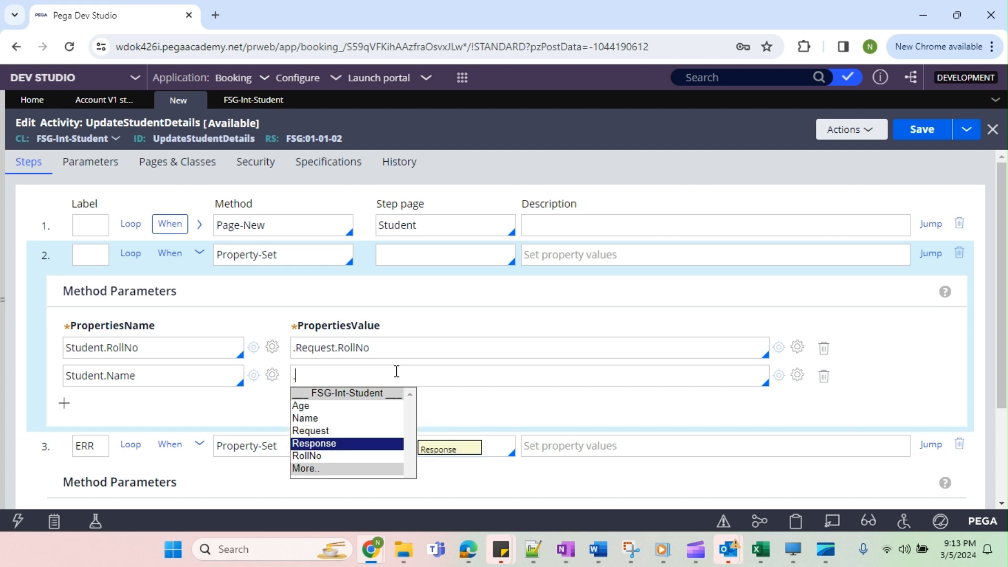
{"action": "key", "text": "Up"}
{"action": "key", "text": "Return"}
{"action": "type", "text": "."}
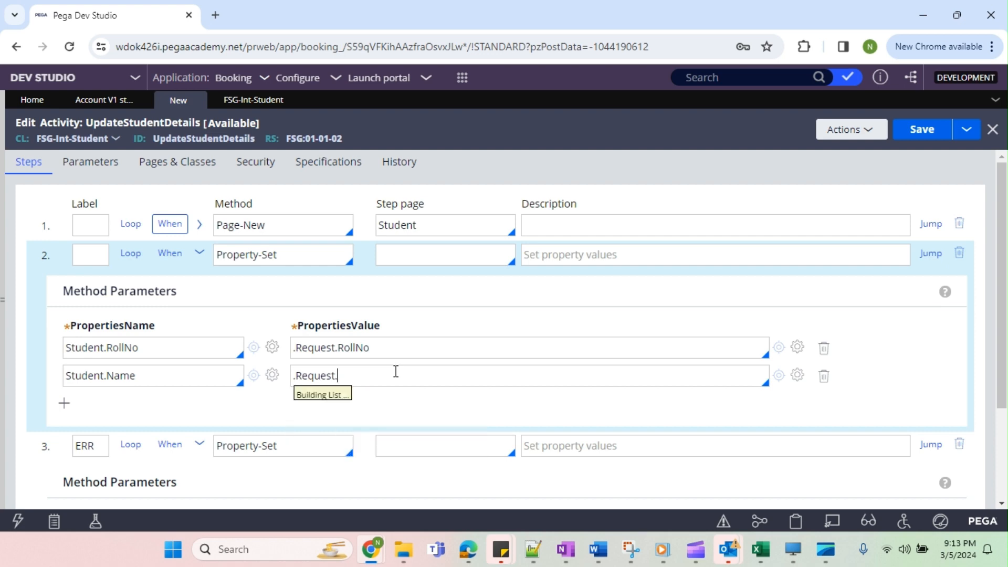
{"action": "key", "text": "Down"}
{"action": "key", "text": "Down"}
{"action": "key", "text": "Return"}
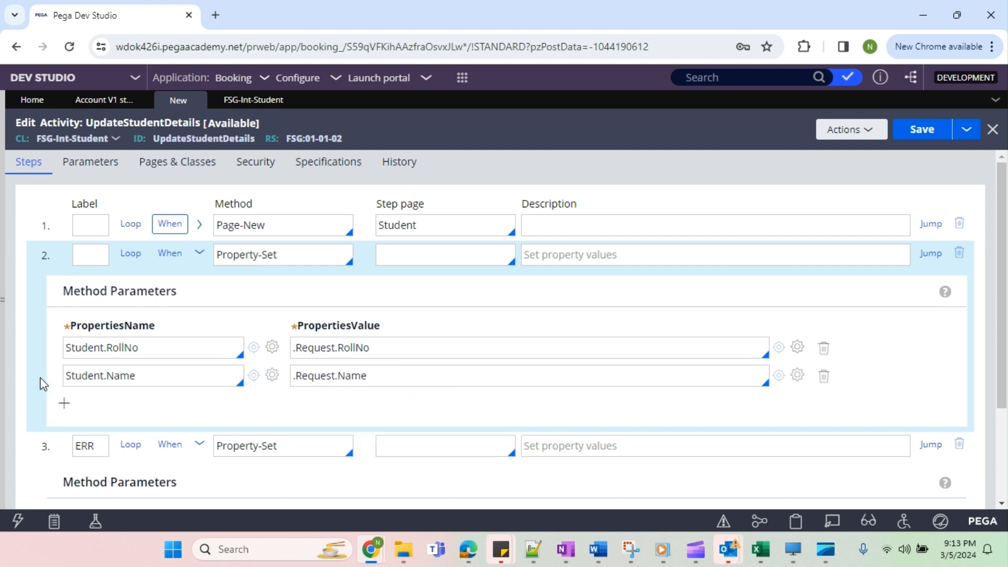
Add a third property row to the second step with the property name Student.Age.
{"action": "left_click", "coordinate": [64, 403]}
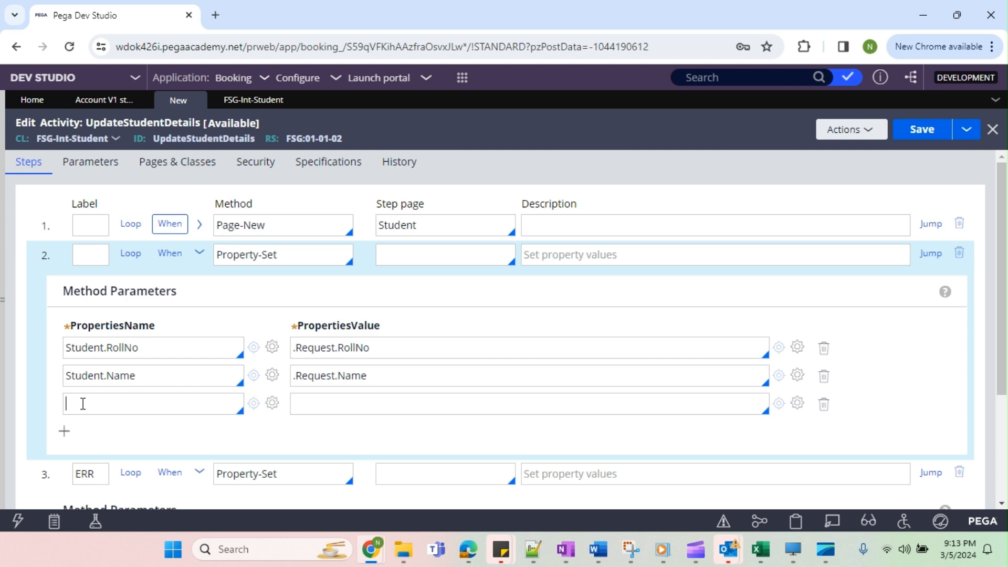
{"action": "key", "text": "Down"}
{"action": "key", "text": "Down"}
{"action": "key", "text": "Down"}
{"action": "key", "text": "Down"}
{"action": "key", "text": "Return"}
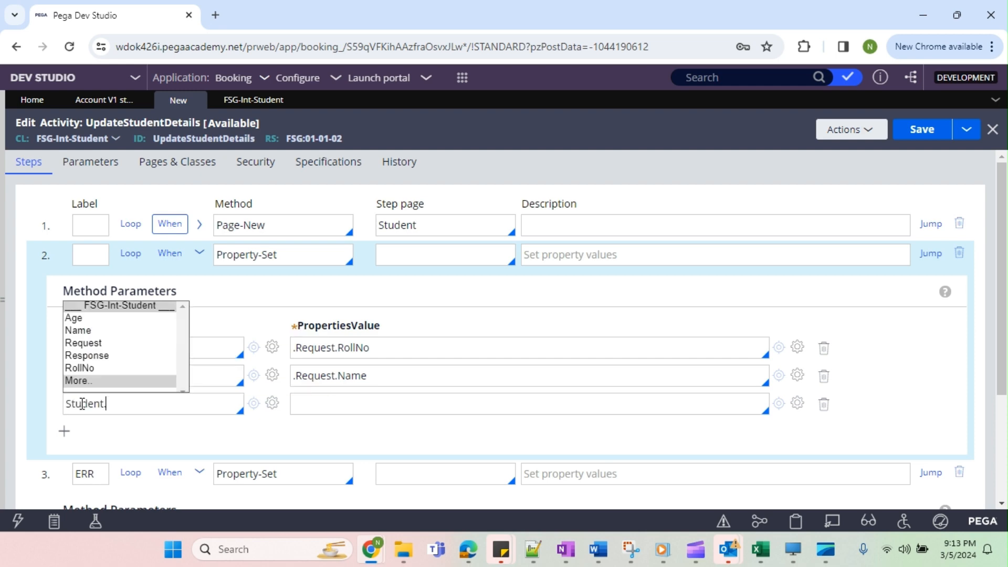
{"action": "type", "text": "."}
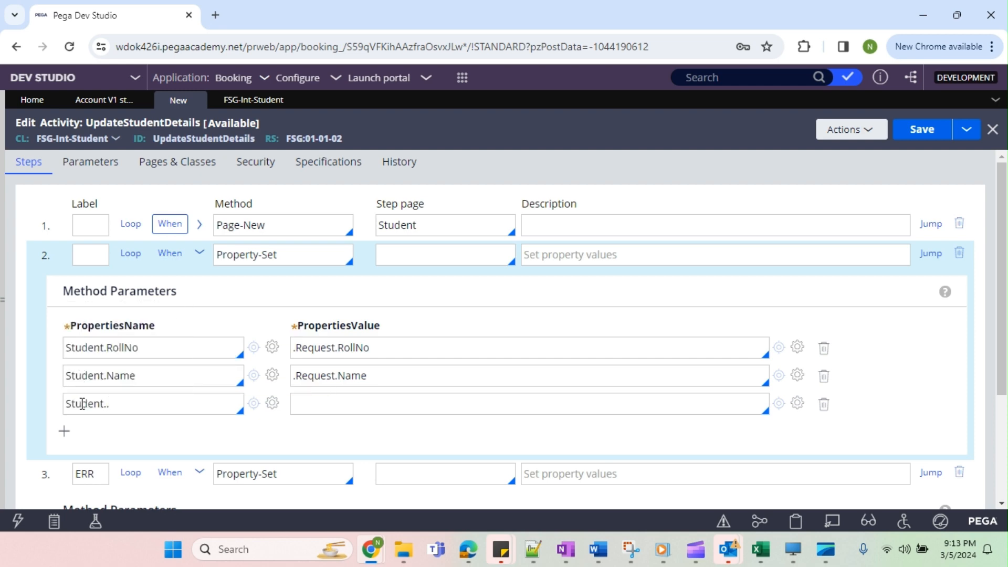
{"action": "key", "text": "Down"}
{"action": "key", "text": "Down"}
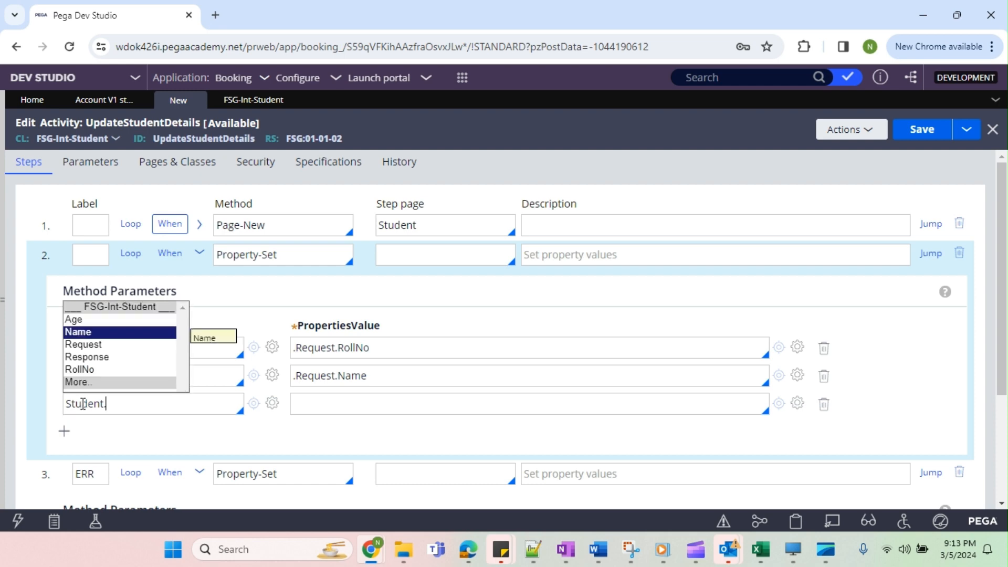
{"action": "key", "text": "Up"}
{"action": "key", "text": "Return"}
Set the value for Student.Age to .Request.Age.
{"action": "left_click", "coordinate": [315, 396]}
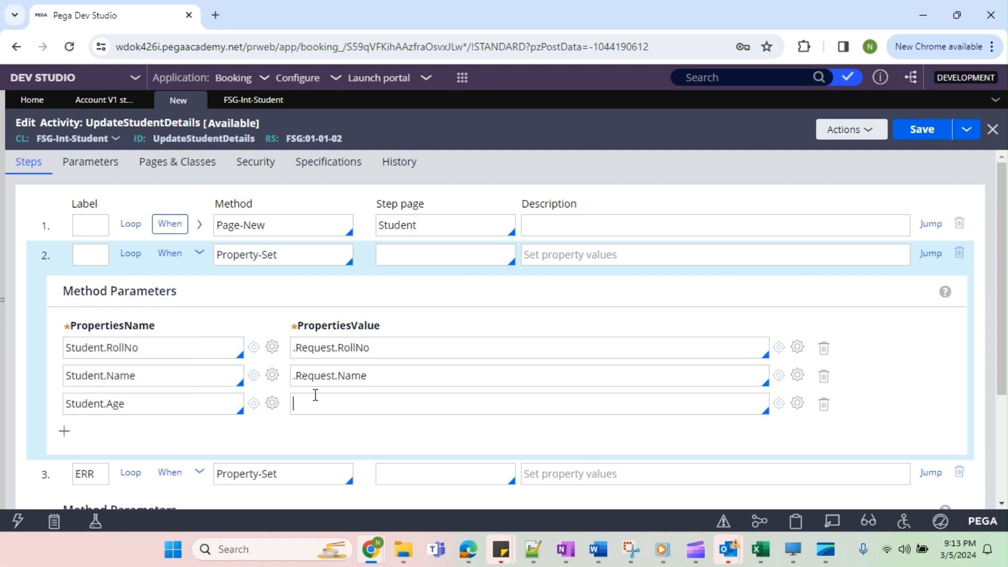
{"action": "type", "text": "."}
{"action": "key", "text": "Down"}
{"action": "key", "text": "Down"}
{"action": "key", "text": "Down"}
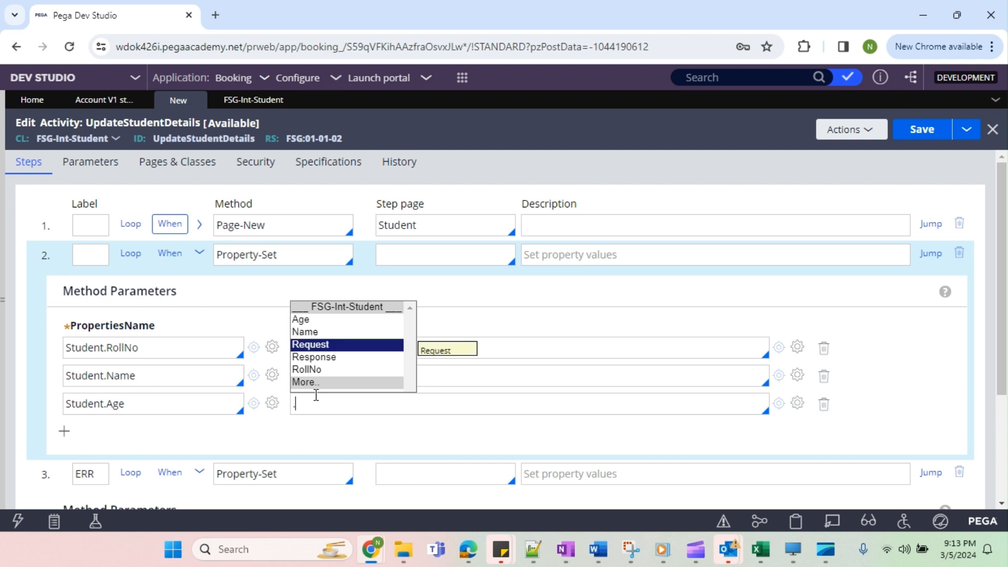
{"action": "key", "text": "Return"}
{"action": "type", "text": "."}
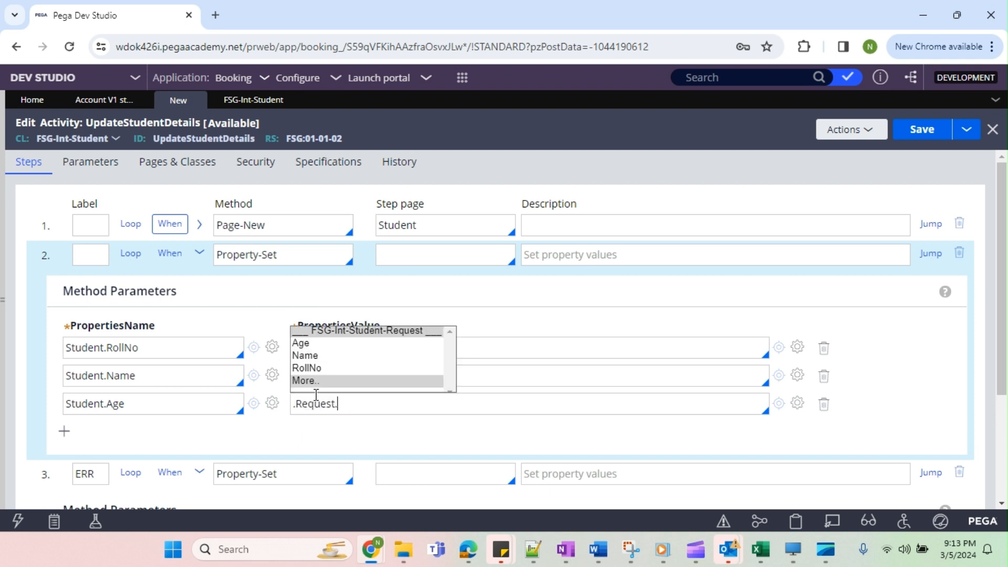
{"action": "key", "text": "Down"}
{"action": "key", "text": "Return"}
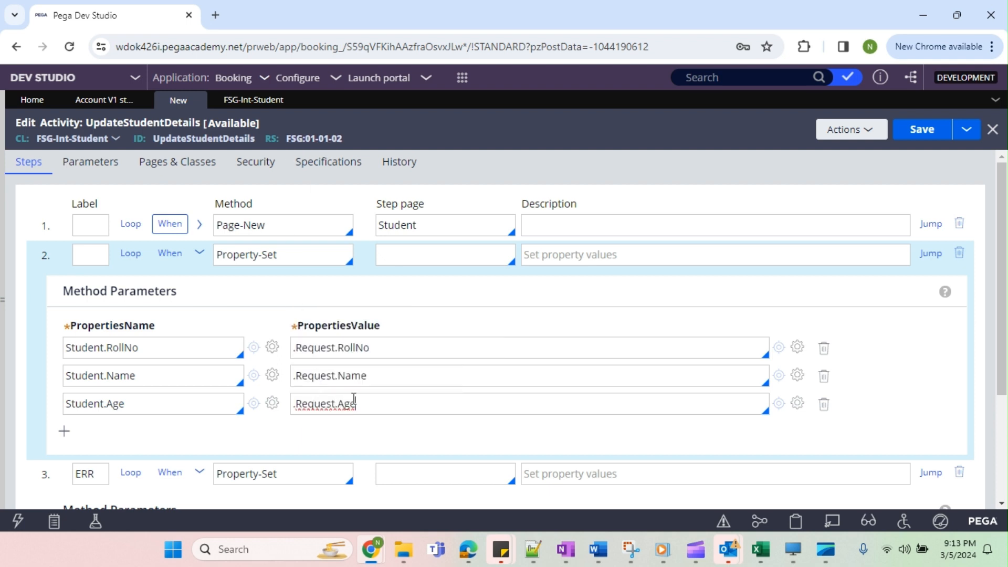
Insert an Obj-Save step on step page Student between the Property-Set step and the ERR step.
{"action": "double_click", "coordinate": [83, 349]}
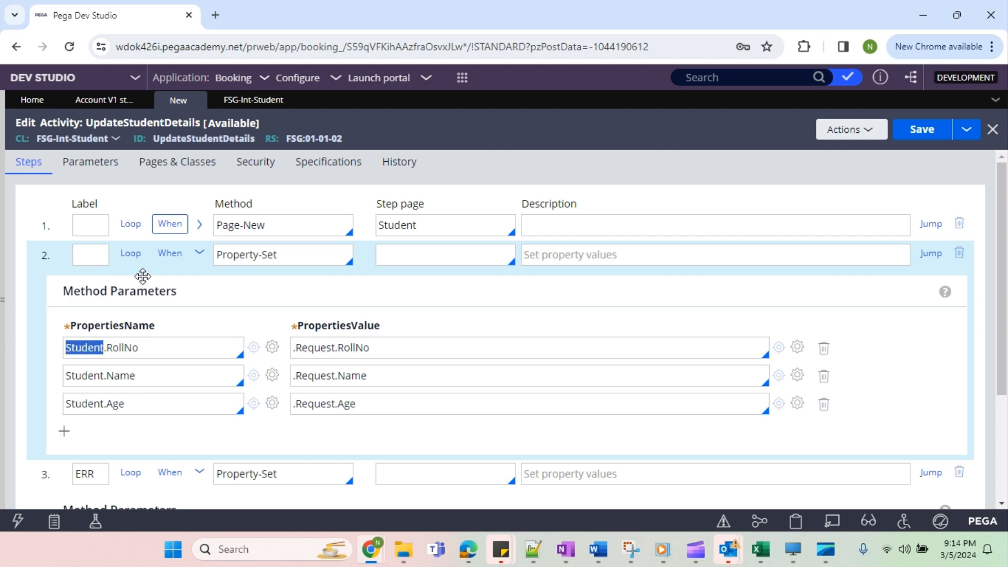
{"action": "left_click", "coordinate": [199, 254]}
{"action": "left_click", "coordinate": [262, 255]}
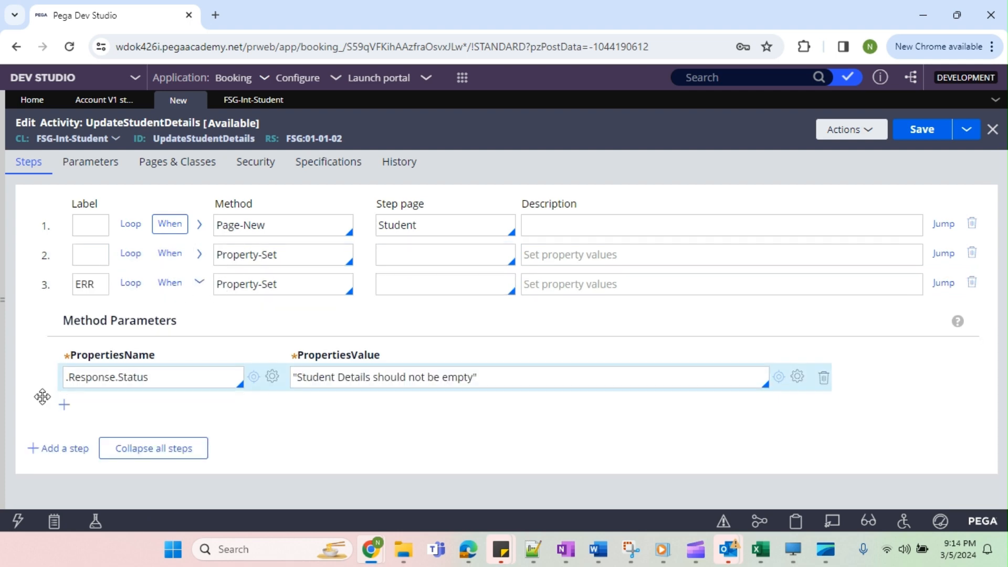
{"action": "left_click", "coordinate": [53, 449]}
{"action": "left_click", "coordinate": [249, 286]}
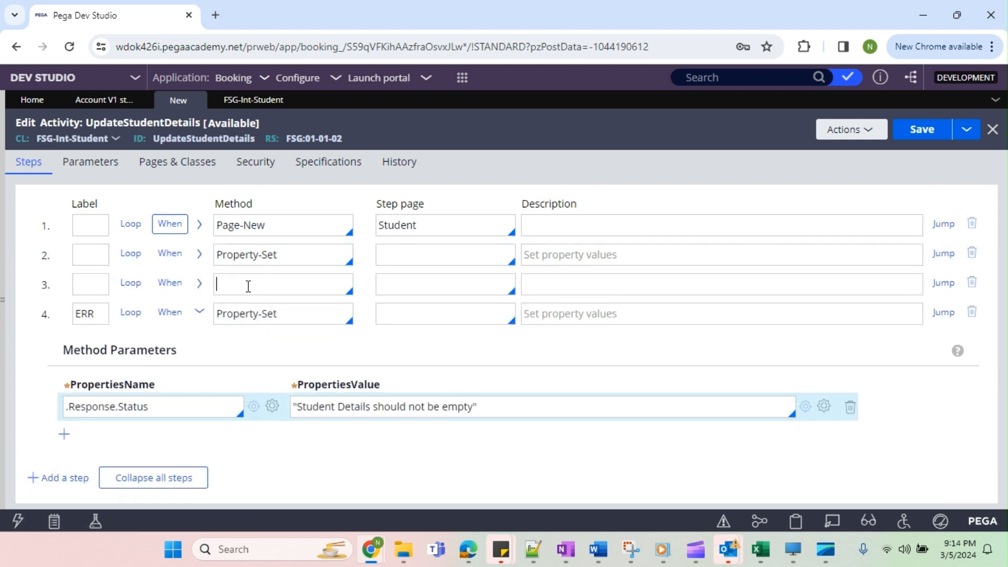
{"action": "type", "text": "Obj-Save"}
{"action": "left_click", "coordinate": [392, 286]}
{"action": "type", "text": "Student"}
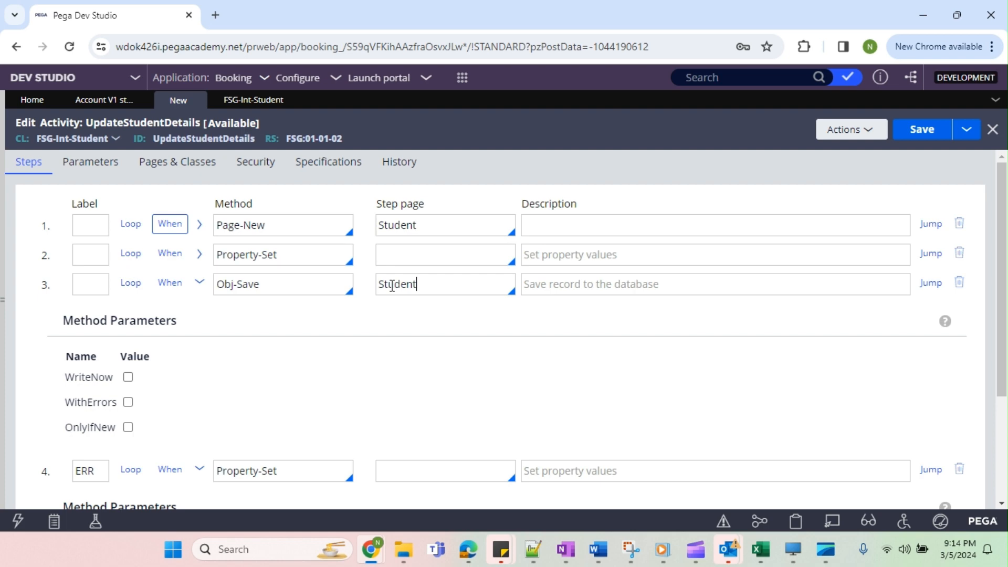
{"action": "left_click", "coordinate": [198, 283]}
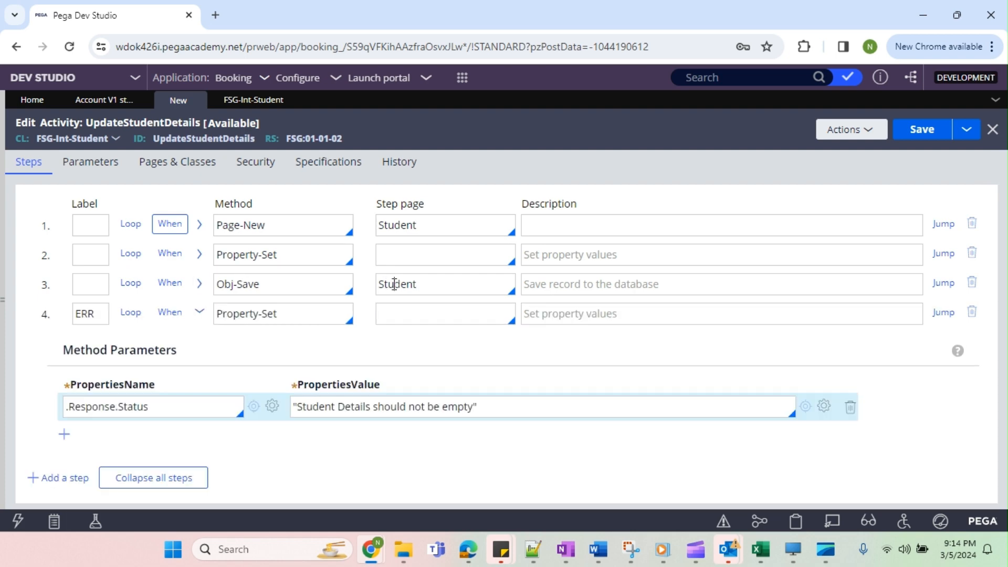
Insert a step before ERR with the method Call commitwitherrorhandling, and try to save the activity.
{"action": "left_click", "coordinate": [50, 487]}
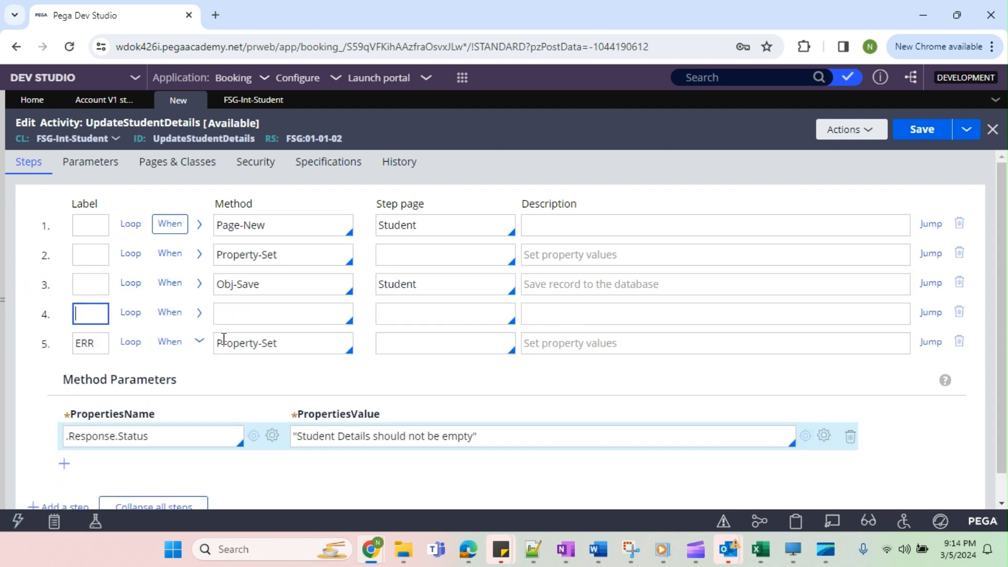
{"action": "left_click", "coordinate": [245, 323]}
{"action": "type", "text": "Ca"}
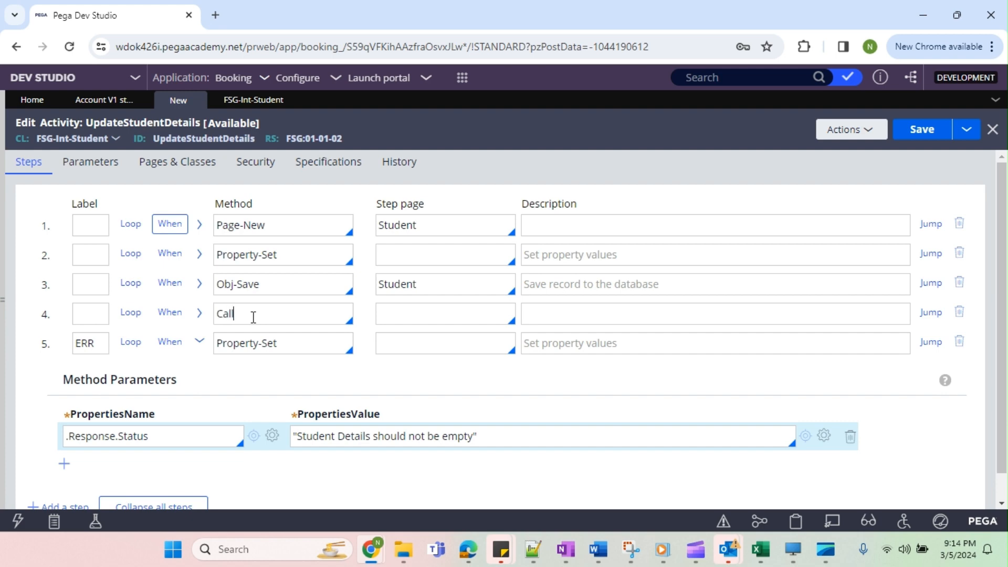
{"action": "type", "text": "ll commi"}
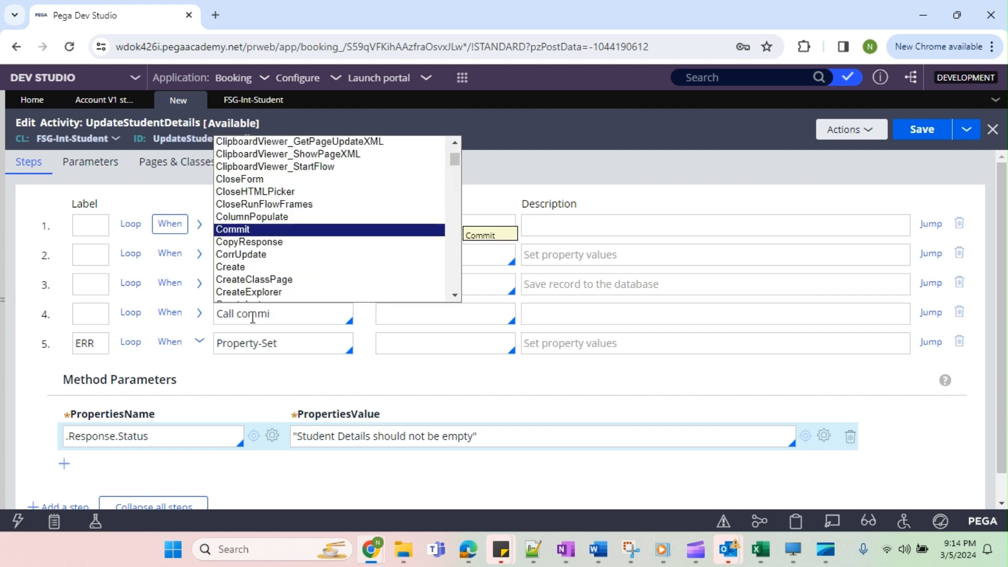
{"action": "type", "text": "twit"}
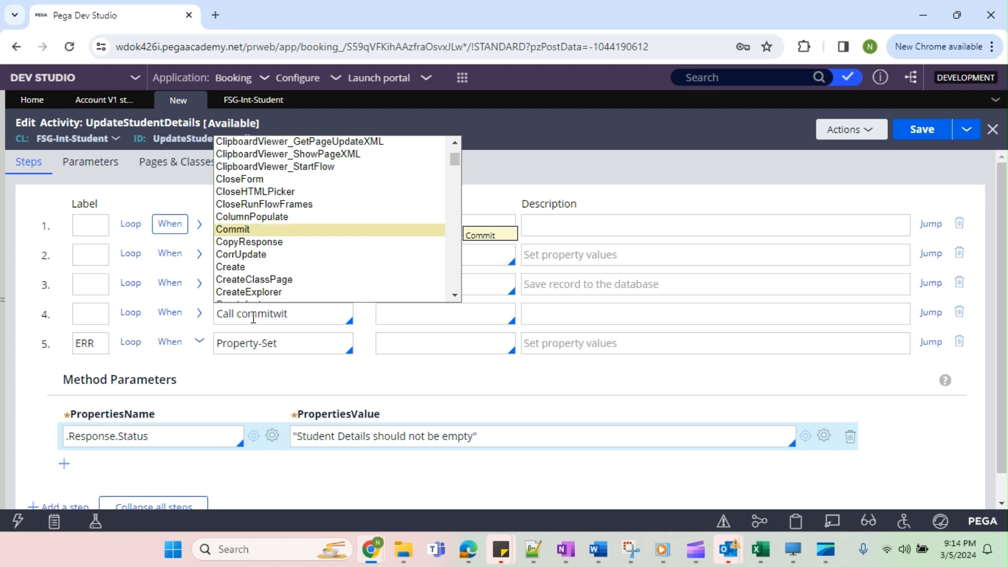
{"action": "type", "text": "herrorhandling"}
{"action": "scroll", "coordinate": [333, 198], "scroll_direction": "down", "scroll_amount": 10}
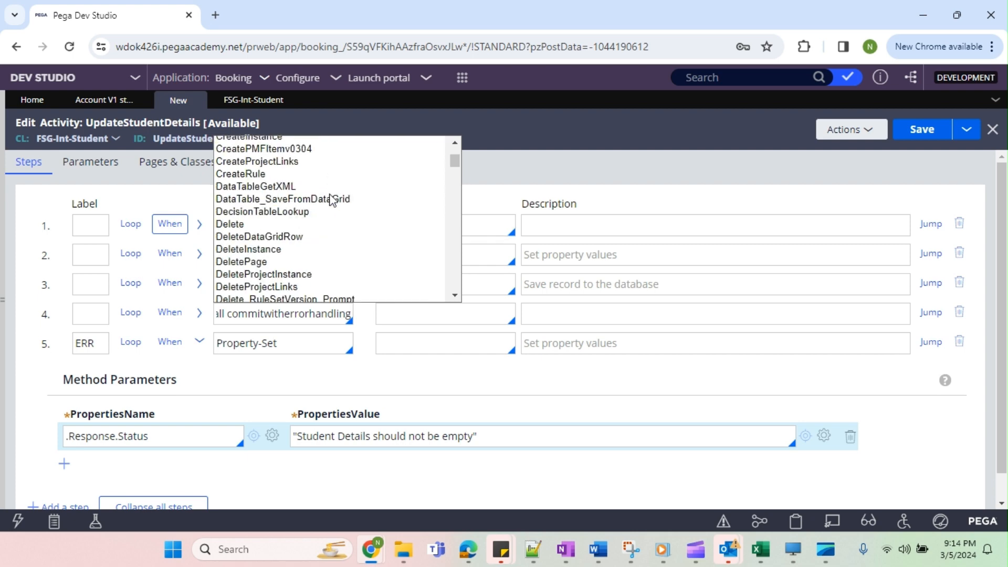
{"action": "left_click_drag", "start_coordinate": [455, 160], "coordinate": [457, 320]}
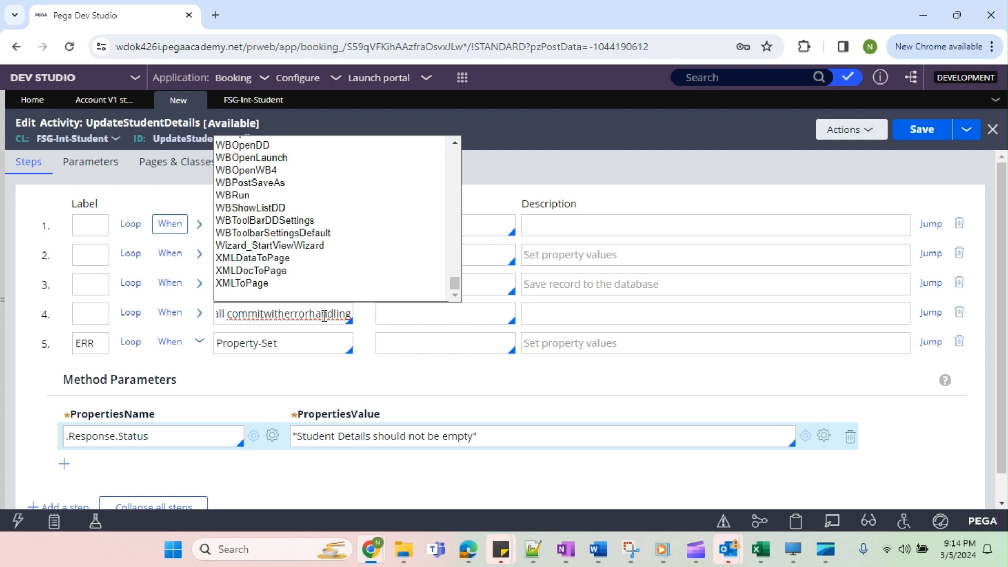
{"action": "left_click", "coordinate": [922, 130]}
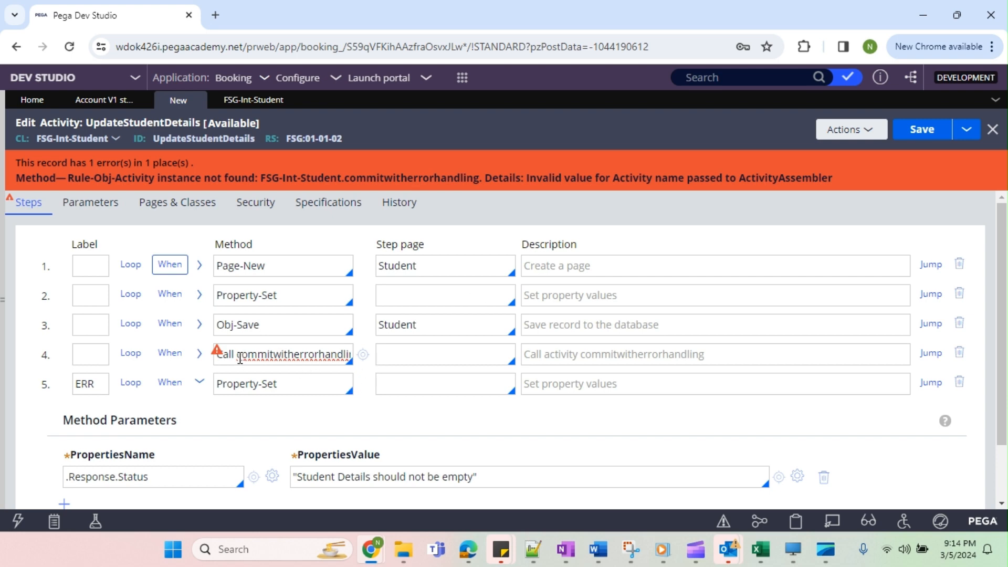
Set the step page of the Call commitwitherrorhandling step to Student.
{"action": "left_click_drag", "start_coordinate": [240, 359], "coordinate": [361, 366]}
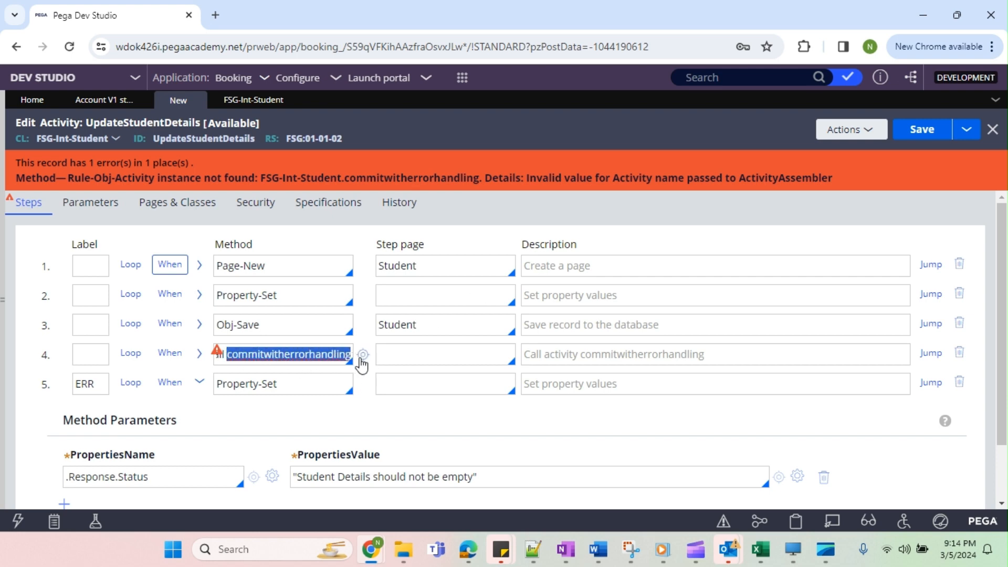
{"action": "double_click", "coordinate": [396, 325]}
{"action": "key", "text": "ctrl+c"}
{"action": "left_click", "coordinate": [401, 361]}
{"action": "key", "text": "ctrl+v"}
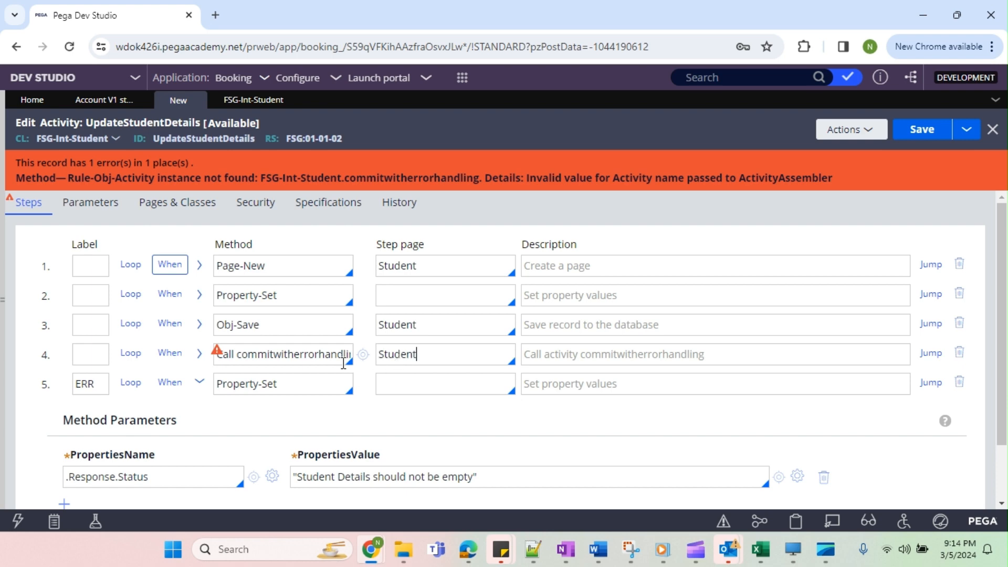
Change the activity called in the fourth step to Commit and save the activity.
{"action": "double_click", "coordinate": [309, 355]}
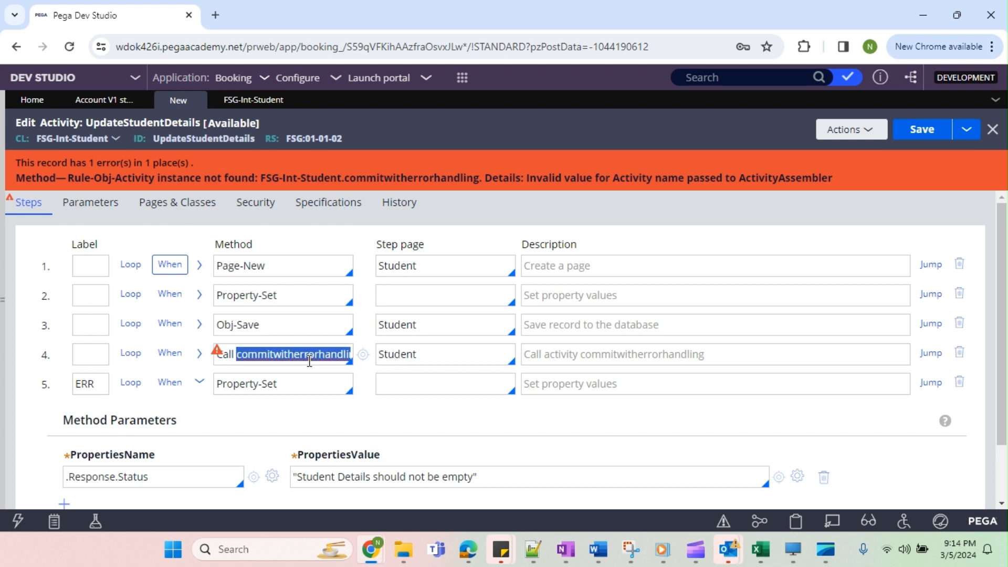
{"action": "key", "text": "BackSpace"}
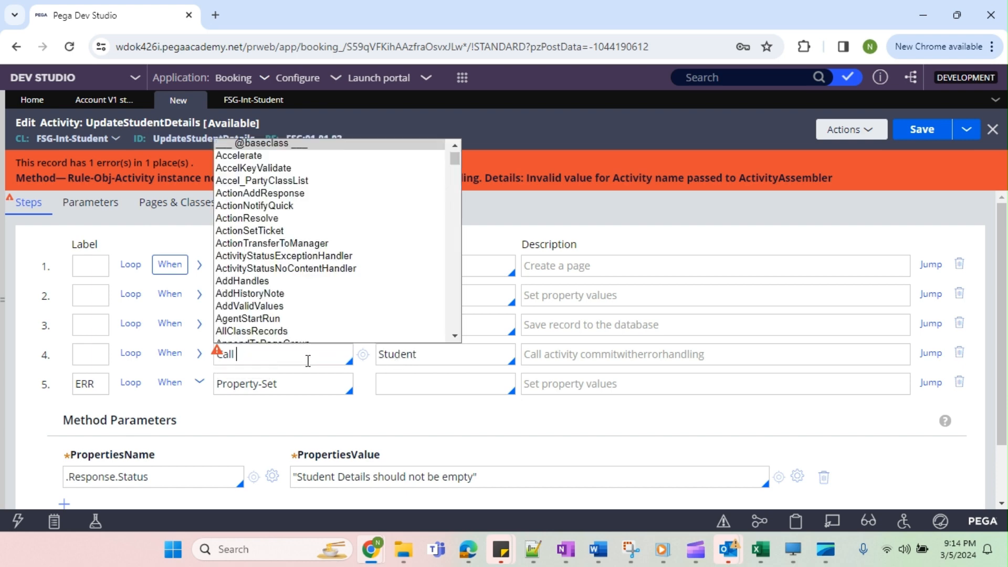
{"action": "type", "text": "C"}
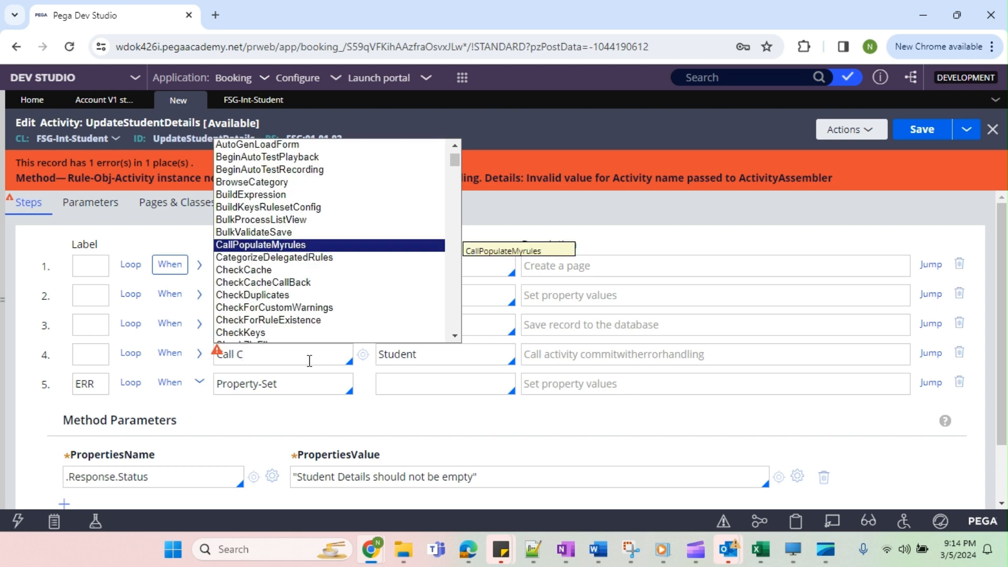
{"action": "type", "text": "om"}
{"action": "key", "text": "Down"}
{"action": "key", "text": "Down"}
{"action": "key", "text": "Down"}
{"action": "key", "text": "Down"}
{"action": "key", "text": "Down"}
{"action": "key", "text": "Down"}
{"action": "key", "text": "Down"}
{"action": "key", "text": "Down"}
{"action": "key", "text": "Down"}
{"action": "key", "text": "Down"}
{"action": "key", "text": "Down"}
{"action": "key", "text": "Down"}
{"action": "key", "text": "Down"}
{"action": "key", "text": "Down"}
{"action": "key", "text": "Down"}
{"action": "key", "text": "Down"}
{"action": "key", "text": "Down"}
{"action": "key", "text": "Down"}
{"action": "key", "text": "Down"}
{"action": "key", "text": "Down"}
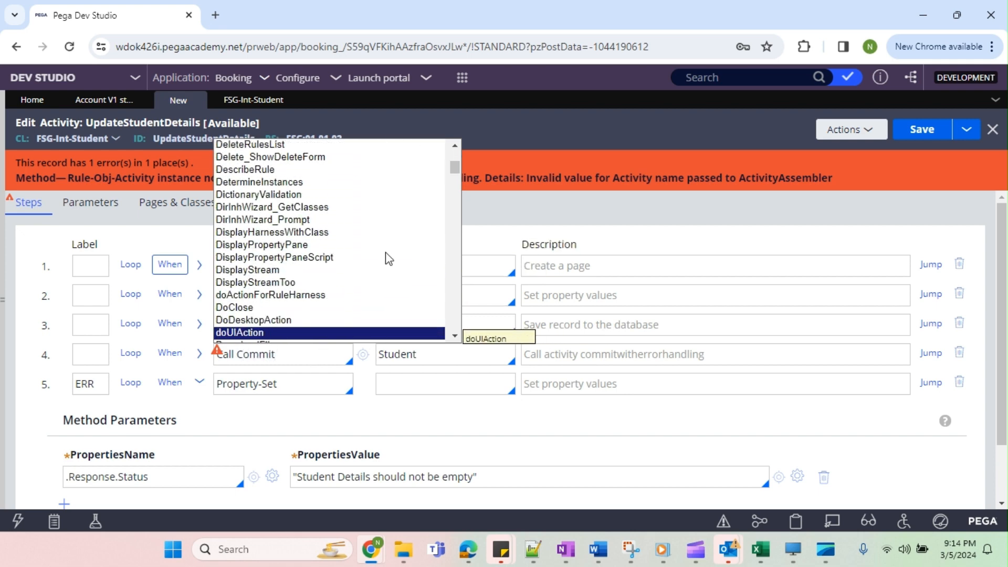
{"action": "left_click_drag", "start_coordinate": [455, 167], "coordinate": [454, 297]}
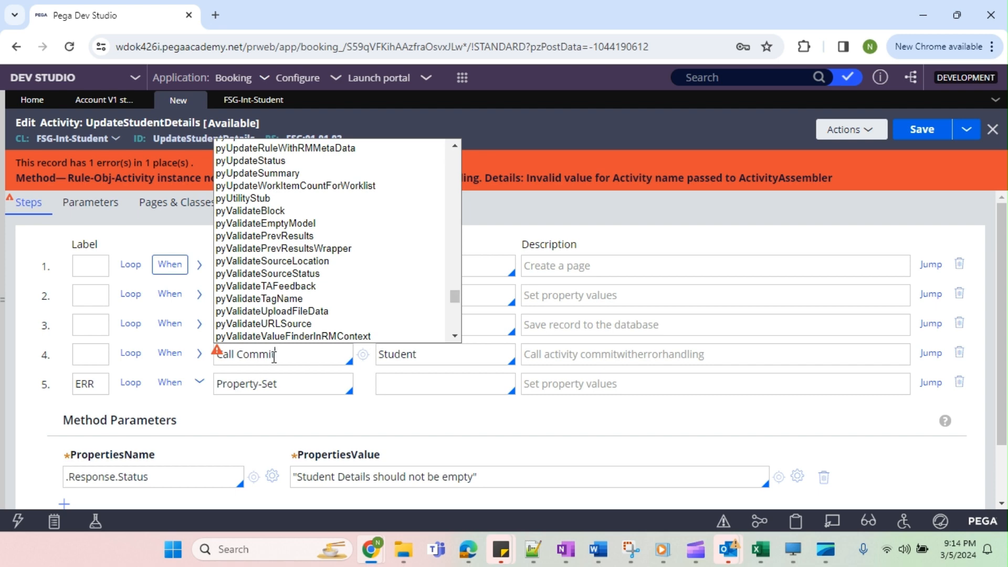
{"action": "left_click", "coordinate": [915, 130]}
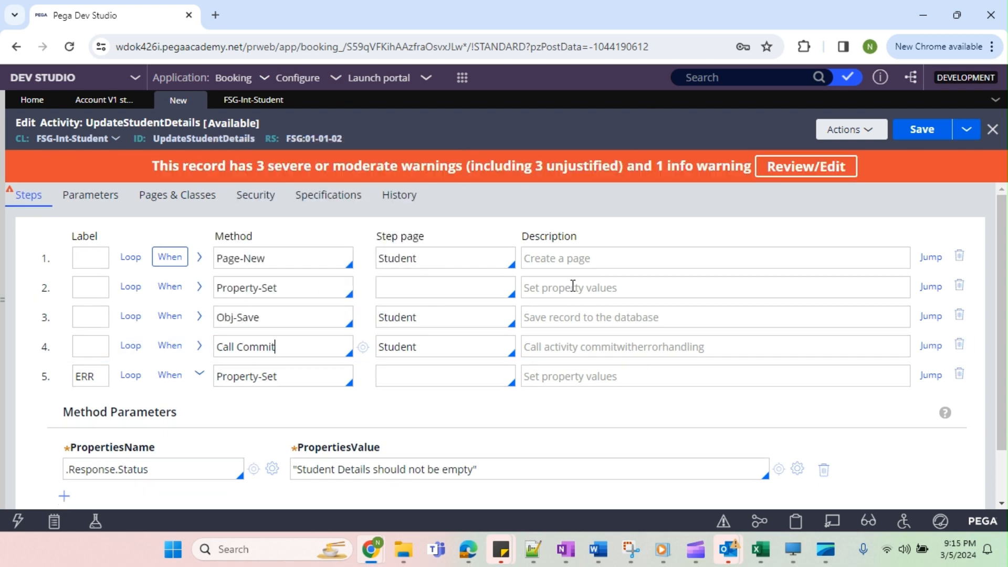
Insert a blank step between the Call Commit step and the ERR step.
{"action": "scroll", "coordinate": [423, 374], "scroll_direction": "down", "scroll_amount": 2}
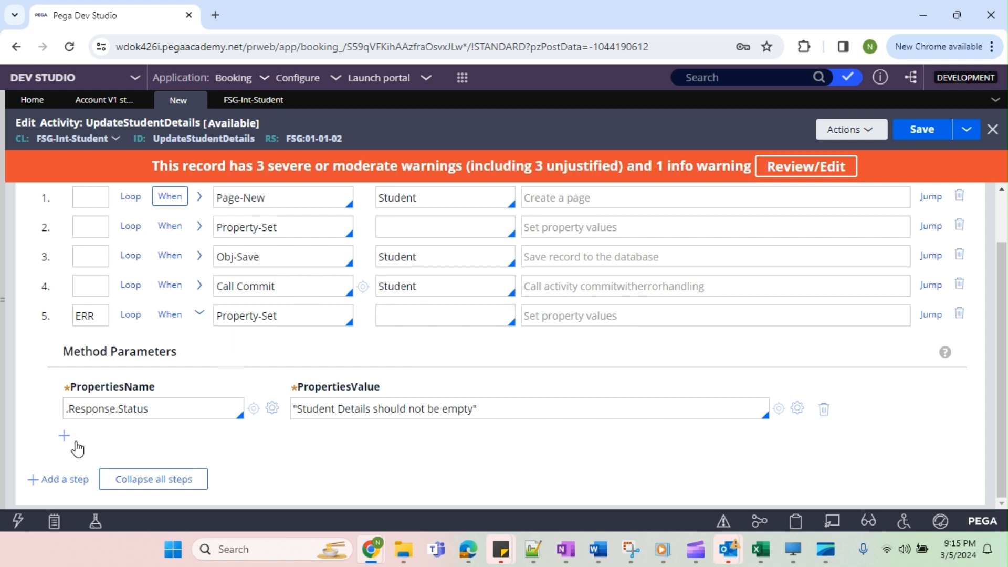
{"action": "left_click", "coordinate": [55, 479]}
{"action": "left_click", "coordinate": [405, 289]}
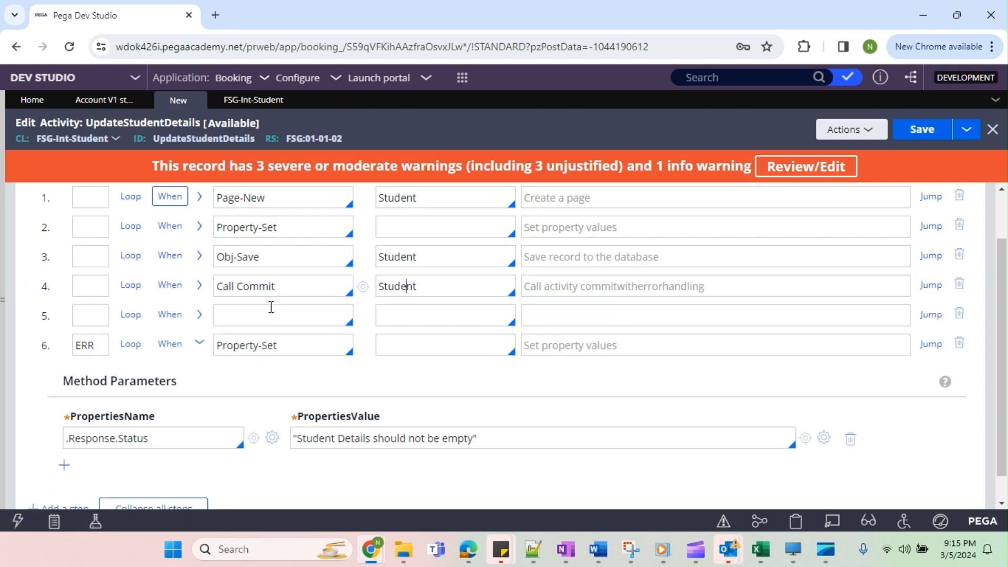
Enable a jump condition on the Call Commit step: when StepStatusFail is true, Jump to Later Step ERR.
{"action": "left_click", "coordinate": [931, 285]}
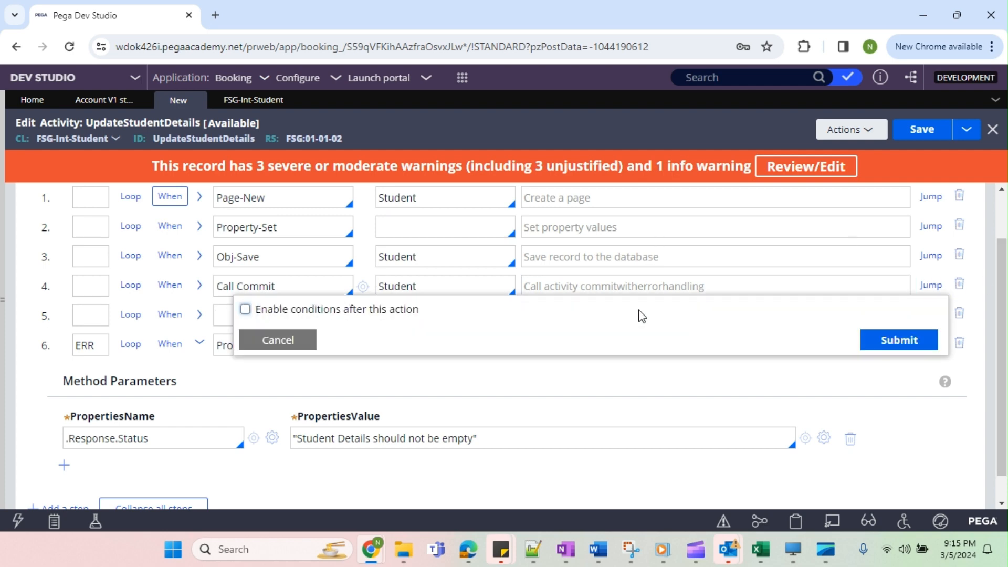
{"action": "left_click", "coordinate": [245, 310]}
{"action": "left_click", "coordinate": [437, 360]}
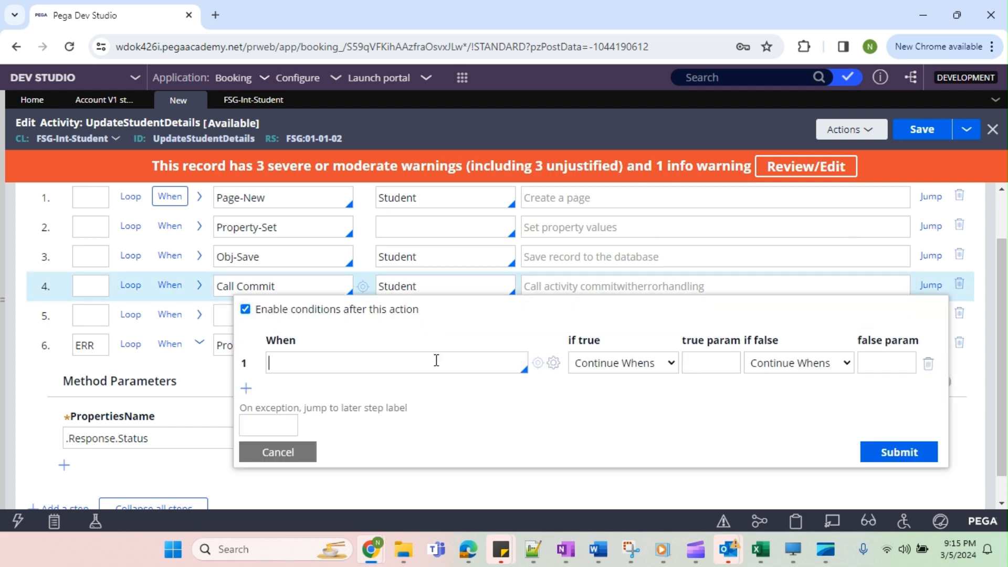
{"action": "type", "text": "ste"}
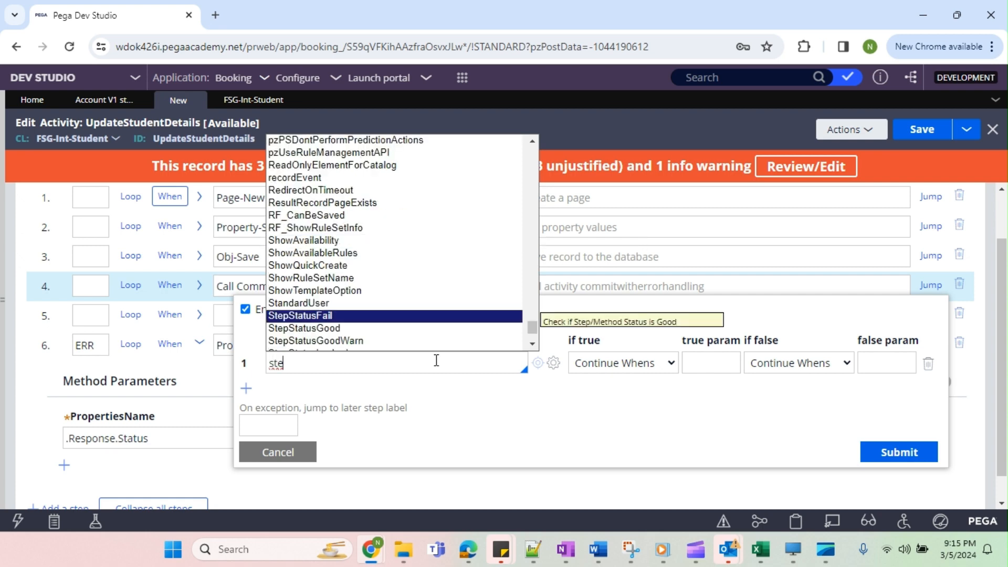
{"action": "key", "text": "Return"}
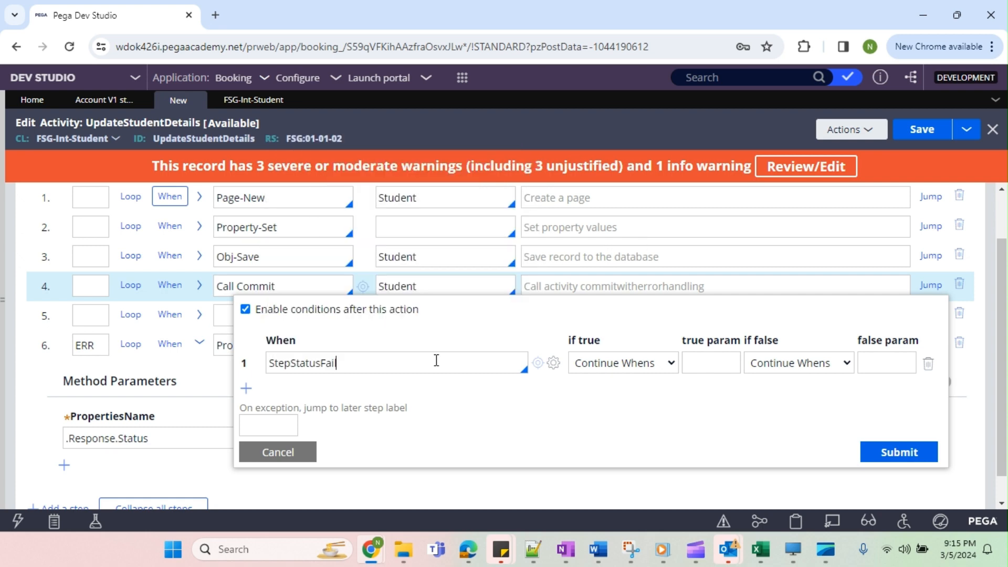
{"action": "left_click", "coordinate": [625, 363]}
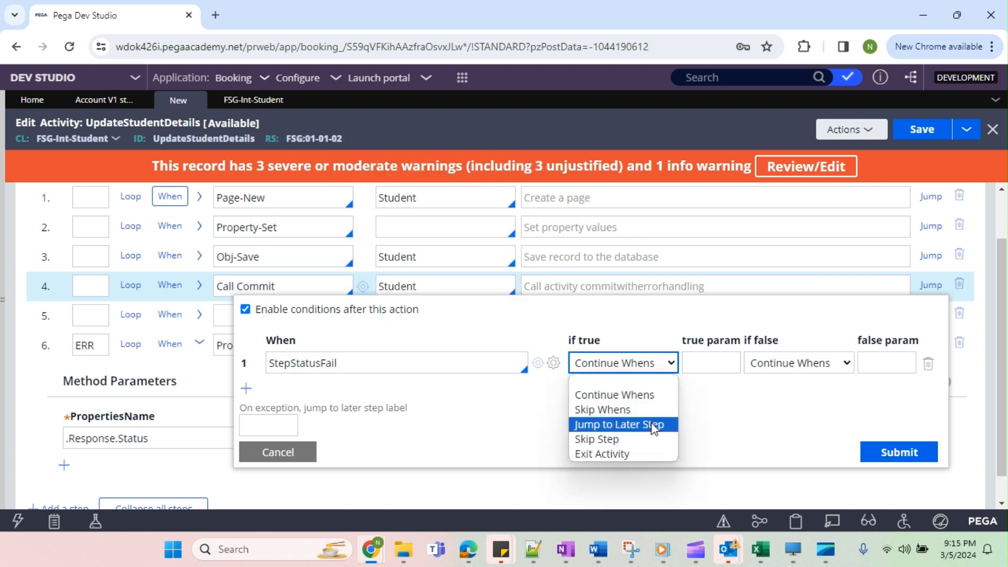
{"action": "left_click", "coordinate": [620, 424]}
{"action": "left_click", "coordinate": [705, 362]}
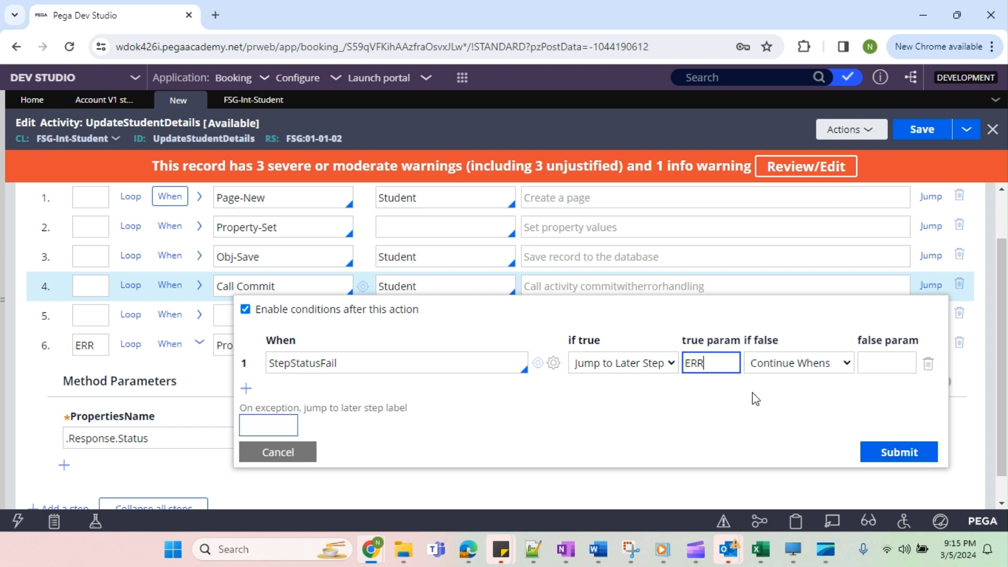
{"action": "left_click", "coordinate": [901, 460]}
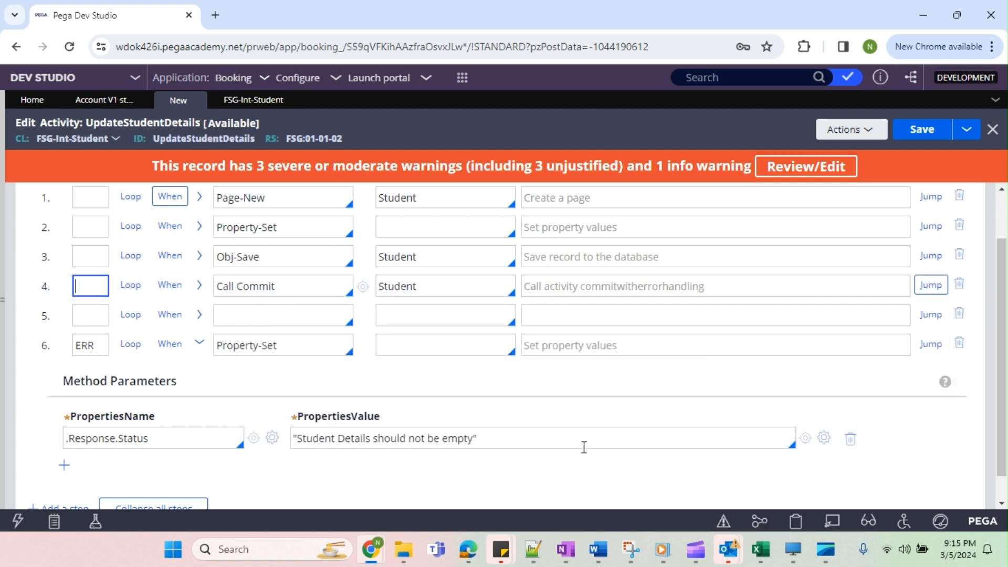
Extend the .Response.Status value in the ERR step to "Student Details should not be empty/ Error in Saving".
{"action": "left_click", "coordinate": [479, 438]}
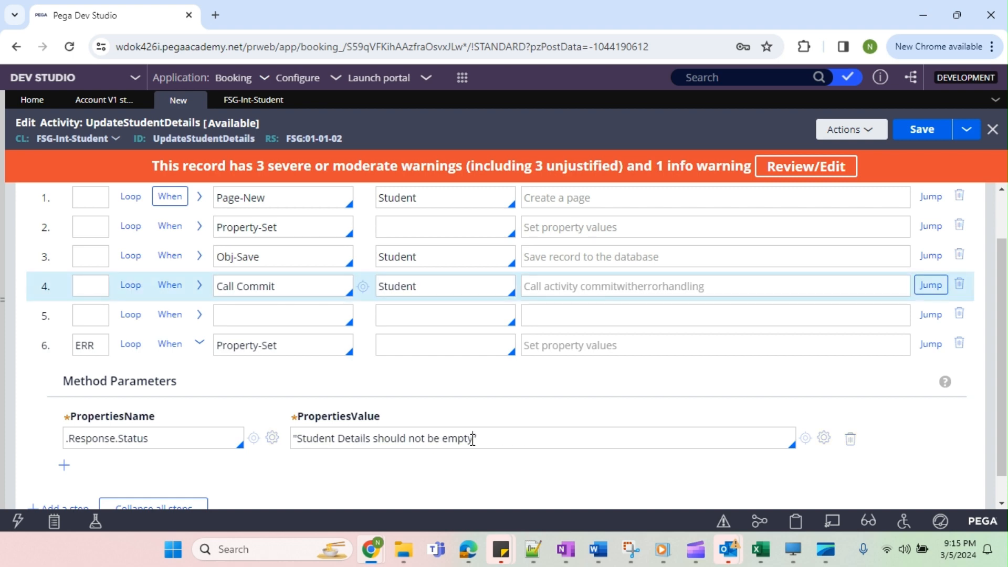
{"action": "type", "text": "Error in Saving"}
{"action": "left_click", "coordinate": [501, 444]}
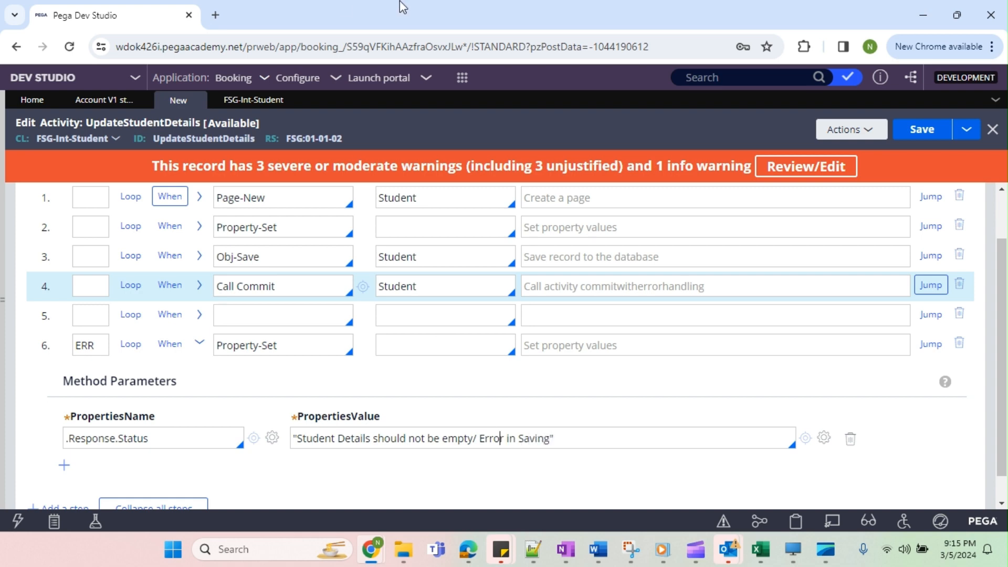
Set the method of the blank fifth step to Property-Set.
{"action": "left_click", "coordinate": [277, 318]}
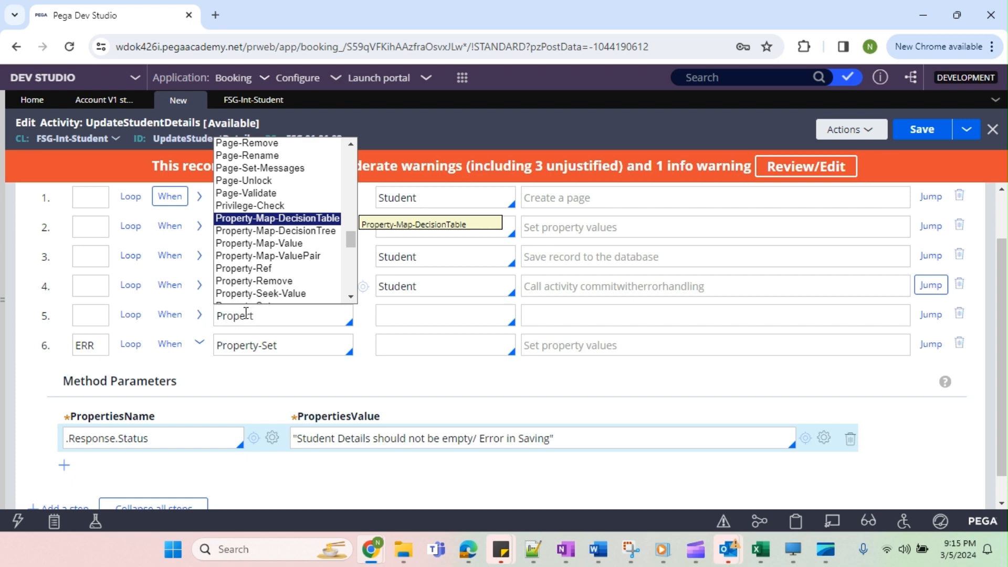
{"action": "key", "text": "Down"}
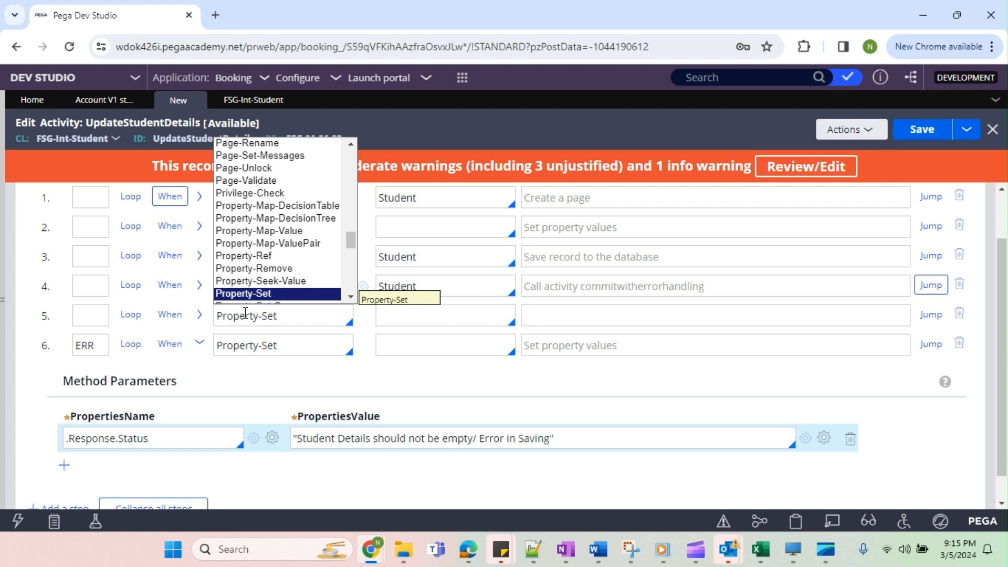
{"action": "key", "text": "Return"}
In the fifth step, set .Response.Status to "Successfully Inserted" and save the activity.
{"action": "left_click", "coordinate": [200, 315]}
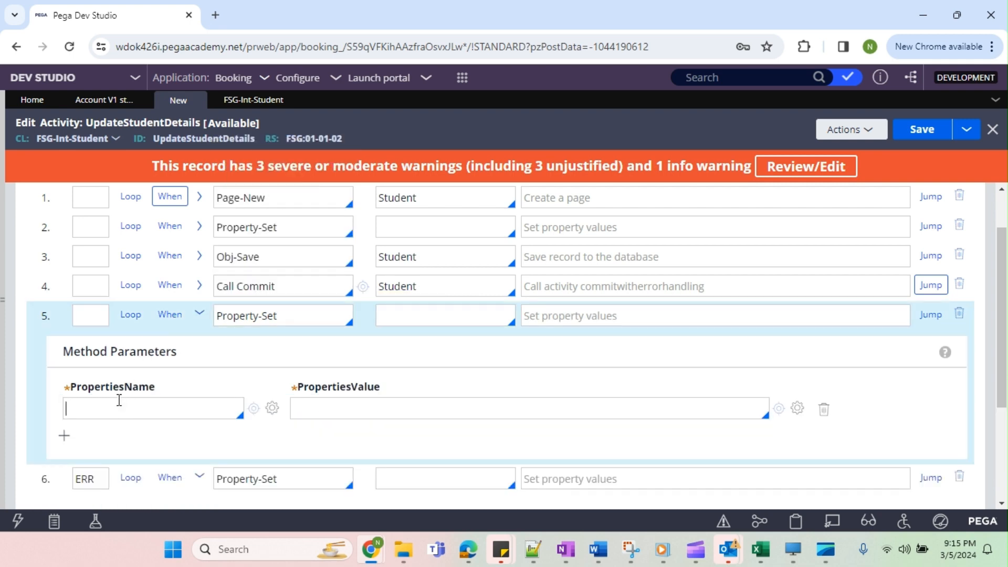
{"action": "key", "text": "Down"}
{"action": "key", "text": "Down"}
{"action": "key", "text": "Down"}
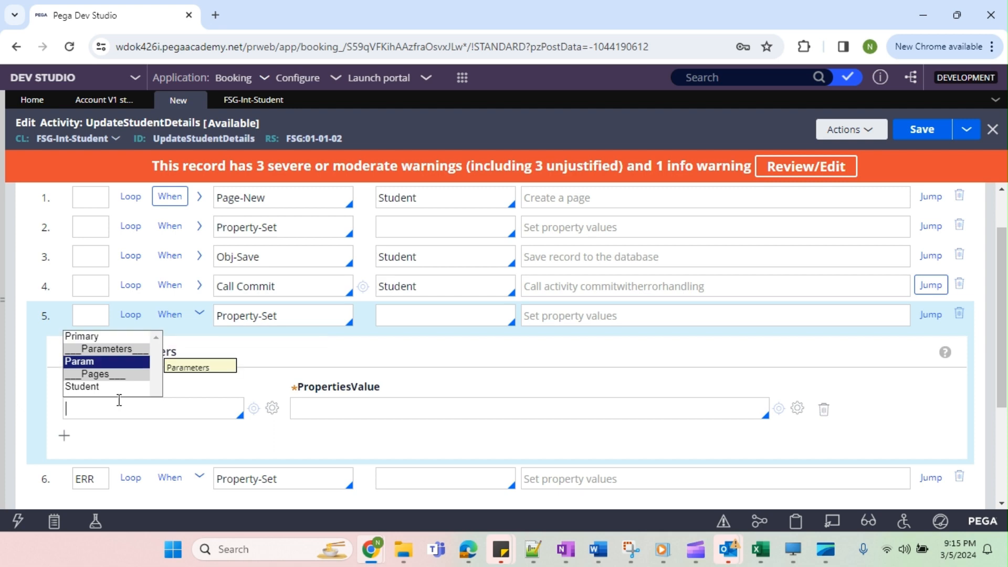
{"action": "type", "text": "."}
{"action": "key", "text": "Down"}
{"action": "key", "text": "Down"}
{"action": "key", "text": "Down"}
{"action": "key", "text": "Down"}
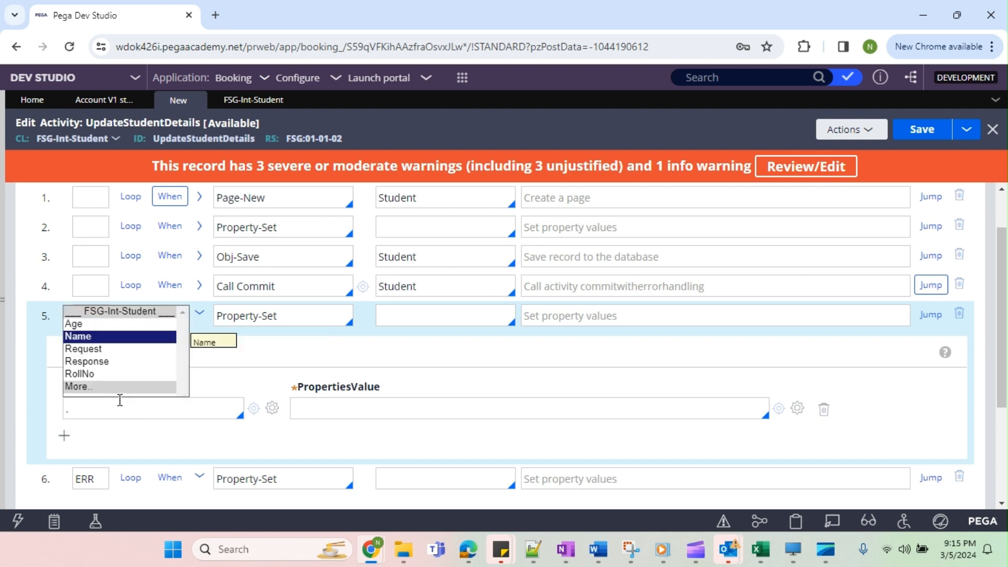
{"action": "key", "text": "Return"}
{"action": "type", "text": "."}
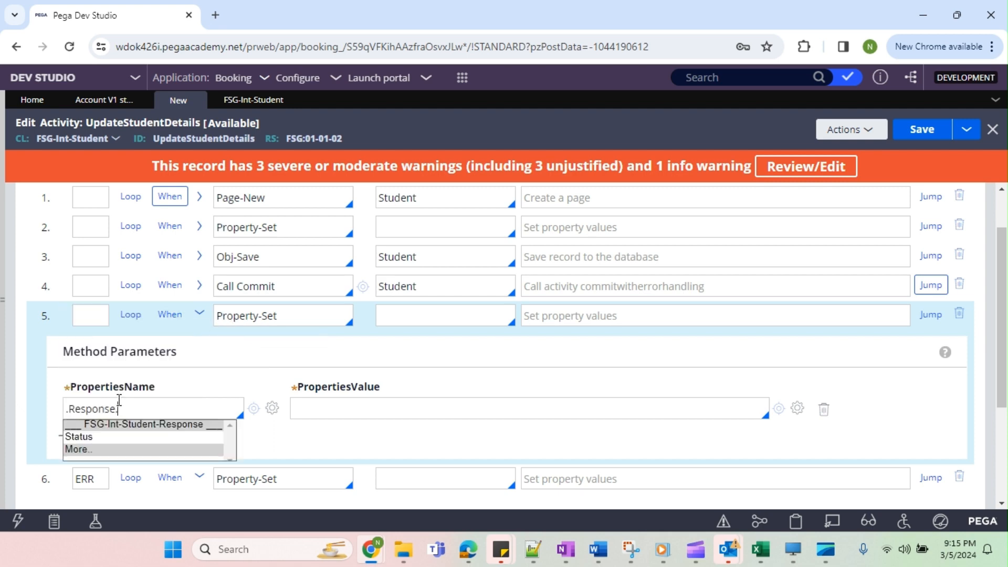
{"action": "key", "text": "Down"}
{"action": "key", "text": "Return"}
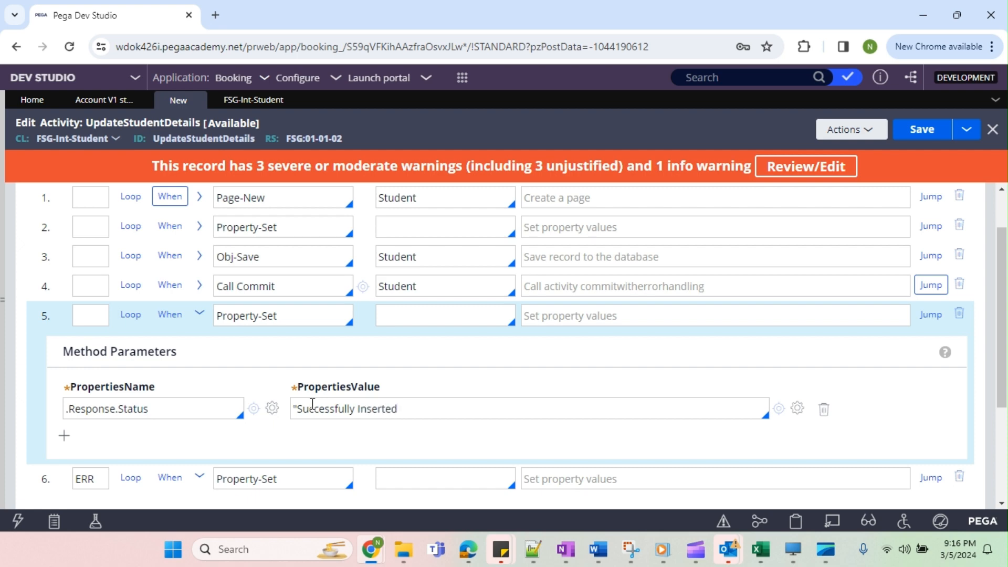
{"action": "left_click", "coordinate": [922, 129]}
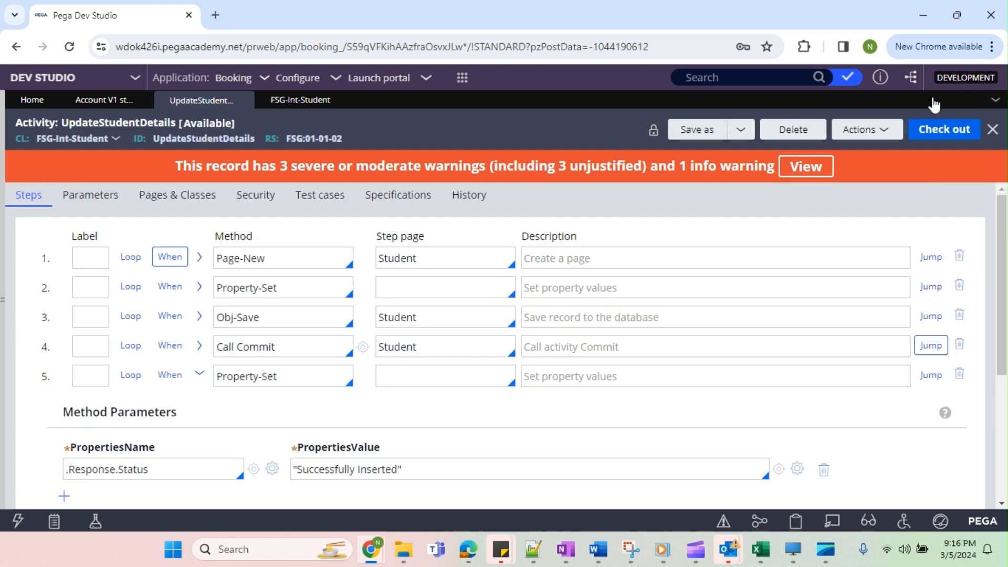
{"action": "scroll", "coordinate": [394, 338], "scroll_direction": "down", "scroll_amount": 5}
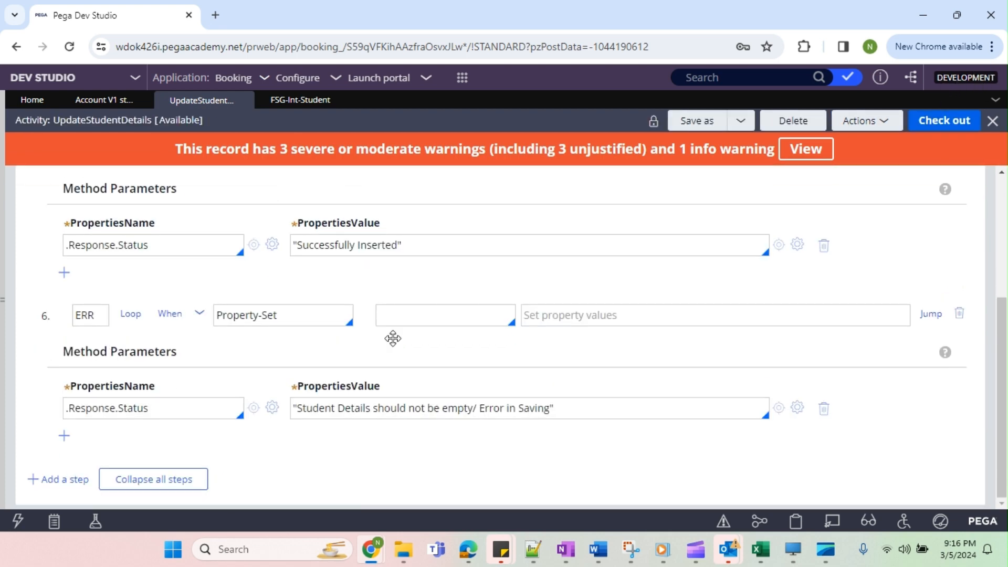
{"action": "scroll", "coordinate": [394, 337], "scroll_direction": "up", "scroll_amount": 5}
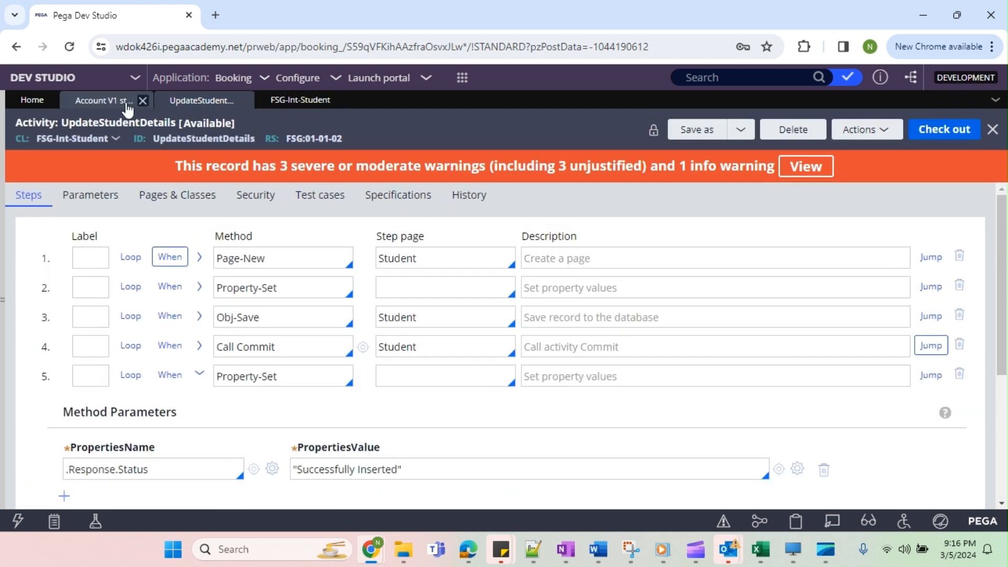
{"action": "left_click", "coordinate": [119, 105]}
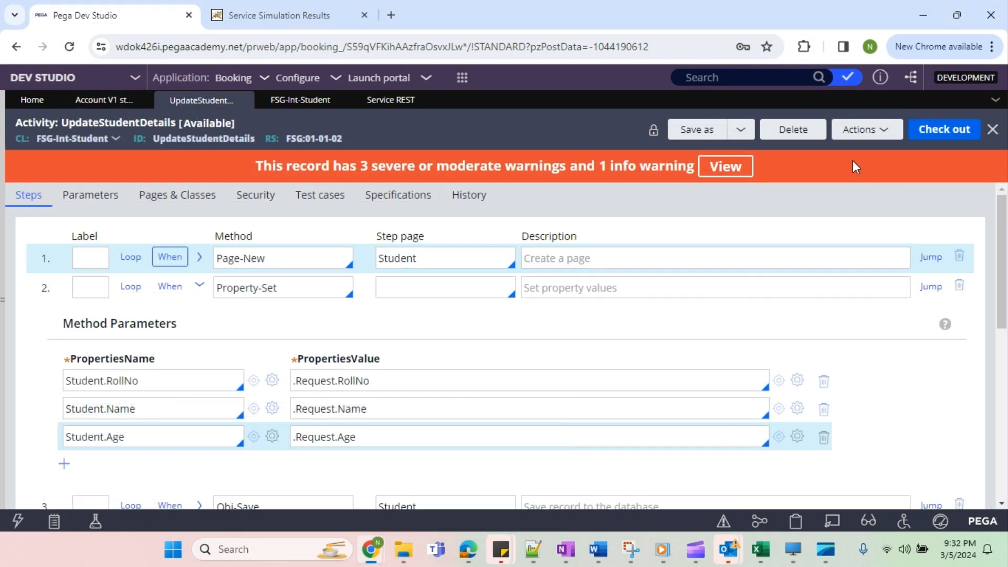
Start a trace on the UpdateStudentDetails activity and execute the REST service simulation with the student JSON.
{"action": "left_click", "coordinate": [887, 130]}
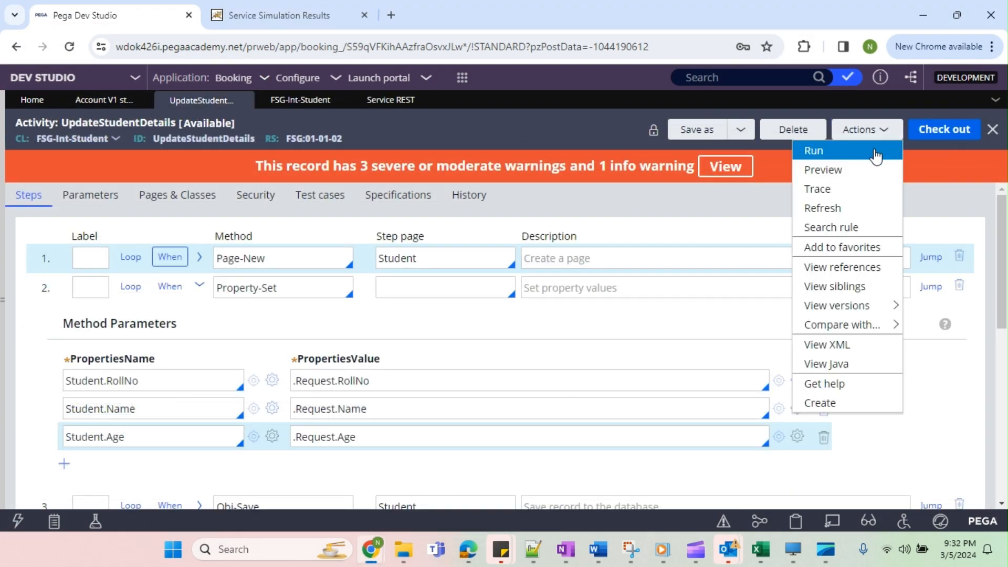
{"action": "left_click", "coordinate": [825, 168]}
{"action": "mouse_move", "coordinate": [371, 549]}
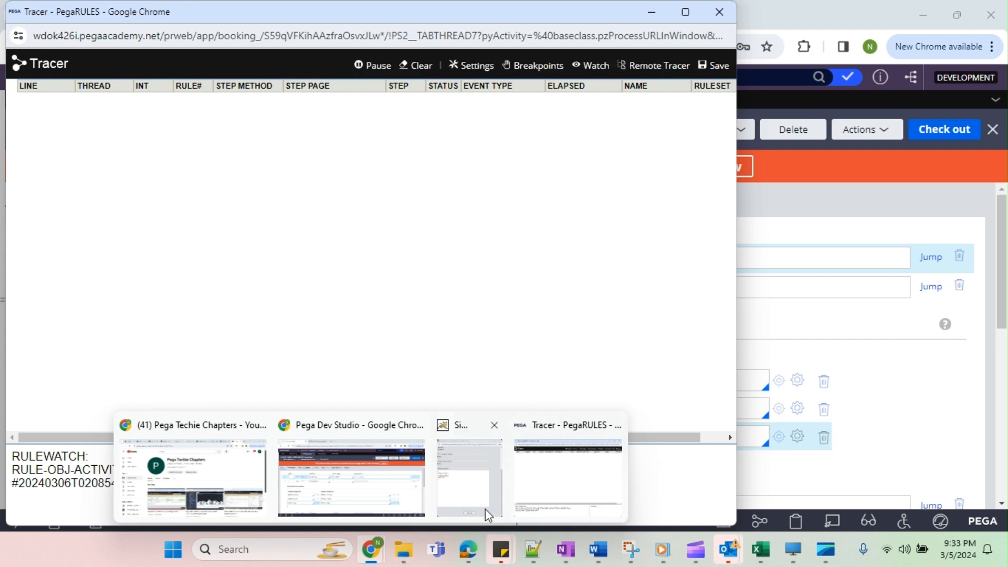
{"action": "left_click", "coordinate": [485, 509]}
{"action": "left_click", "coordinate": [254, 492]}
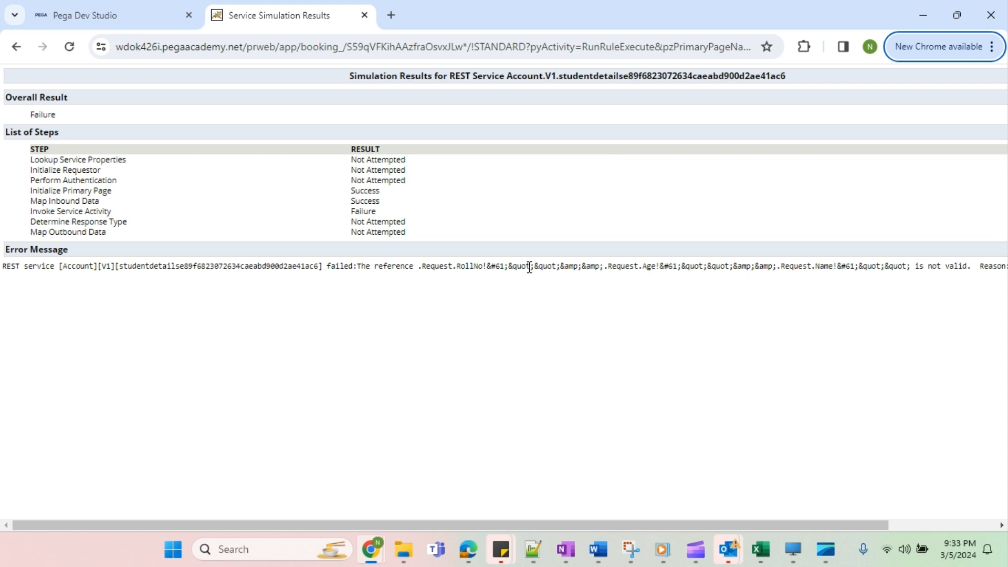
Examine the full error message in the service simulation results, and return to the simulation request window.
{"action": "left_click_drag", "start_coordinate": [499, 266], "coordinate": [588, 279]}
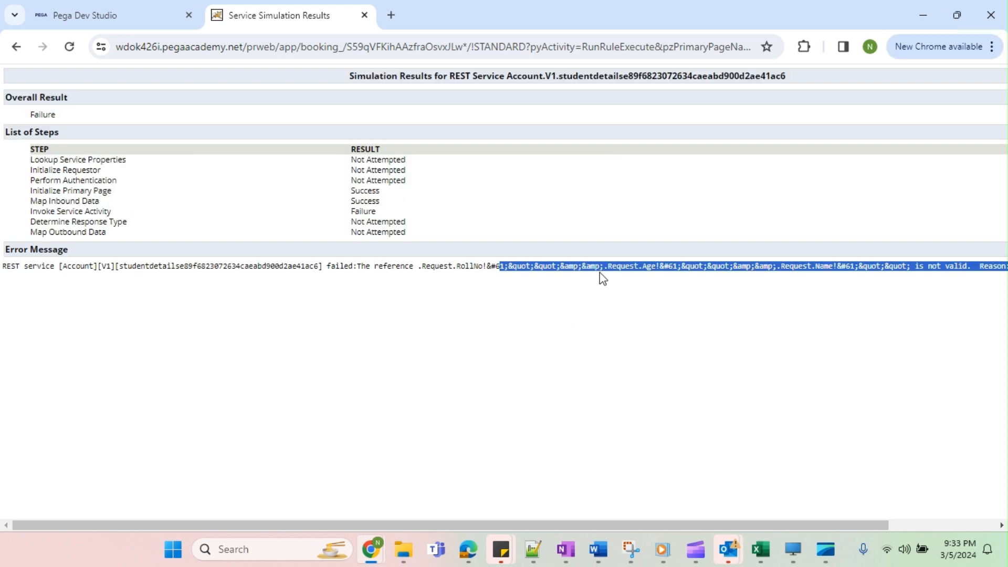
{"action": "left_click", "coordinate": [754, 385]}
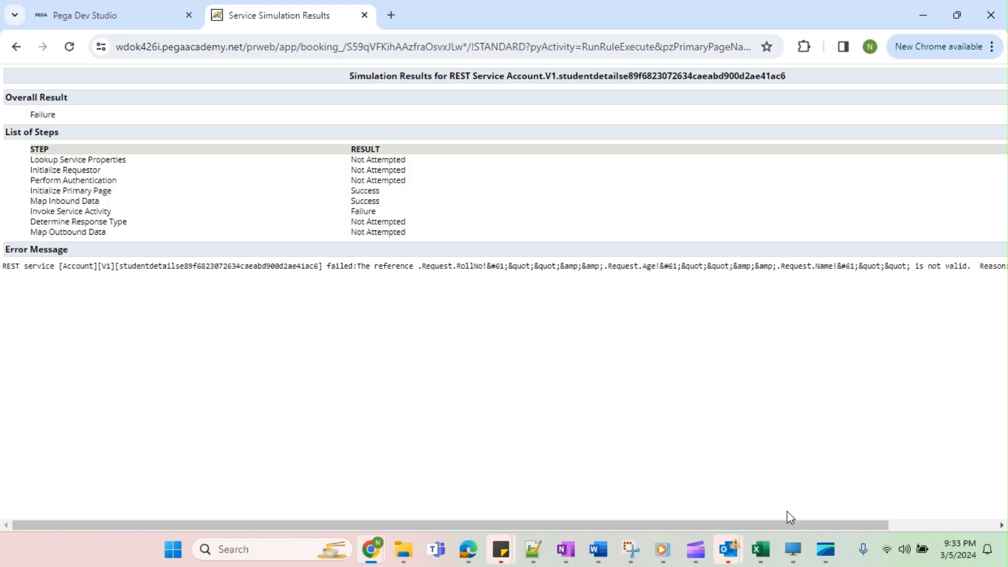
{"action": "left_click_drag", "start_coordinate": [792, 525], "coordinate": [975, 511]}
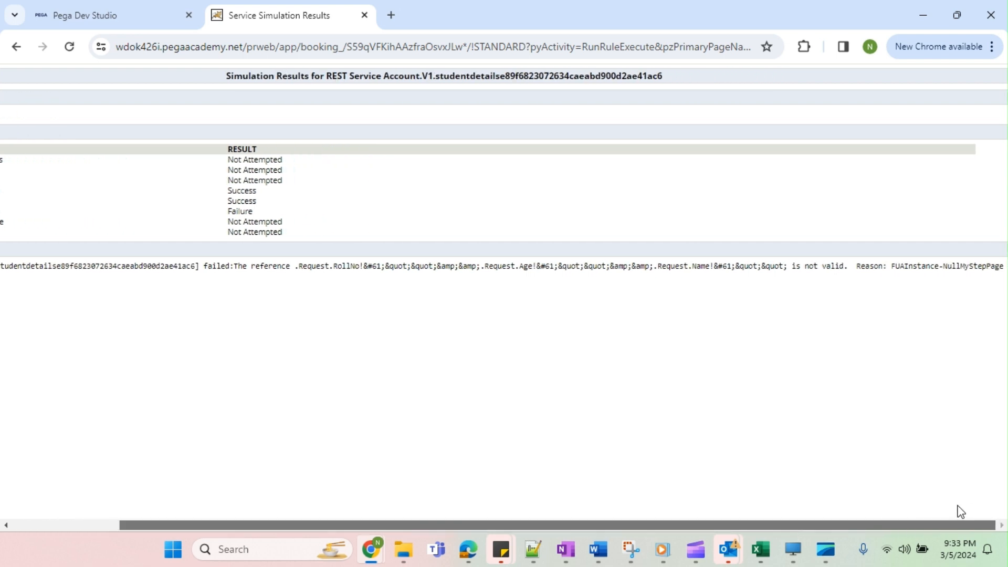
{"action": "left_click_drag", "start_coordinate": [958, 506], "coordinate": [577, 498]}
{"action": "key", "text": "alt+Tab"}
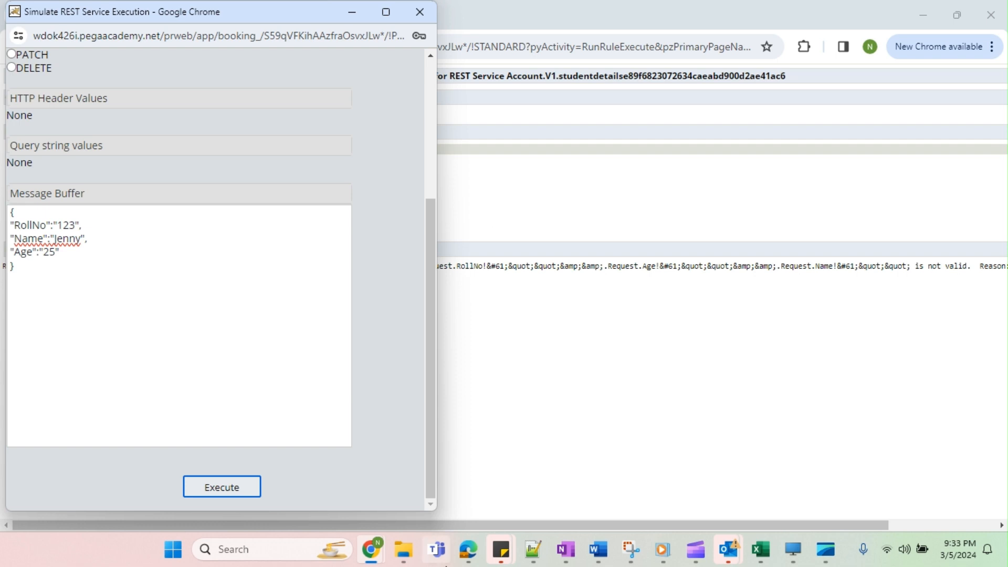
Inspect the page properties of the failed Page-New step in the tracer, including the Request data.
{"action": "mouse_move", "coordinate": [371, 549]}
{"action": "left_click", "coordinate": [573, 483]}
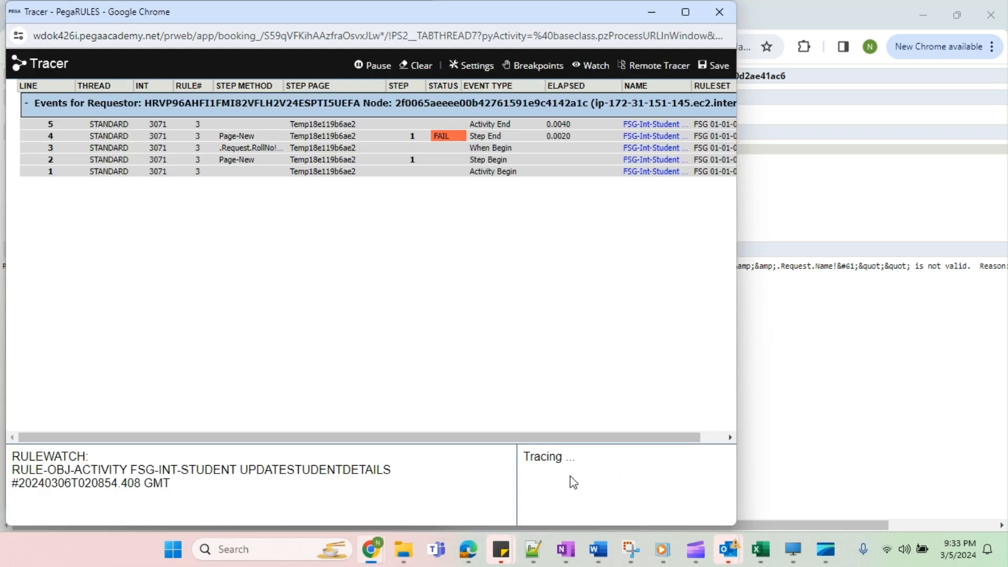
{"action": "left_click", "coordinate": [340, 136]}
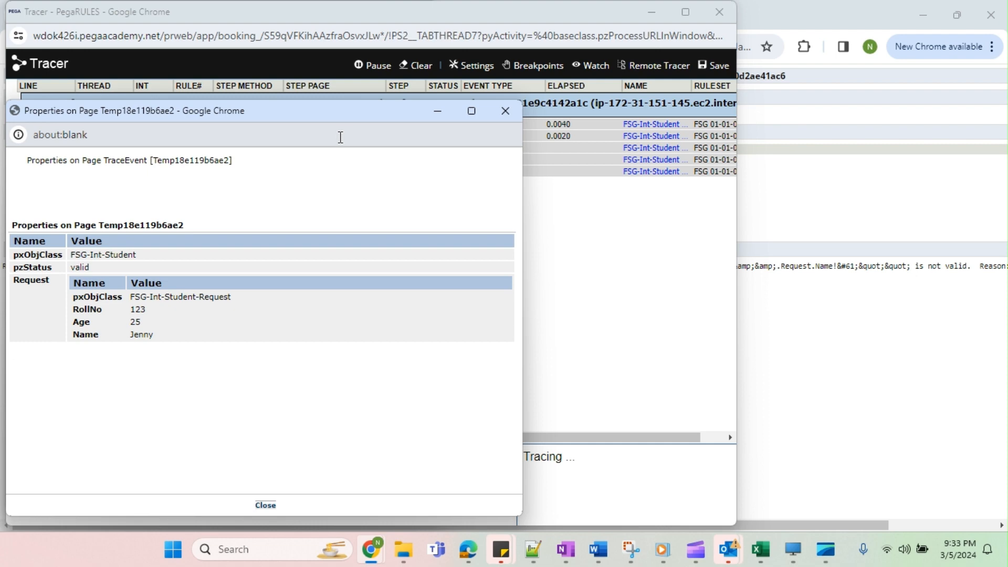
{"action": "left_click", "coordinate": [504, 111]}
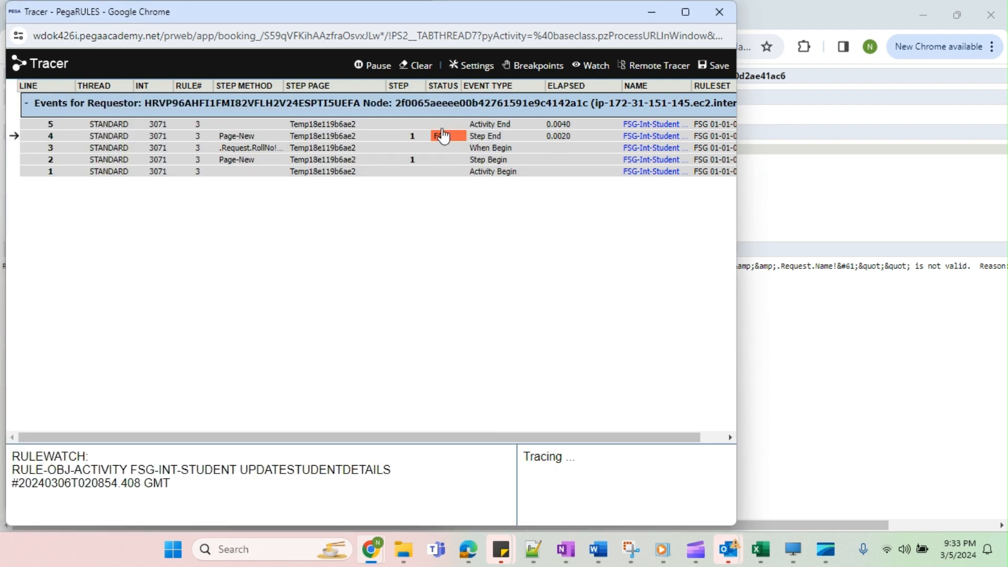
{"action": "left_click", "coordinate": [301, 137]}
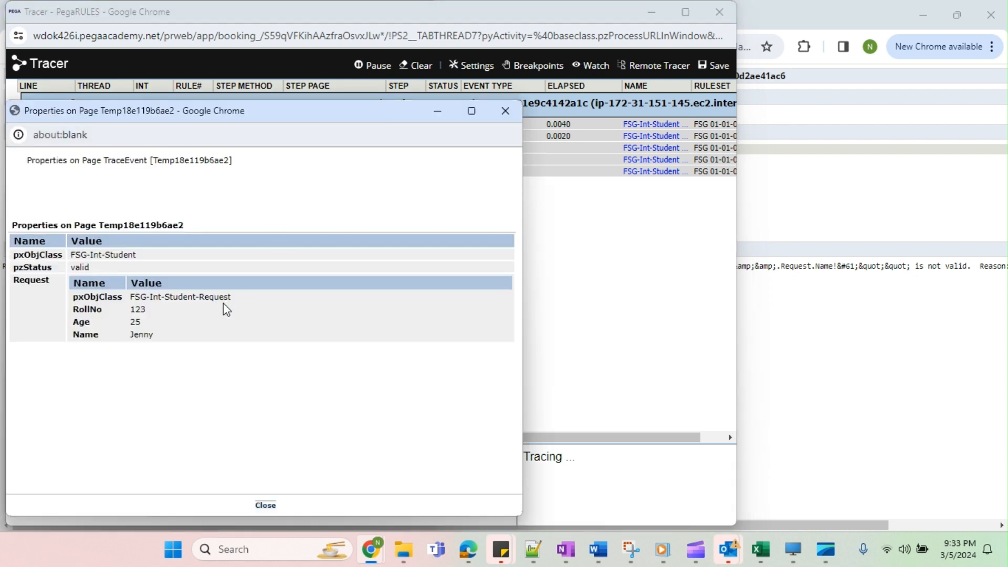
{"action": "double_click", "coordinate": [31, 278]}
{"action": "left_click", "coordinate": [266, 506]}
Return to the UpdateStudentDetails activity and review the When condition on the first step, leaving it without changes.
{"action": "mouse_move", "coordinate": [371, 550]}
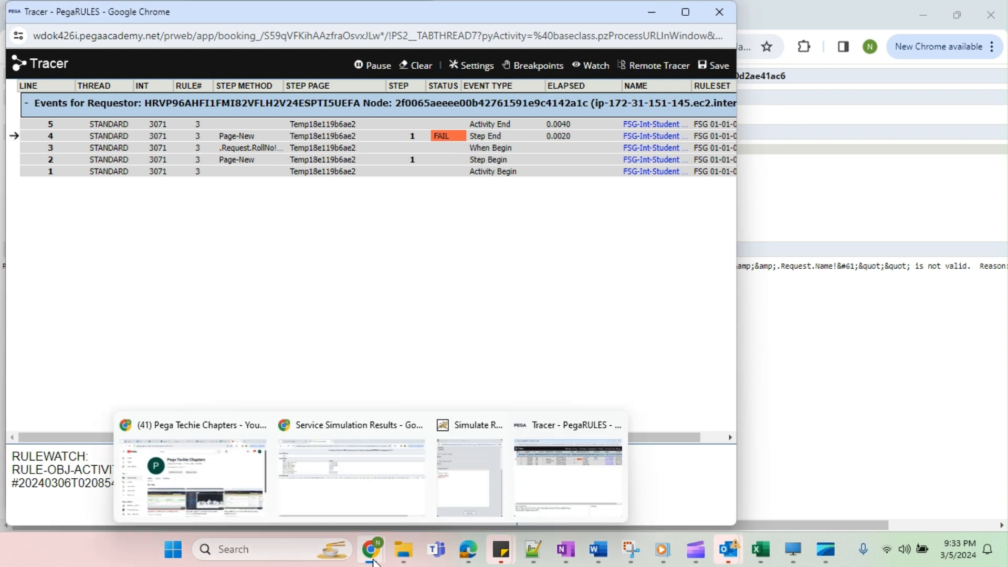
{"action": "left_click", "coordinate": [184, 478]}
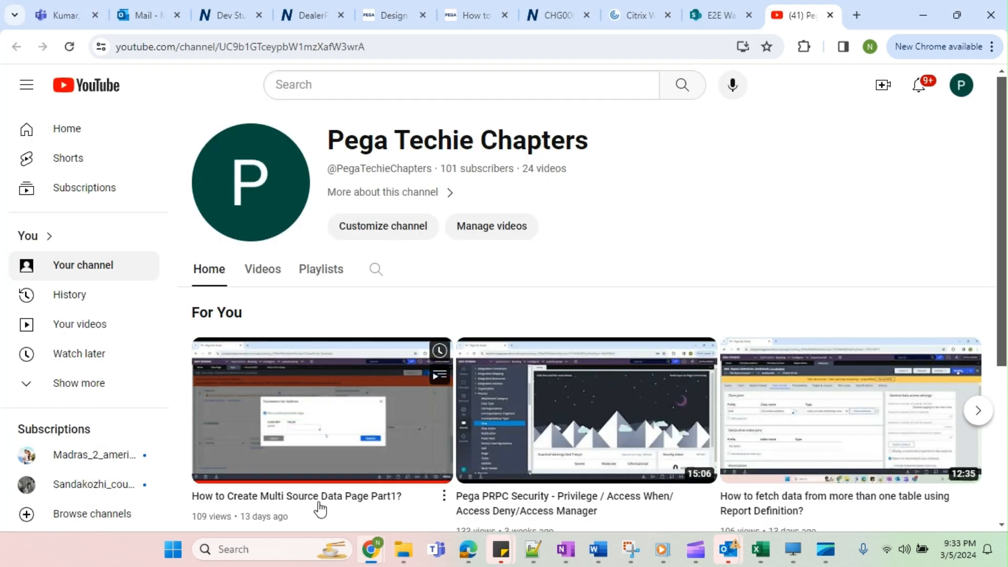
{"action": "left_click", "coordinate": [372, 549]}
{"action": "mouse_move", "coordinate": [376, 550]}
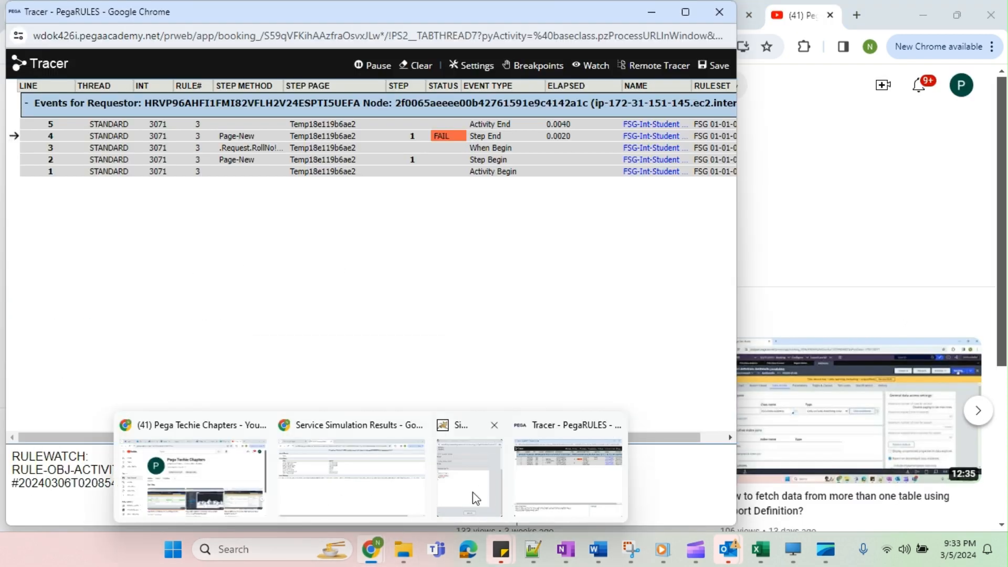
{"action": "left_click", "coordinate": [333, 484]}
{"action": "left_click", "coordinate": [103, 8]}
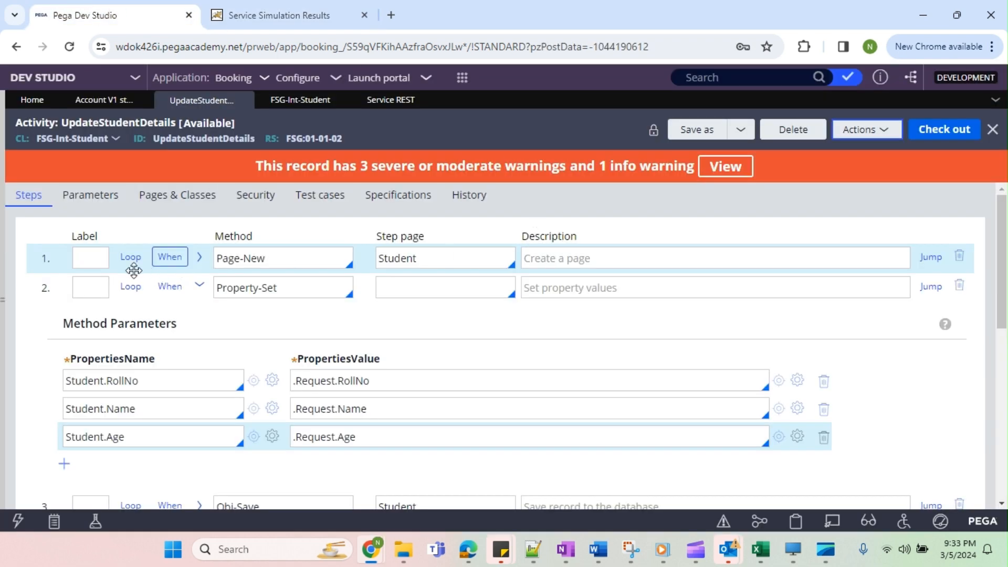
{"action": "left_click", "coordinate": [170, 258]}
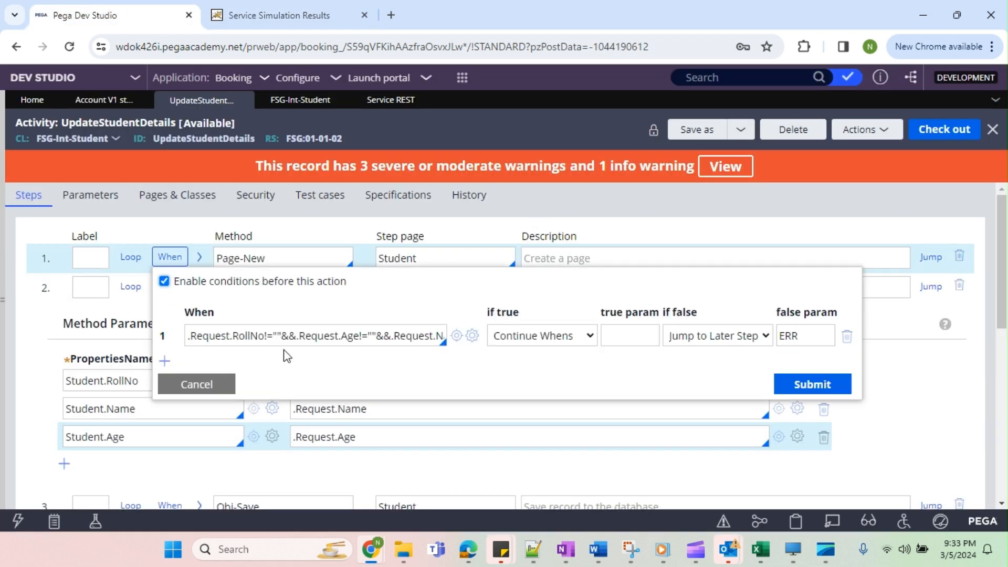
{"action": "left_click", "coordinate": [220, 386]}
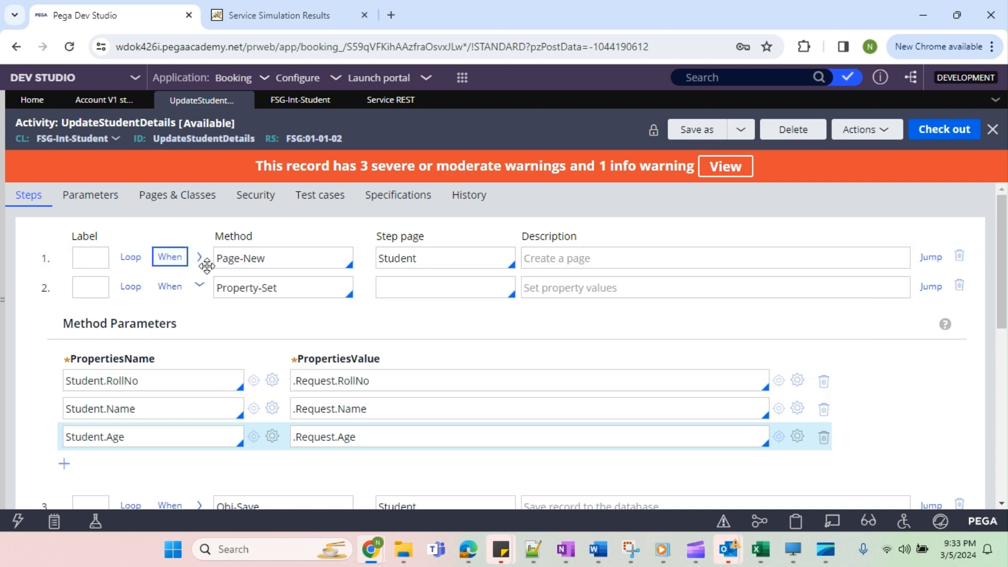
Cut the When expression from the first step, Page-New, and disable the conditions before that action.
{"action": "left_click", "coordinate": [164, 260]}
{"action": "triple_click", "coordinate": [229, 334]}
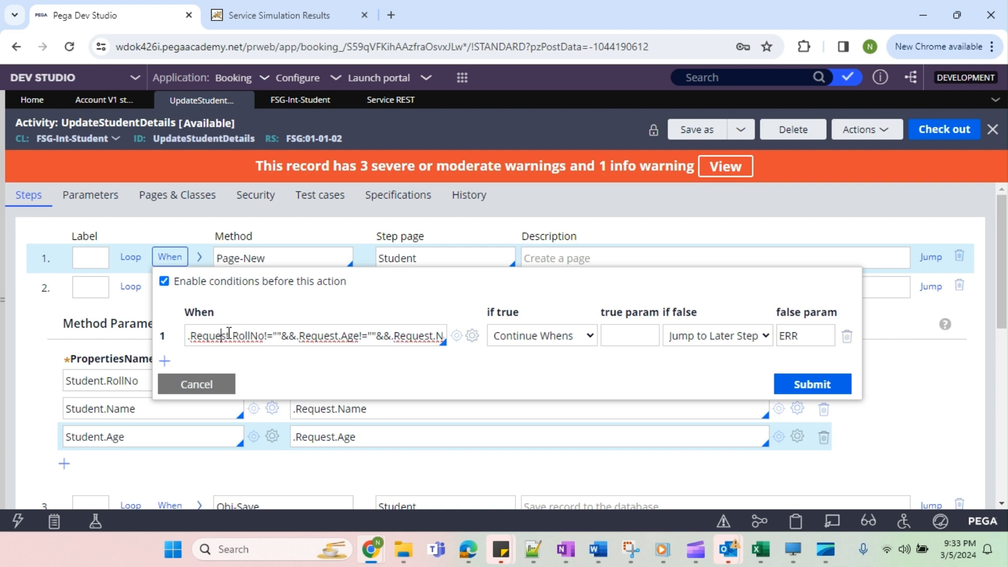
{"action": "key", "text": "BackSpace"}
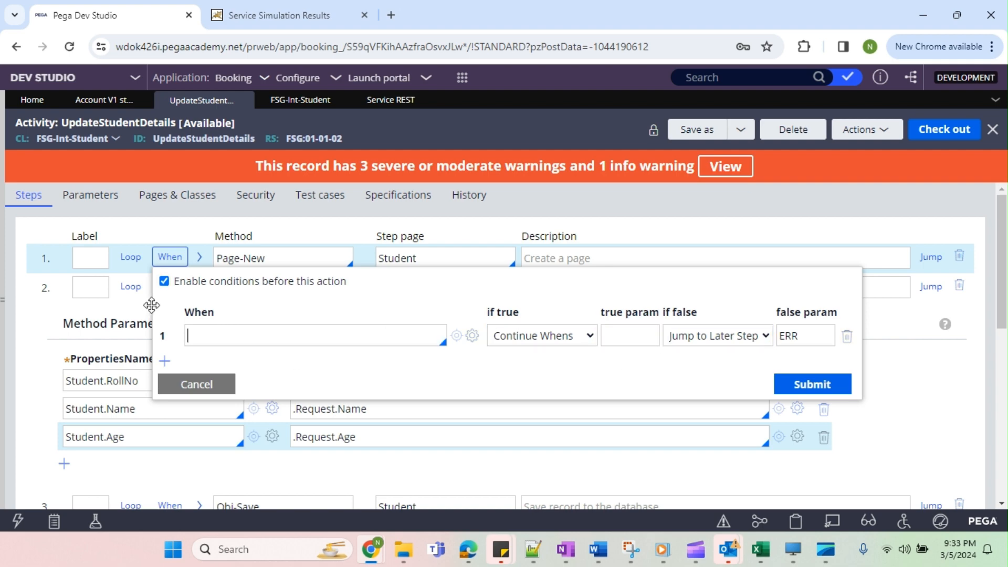
{"action": "left_click", "coordinate": [165, 282]}
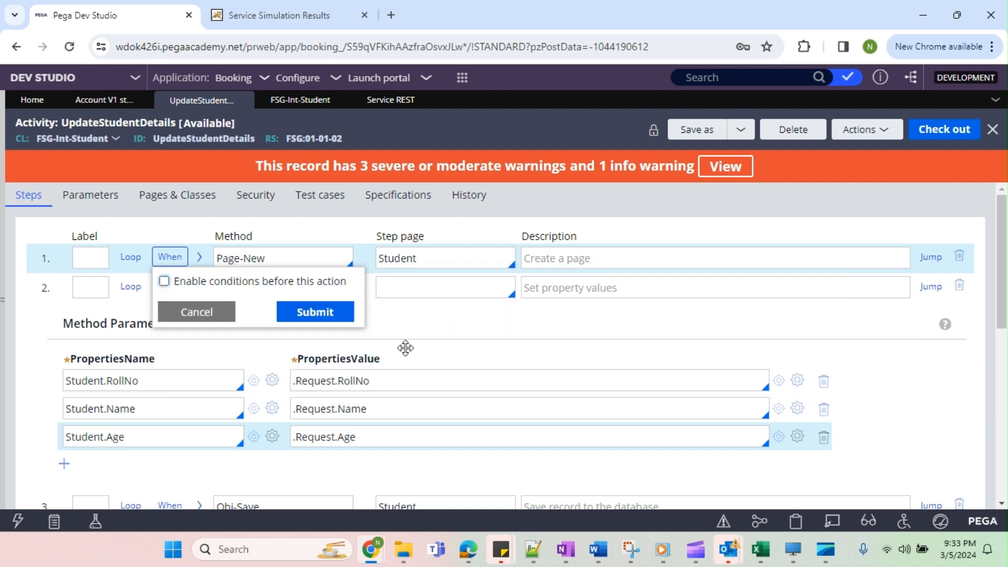
{"action": "left_click", "coordinate": [327, 320]}
Enable conditions before the second step, Property-Set, with the When expression .Request.RollNo!=""&&.Request.Age!=""&&.Request.Name!="".
{"action": "left_click", "coordinate": [169, 286]}
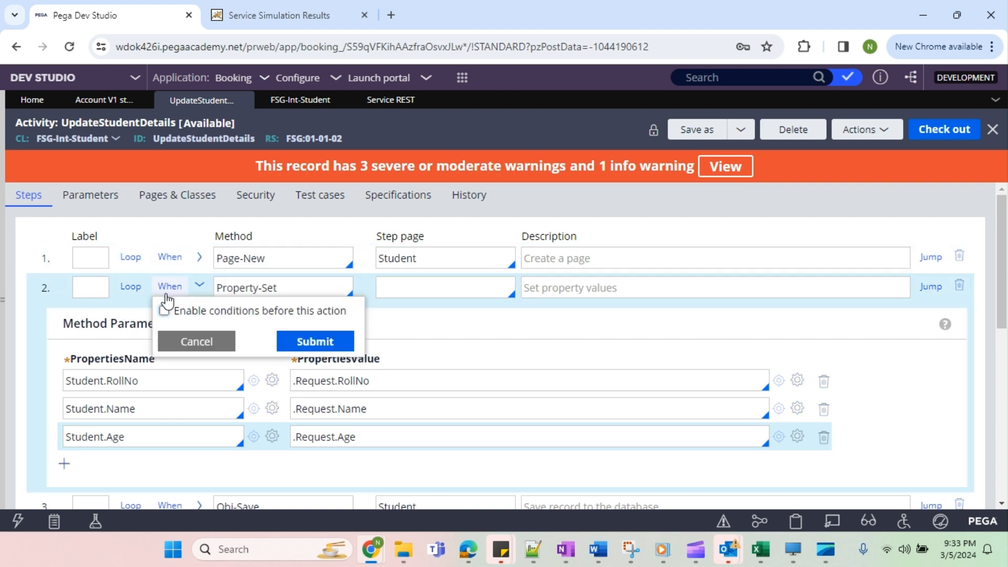
{"action": "left_click", "coordinate": [165, 311]}
{"action": "type", "text": ".Request.RollNo!=\"\"&&.Request.Age!=\"\"&&.Request.Name!=\"\""}
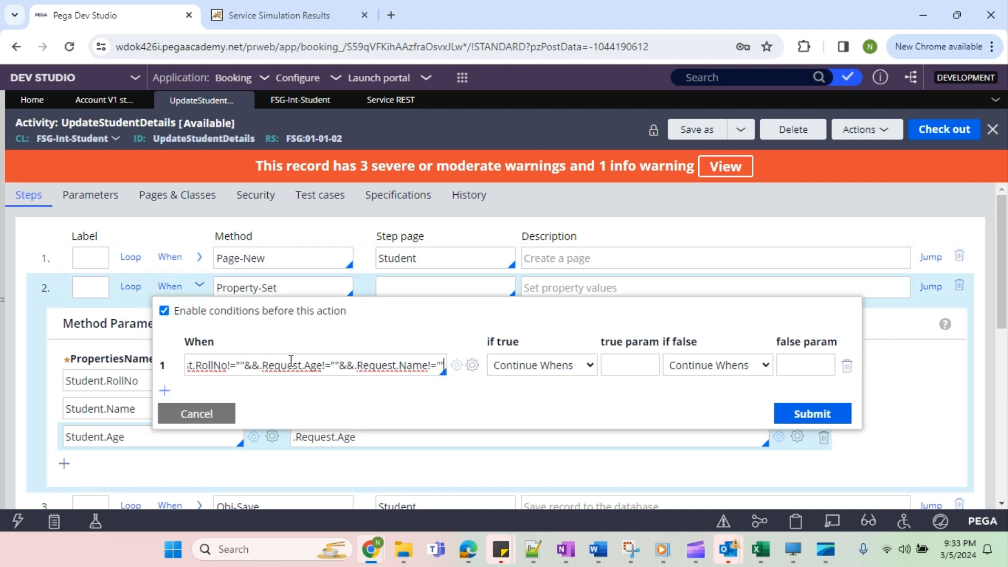
{"action": "left_click", "coordinate": [472, 365]}
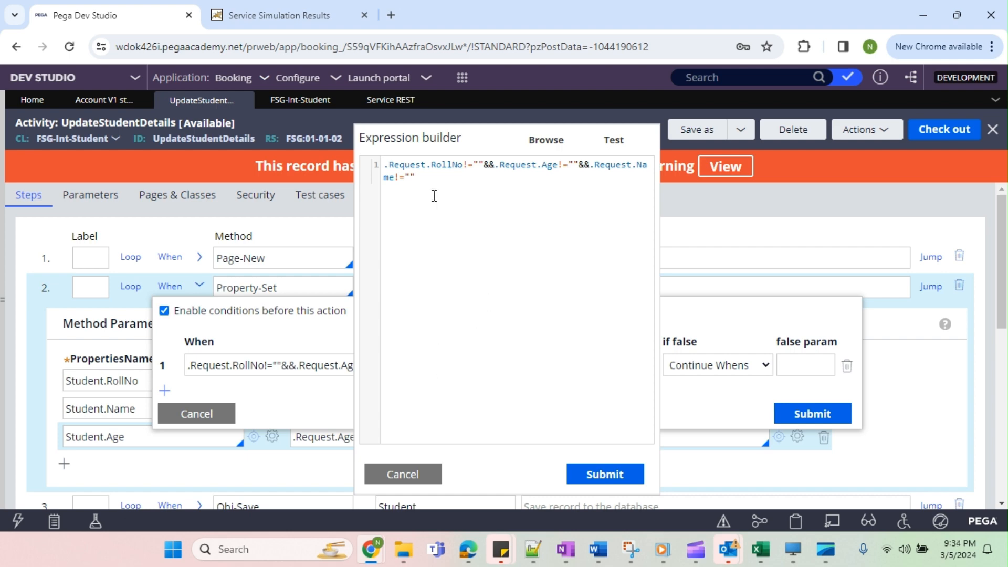
{"action": "left_click", "coordinate": [633, 477]}
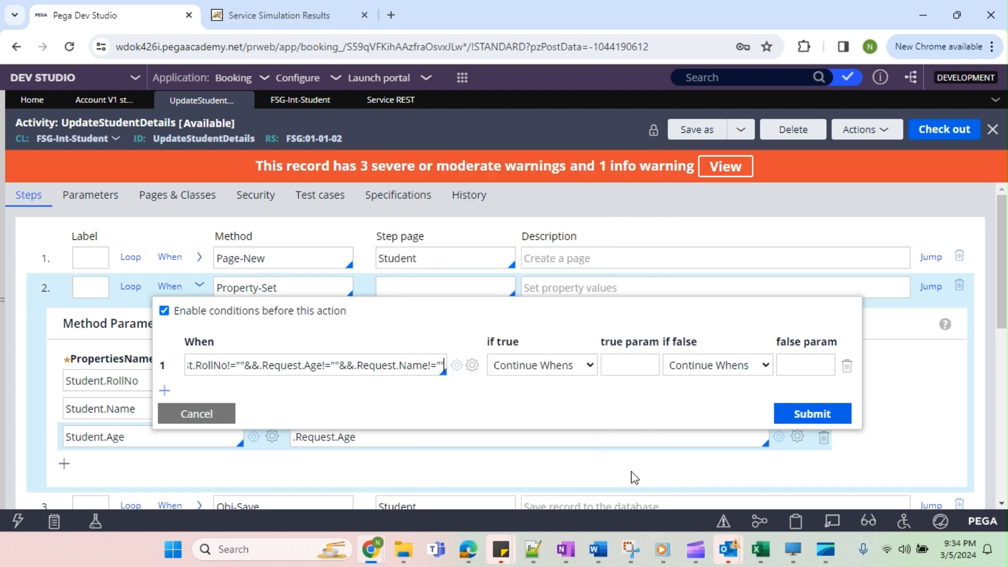
{"action": "left_click", "coordinate": [823, 414]}
{"action": "double_click", "coordinate": [414, 262]}
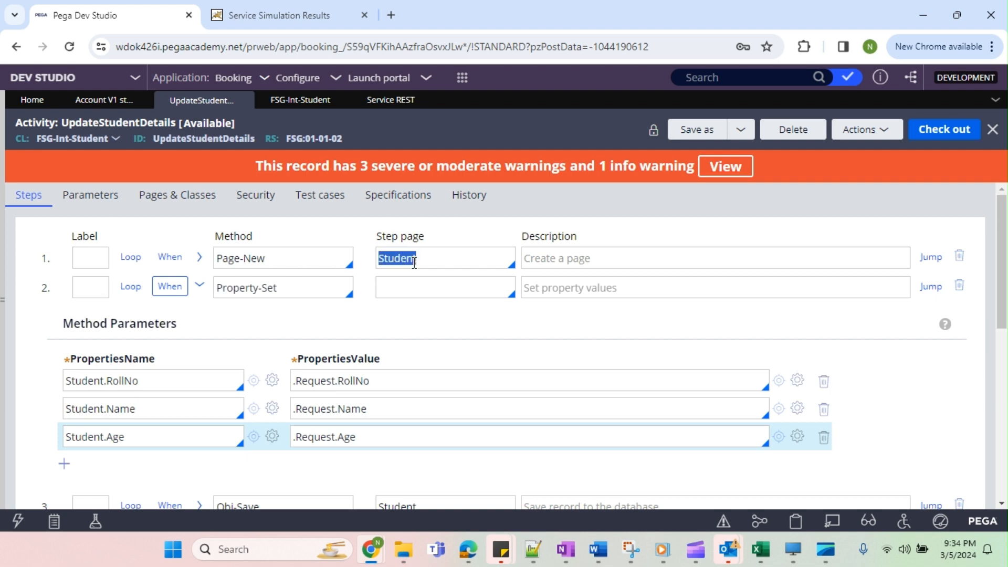
Set the second step's condition to Jump to Later Step if false, and check out the activity.
{"action": "left_click", "coordinate": [169, 286]}
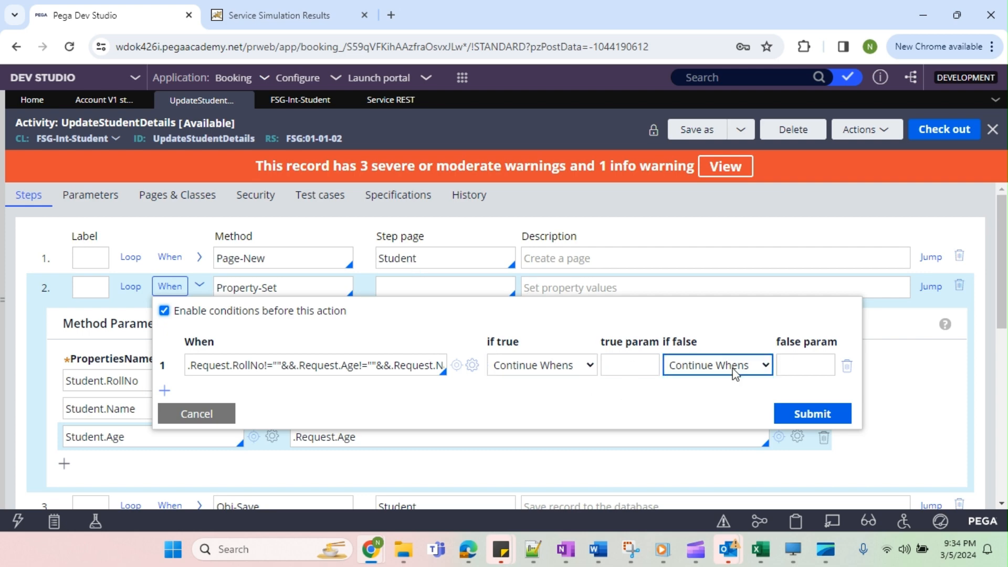
{"action": "left_click", "coordinate": [719, 365]}
{"action": "left_click", "coordinate": [721, 427]}
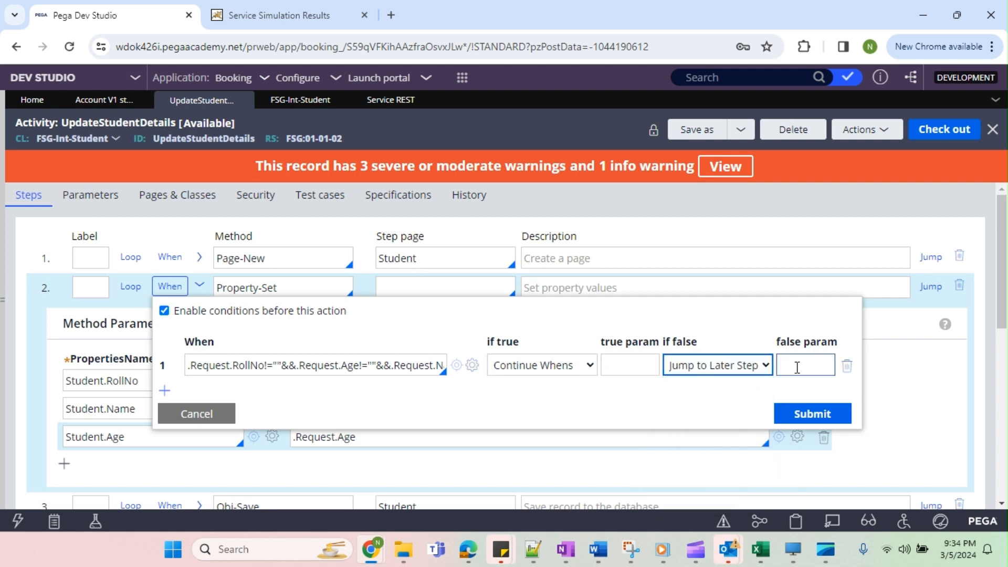
{"action": "left_click", "coordinate": [783, 366]}
{"action": "left_click", "coordinate": [808, 415]}
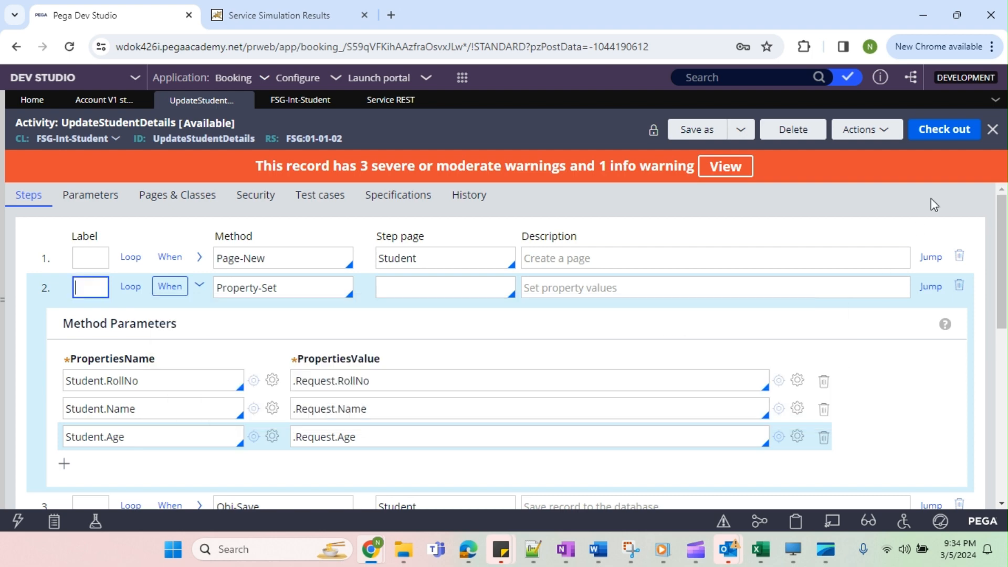
{"action": "left_click", "coordinate": [938, 132]}
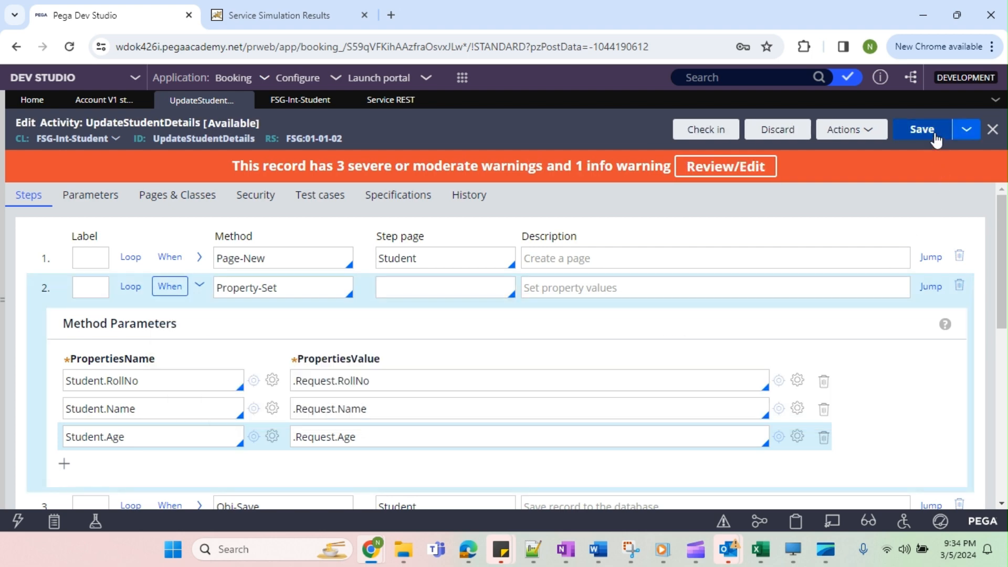
Close the old tracer, start a new trace on the UpdateStudentDetails activity, and execute the REST service simulation again.
{"action": "mouse_move", "coordinate": [370, 549]}
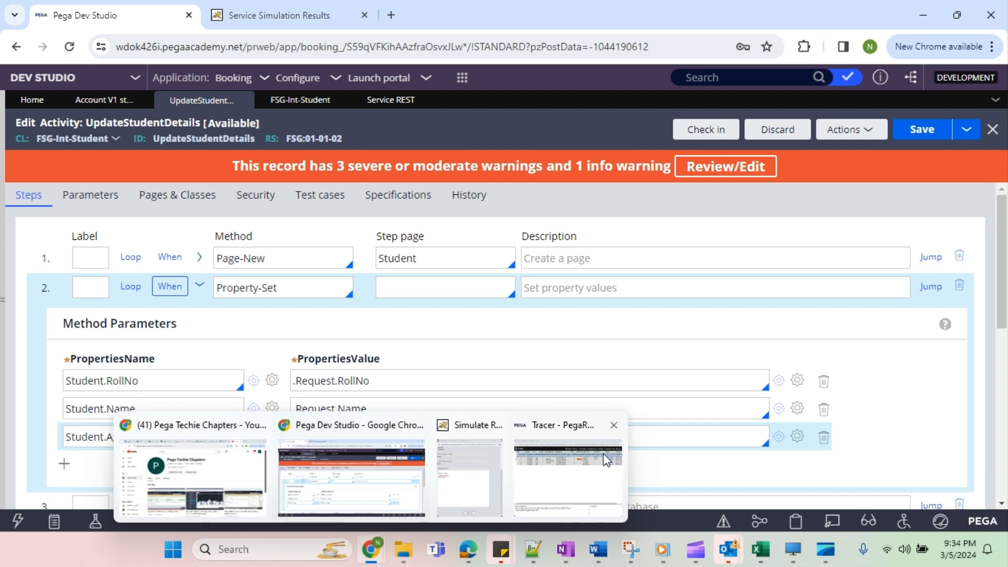
{"action": "left_click", "coordinate": [614, 425]}
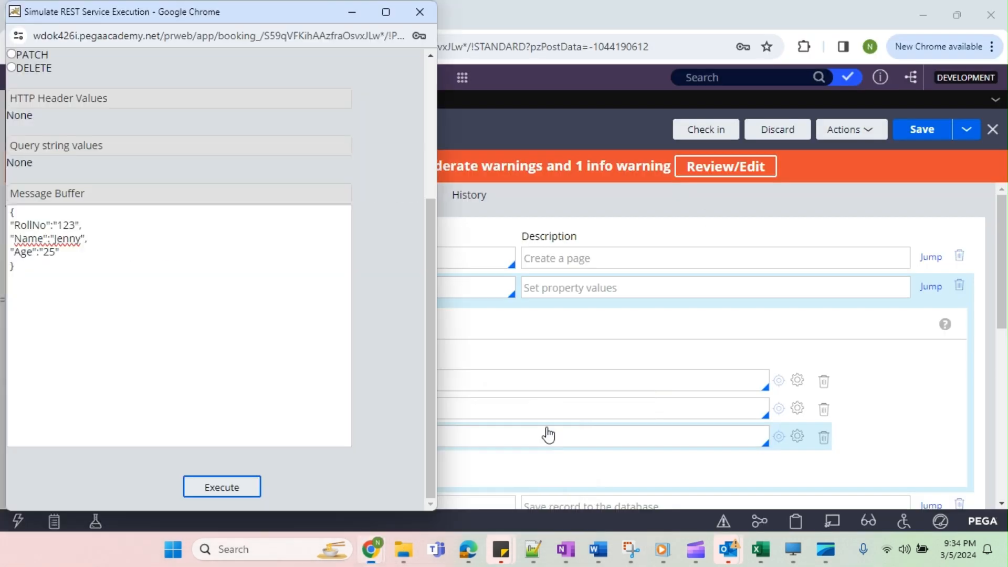
{"action": "left_click", "coordinate": [847, 129]}
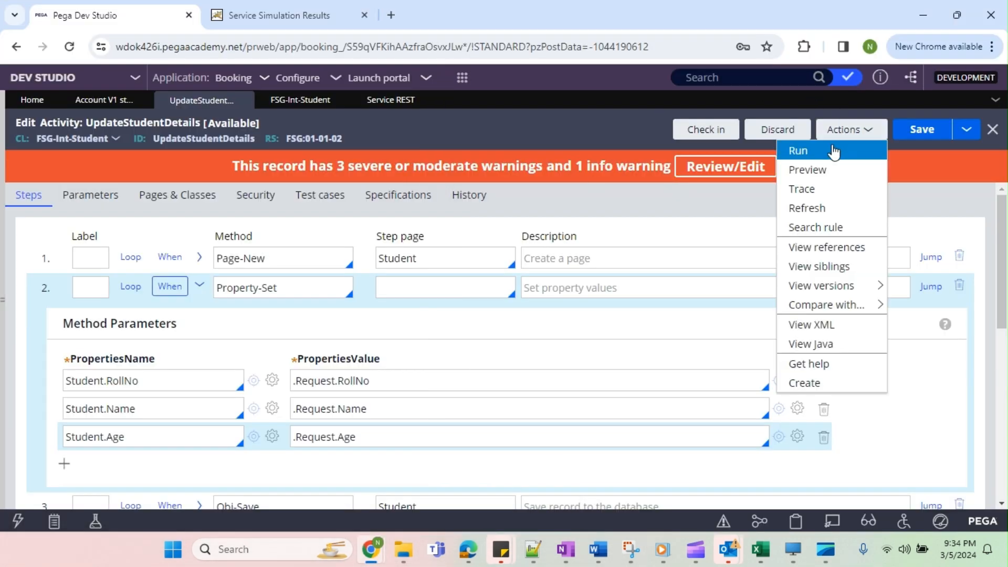
{"action": "left_click", "coordinate": [811, 194]}
{"action": "mouse_move", "coordinate": [371, 550]}
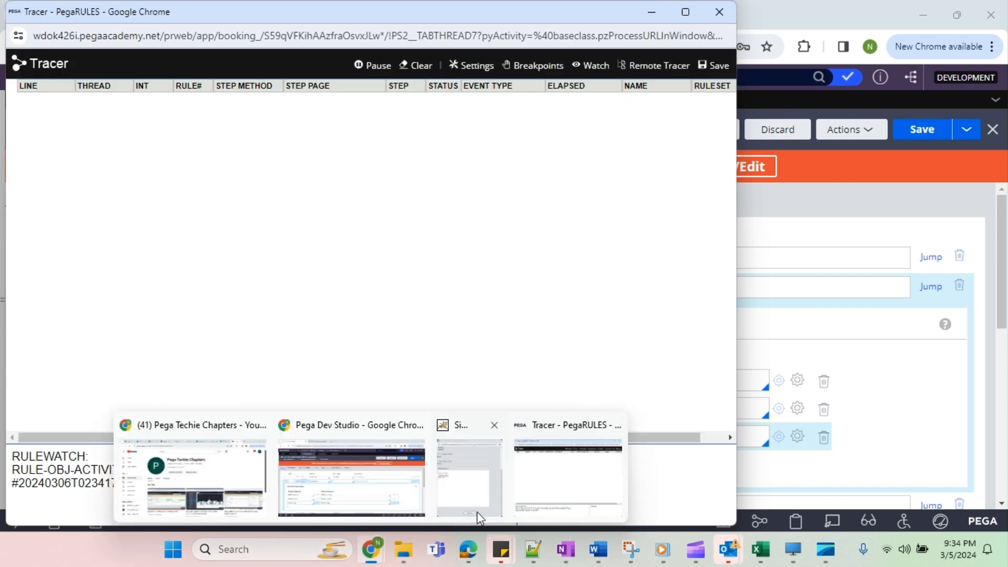
{"action": "left_click", "coordinate": [472, 506]}
{"action": "left_click", "coordinate": [229, 483]}
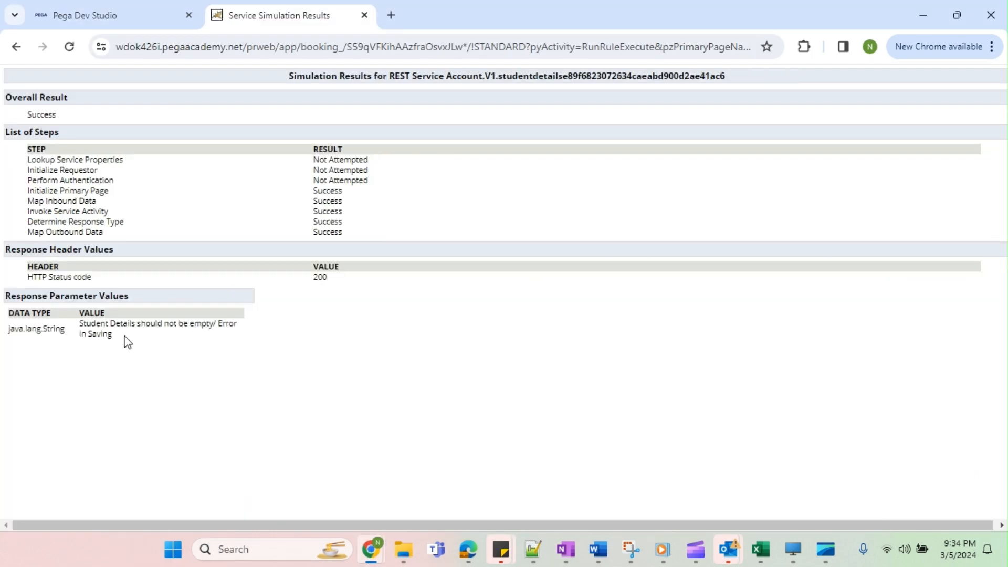
Examine the response value in the simulation results and the sequence of executed steps in the tracer.
{"action": "left_click_drag", "start_coordinate": [81, 329], "coordinate": [139, 337]}
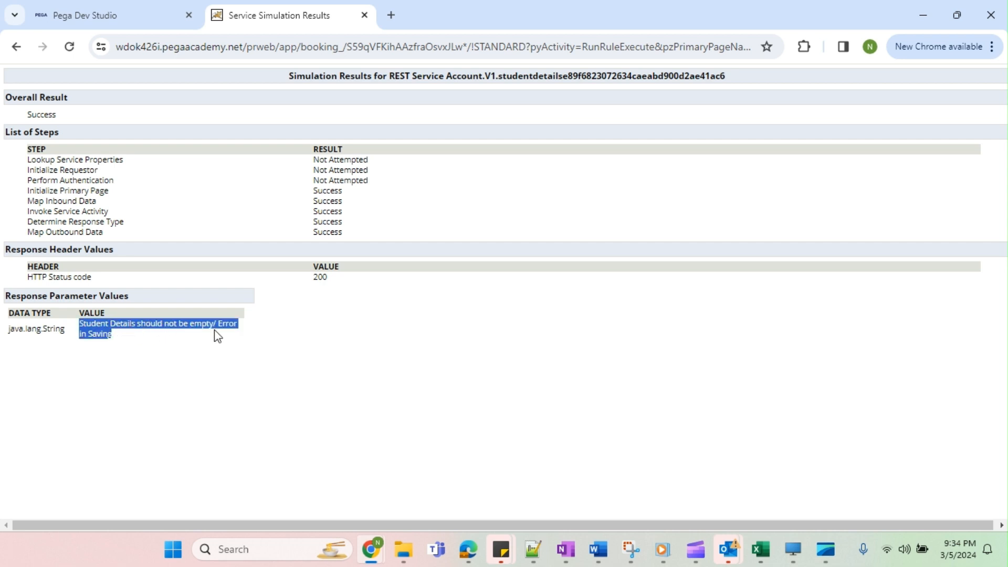
{"action": "key", "text": "alt+Tab"}
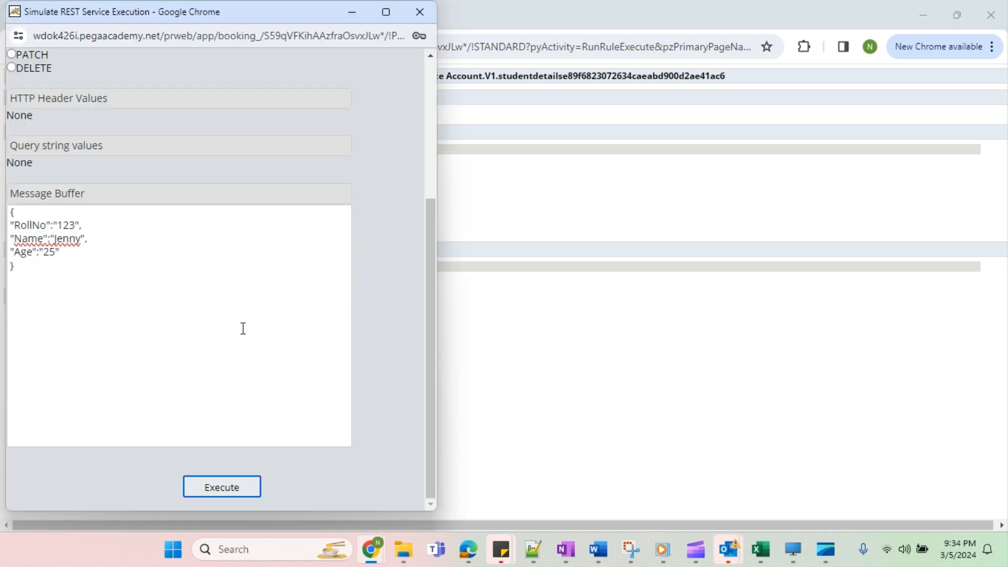
{"action": "mouse_move", "coordinate": [371, 550]}
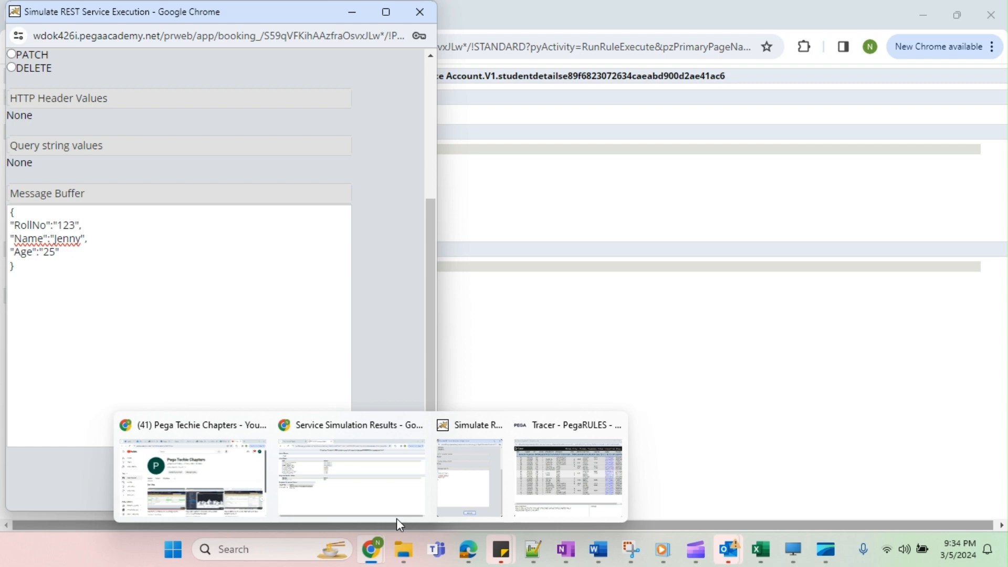
{"action": "left_click", "coordinate": [548, 477]}
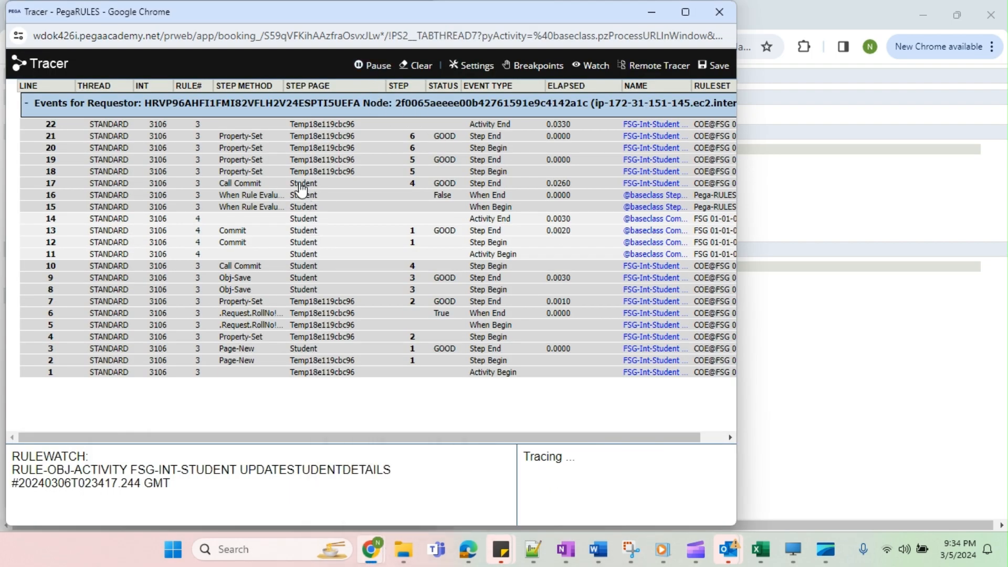
Enable conditions after the fifth step, Property-Set, with When set to true and the if-true action set to Exit Activity.
{"action": "mouse_move", "coordinate": [371, 550]}
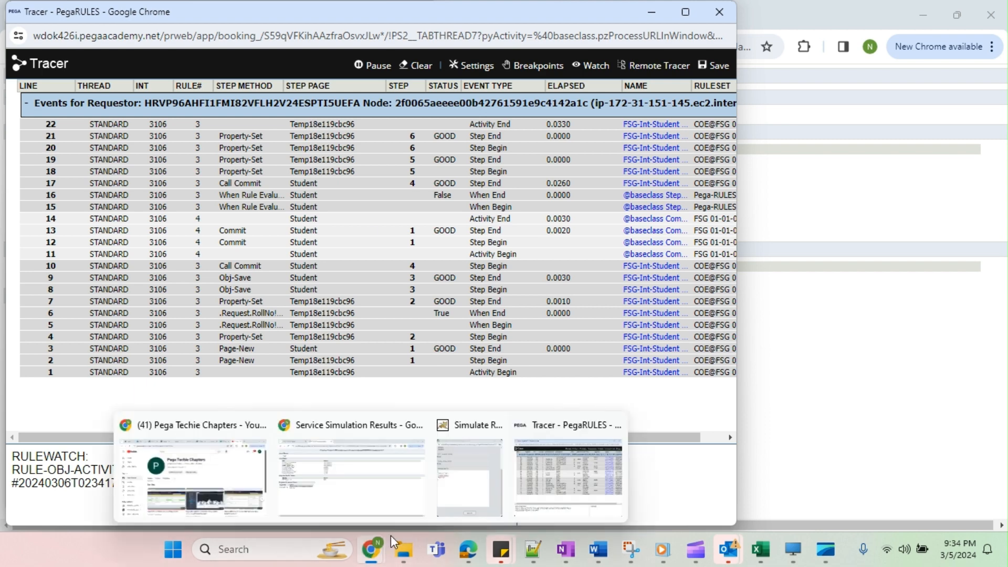
{"action": "left_click", "coordinate": [377, 441]}
{"action": "left_click", "coordinate": [105, 15]}
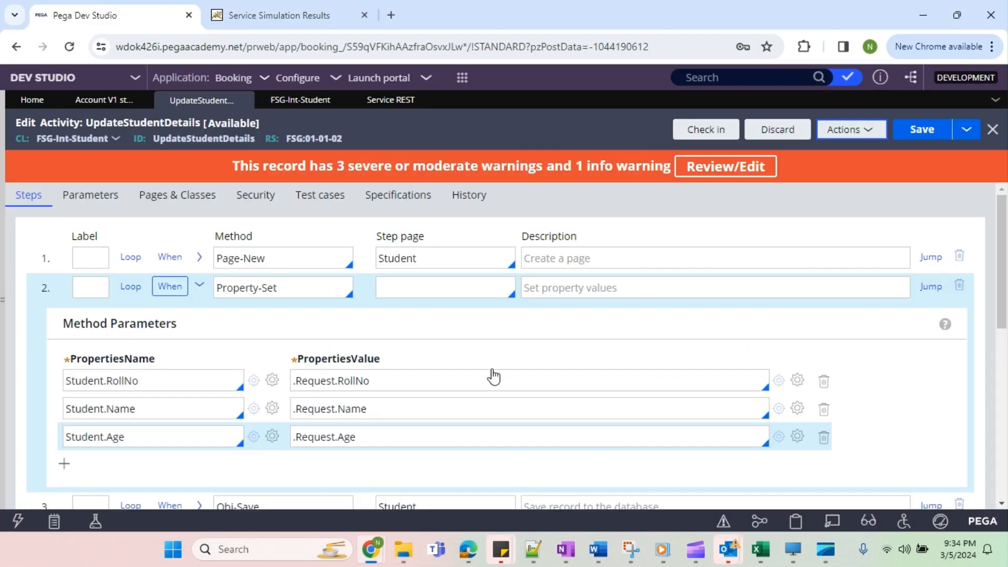
{"action": "scroll", "coordinate": [380, 383], "scroll_direction": "down", "scroll_amount": 8}
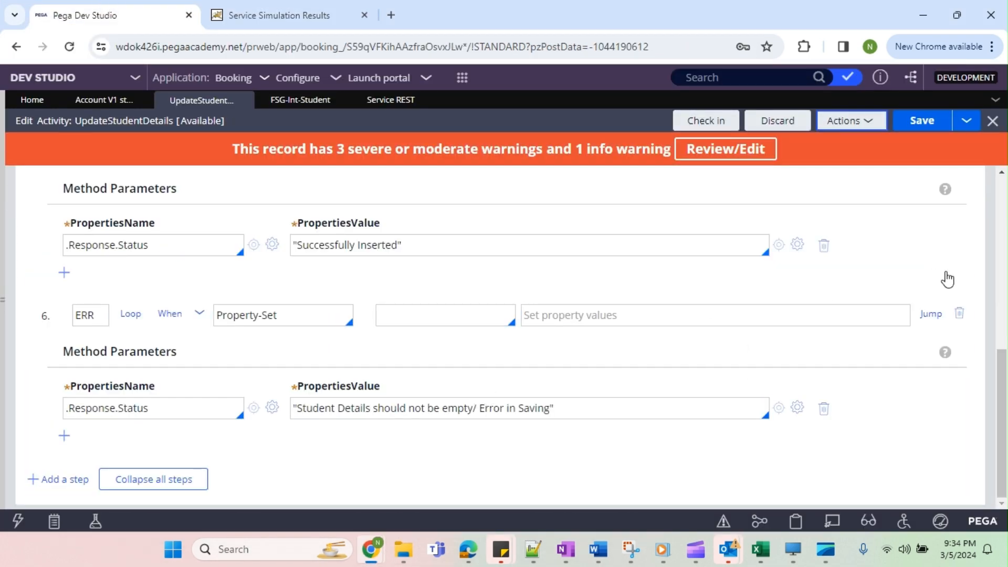
{"action": "scroll", "coordinate": [879, 316], "scroll_direction": "up", "scroll_amount": 2}
{"action": "scroll", "coordinate": [878, 315], "scroll_direction": "up", "scroll_amount": 1}
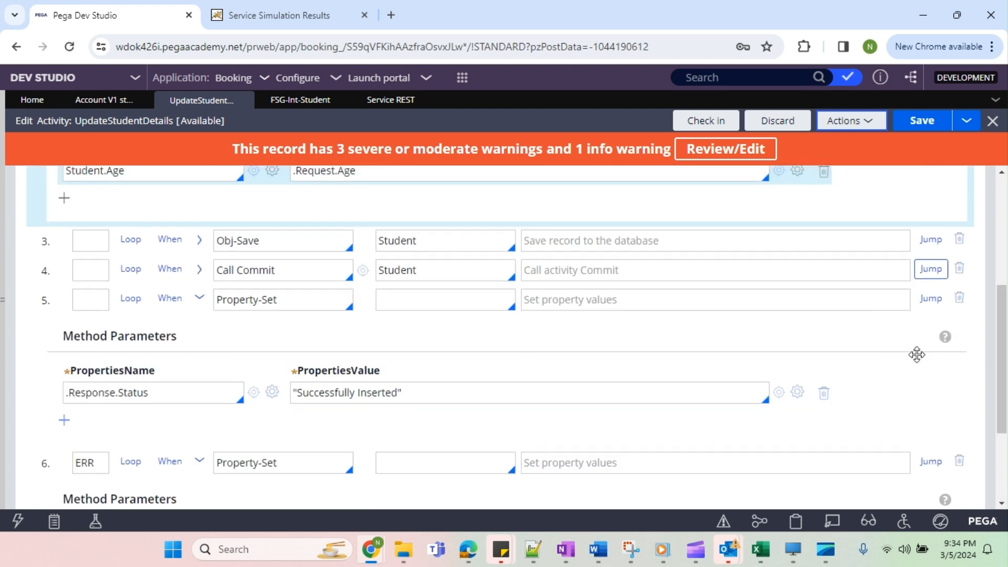
{"action": "left_click", "coordinate": [931, 270]}
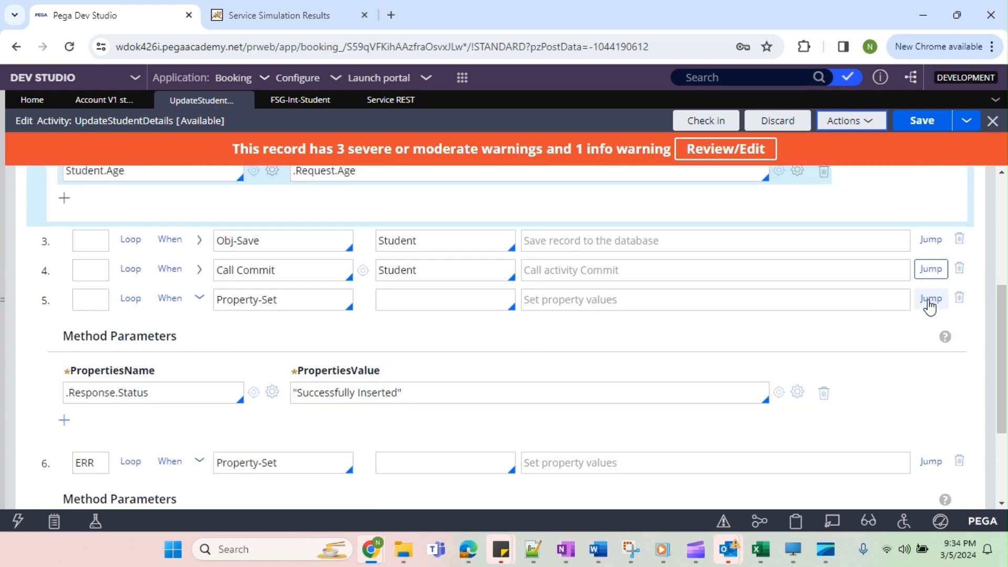
{"action": "left_click", "coordinate": [932, 300]}
{"action": "left_click", "coordinate": [245, 323]}
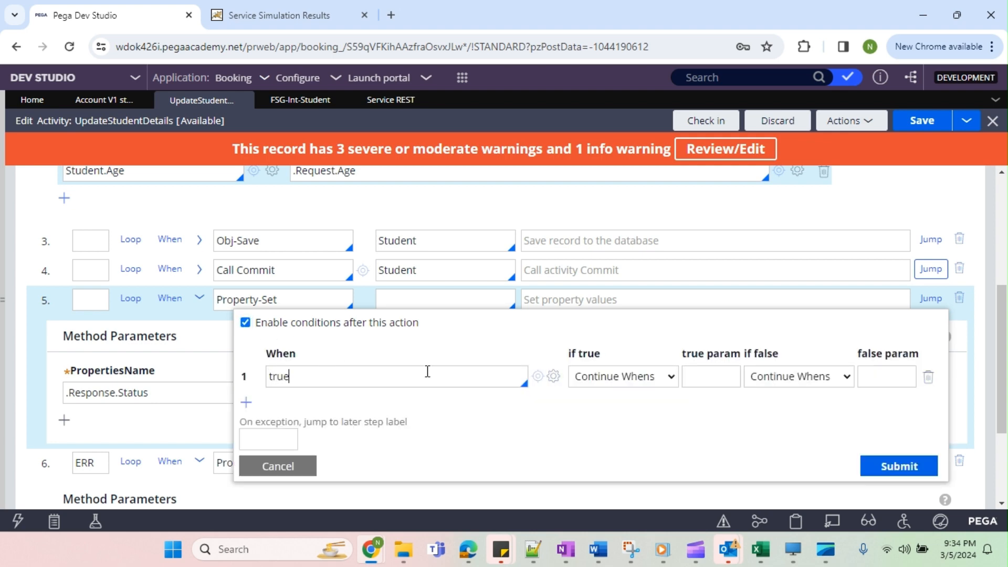
{"action": "left_click", "coordinate": [609, 377]}
{"action": "left_click", "coordinate": [628, 468]}
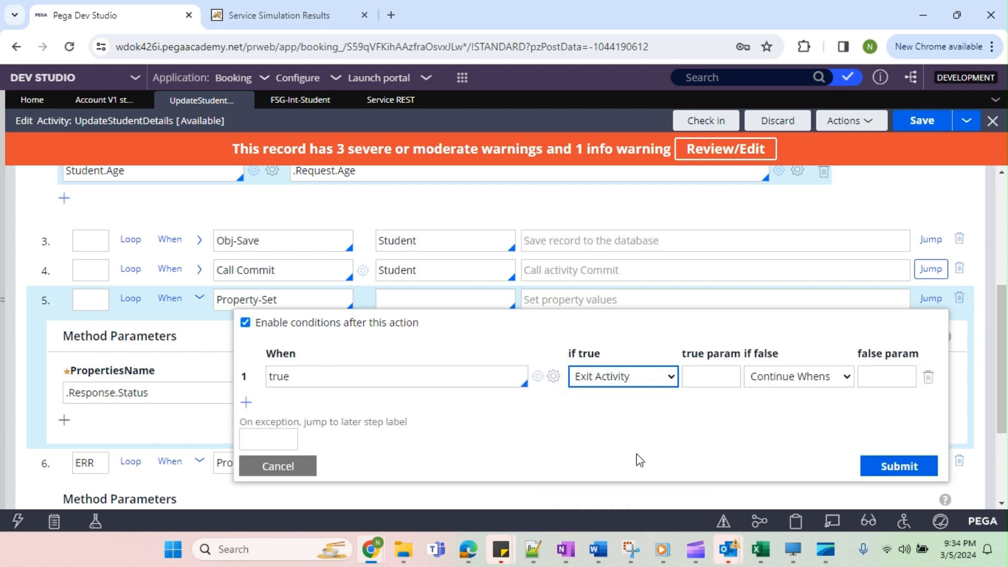
{"action": "left_click", "coordinate": [937, 479]}
Save the UpdateStudentDetails activity and check it in with the comment "wip".
{"action": "left_click", "coordinate": [908, 129]}
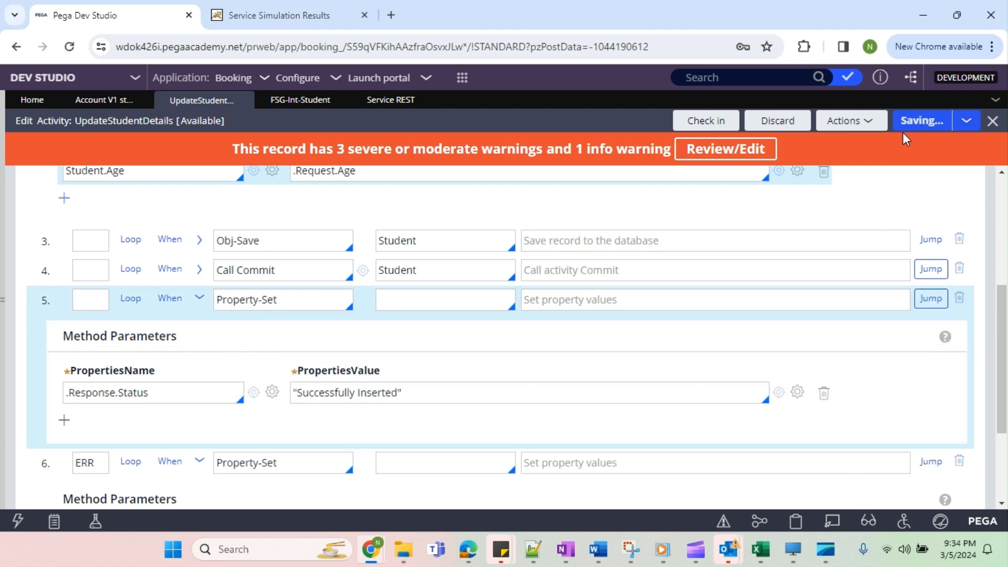
{"action": "left_click", "coordinate": [704, 122]}
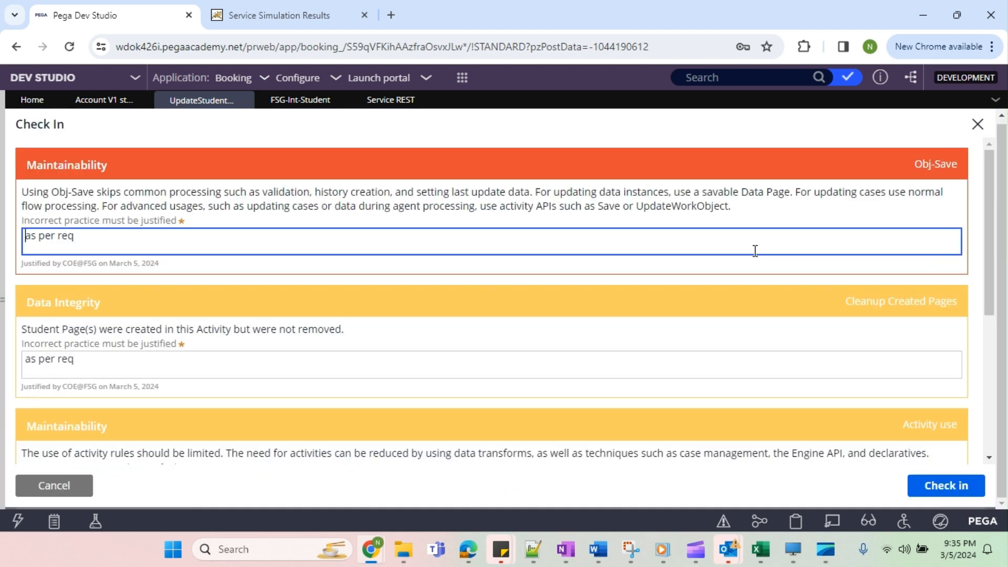
{"action": "scroll", "coordinate": [389, 389], "scroll_direction": "down", "scroll_amount": 5}
{"action": "left_click", "coordinate": [171, 392]}
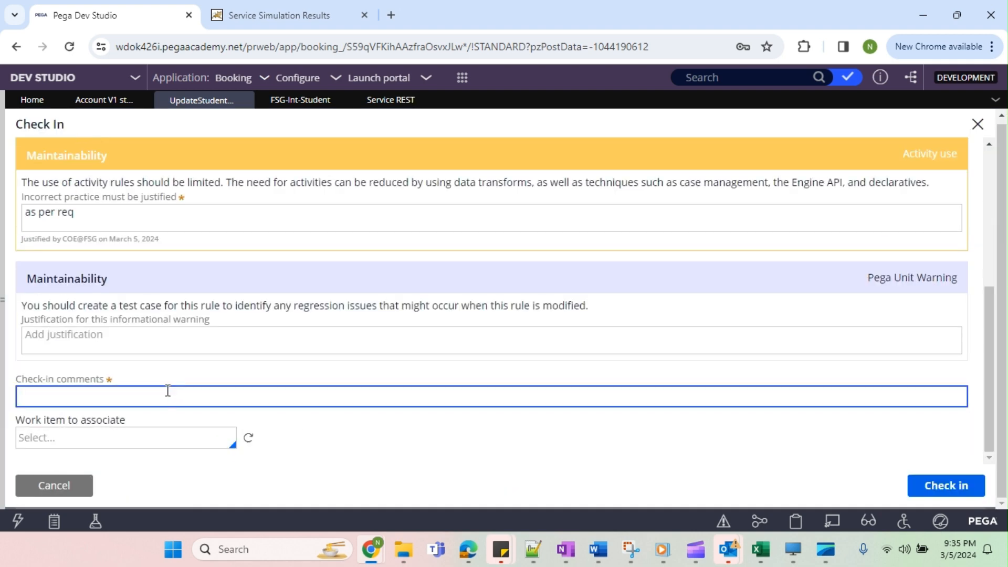
{"action": "type", "text": "wip"}
{"action": "key", "text": "Return"}
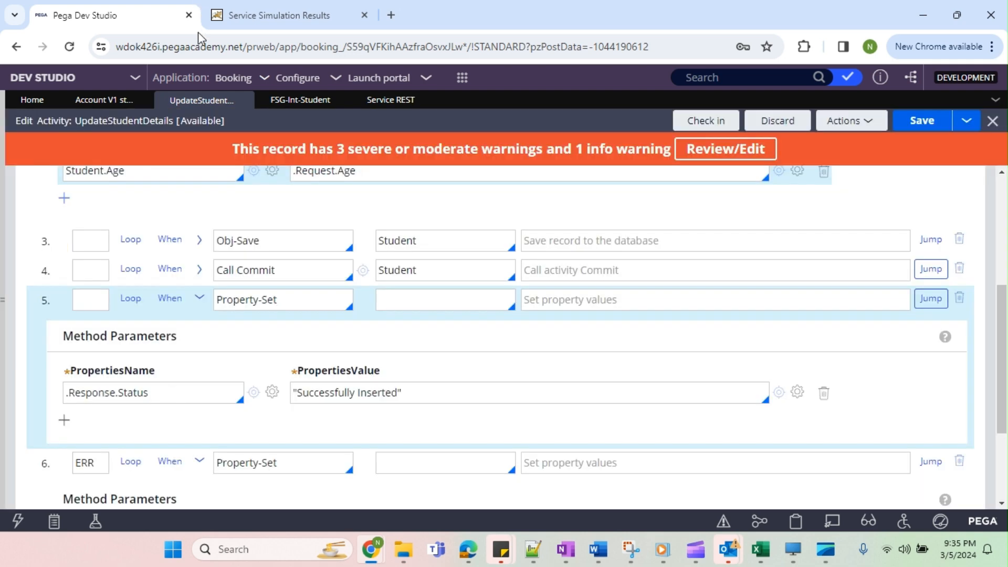
{"action": "scroll", "coordinate": [367, 342], "scroll_direction": "up", "scroll_amount": 5}
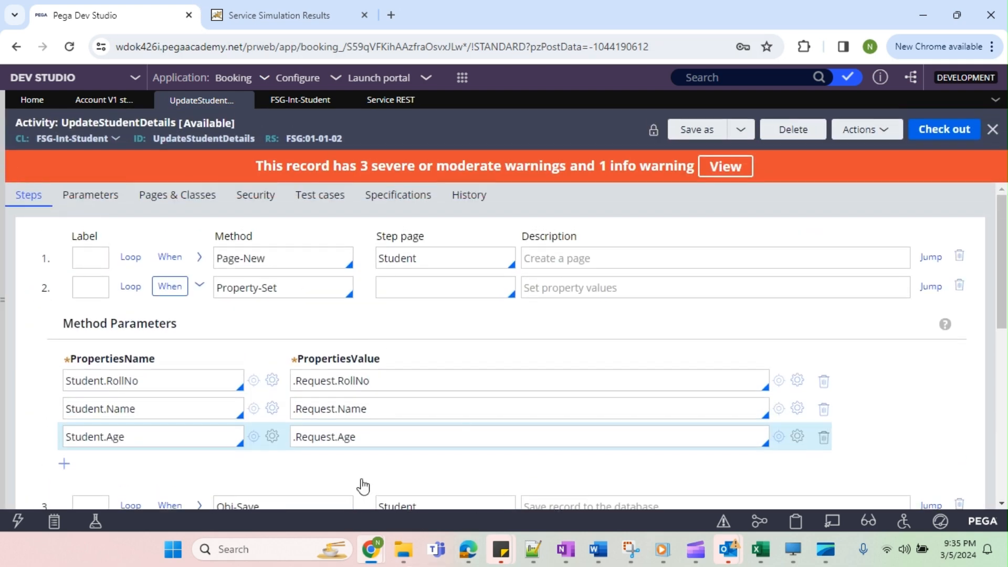
Replace the simulation's message buffer data with a different roll number and student name, and Age "23".
{"action": "mouse_move", "coordinate": [369, 560]}
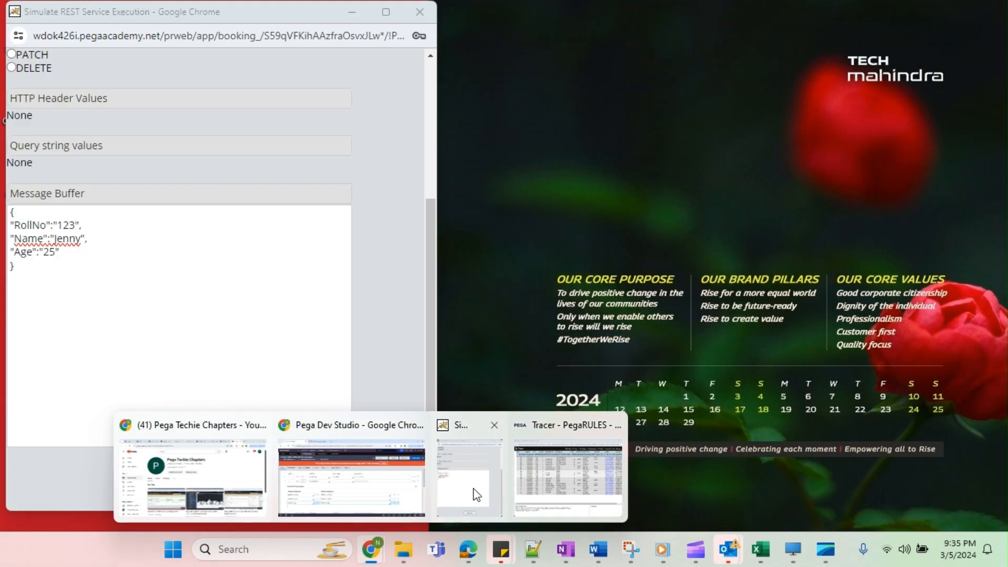
{"action": "left_click", "coordinate": [469, 475]}
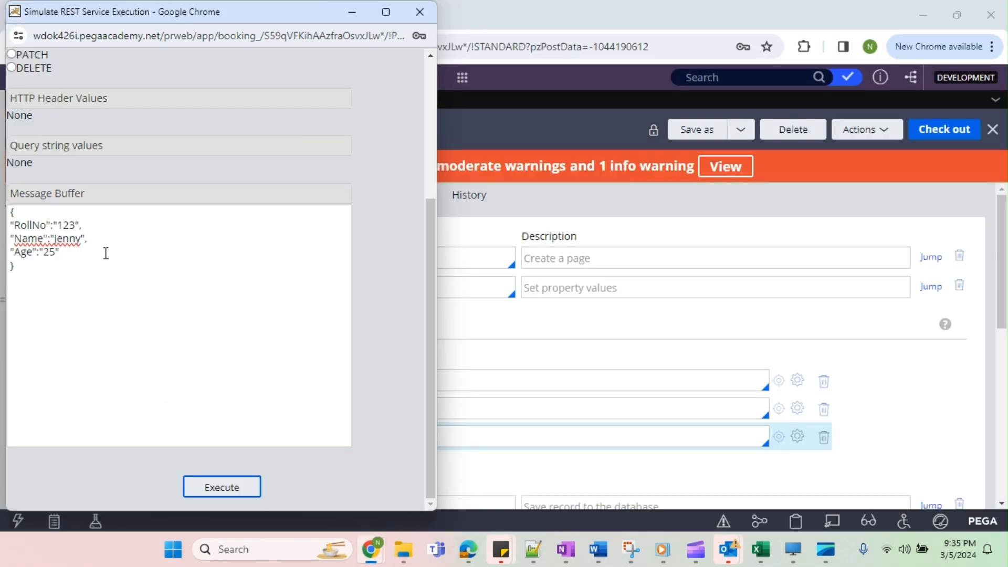
{"action": "left_click", "coordinate": [76, 231]}
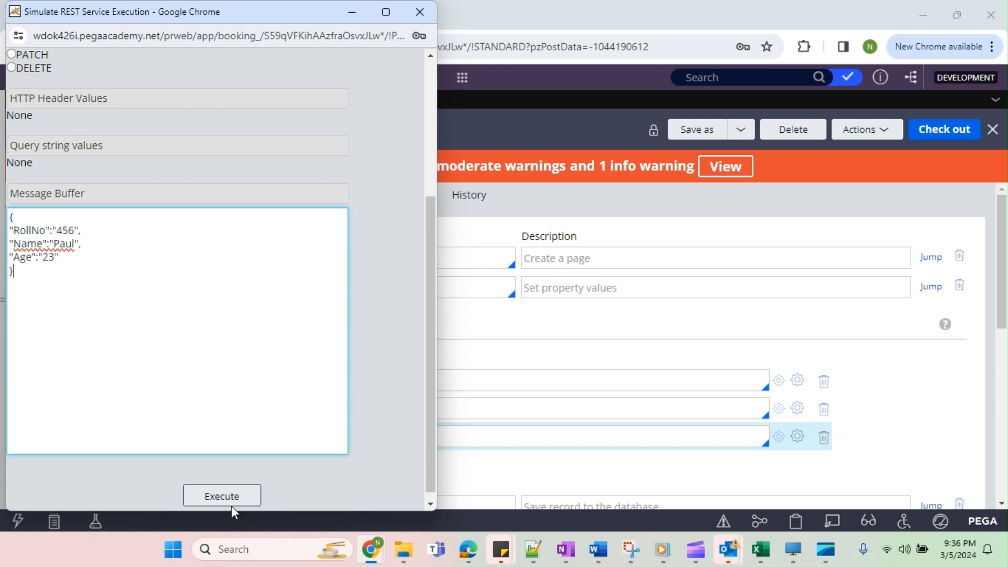
Clear the tracer's old events and execute the REST service simulation with the new student data.
{"action": "mouse_move", "coordinate": [372, 550]}
{"action": "left_click", "coordinate": [557, 478]}
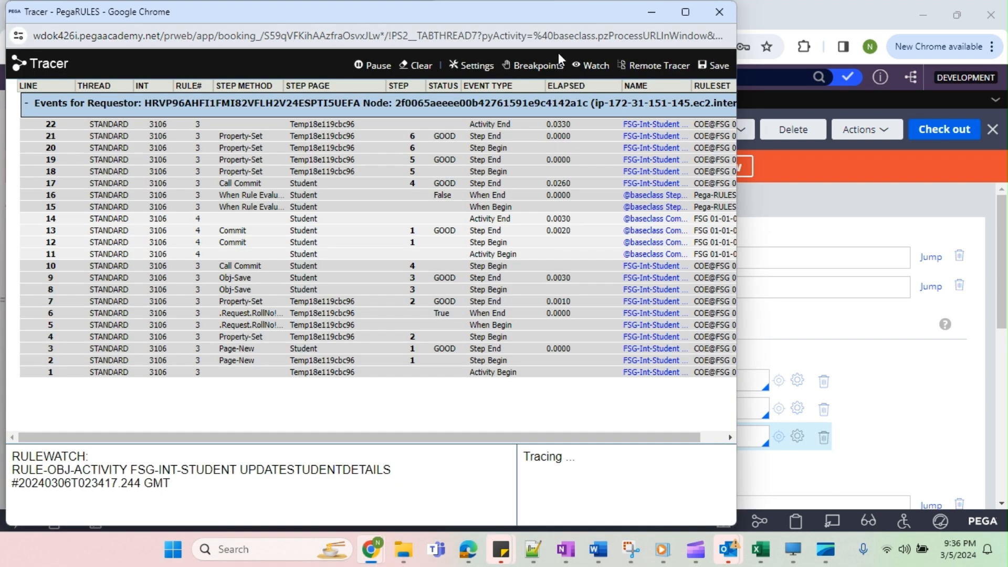
{"action": "left_click", "coordinate": [415, 65]}
{"action": "key", "text": "alt+Tab"}
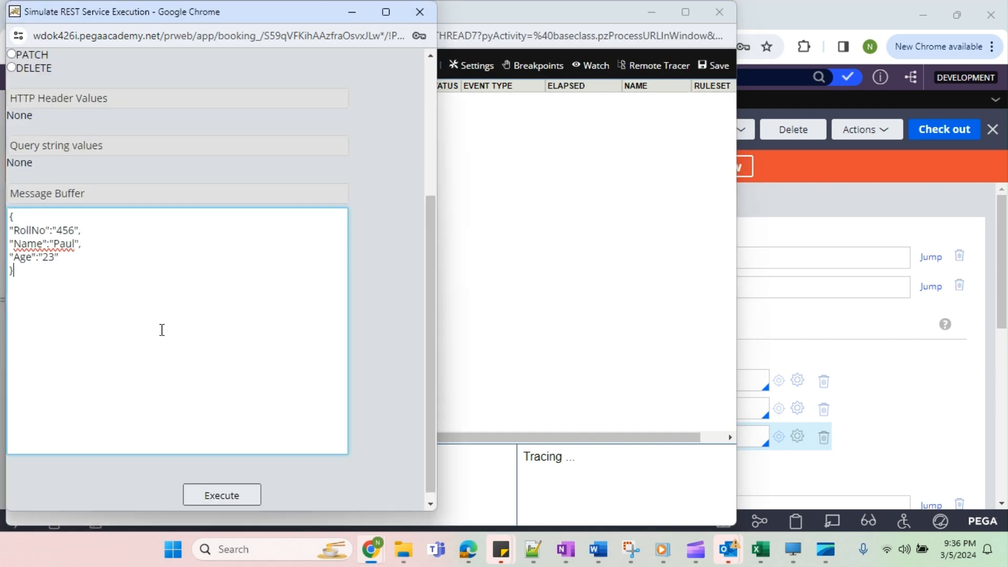
{"action": "left_click", "coordinate": [228, 502]}
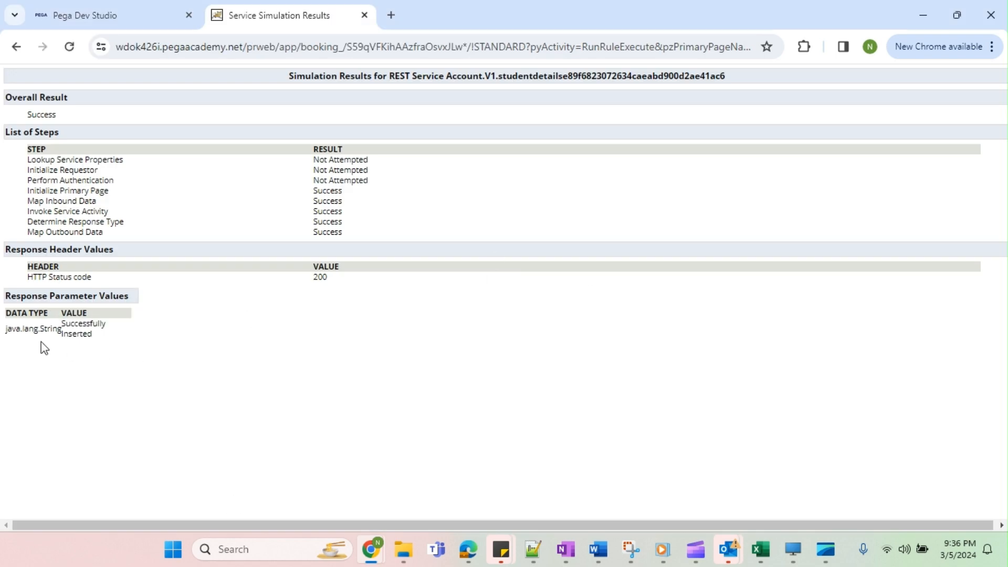
Examine the simulation's response value and HTTP status code, check the tracer for events, and close the tracer.
{"action": "left_click_drag", "start_coordinate": [62, 329], "coordinate": [115, 357]}
{"action": "left_click_drag", "start_coordinate": [287, 280], "coordinate": [361, 278]}
{"action": "mouse_move", "coordinate": [371, 548]}
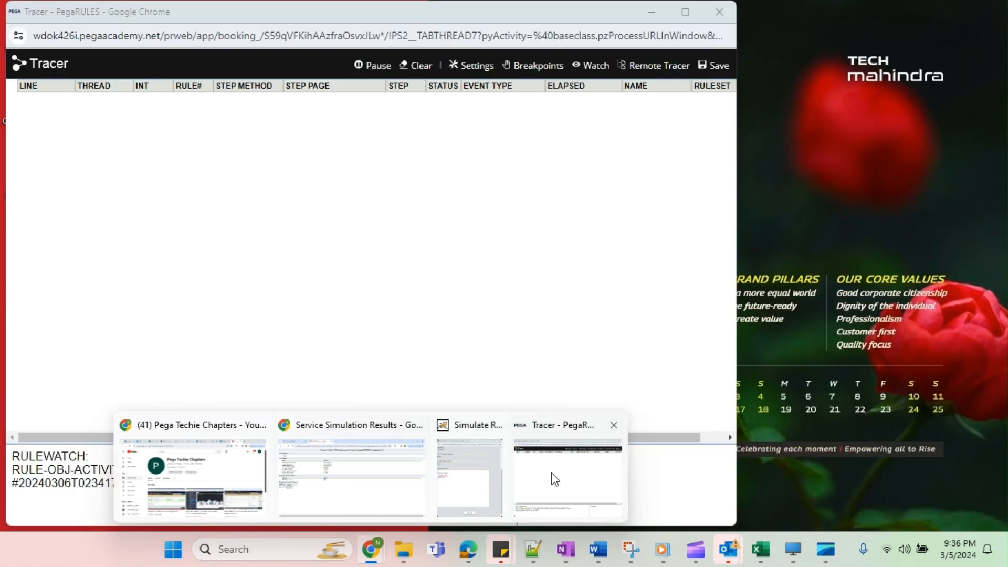
{"action": "left_click", "coordinate": [552, 477]}
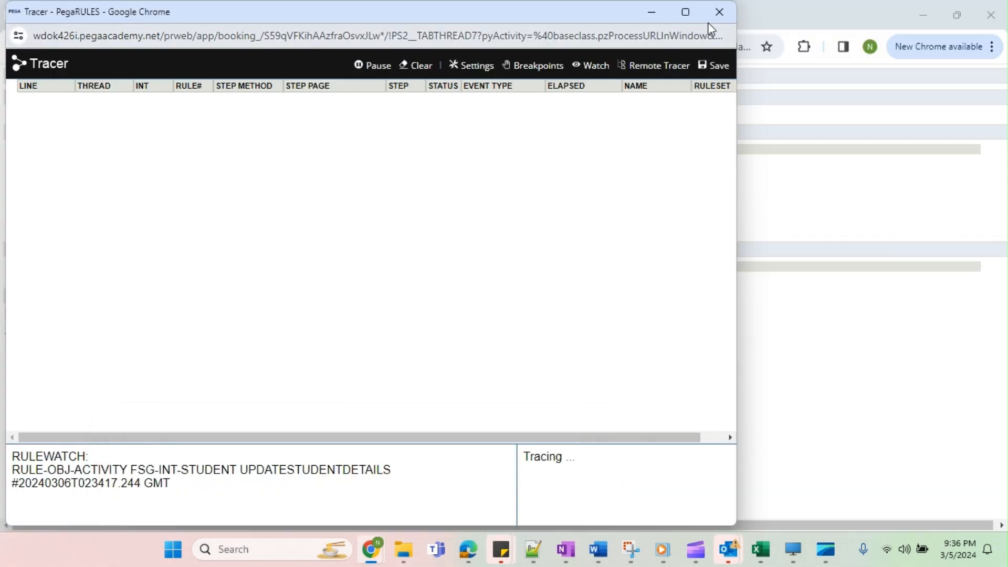
{"action": "left_click", "coordinate": [718, 12]}
Refresh the FSG-Int-Student data type and examine its records for the submitted student details.
{"action": "left_click", "coordinate": [120, 17]}
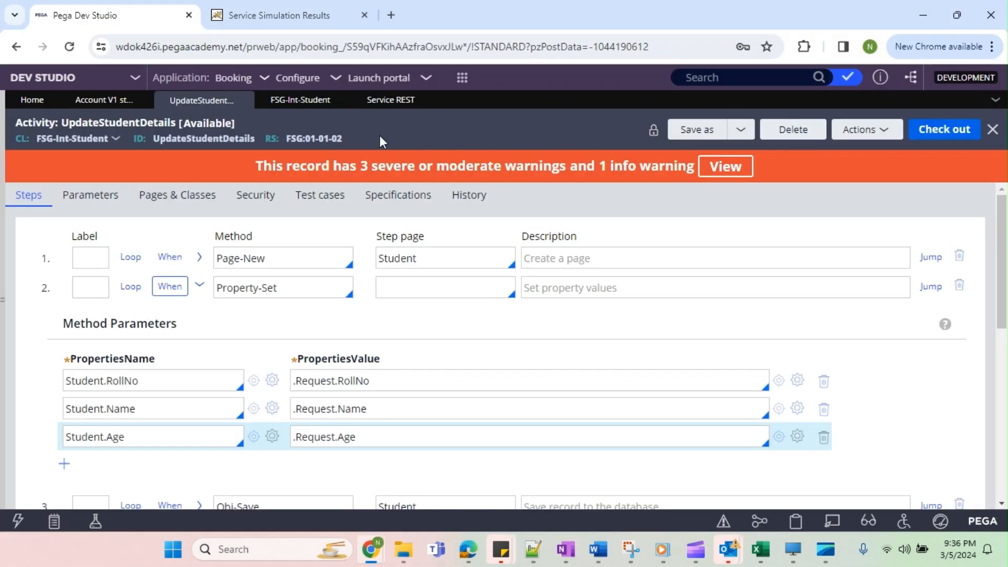
{"action": "left_click", "coordinate": [300, 102]}
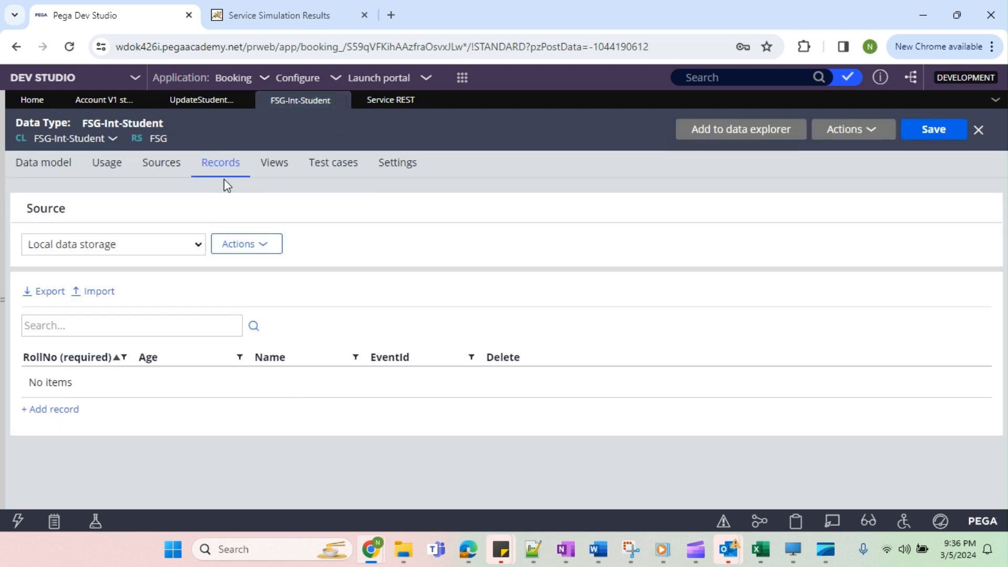
{"action": "left_click", "coordinate": [851, 129]}
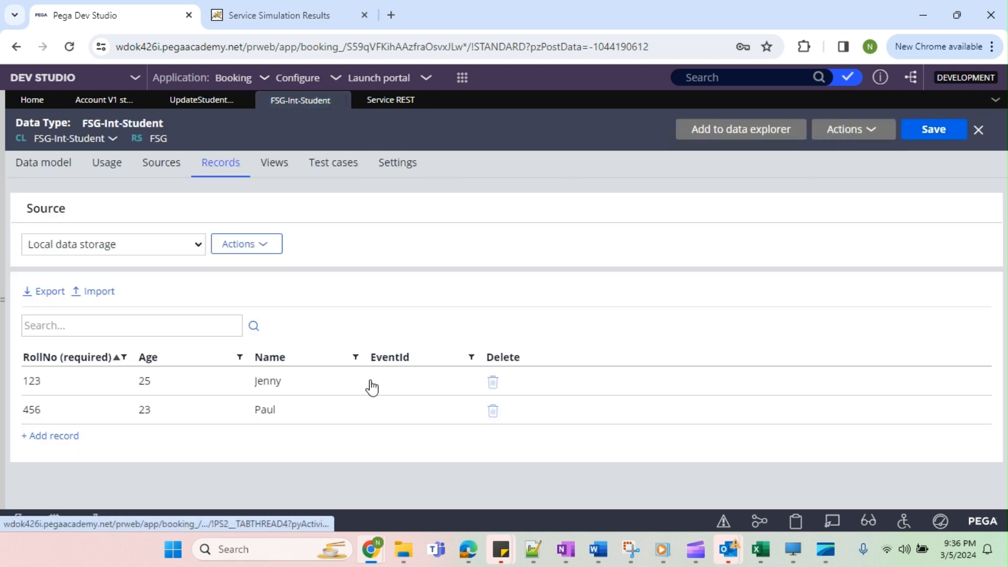
{"action": "left_click_drag", "start_coordinate": [21, 379], "coordinate": [472, 259]}
{"action": "left_click", "coordinate": [471, 259]}
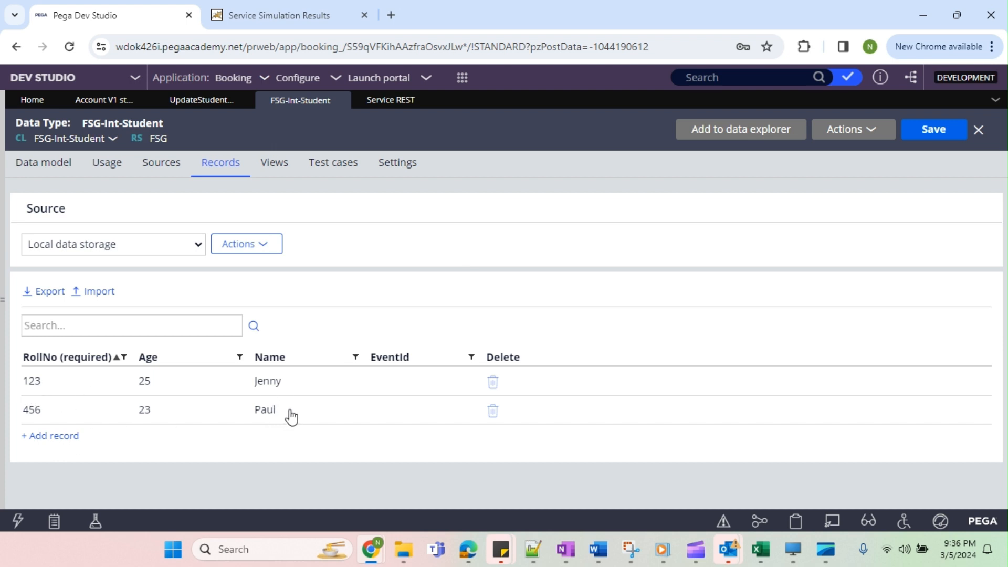
{"action": "left_click_drag", "start_coordinate": [288, 414], "coordinate": [409, 256]}
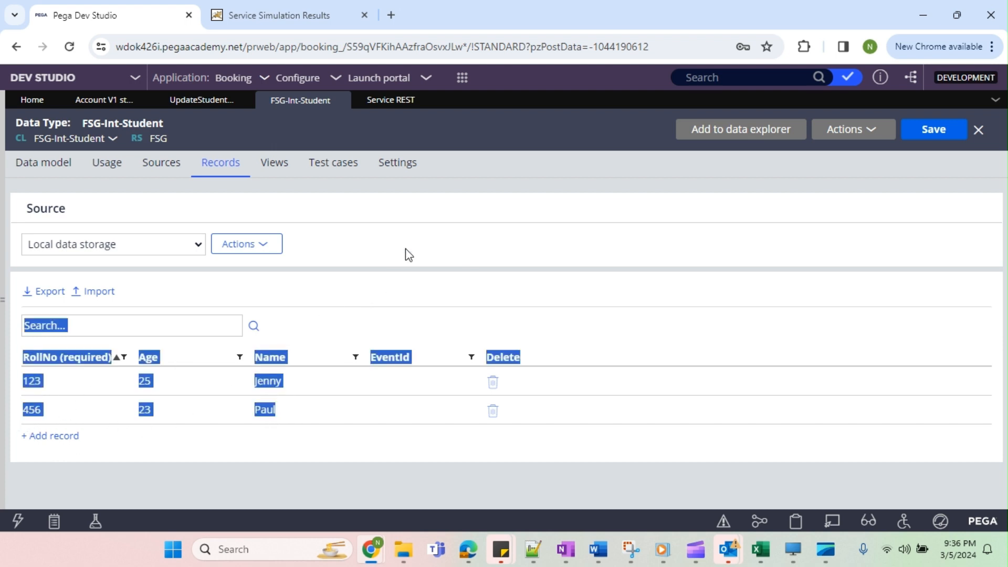
{"action": "left_click", "coordinate": [409, 256]}
Collapse the activity's second step and empty the RollNo value in the simulation's message buffer.
{"action": "left_click", "coordinate": [200, 100]}
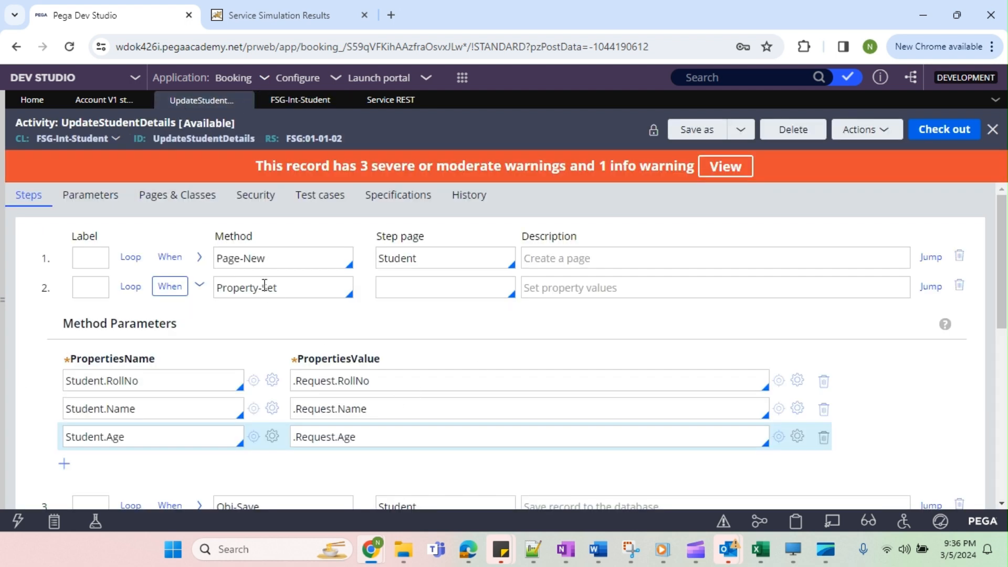
{"action": "left_click", "coordinate": [200, 288]}
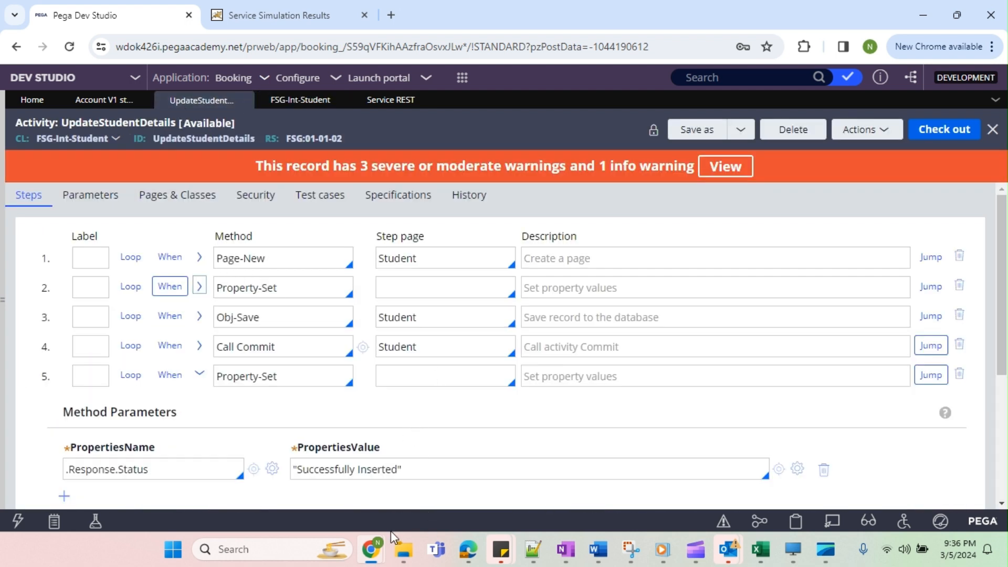
{"action": "mouse_move", "coordinate": [372, 549]}
{"action": "left_click", "coordinate": [530, 494]}
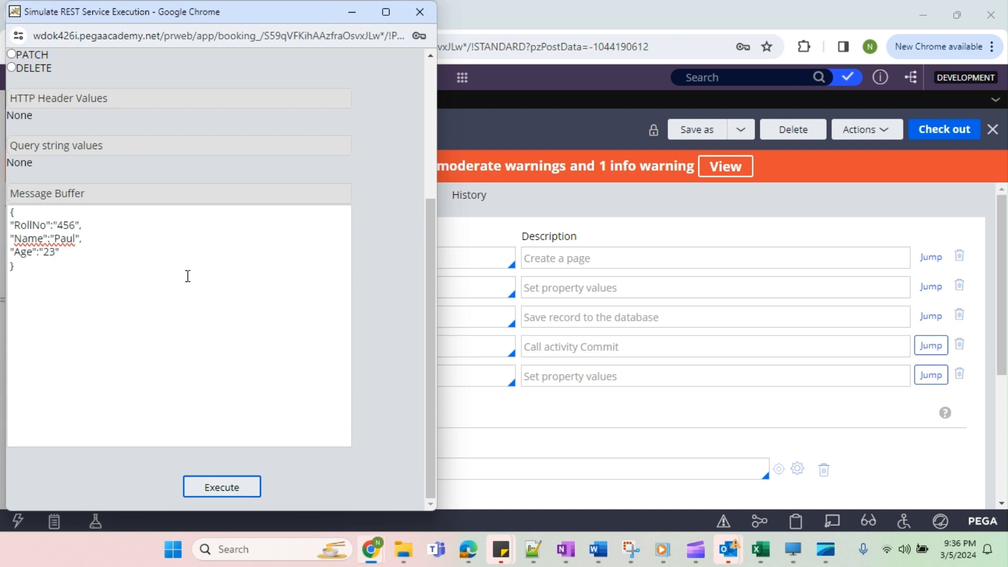
{"action": "double_click", "coordinate": [60, 227]}
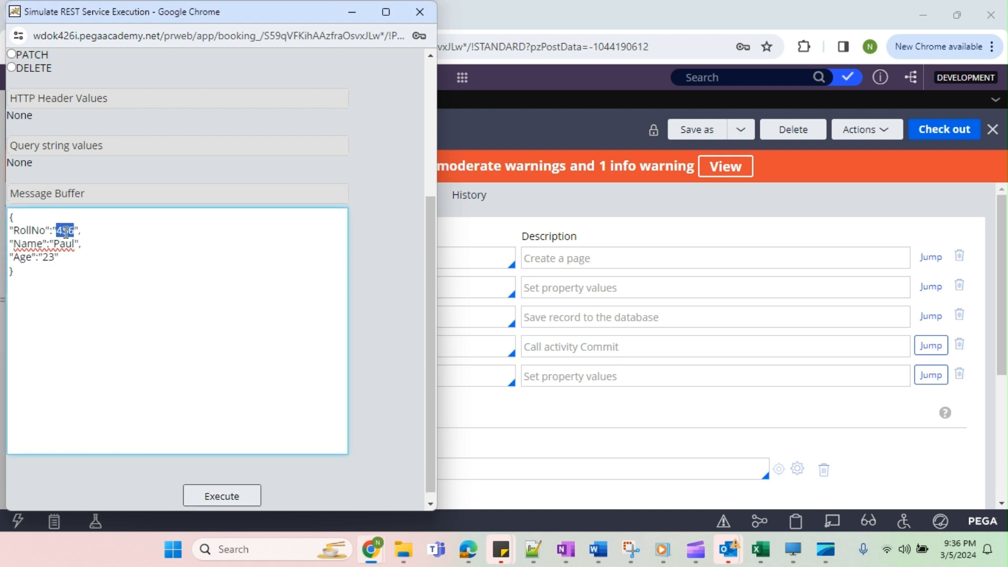
{"action": "key", "text": "BackSpace"}
Start a new trace on the UpdateStudentDetails activity and execute the simulation with the empty RollNo.
{"action": "left_click", "coordinate": [878, 130]}
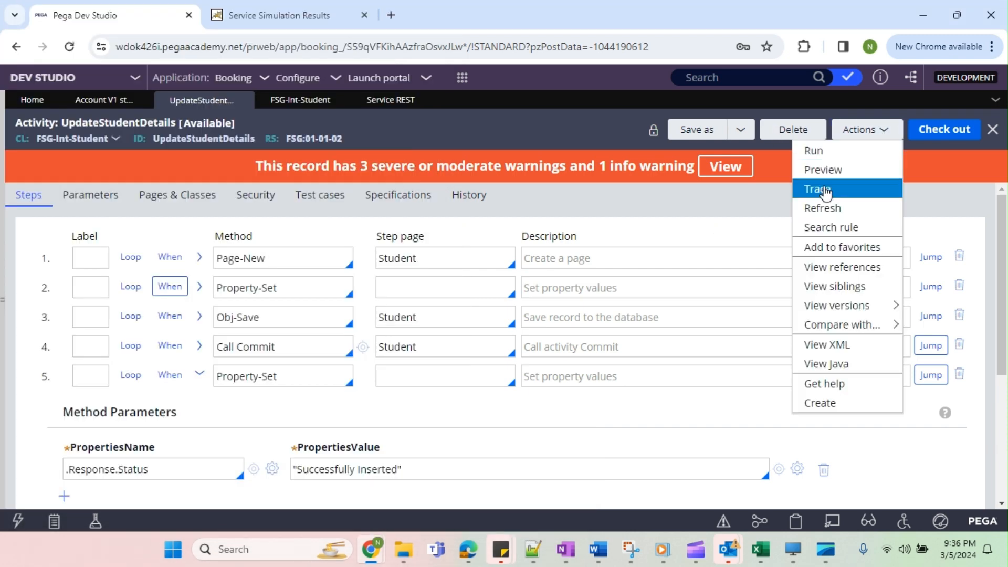
{"action": "left_click", "coordinate": [817, 189]}
{"action": "mouse_move", "coordinate": [375, 550]}
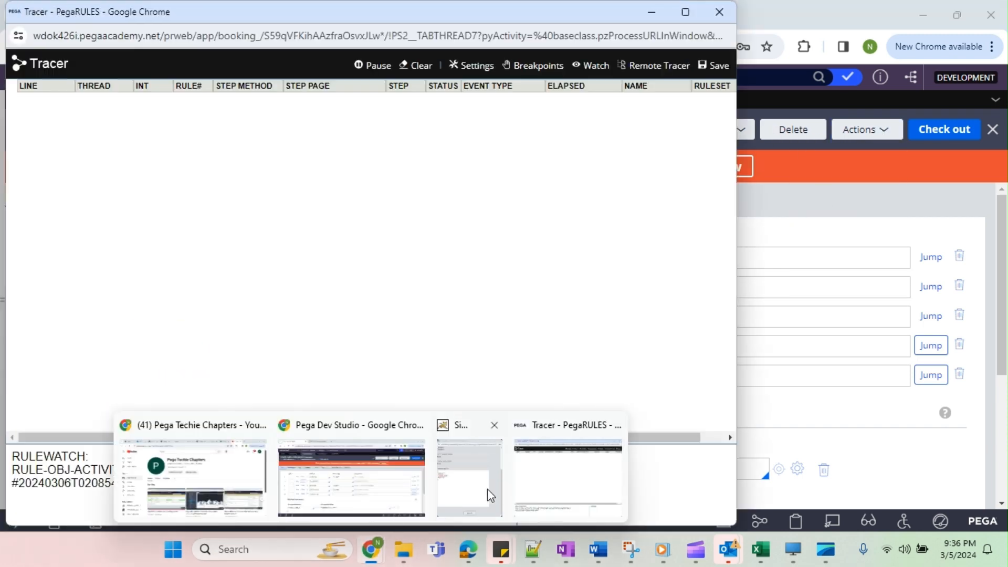
{"action": "left_click", "coordinate": [488, 490]}
{"action": "left_click", "coordinate": [214, 495]}
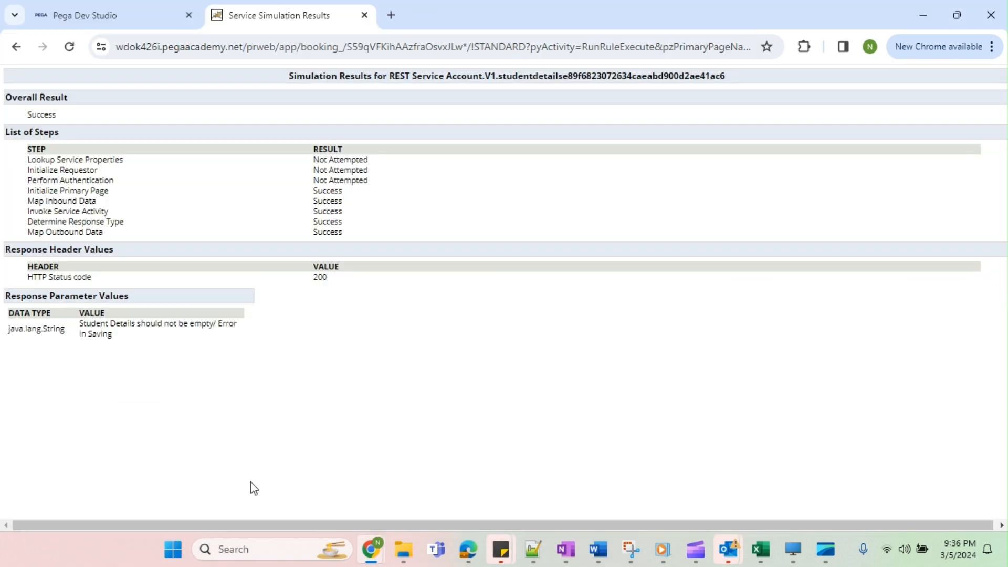
Examine the response value for the empty RollNo request, and pause the tracer to review the executed steps.
{"action": "left_click_drag", "start_coordinate": [83, 324], "coordinate": [219, 339]}
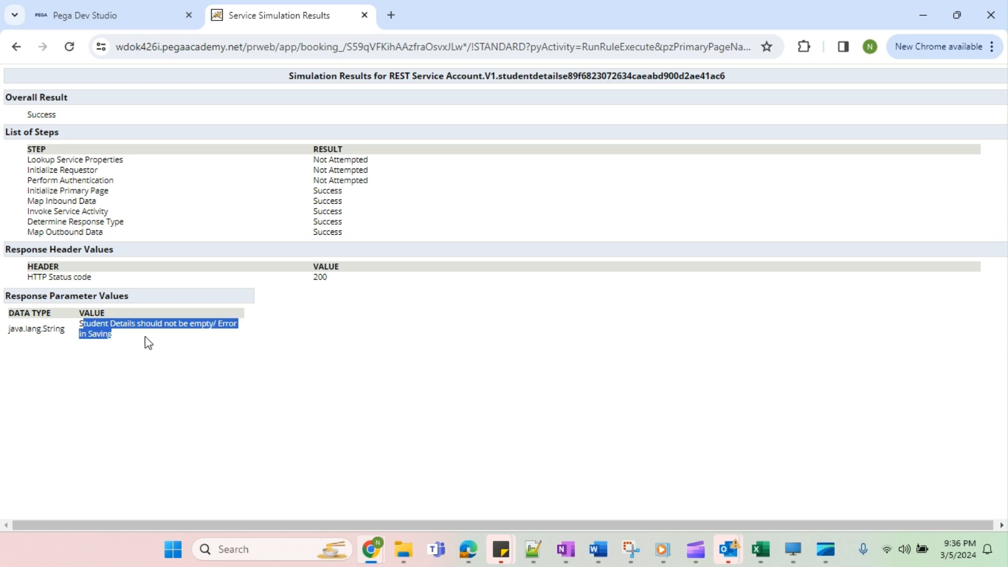
{"action": "mouse_move", "coordinate": [372, 550]}
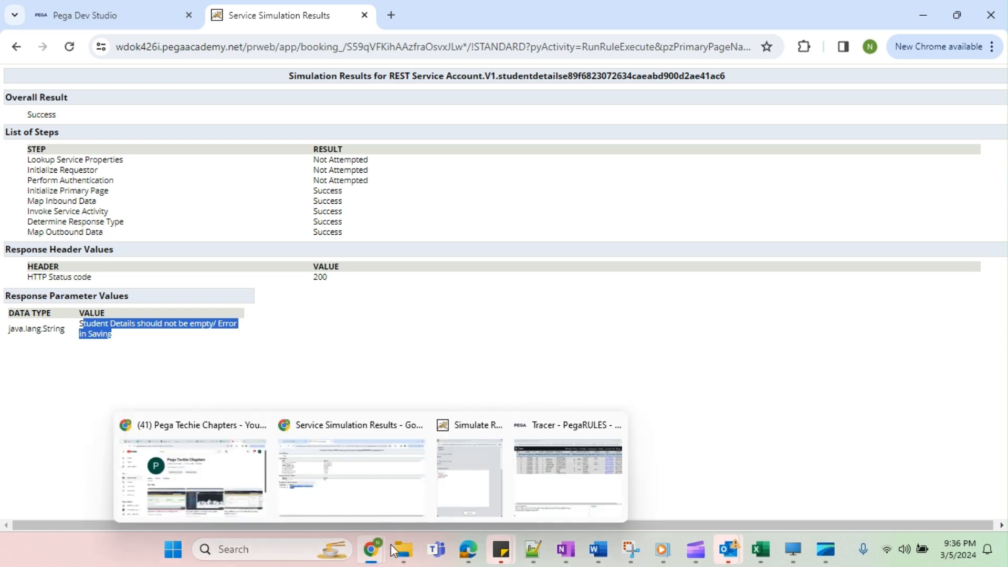
{"action": "left_click", "coordinate": [544, 488]}
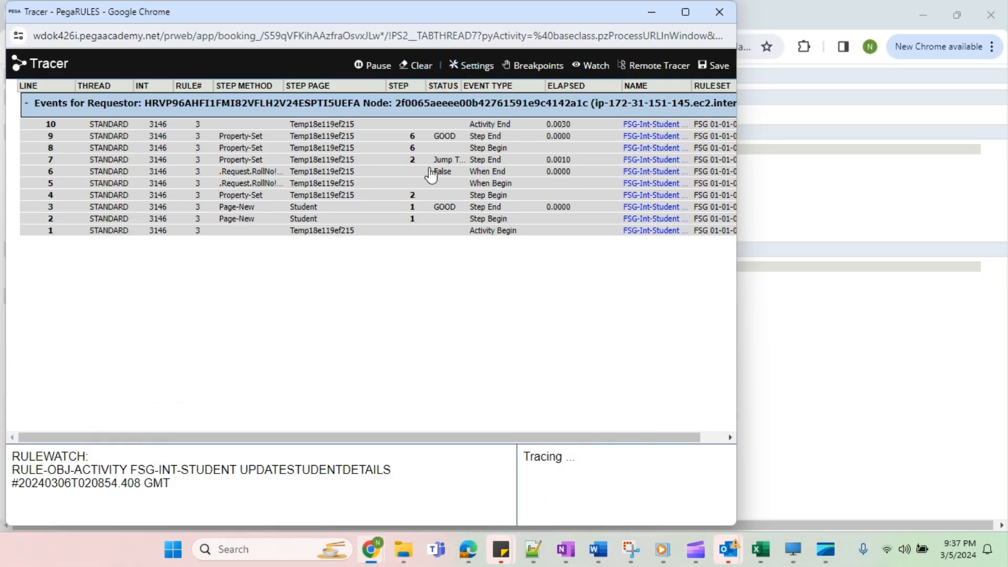
{"action": "left_click", "coordinate": [377, 65]}
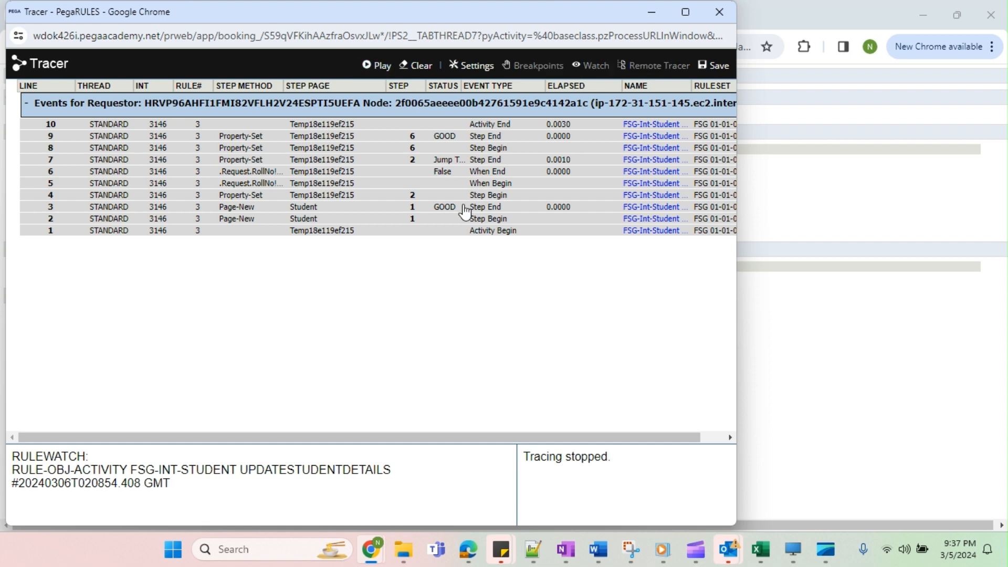
Return to the FSG-Int-Student records and check whether the request with the empty RollNo added a record.
{"action": "key", "text": "alt+Tab"}
{"action": "left_click", "coordinate": [159, 13]}
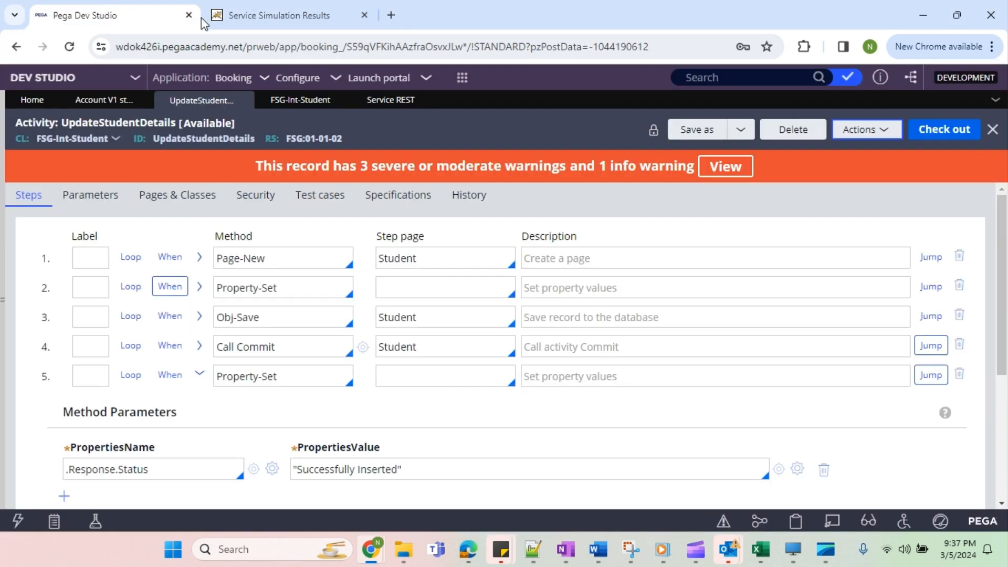
{"action": "left_click", "coordinate": [327, 104]}
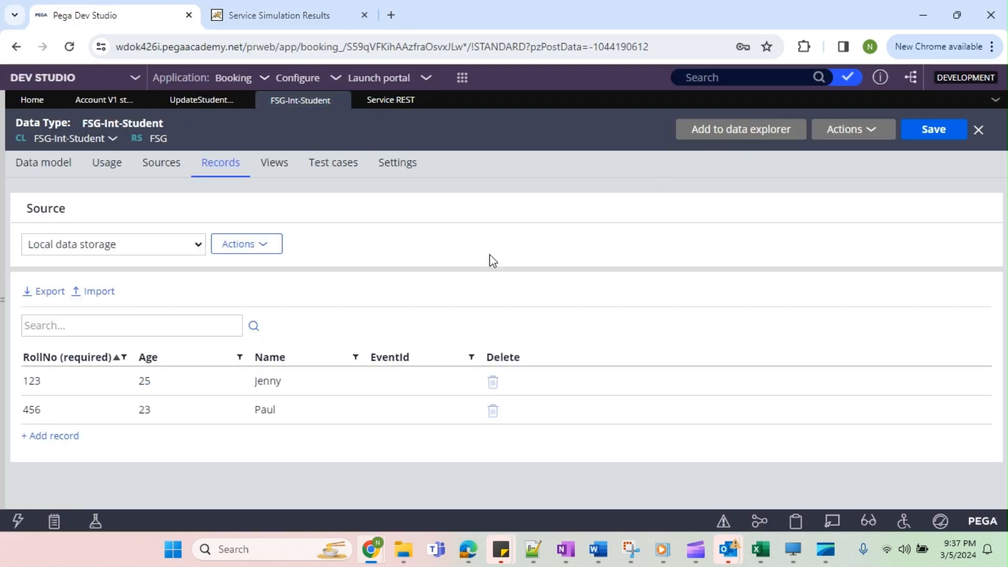
{"action": "left_click", "coordinate": [861, 130]}
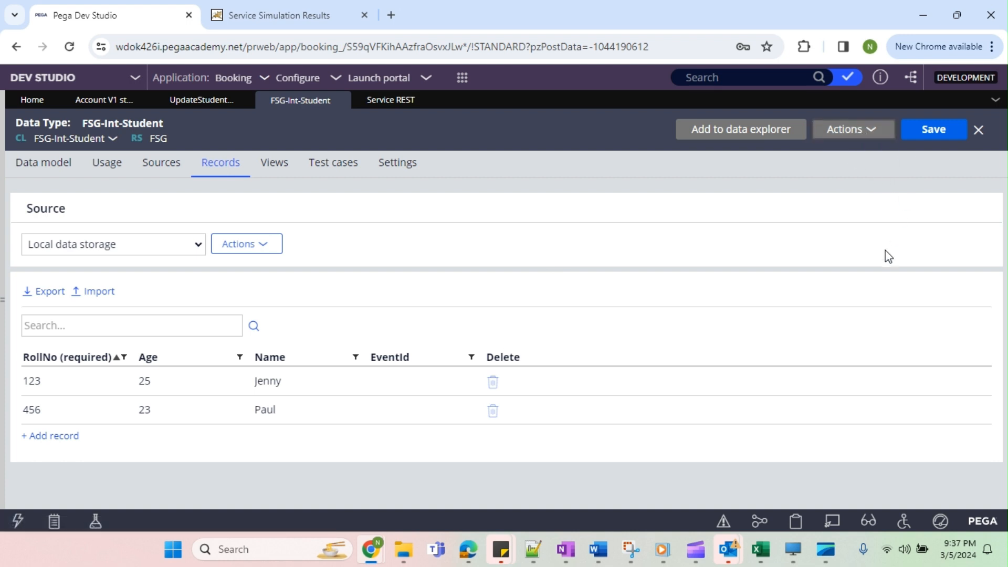